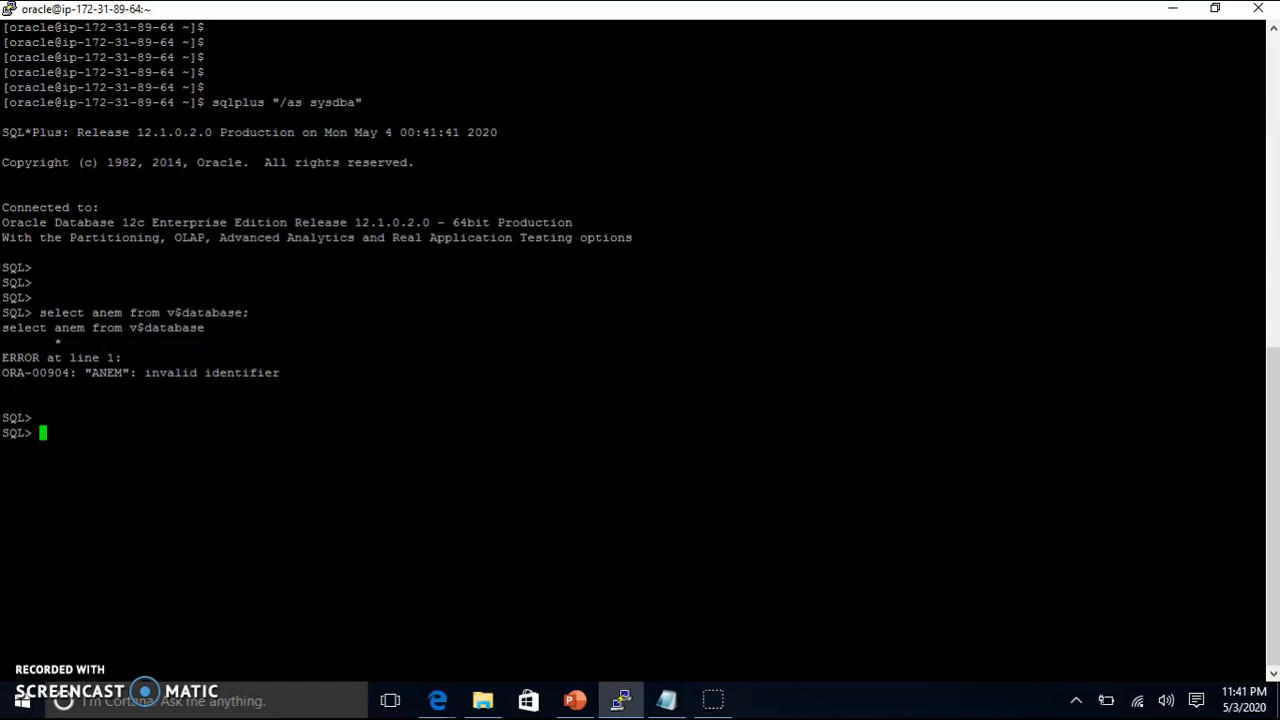
Step: Query v$database to confirm the database name is ORCL
double_click(50, 313)
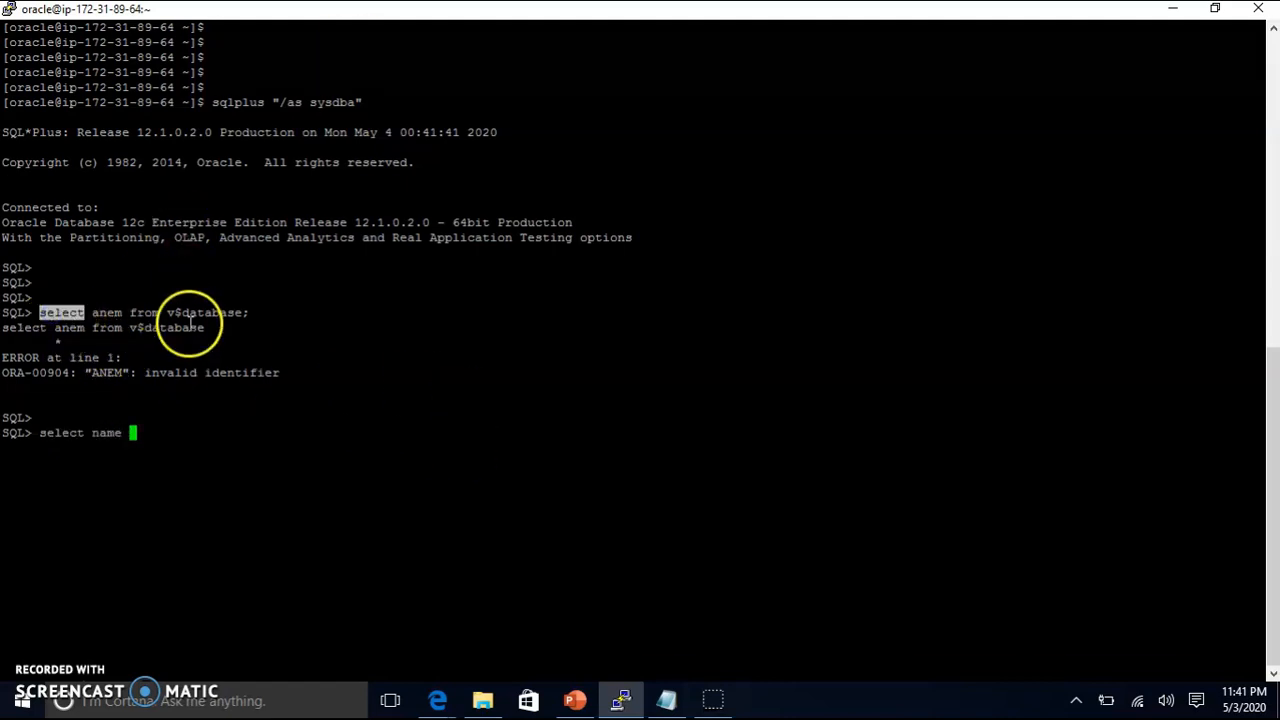
left_click_drag(129, 313, 277, 312)
right_click(281, 350)
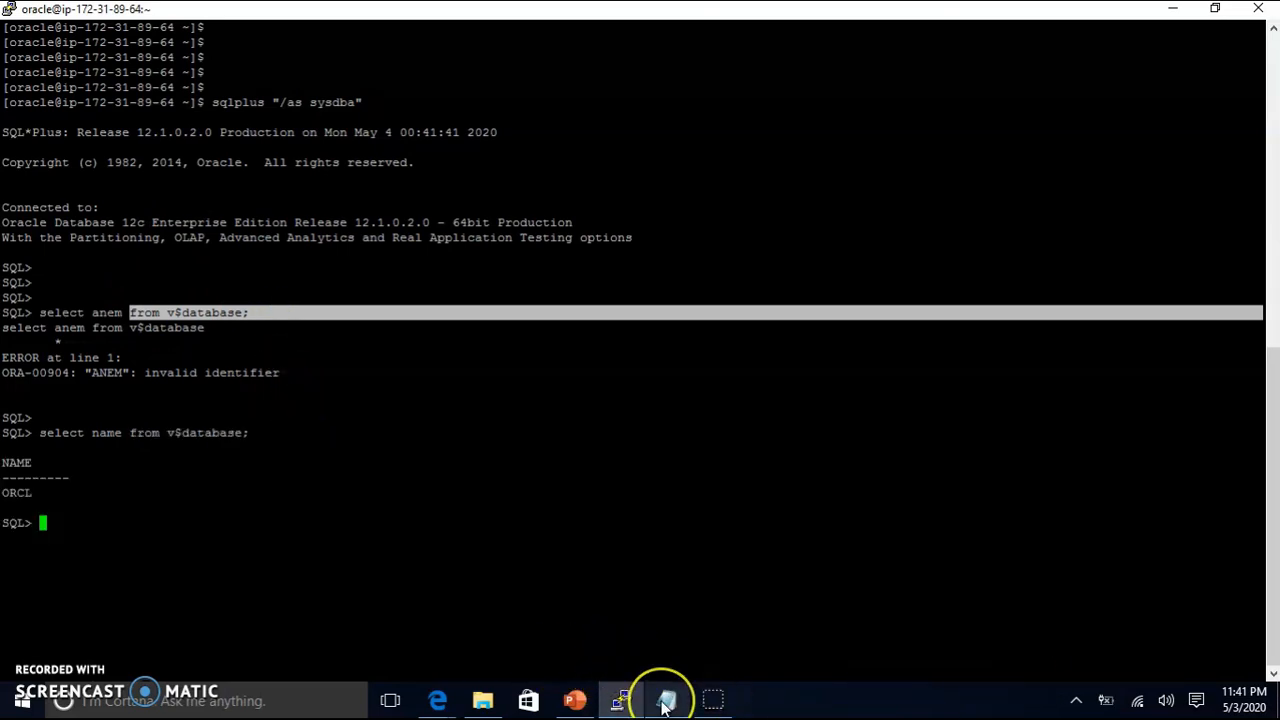
Step: Run the dba_tables query from the notes to list row counts for the 7 HR tables
mouse_move(660, 694)
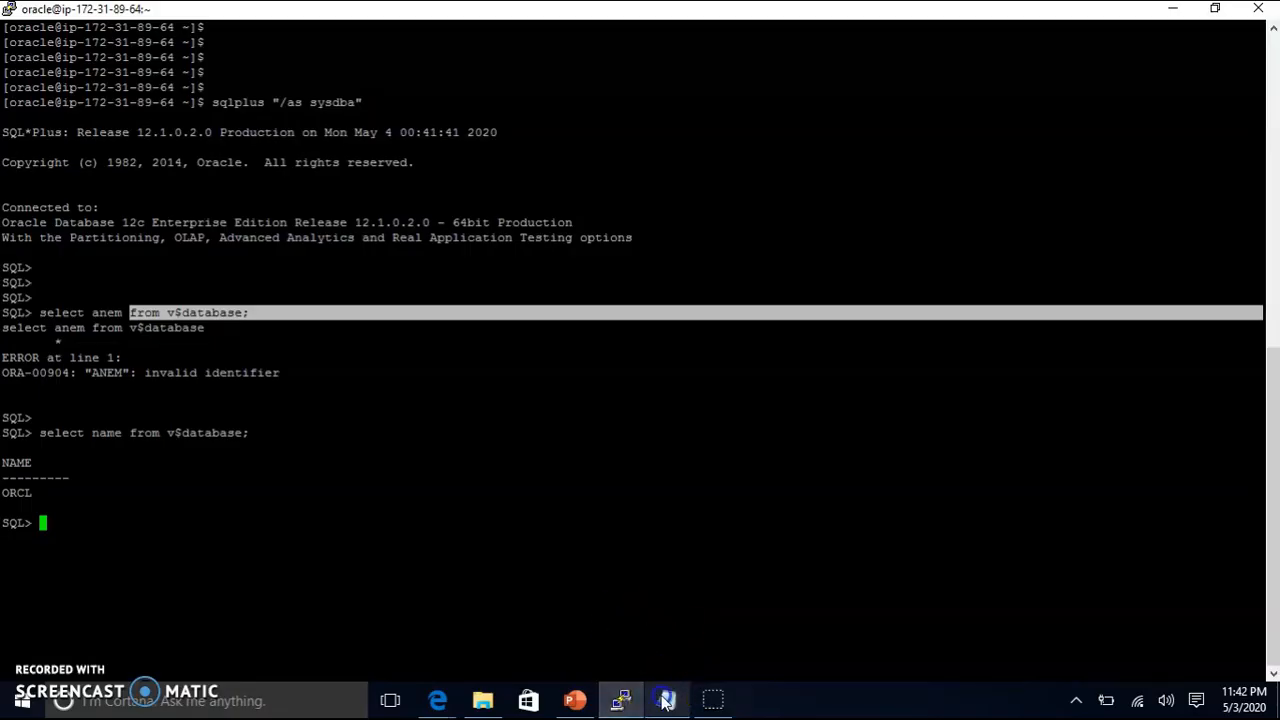
left_click(666, 700)
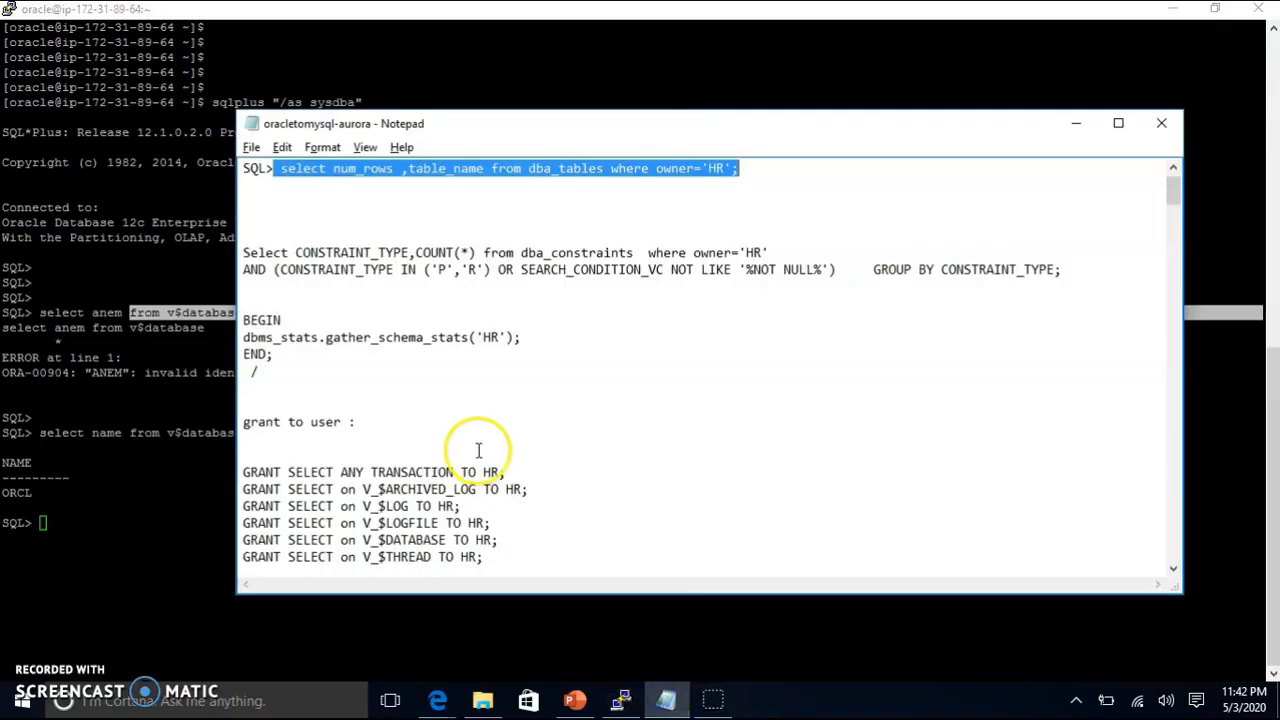
scroll(365, 430, "down", 2)
scroll(358, 410, "up", 2)
scroll(358, 410, "up", 1)
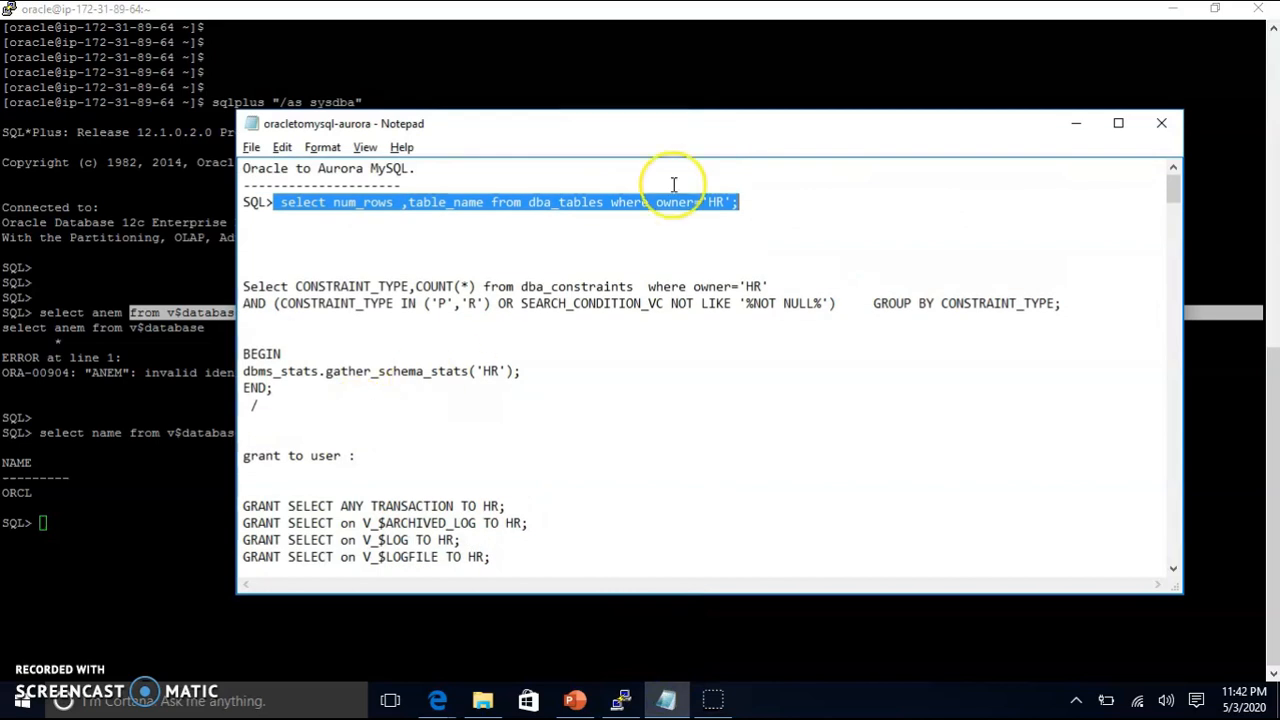
right_click(663, 200)
left_click(460, 258)
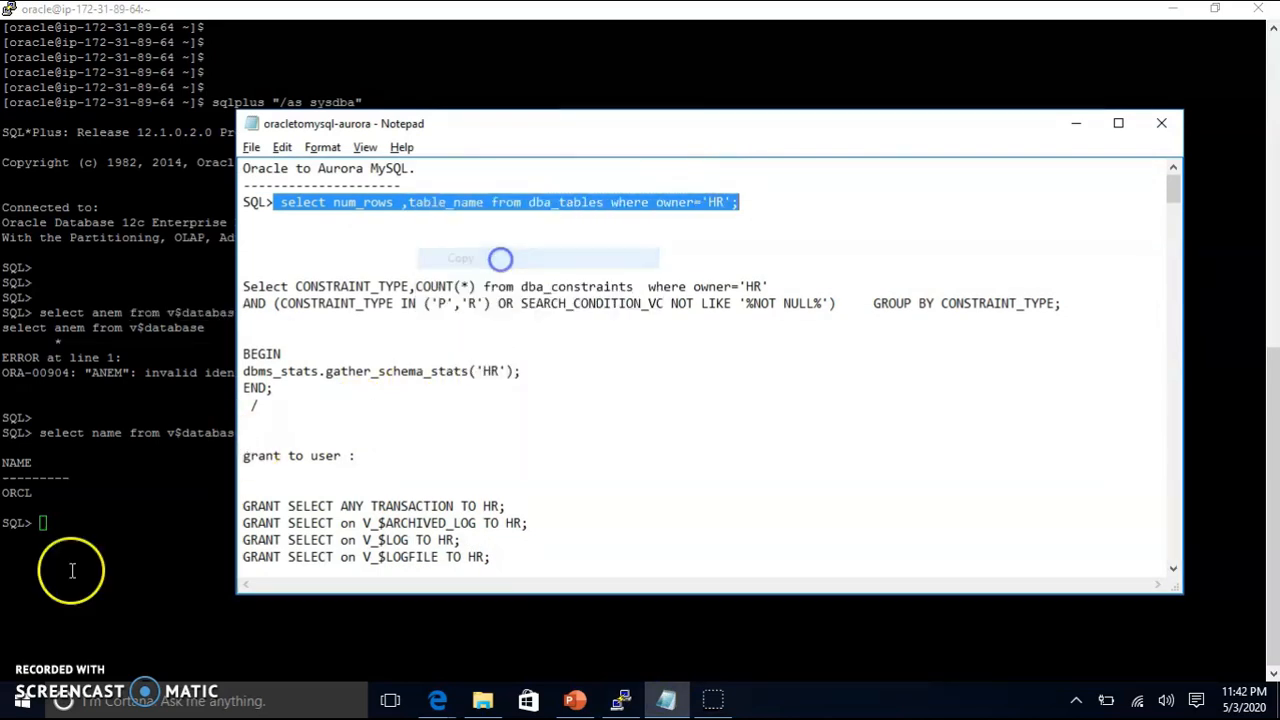
left_click(166, 517)
right_click(170, 515)
key("Return")
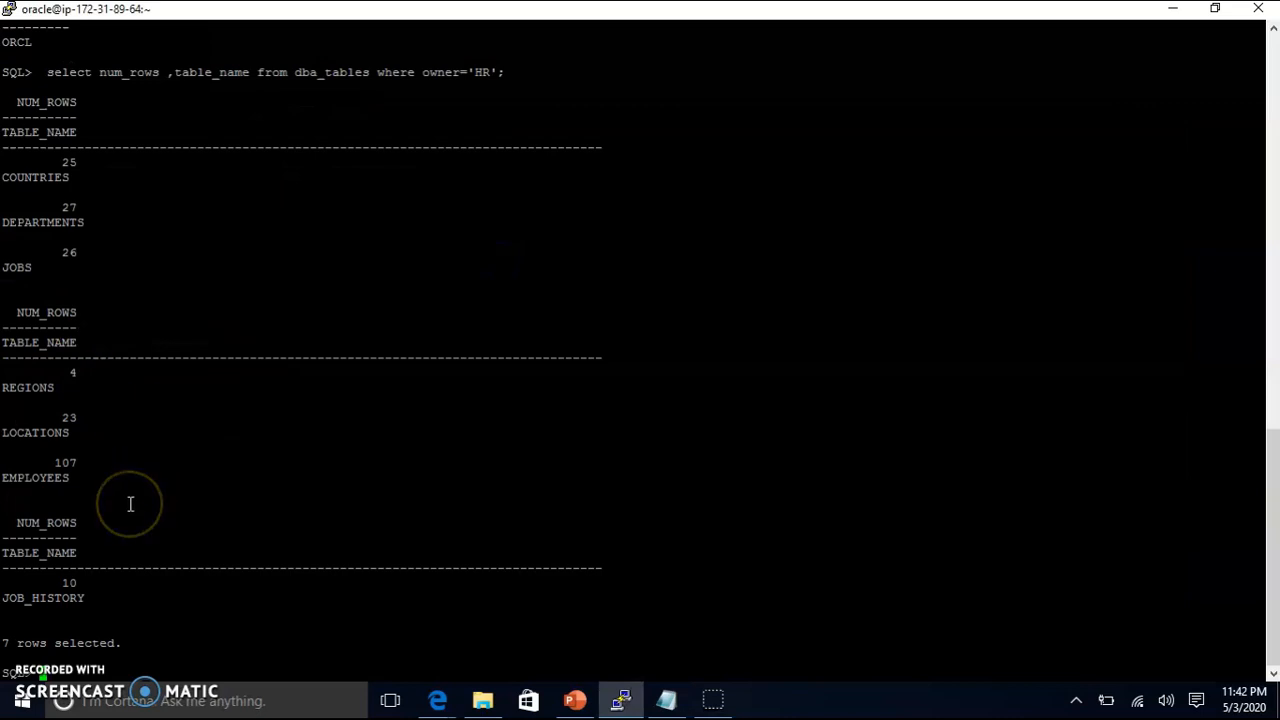
Step: Run the HR constraint count query per type, showing R 10, P 7, C 2
key("alt+Tab")
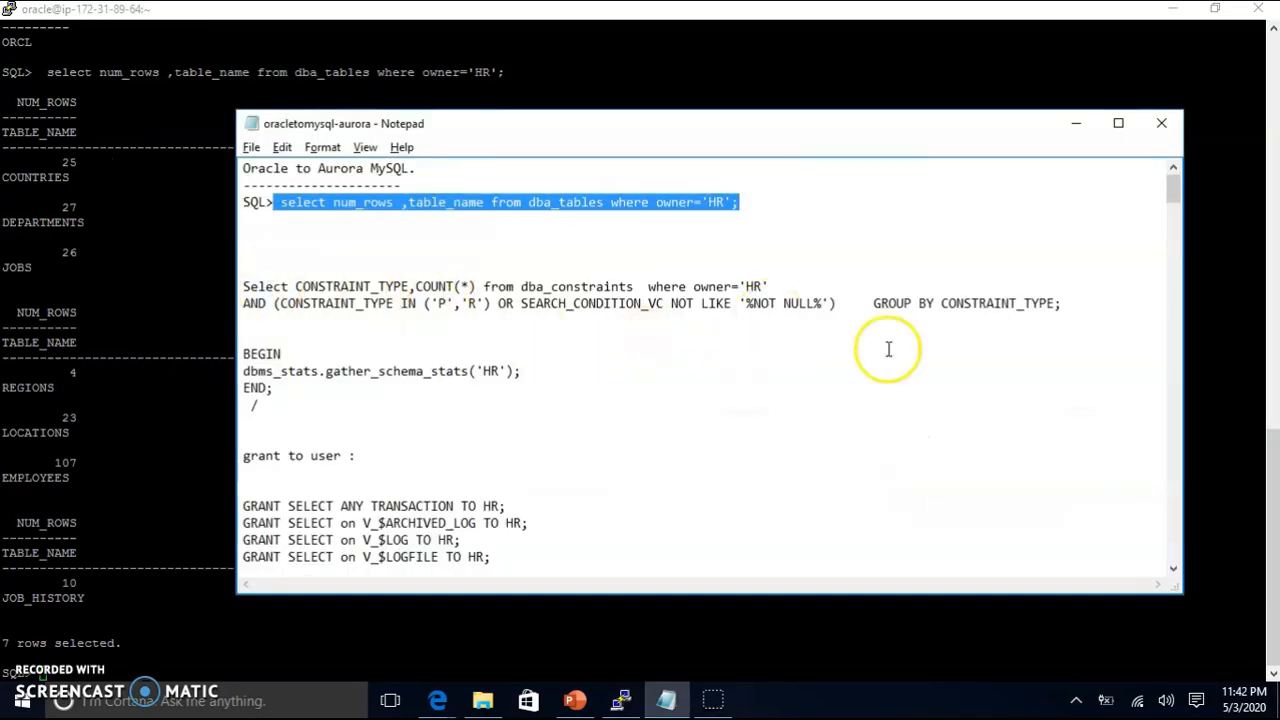
left_click_drag(1062, 303, 215, 283)
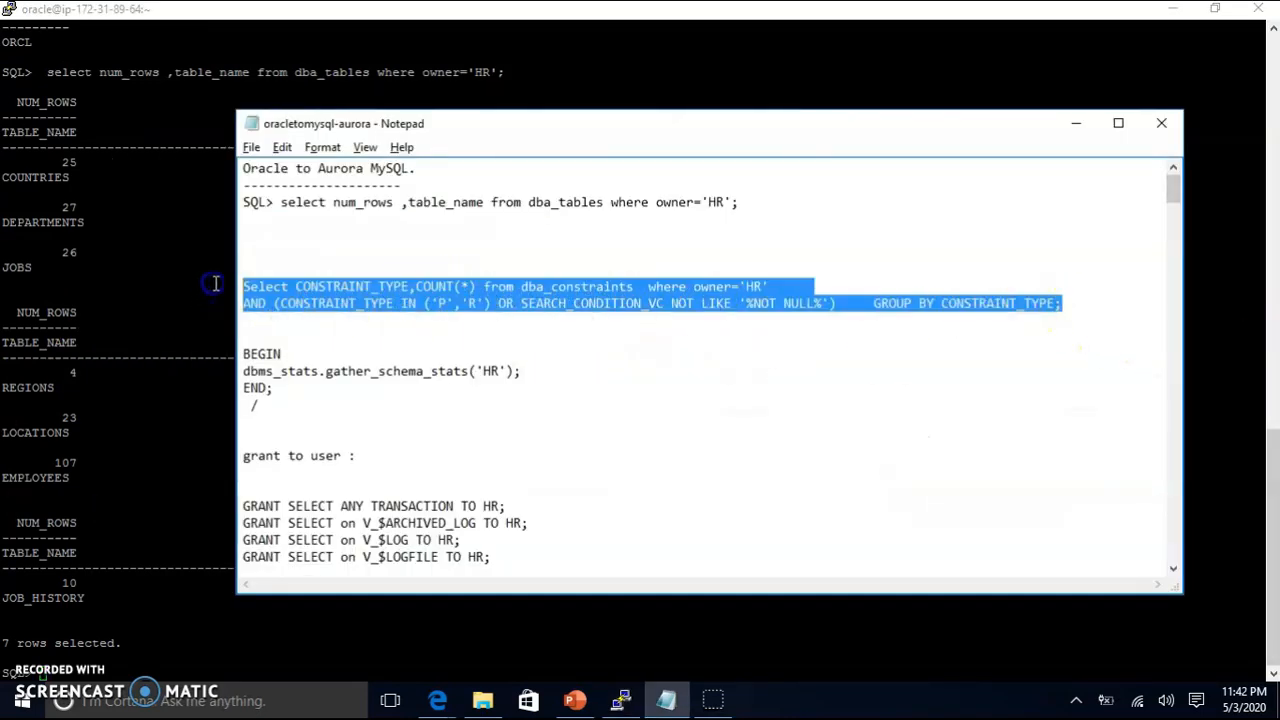
right_click(194, 445)
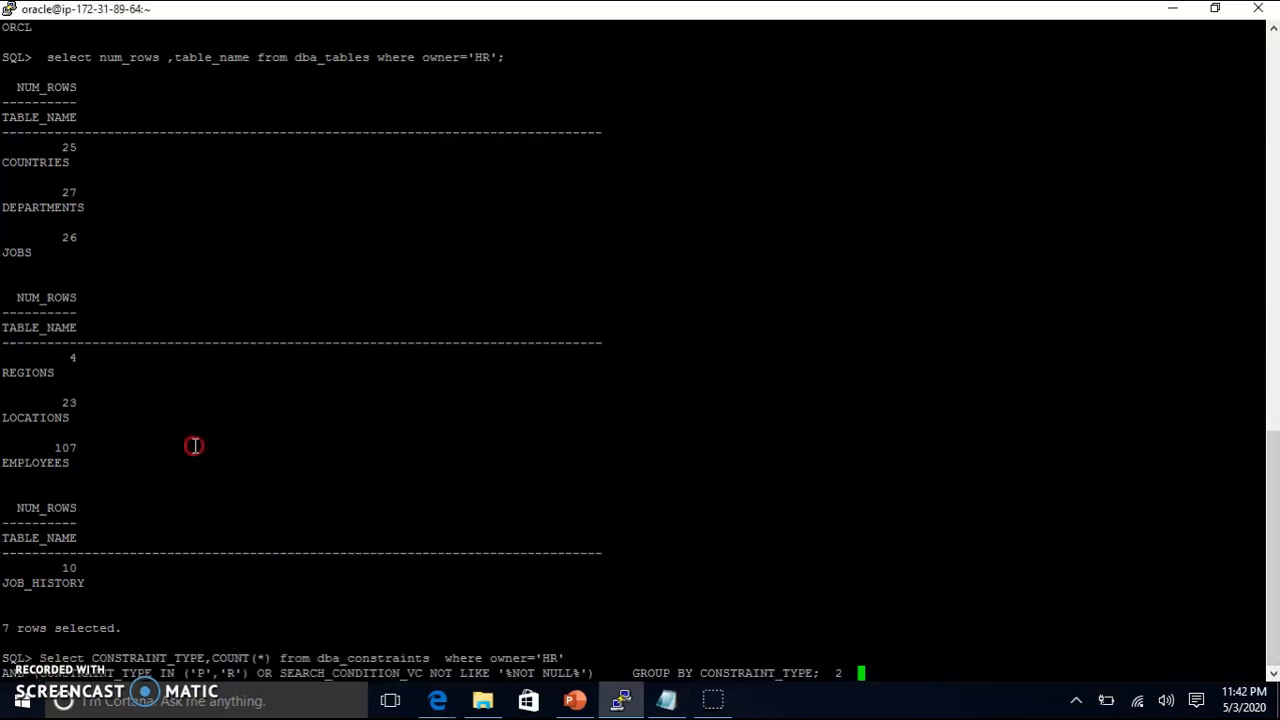
key("Return")
key("Return")
key("Return")
key("Return")
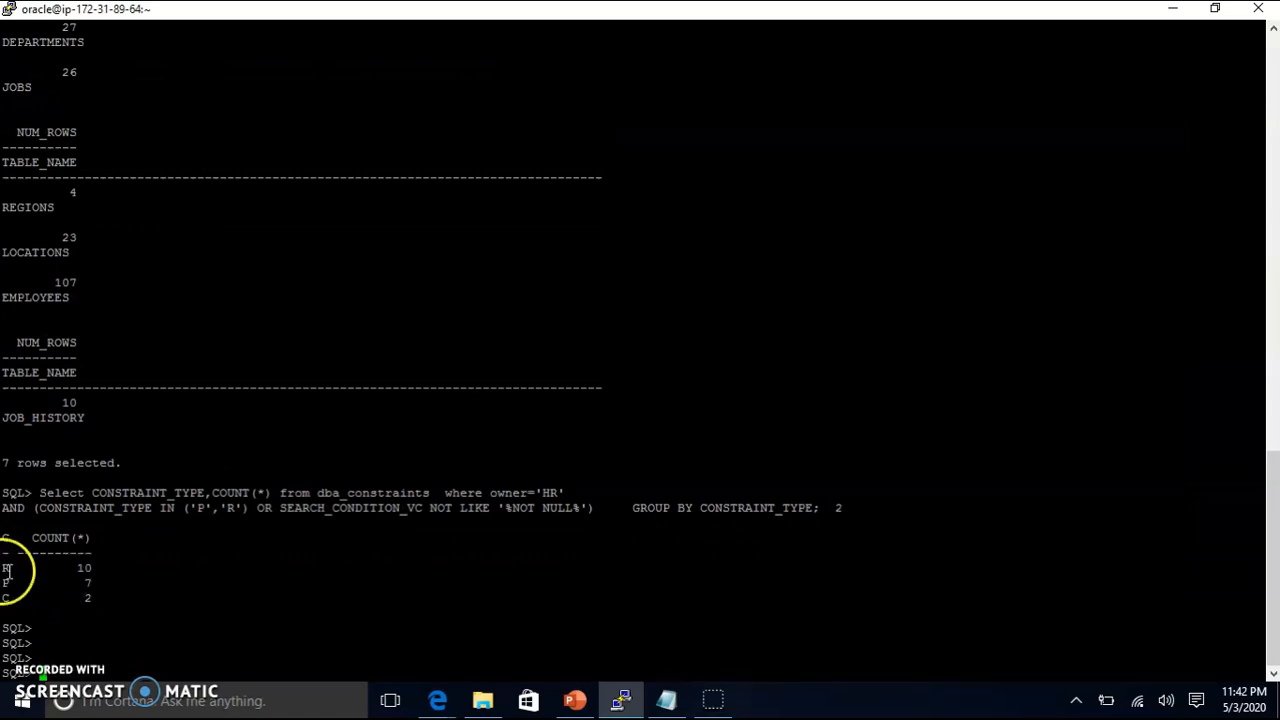
left_click_drag(7, 568, 90, 570)
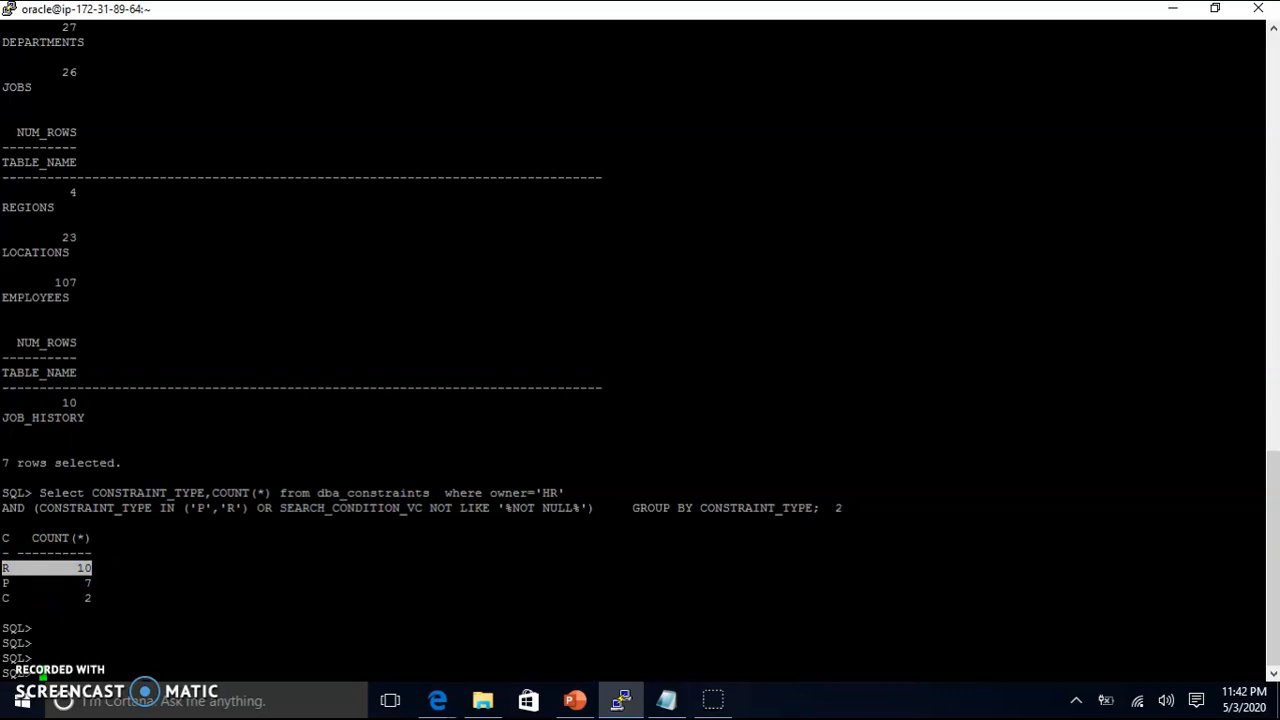
left_click_drag(5, 598, 142, 602)
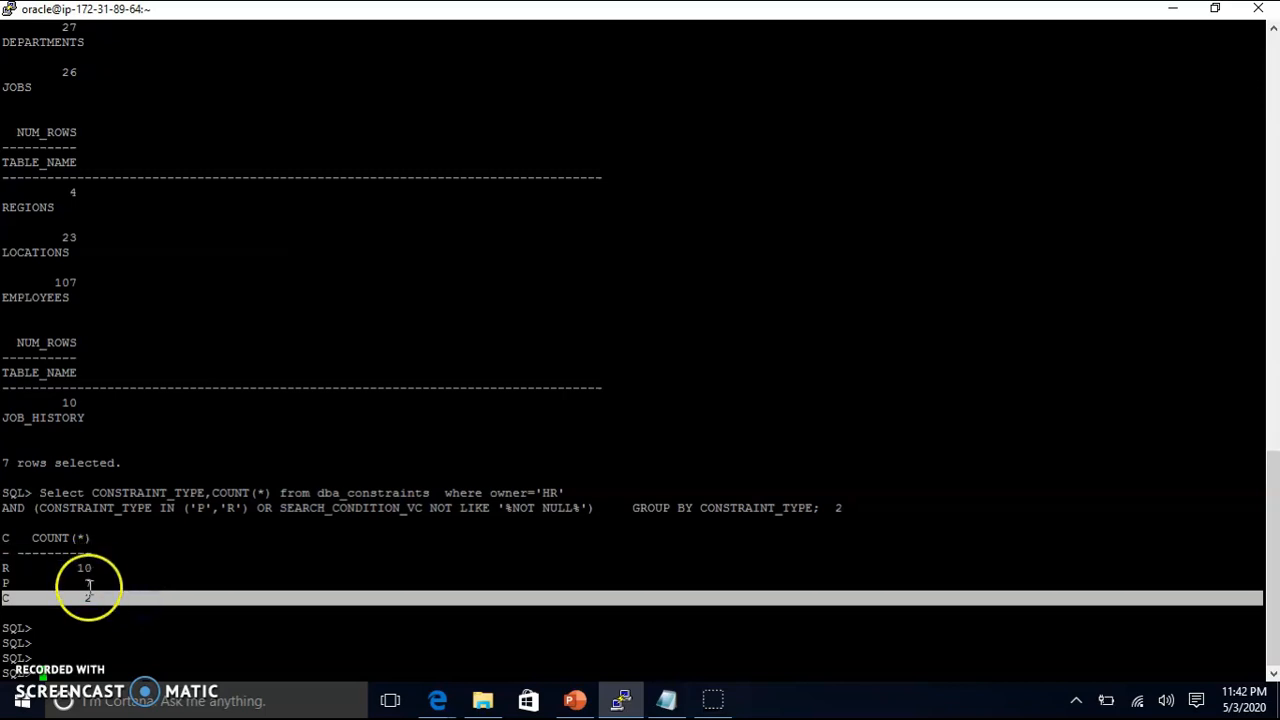
Step: Copy the block of GRANT SELECT statements from the notes and run them for HR
key("alt+Tab")
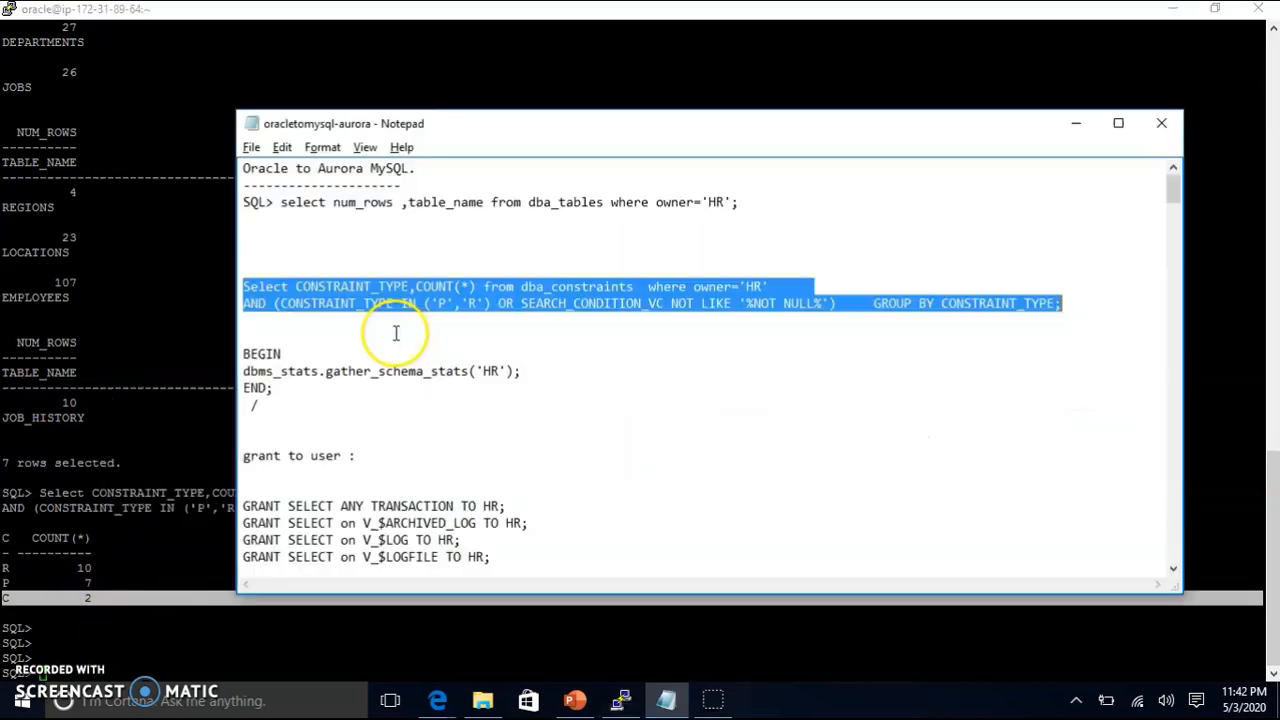
scroll(414, 477, "down", 3)
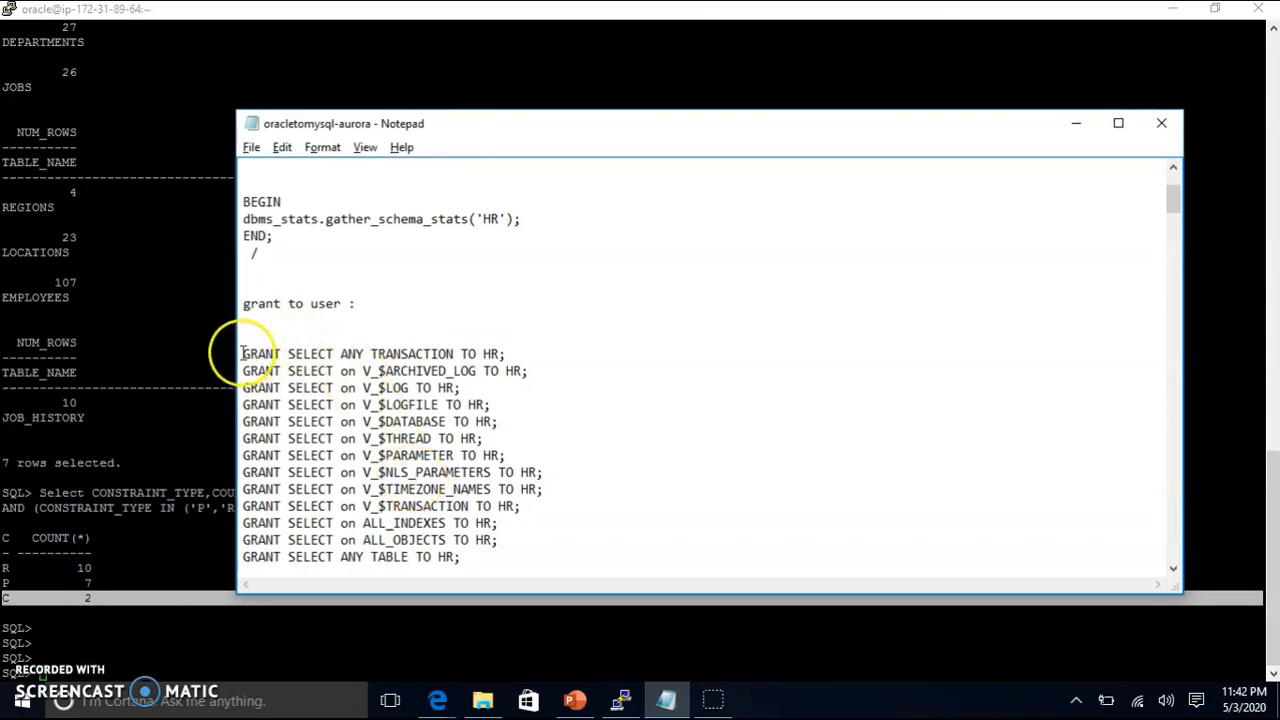
left_click_drag(242, 353, 554, 380)
left_click(500, 354)
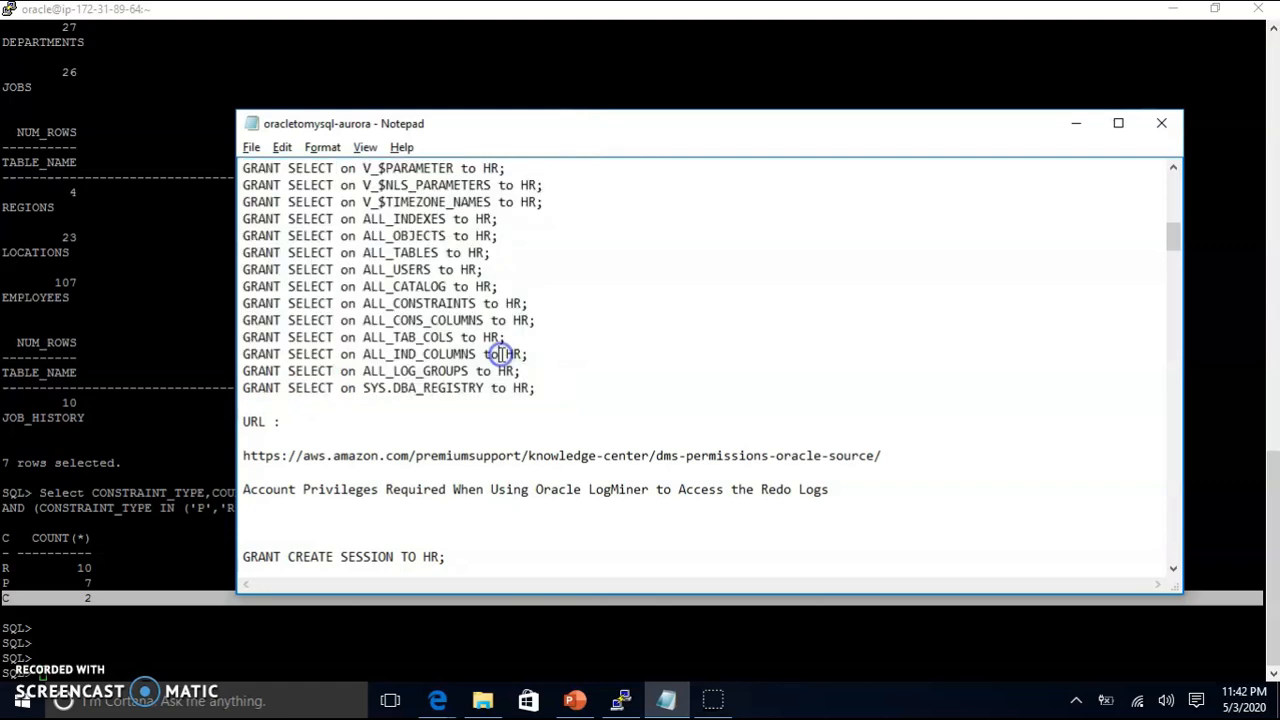
scroll(552, 440, "up", 5)
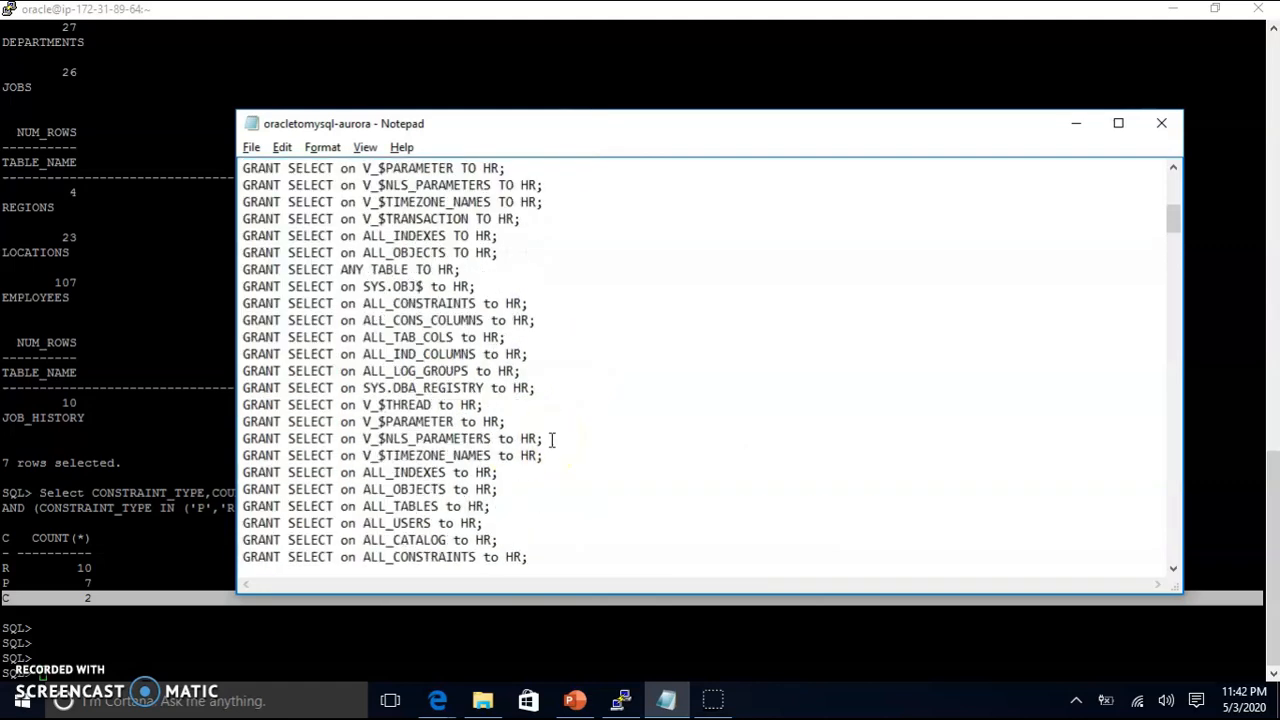
scroll(552, 440, "down", 3)
left_click_drag(560, 491, 395, 440)
scroll(419, 465, "down", 3)
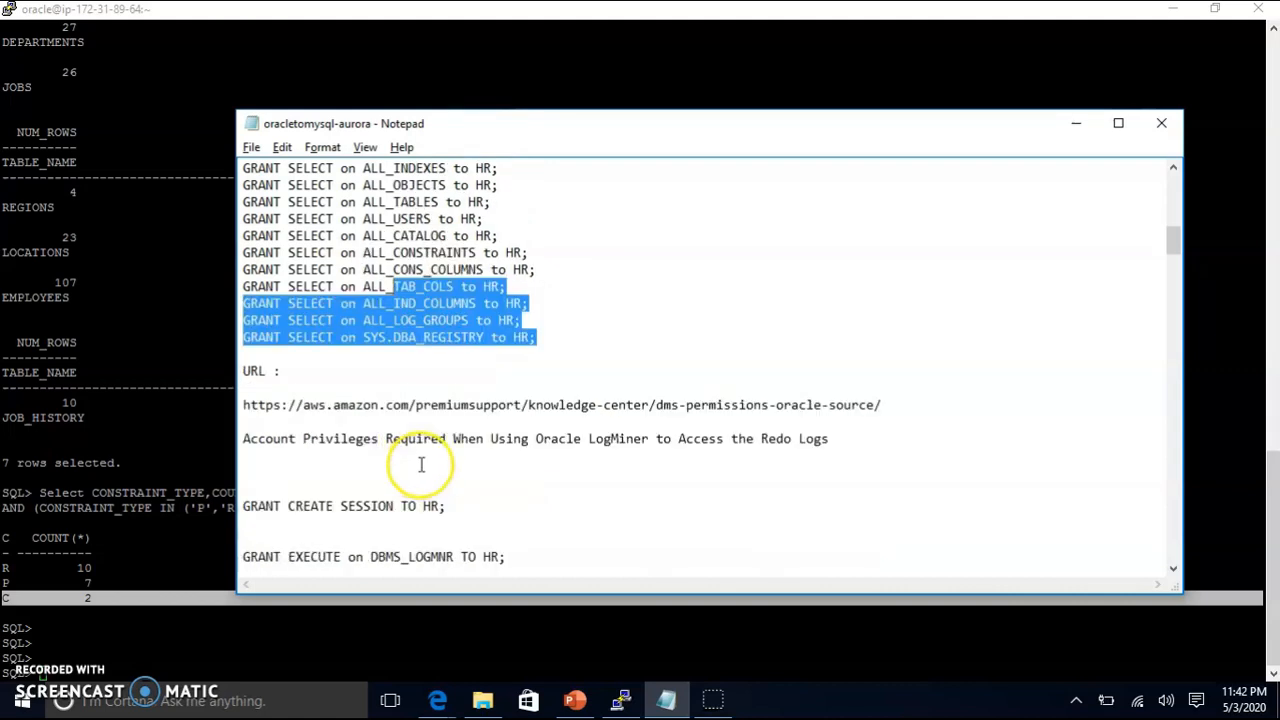
scroll(421, 464, "up", 3)
left_click(549, 460)
left_click_drag(537, 492, 226, 350)
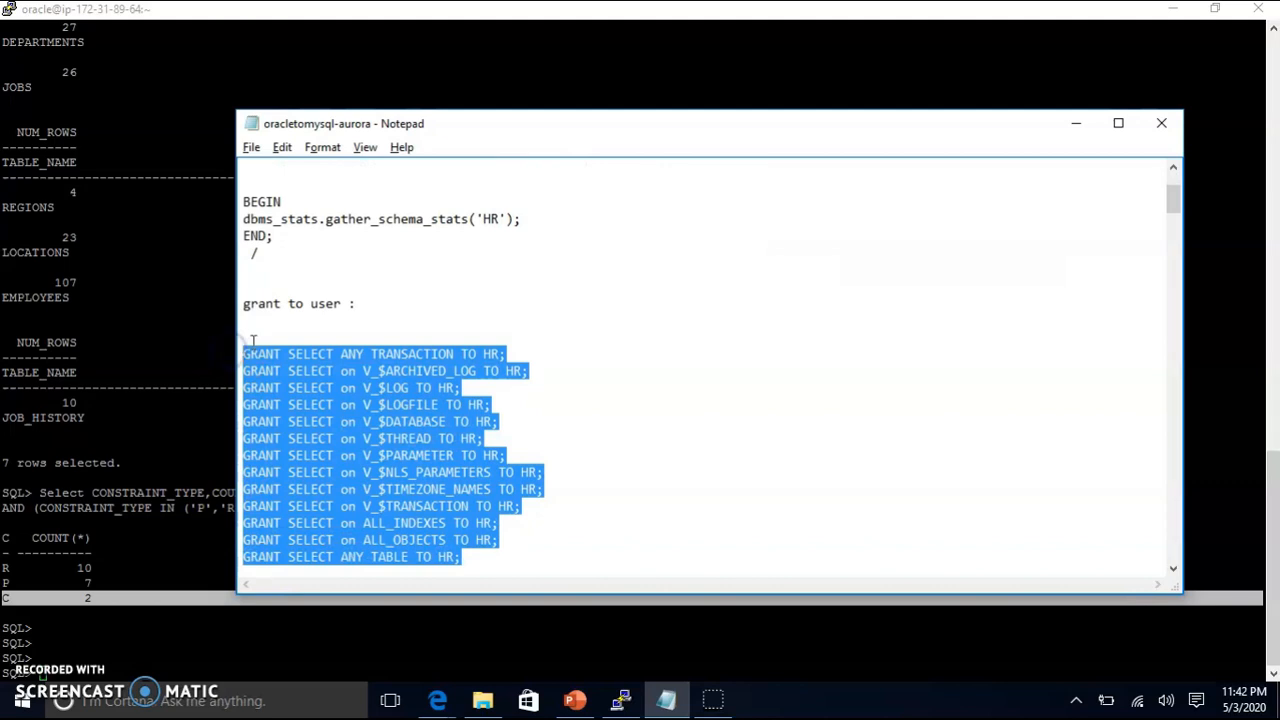
key("ctrl+c")
left_click(171, 551)
right_click(192, 499)
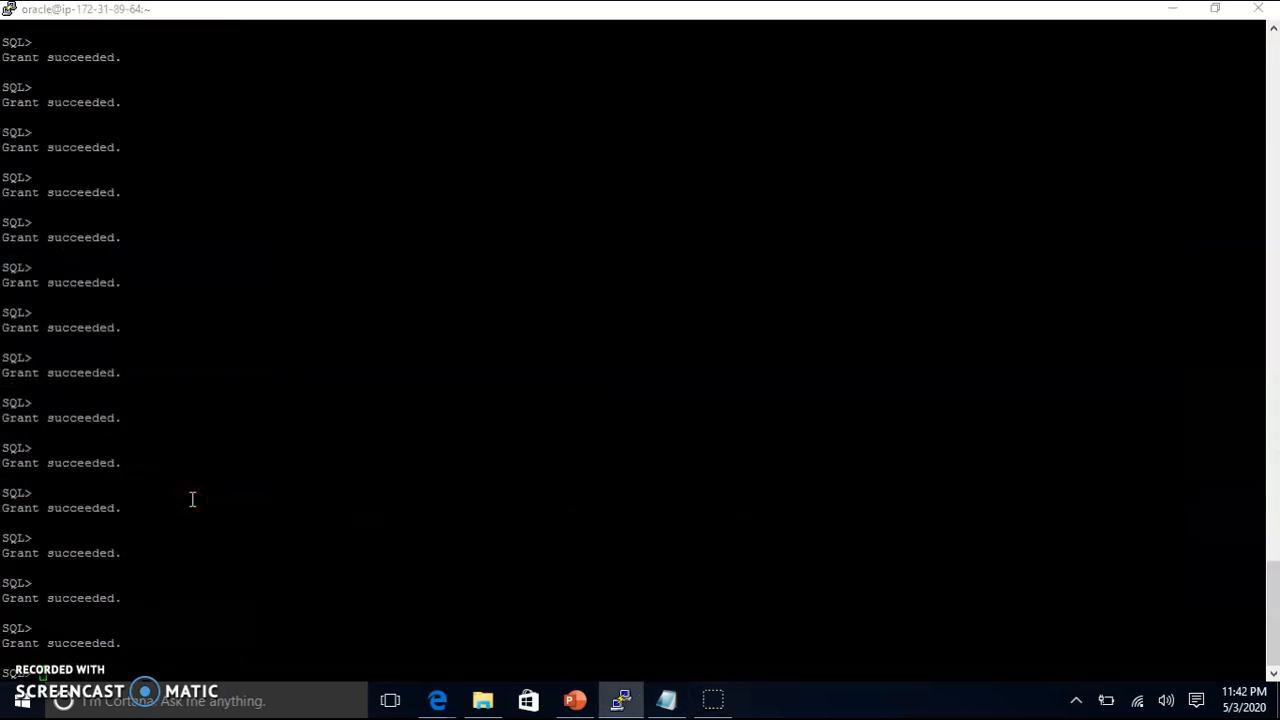
Step: Paste the LogMiner GRANT statements from the notes into SQL*Plus
key("alt+Tab")
scroll(400, 480, "down", 5)
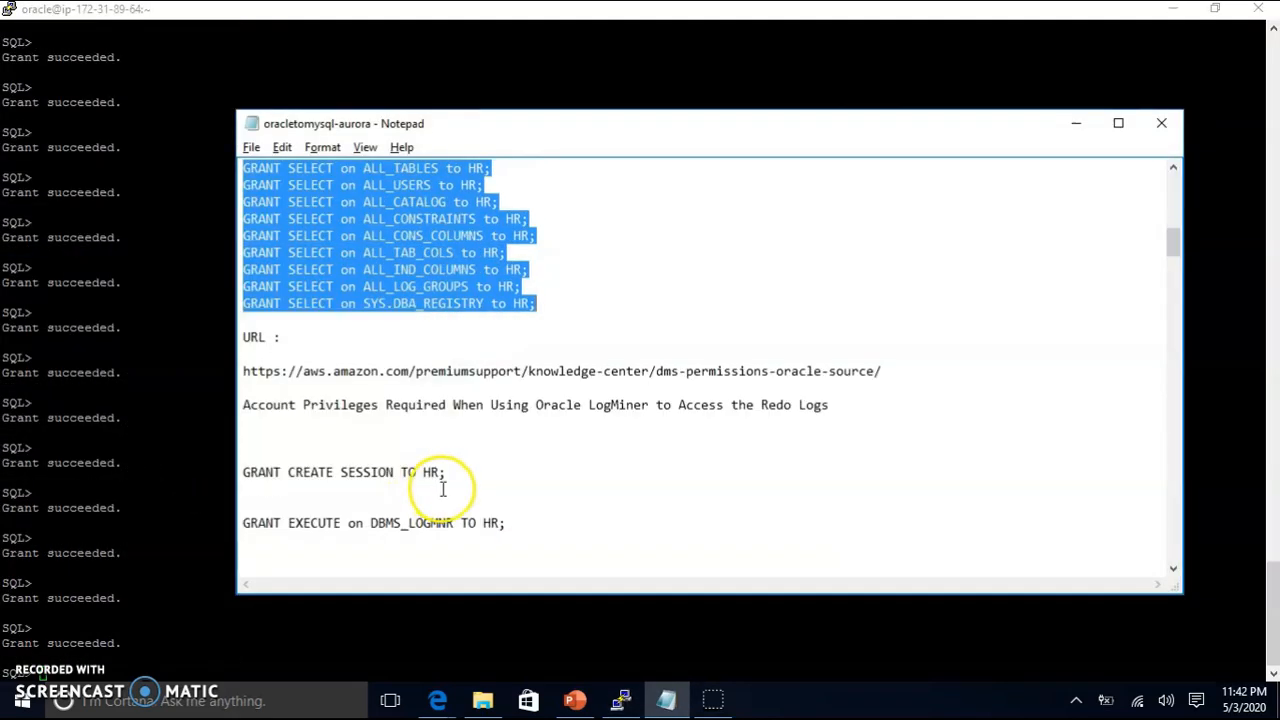
scroll(443, 488, "down", 3)
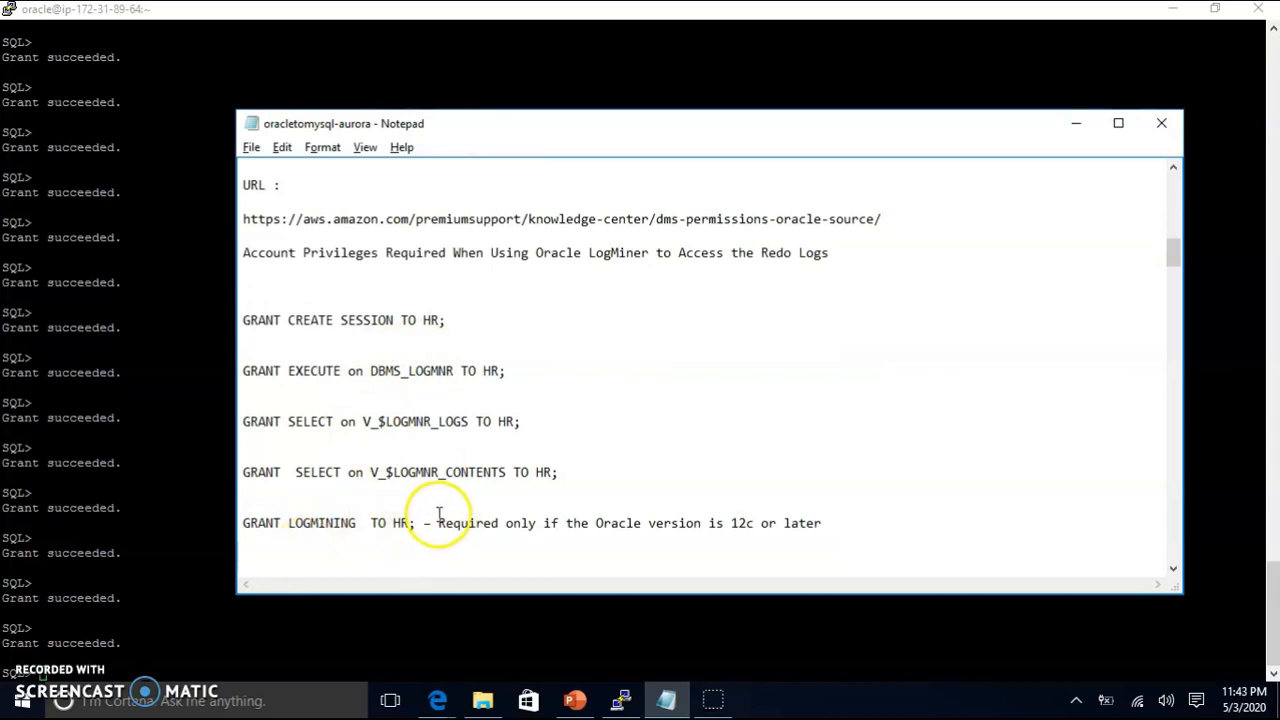
left_click_drag(415, 523, 218, 318)
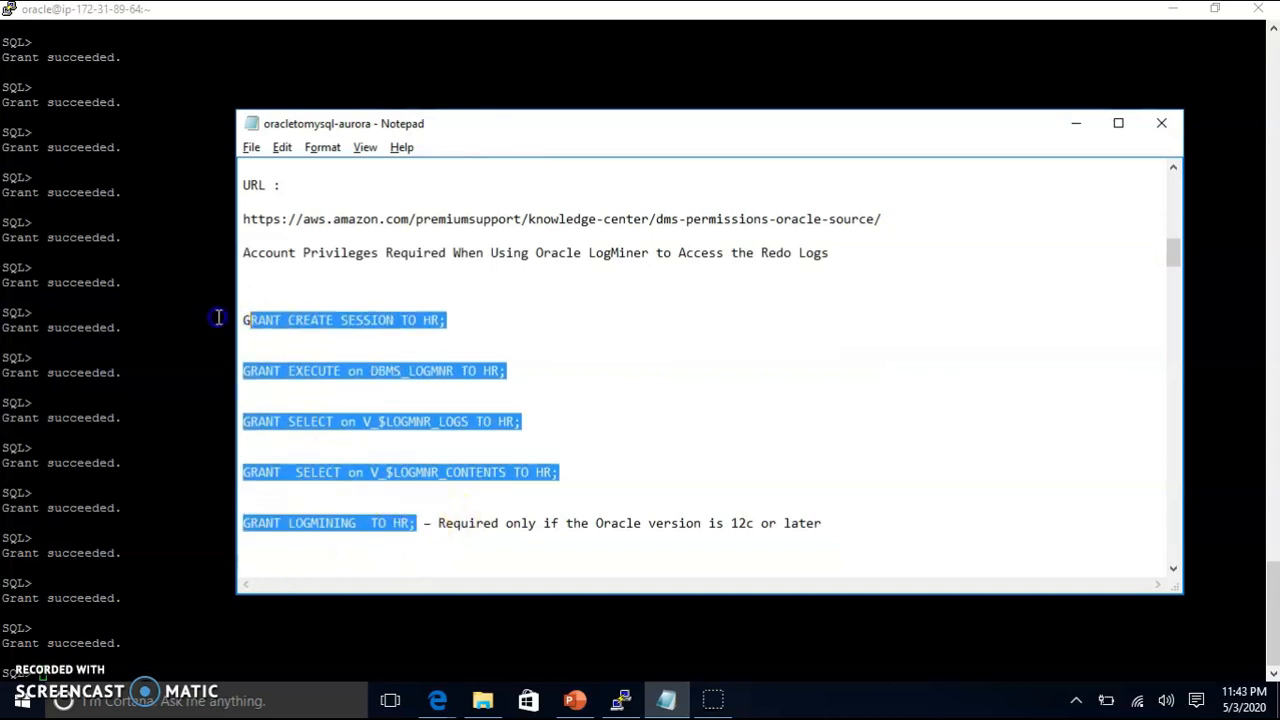
left_click(206, 349)
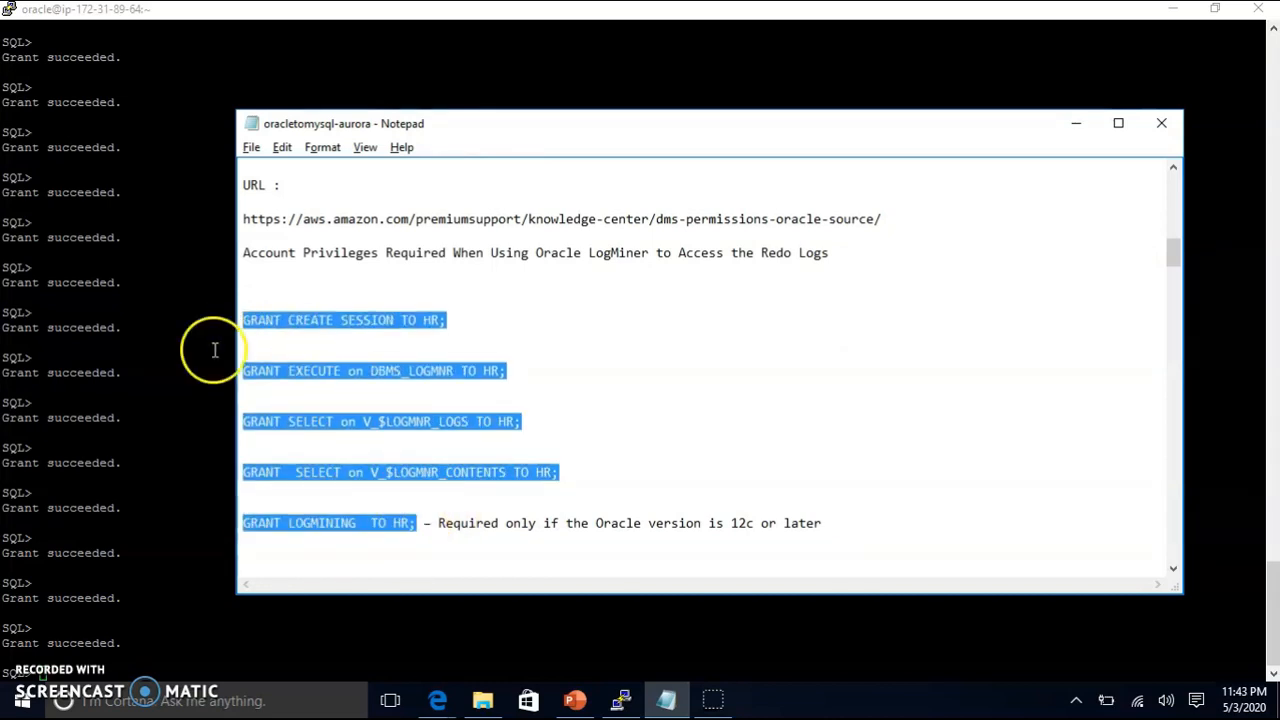
right_click(170, 400)
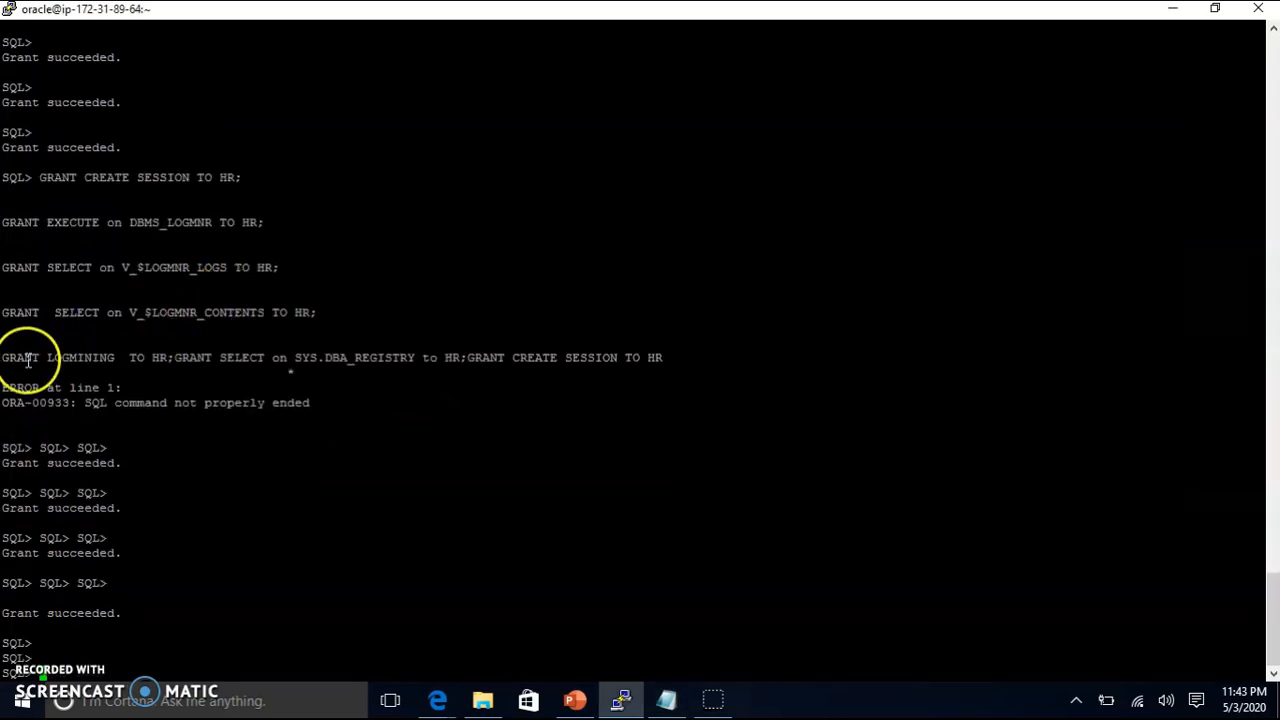
Step: Rerun GRANT LOGMINING TO HR and the SELECT on SYS.DBA_REGISTRY grant individually
left_click_drag(4, 358, 174, 358)
right_click(264, 298)
key("Return")
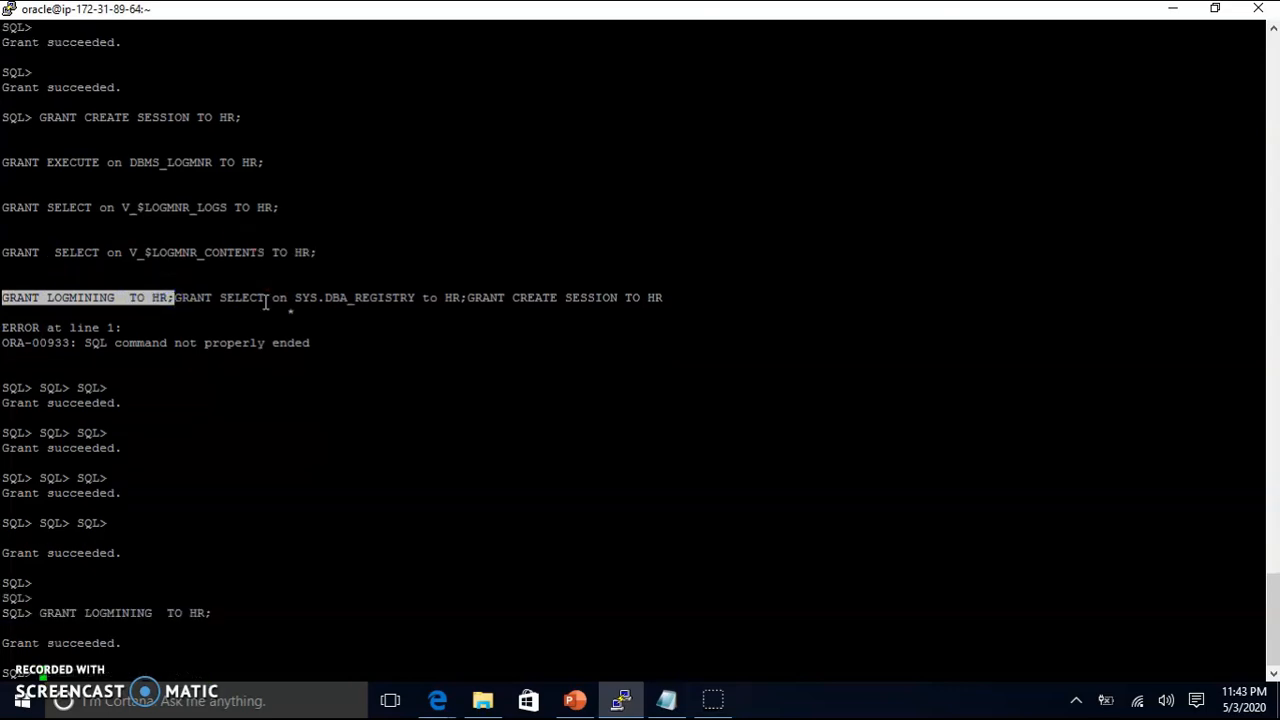
left_click_drag(176, 298, 460, 297)
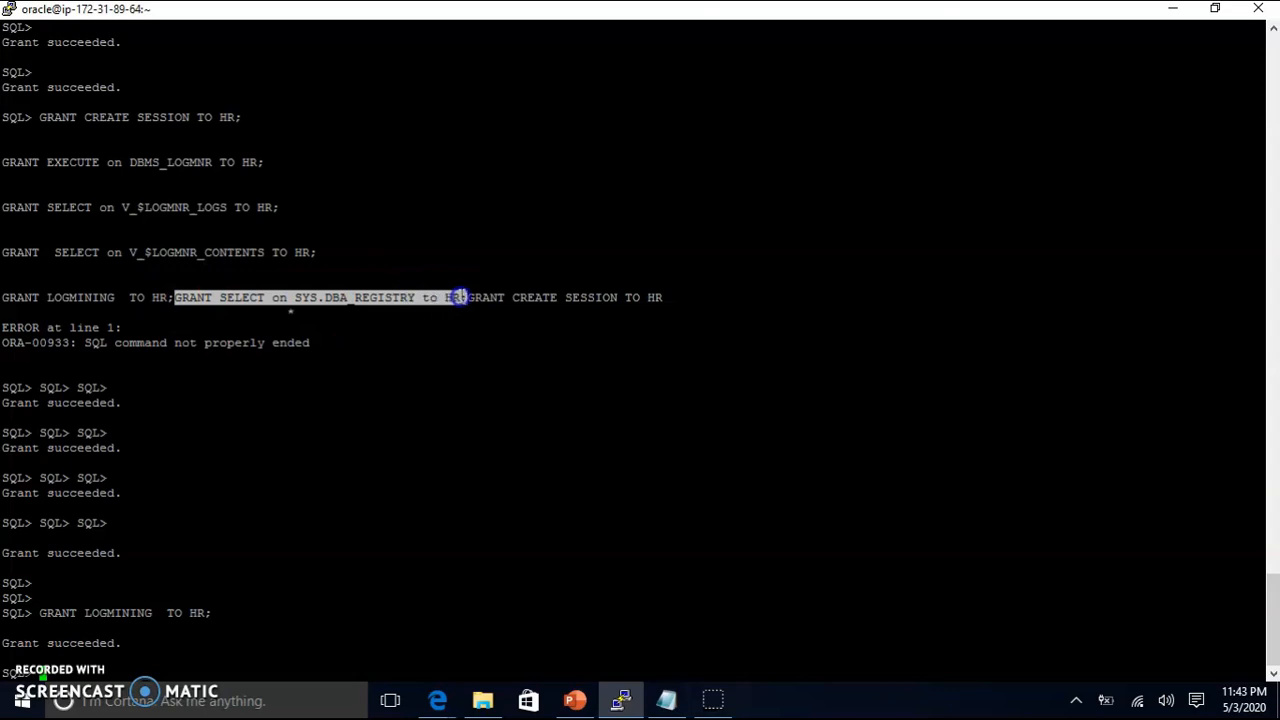
right_click(471, 241)
key("Return")
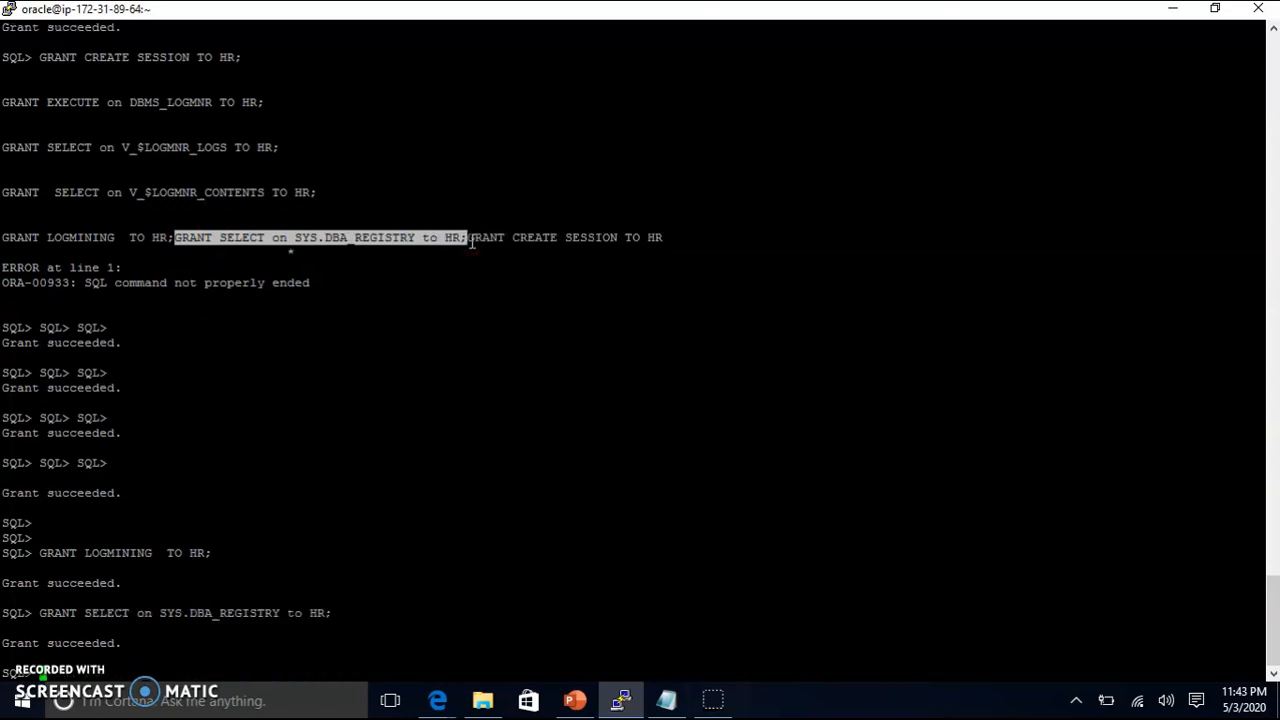
Step: Run GRANT CREATE SESSION TO HR, adding the missing semicolon
left_click_drag(462, 237, 641, 237)
left_click_drag(469, 237, 654, 238)
right_click(654, 176)
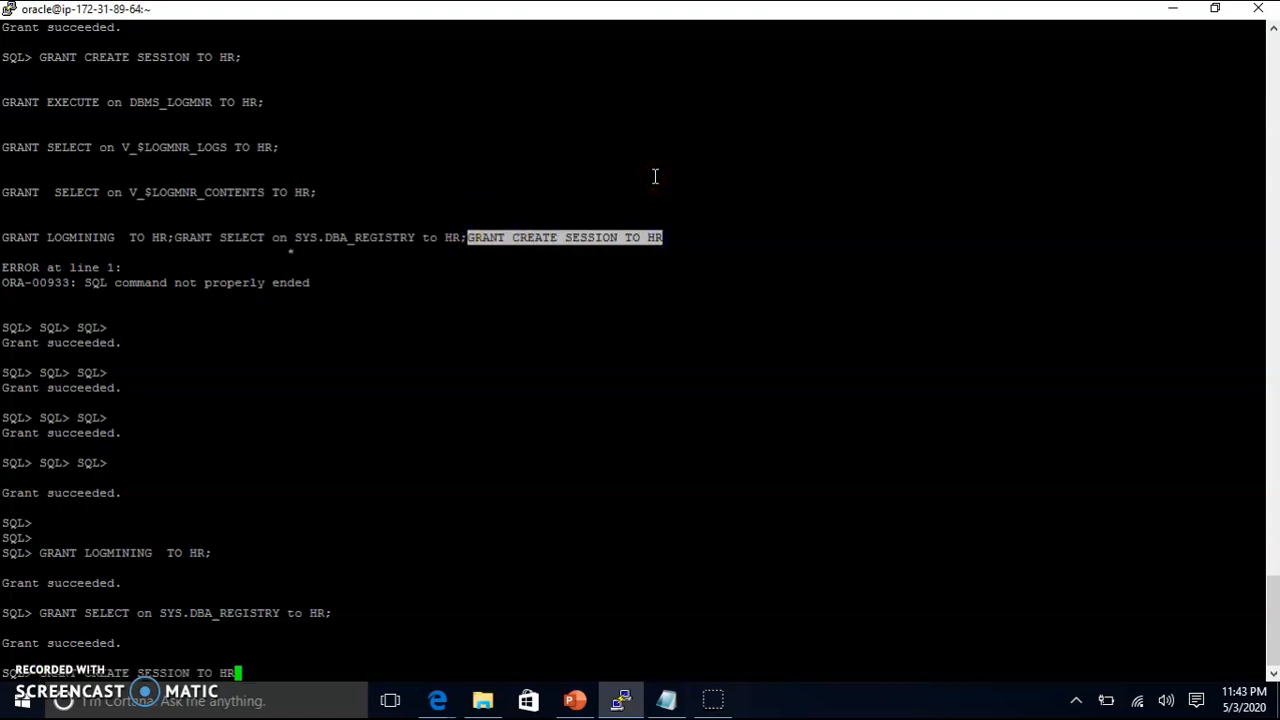
type(";")
key("Return")
key("Return")
key("Return")
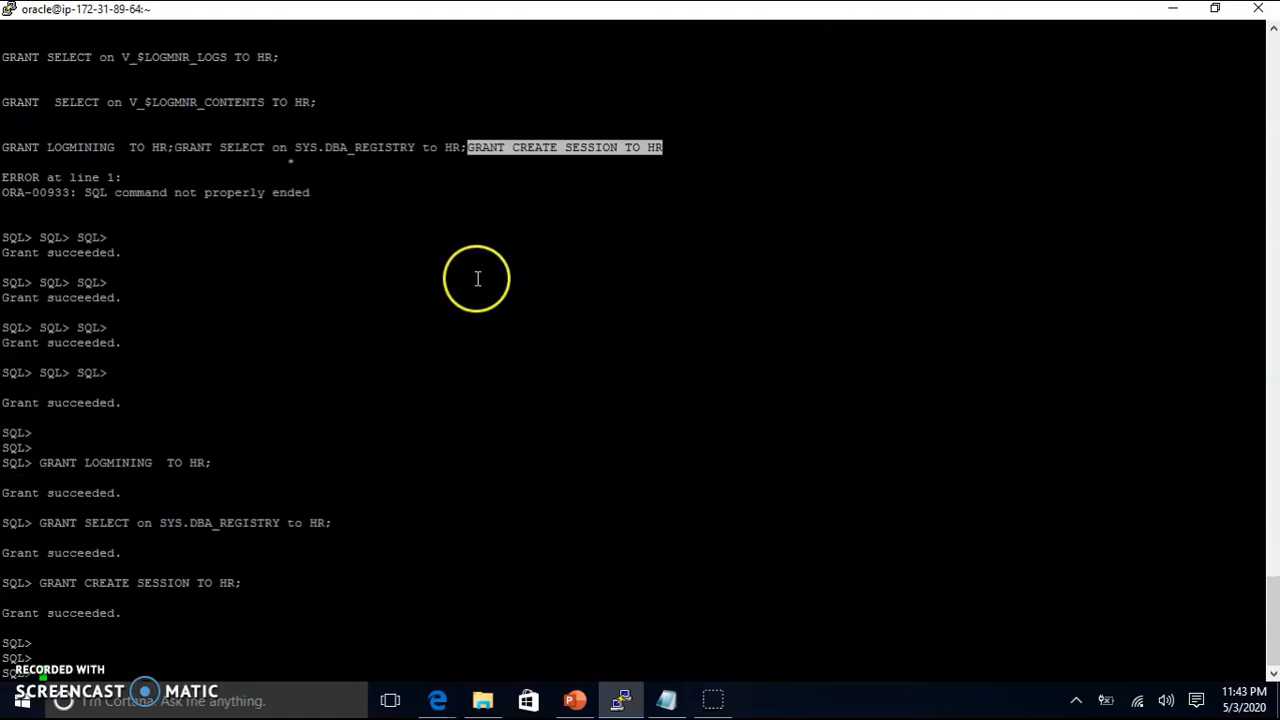
key("alt+Tab")
Step: Run 'archive log list;' to confirm the database is in Archive Mode
scroll(514, 337, "down", 6)
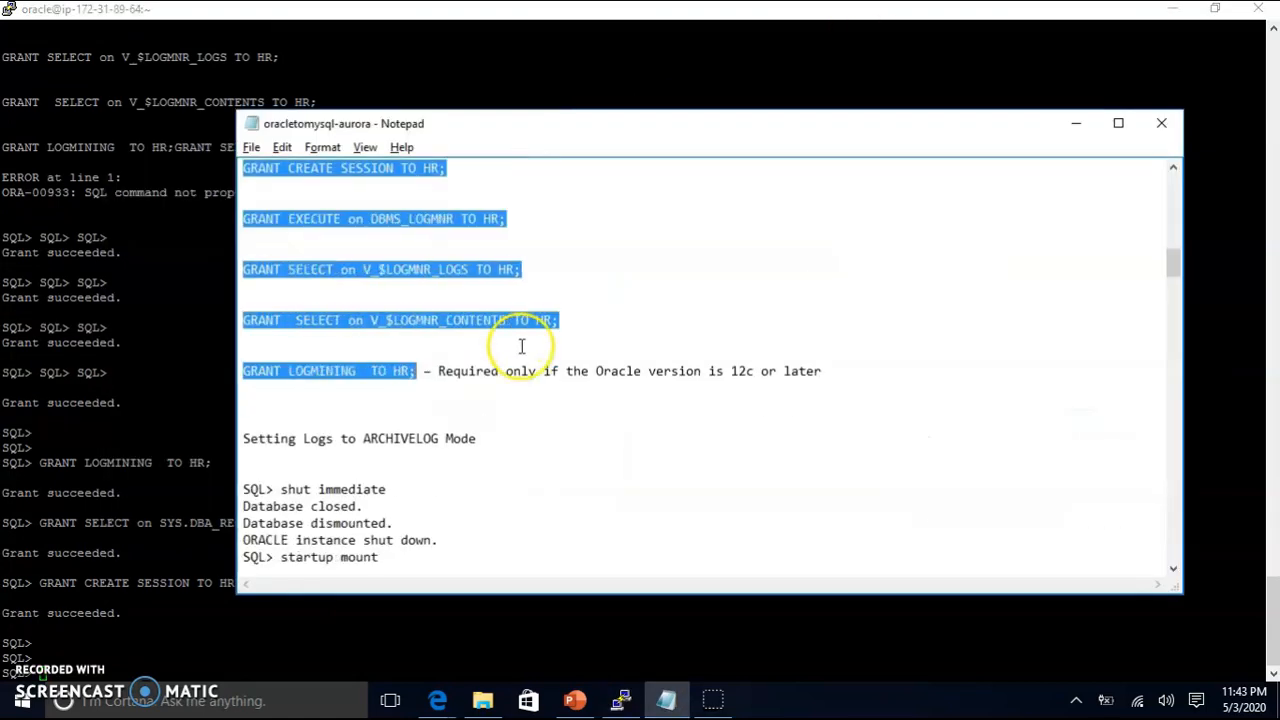
scroll(434, 491, "down", 3)
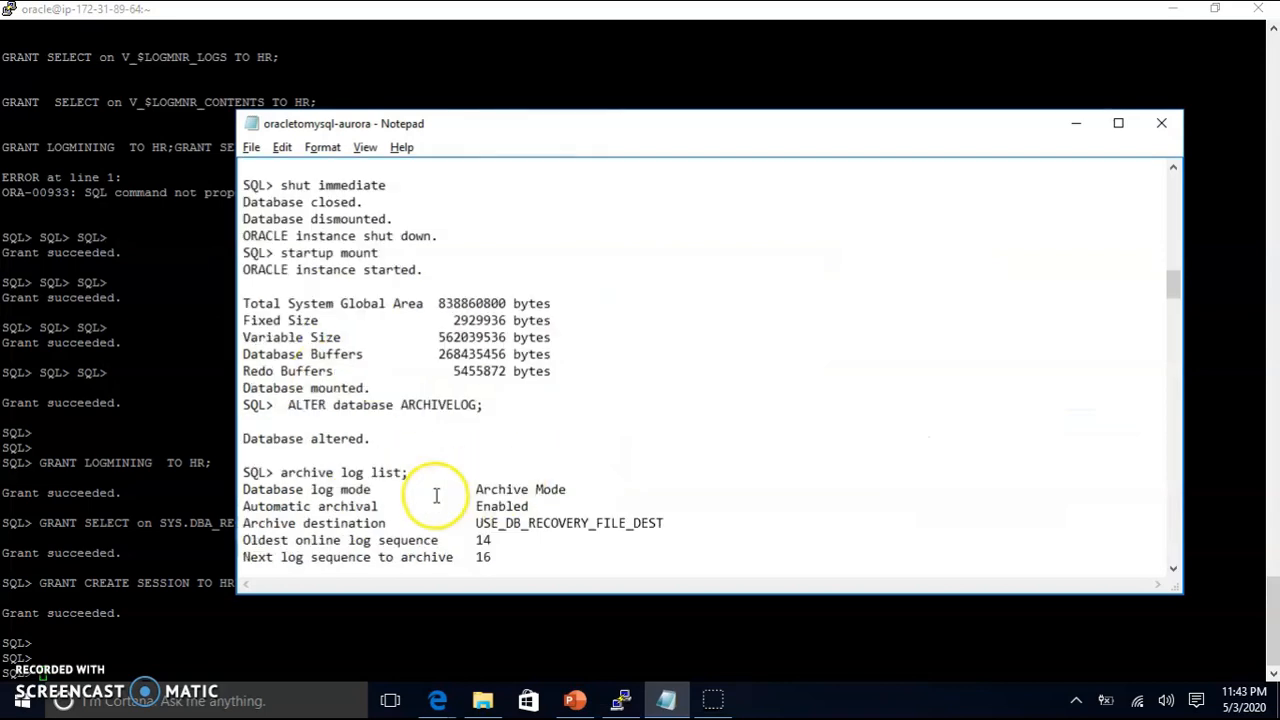
scroll(359, 428, "down", 3)
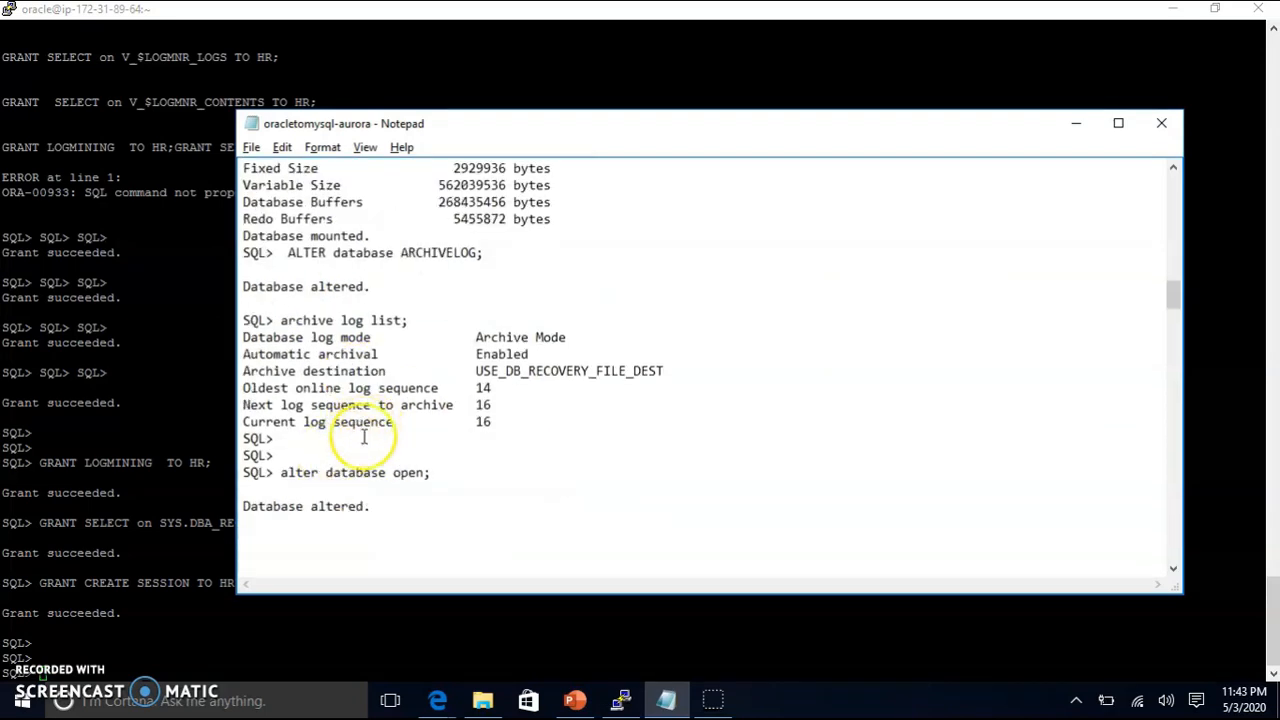
scroll(366, 425, "up", 6)
key("alt+Tab")
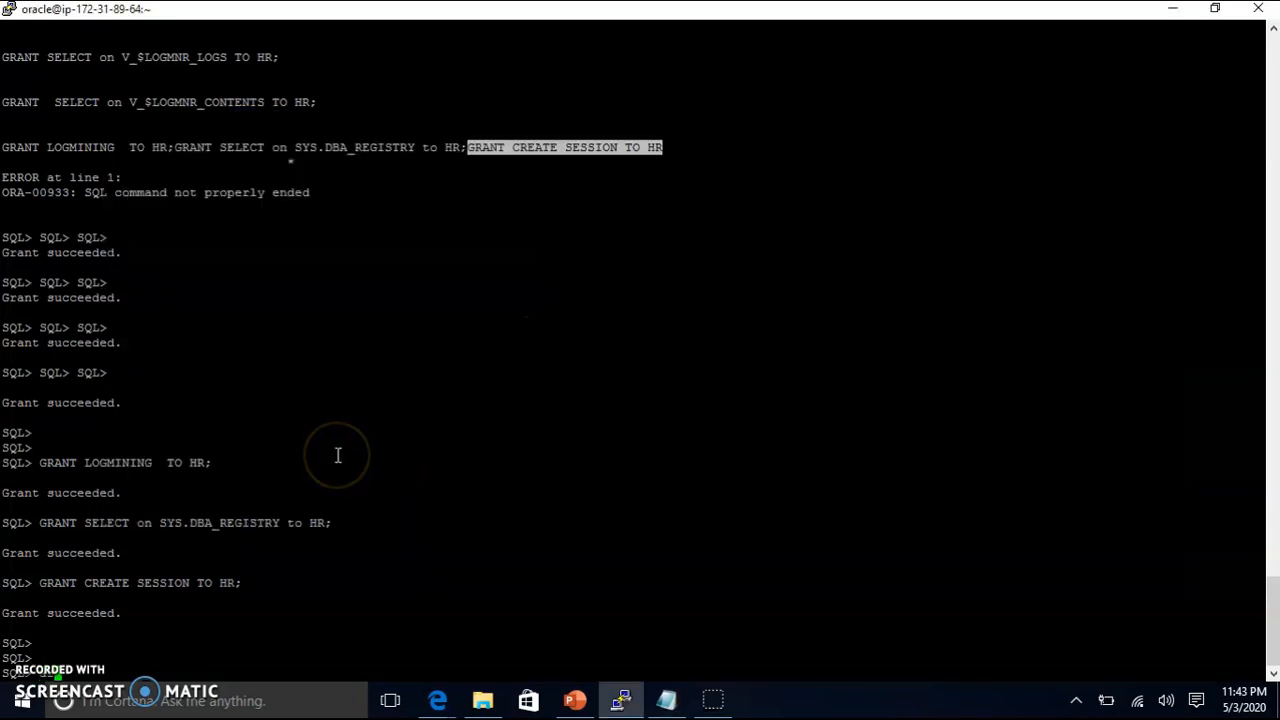
type("archive log l")
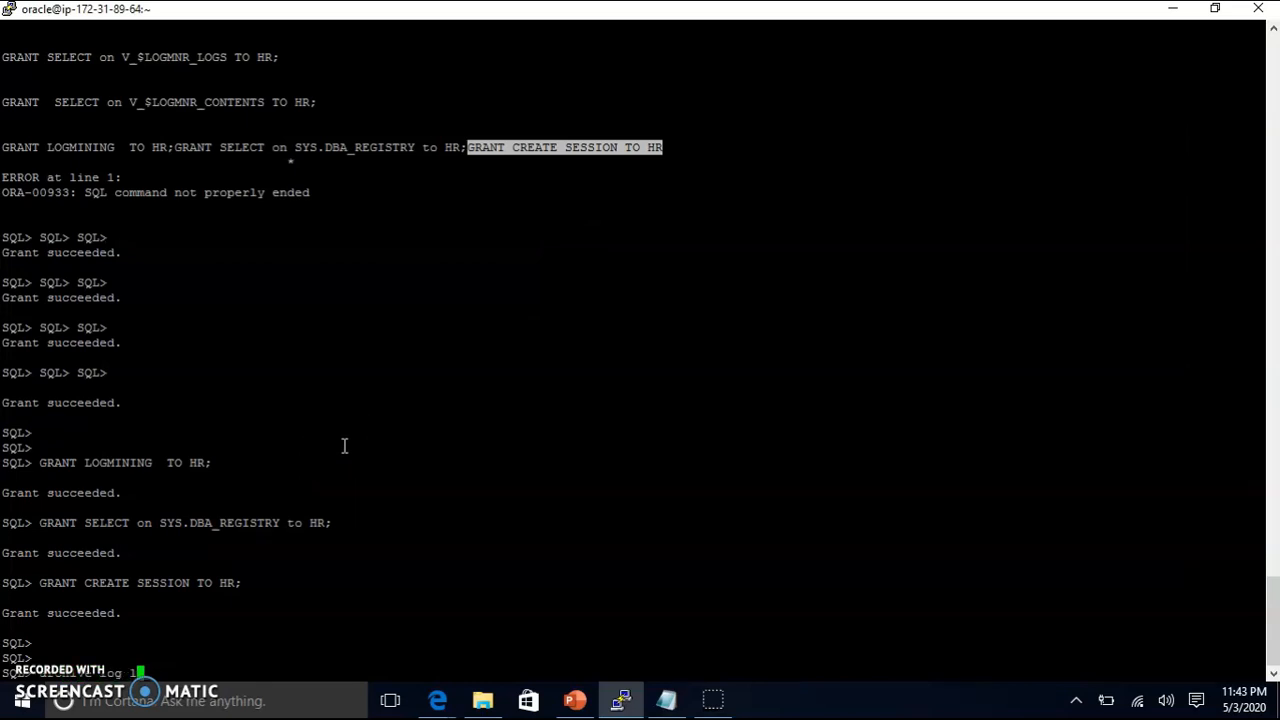
type("ist;")
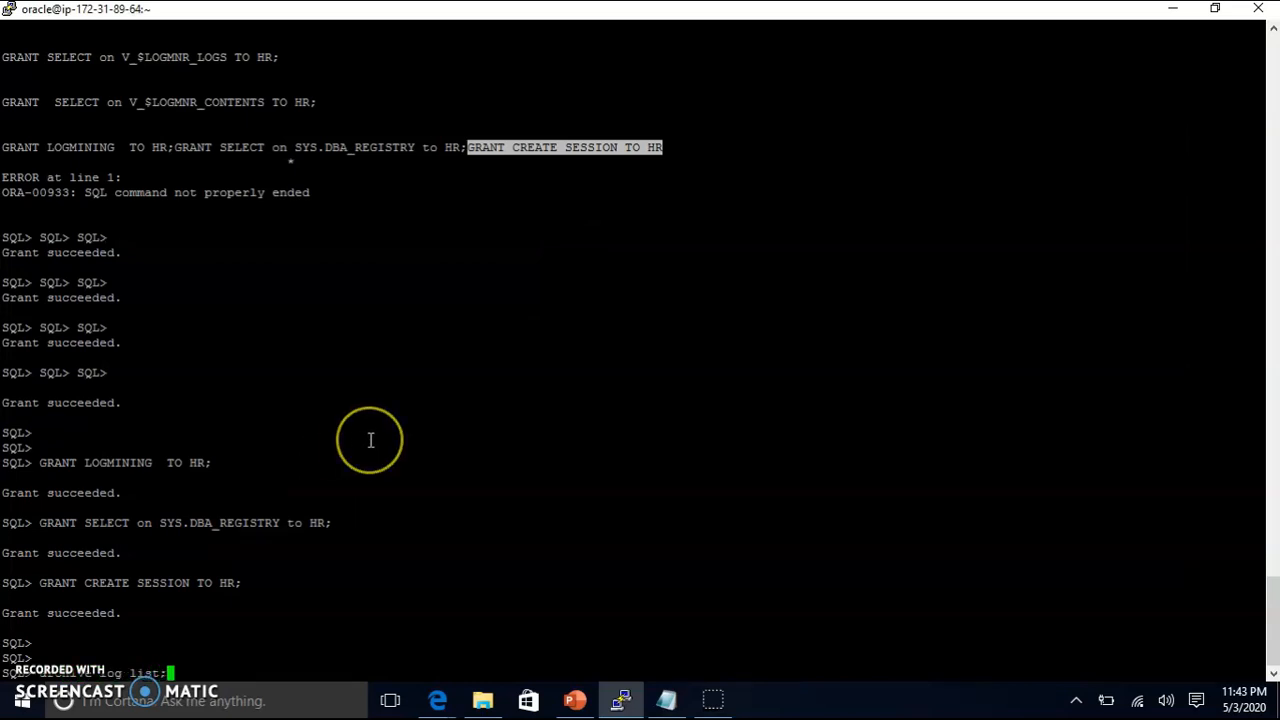
key("Return")
Step: Look over the ALTER DATABASE ARCHIVELOG statement and later queries in the notes
key("alt+Tab")
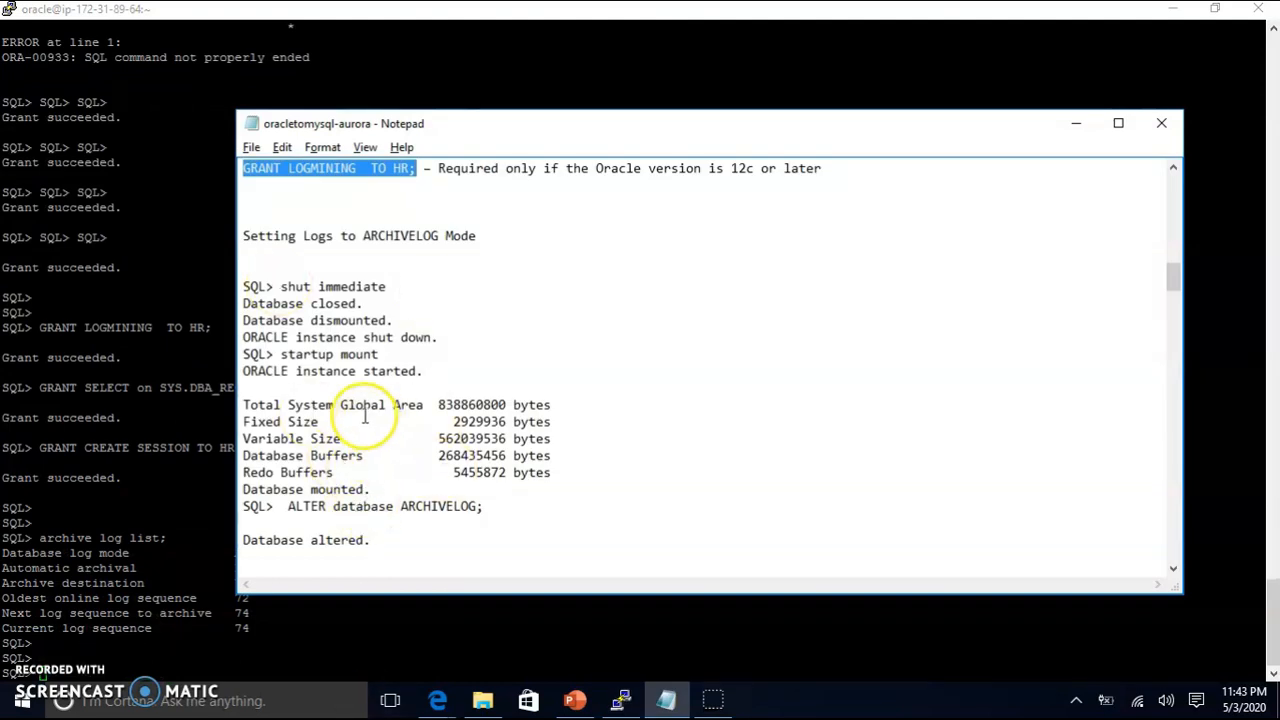
scroll(348, 366, "down", 2)
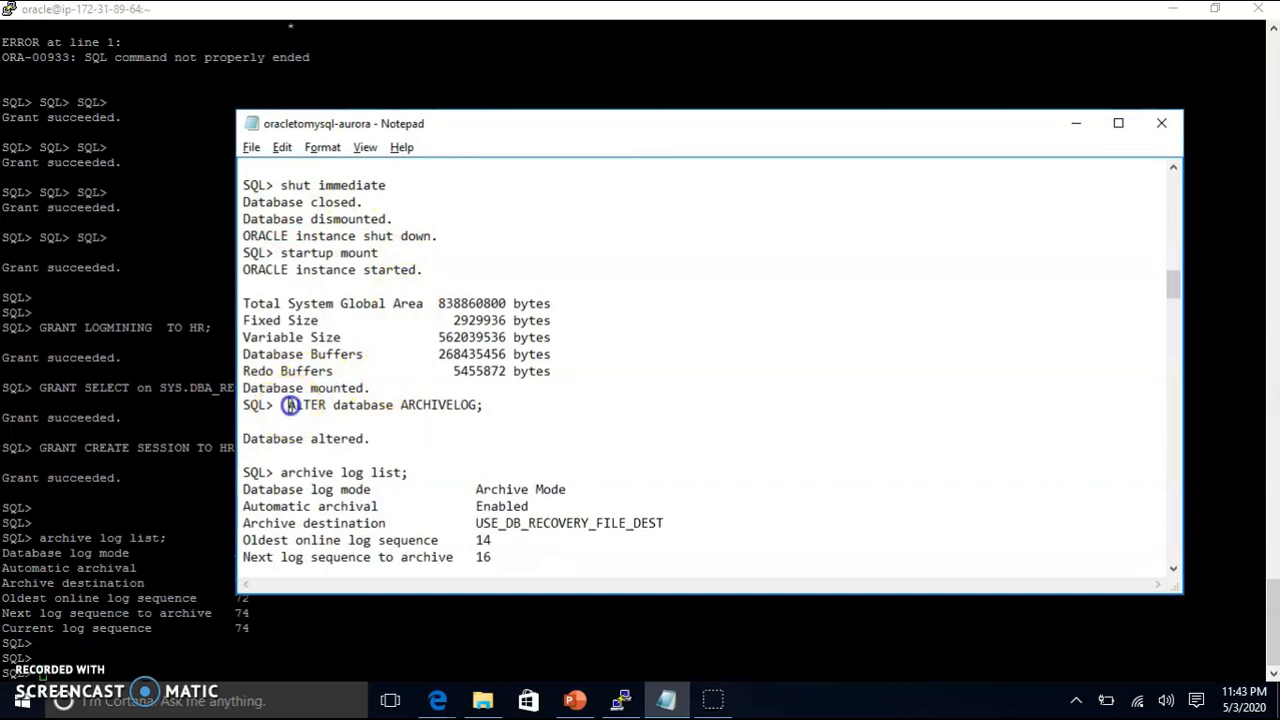
left_click_drag(287, 404, 655, 421)
scroll(430, 440, "down", 2)
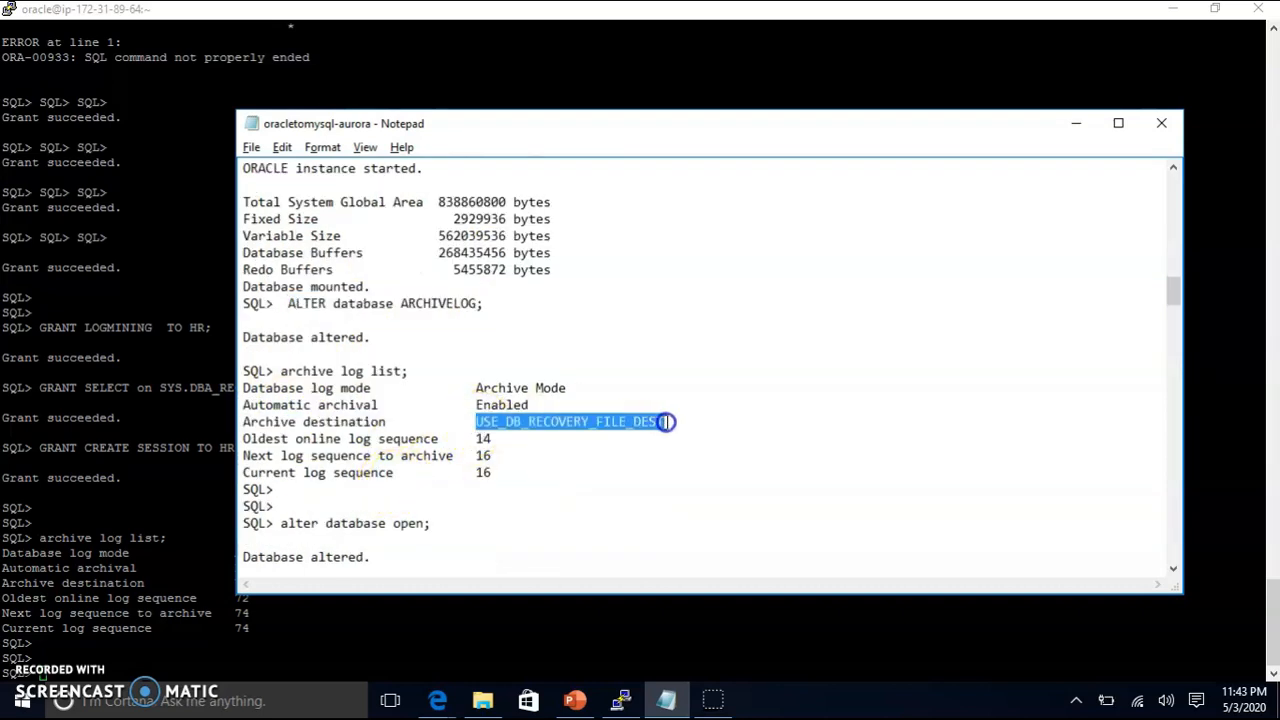
scroll(647, 430, "down", 3)
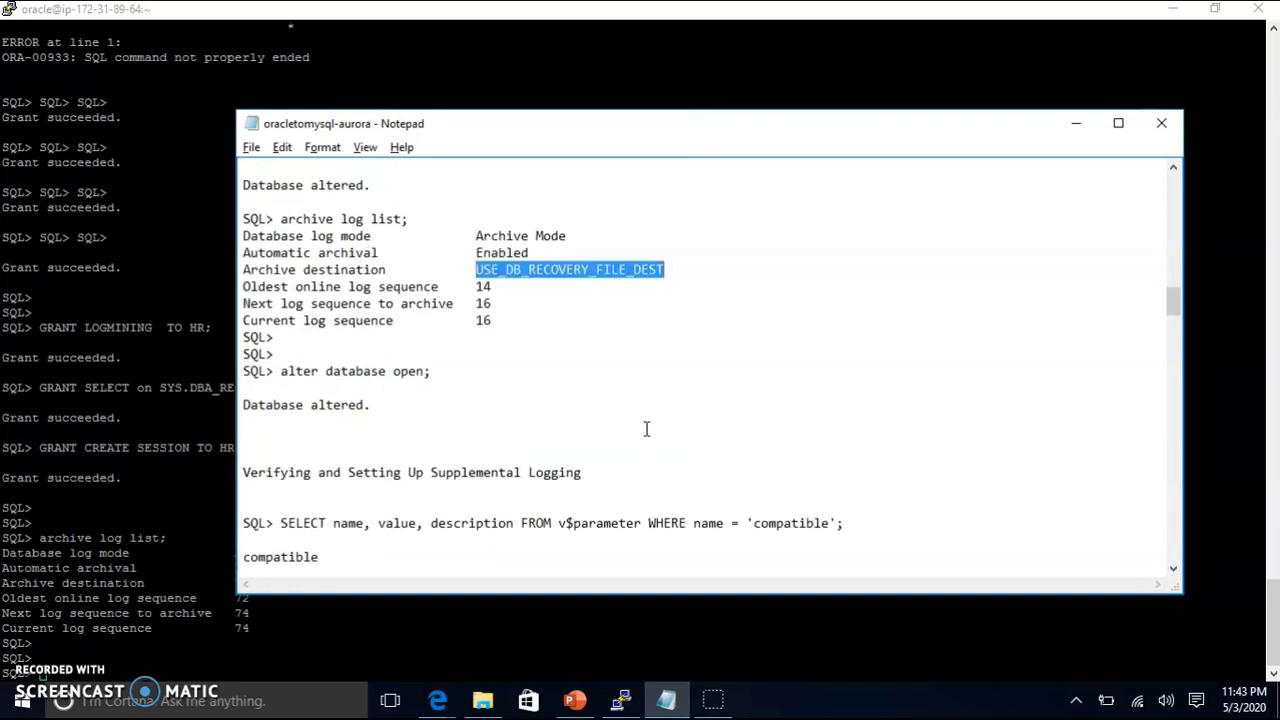
scroll(290, 395, "down", 2)
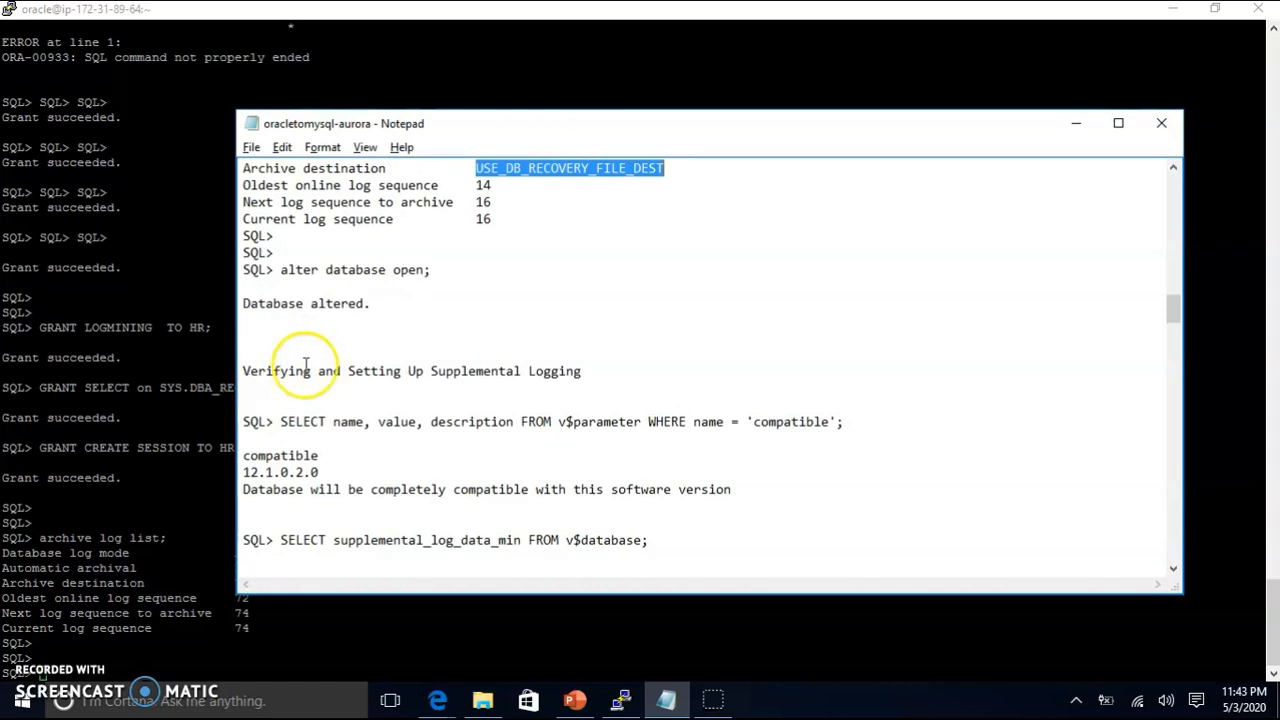
Step: Run the v$parameter 'compatible' query, which returns 12.1.0.2.0
left_click_drag(856, 424, 318, 420)
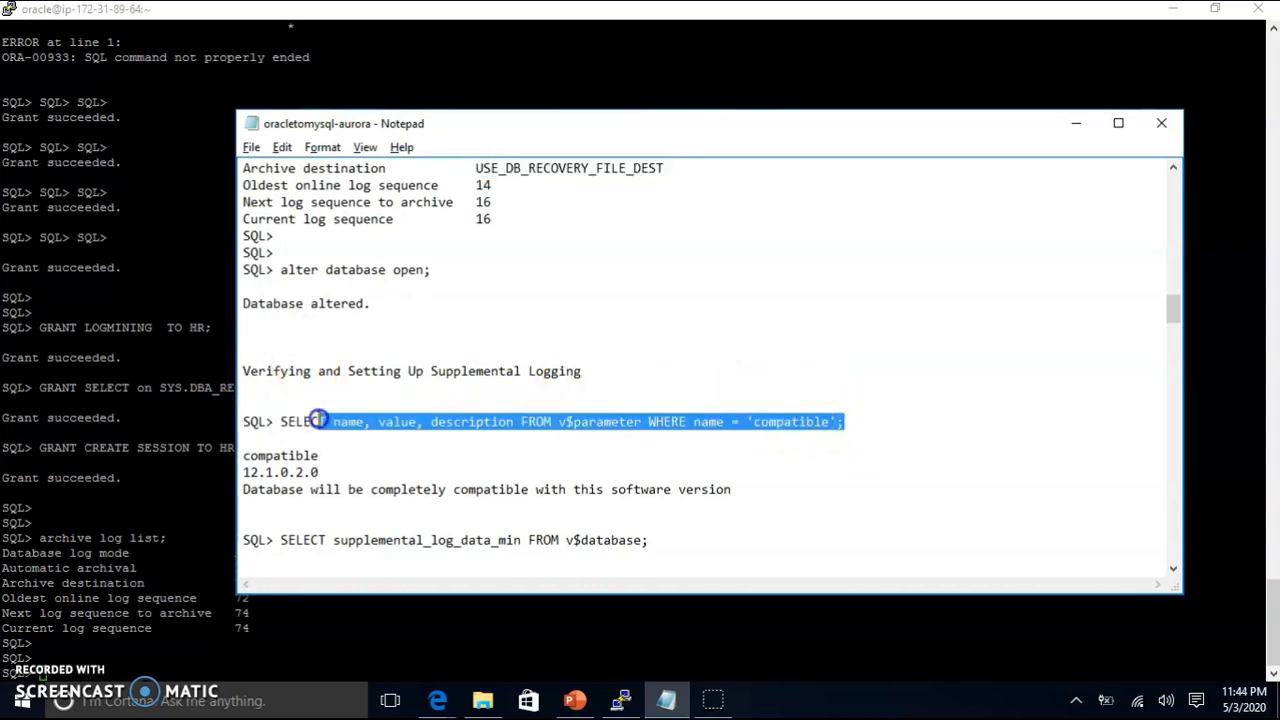
left_click_drag(169, 461, 134, 406)
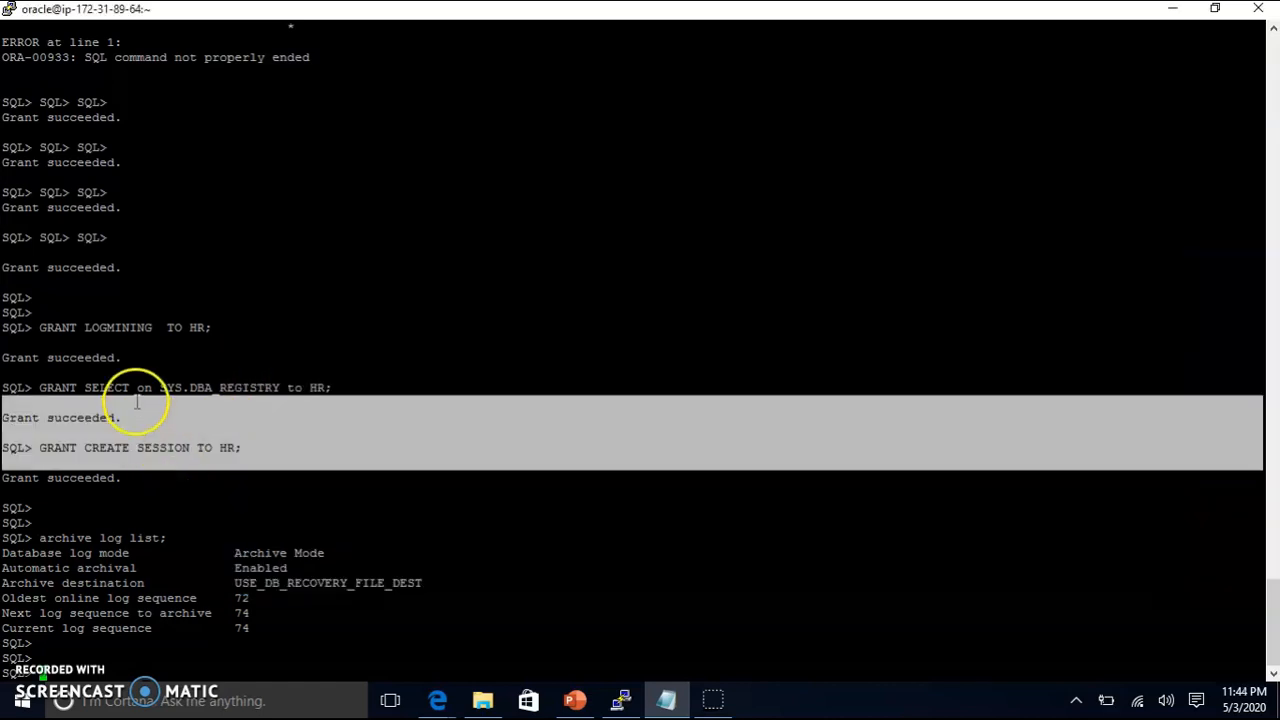
key("alt+Tab")
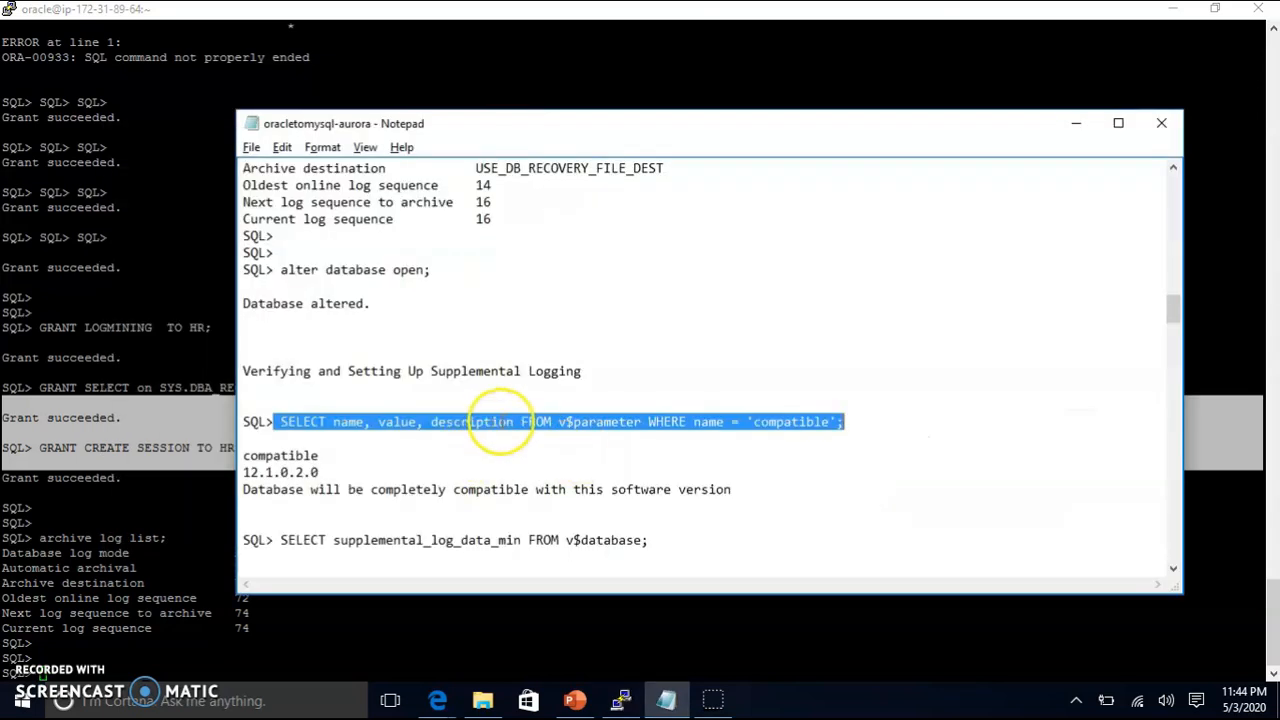
right_click(501, 421)
left_click(299, 481)
left_click(175, 462)
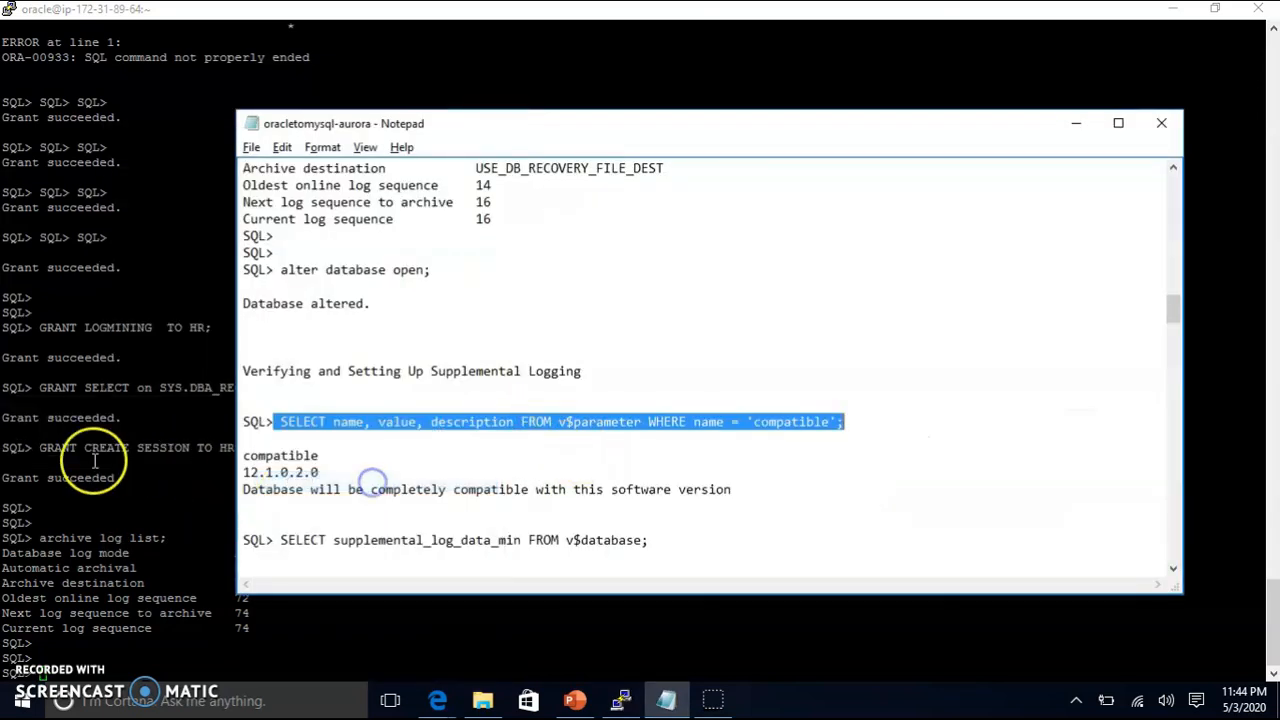
right_click(96, 459)
key("Return")
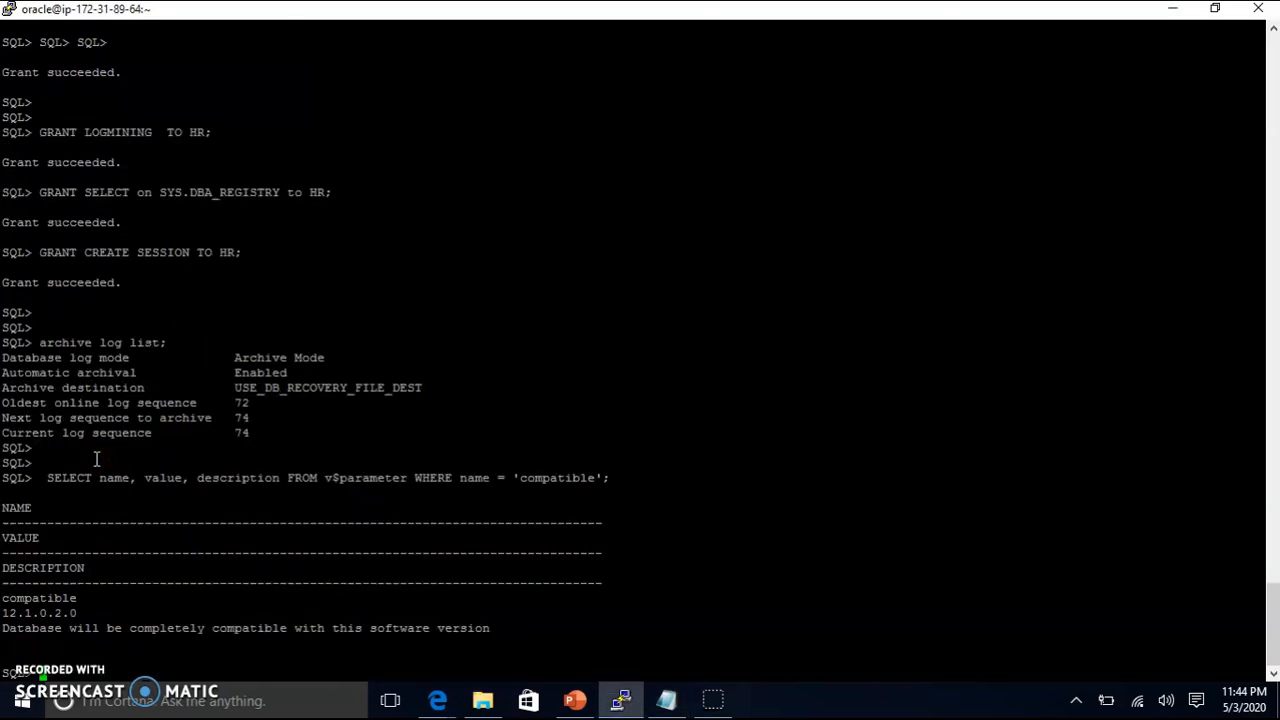
Step: Run the supplemental logging check query, showing minimal supplemental logging as YES
key("alt+Tab")
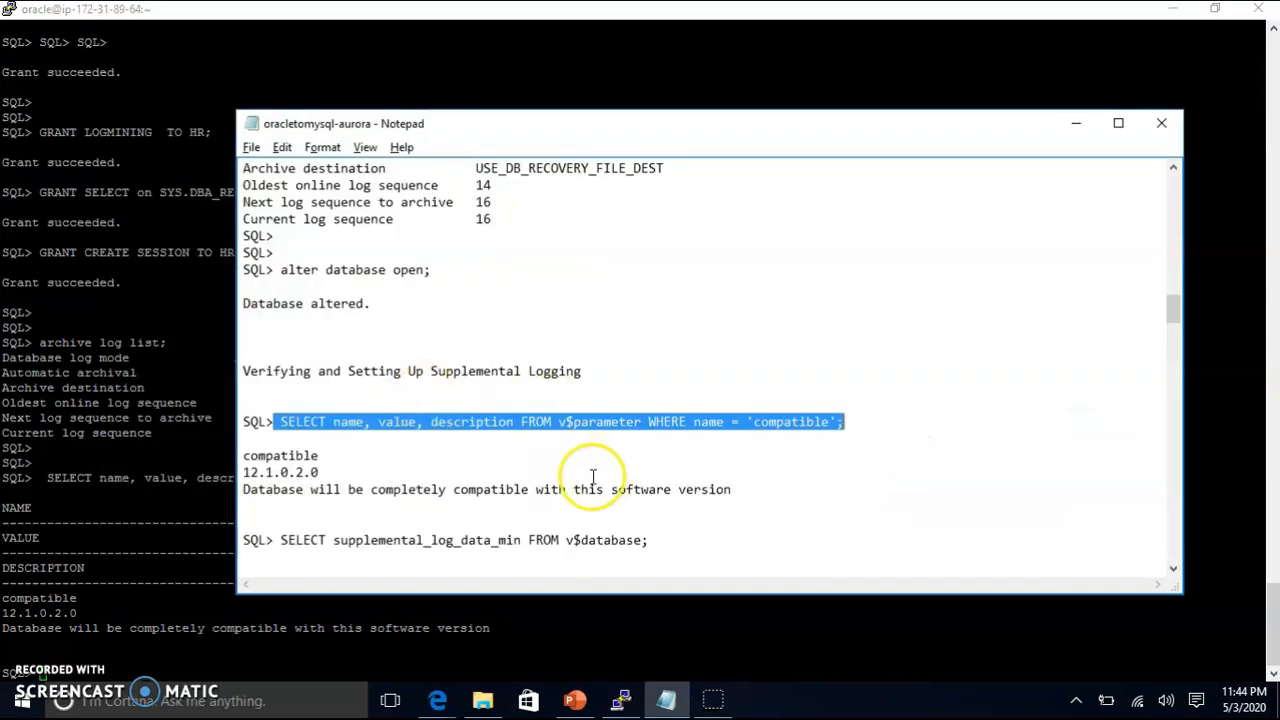
scroll(667, 550, "down", 2)
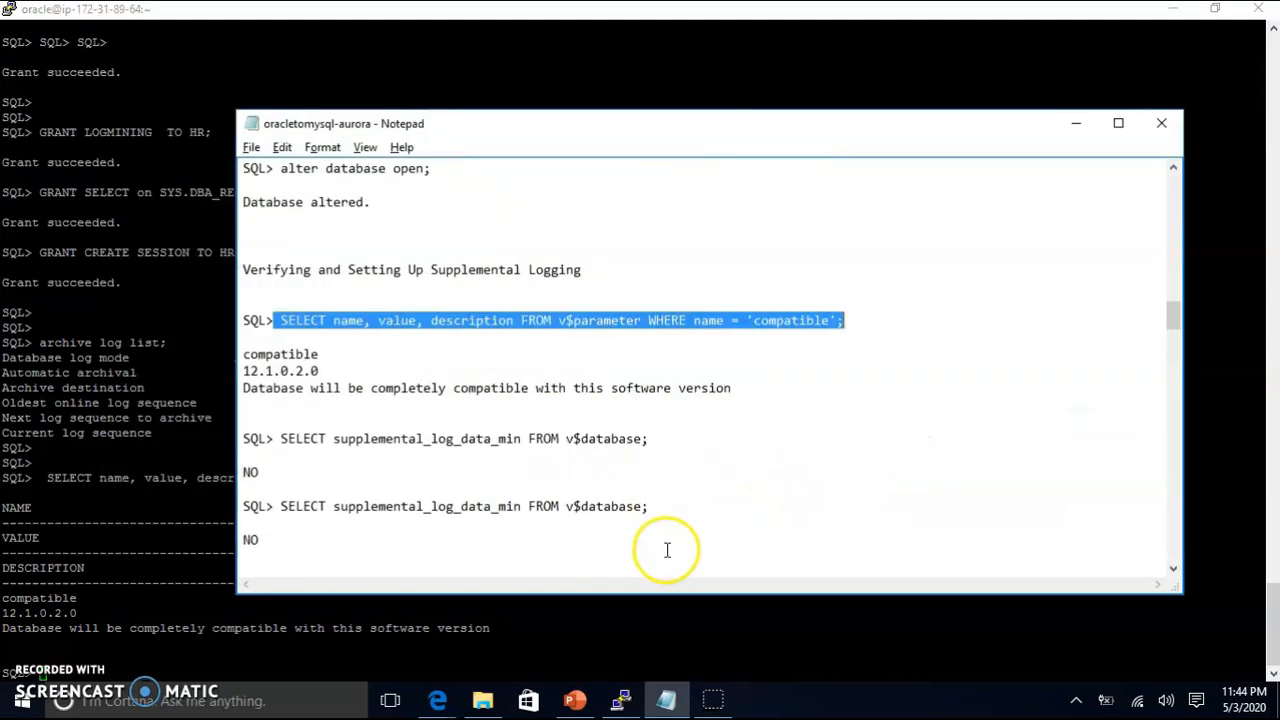
scroll(667, 550, "down", 1)
left_click_drag(652, 388, 282, 390)
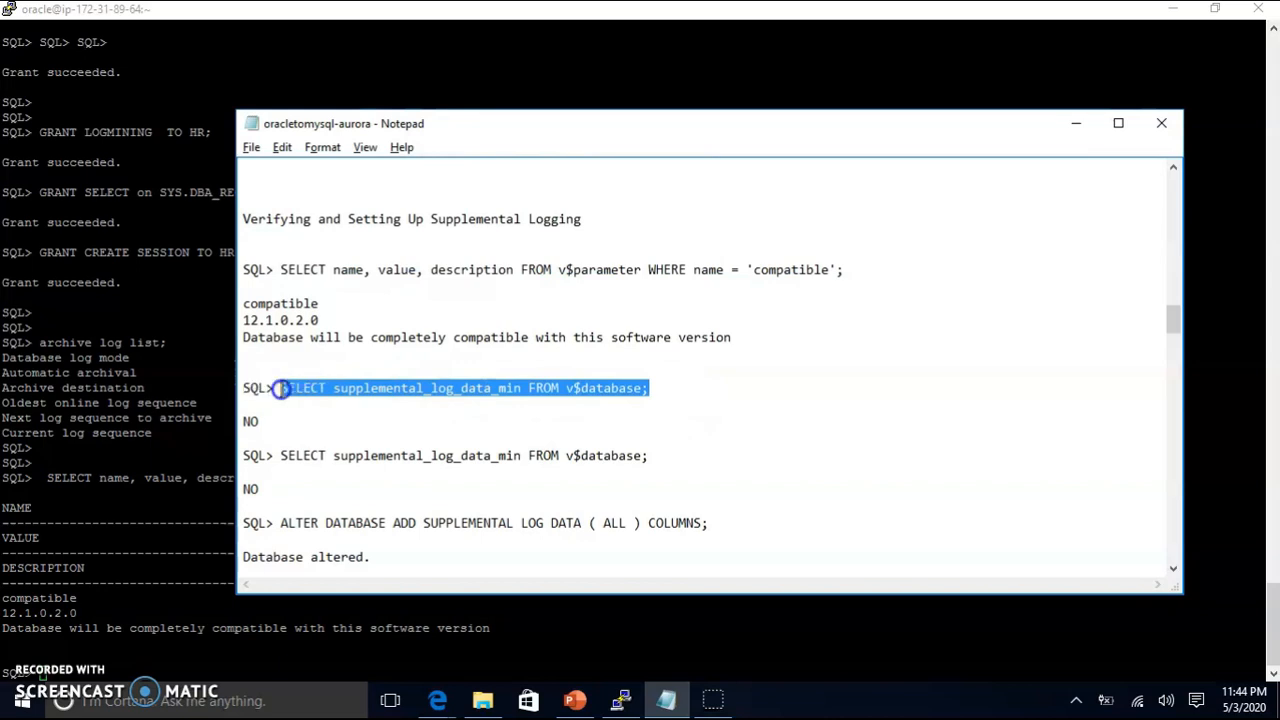
left_click(165, 352)
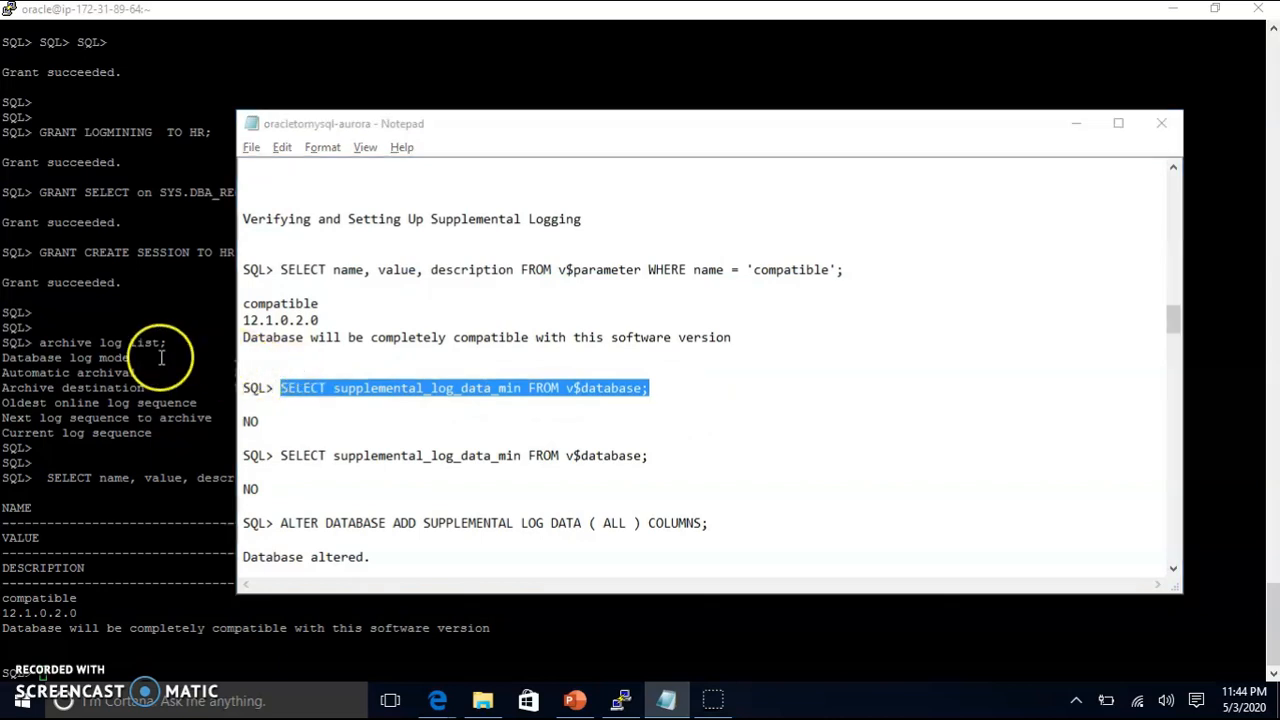
right_click(192, 339)
key("Return")
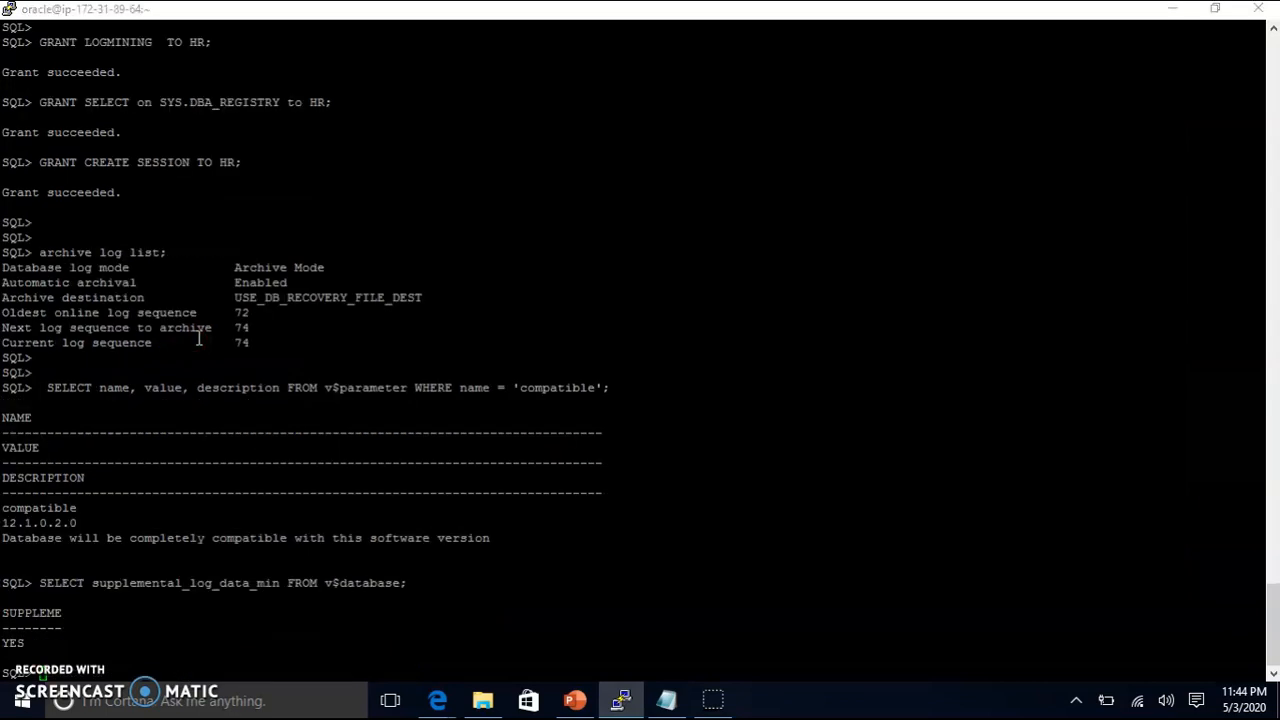
Step: Copy the ALTER DATABASE ADD SUPPLEMENTAL LOG DATA command and paste it into SQL*Plus
key("alt+Tab")
scroll(543, 500, "down", 2)
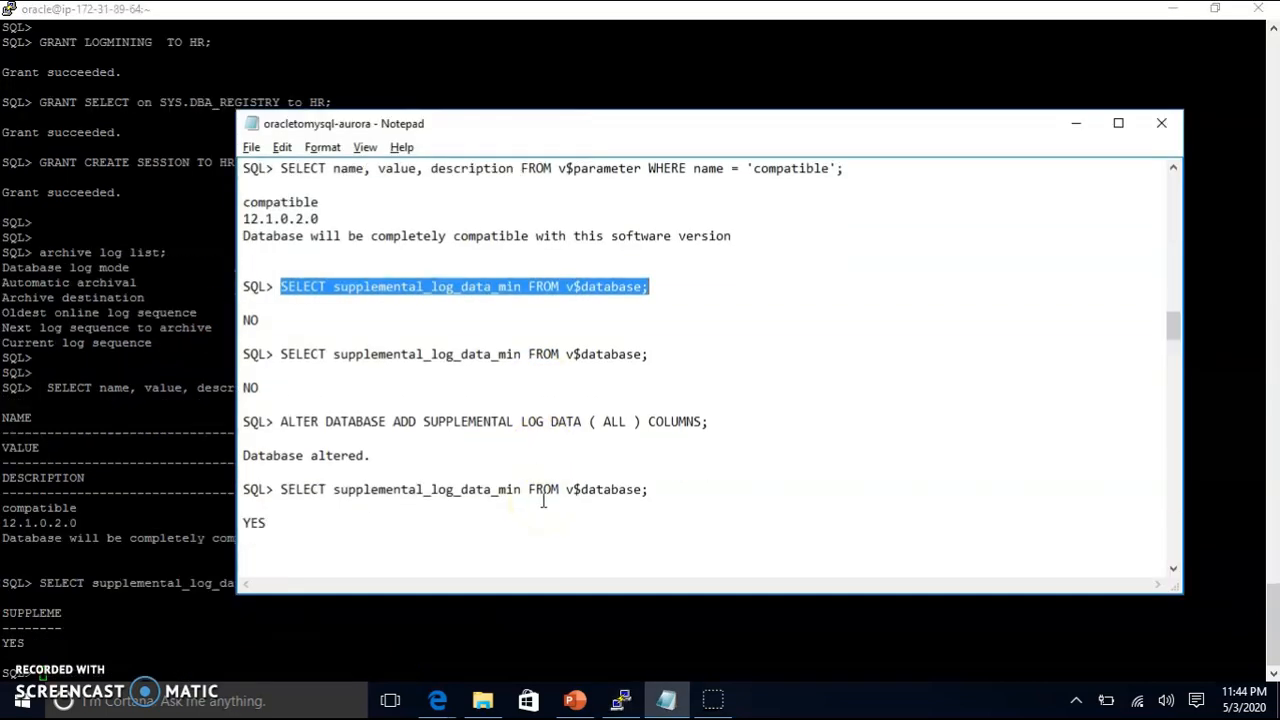
left_click_drag(726, 421, 447, 426)
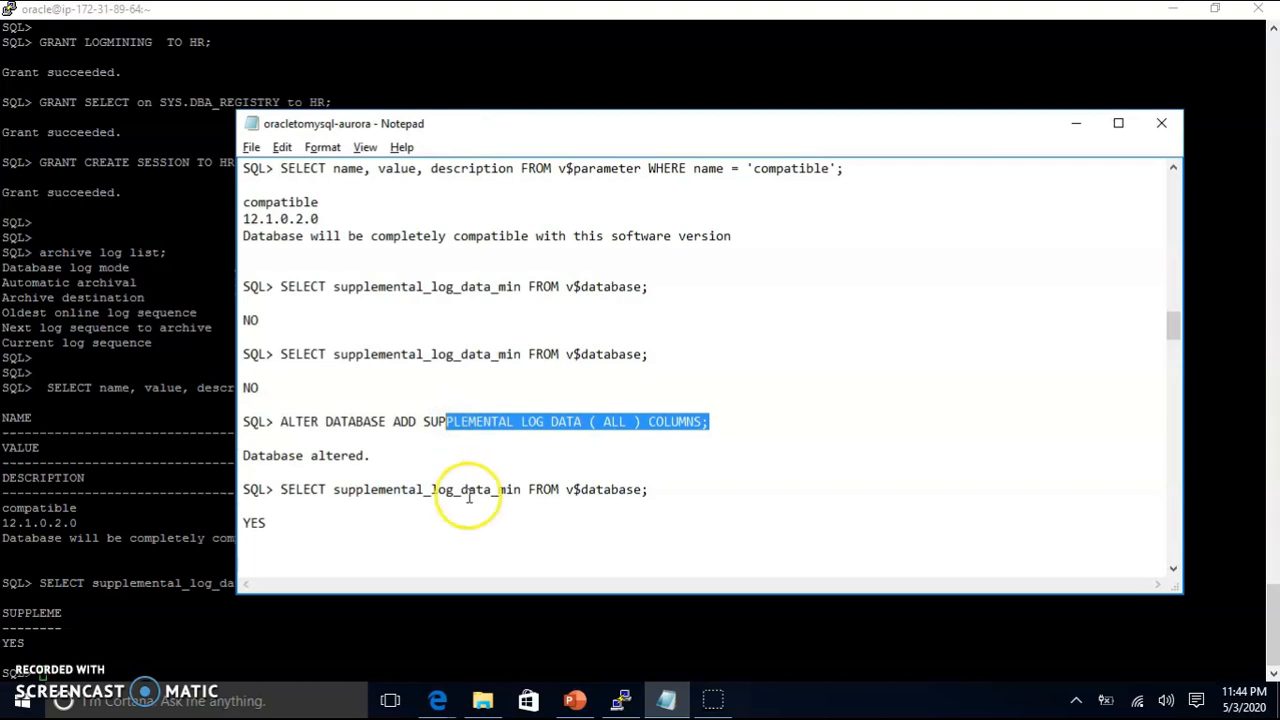
scroll(475, 505, "down", 2)
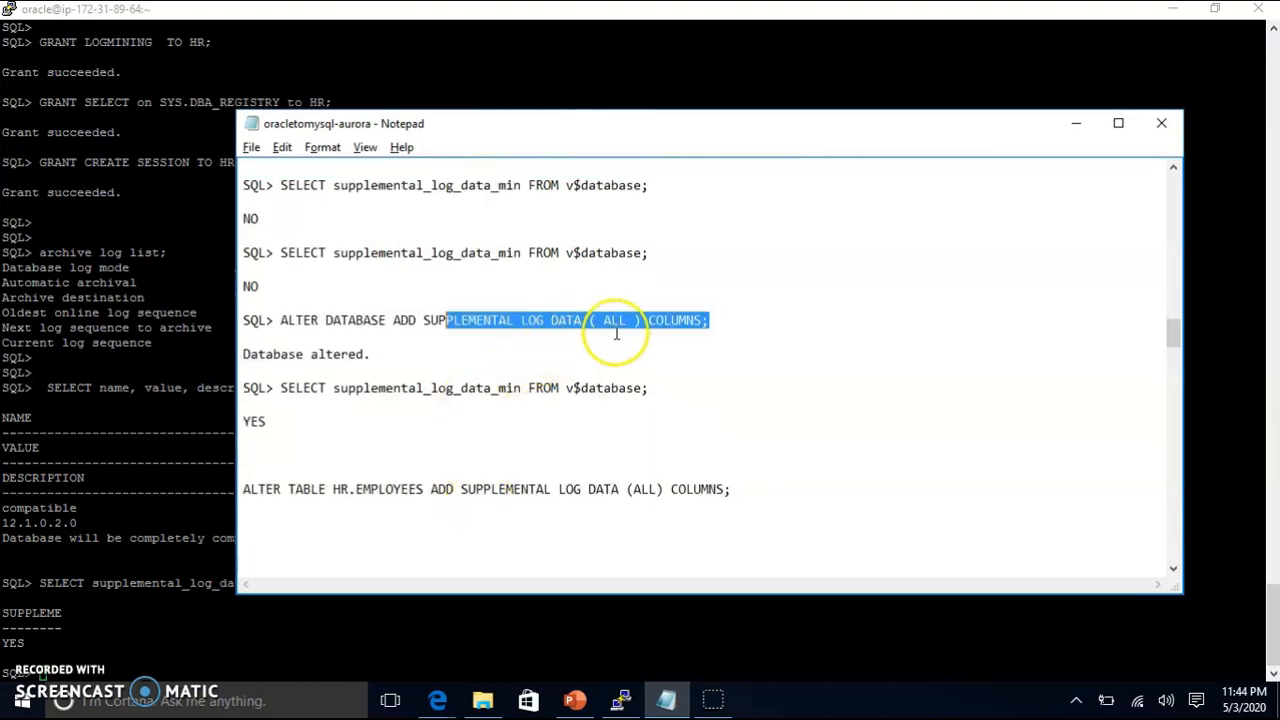
scroll(520, 505, "down", 3)
scroll(523, 500, "up", 2)
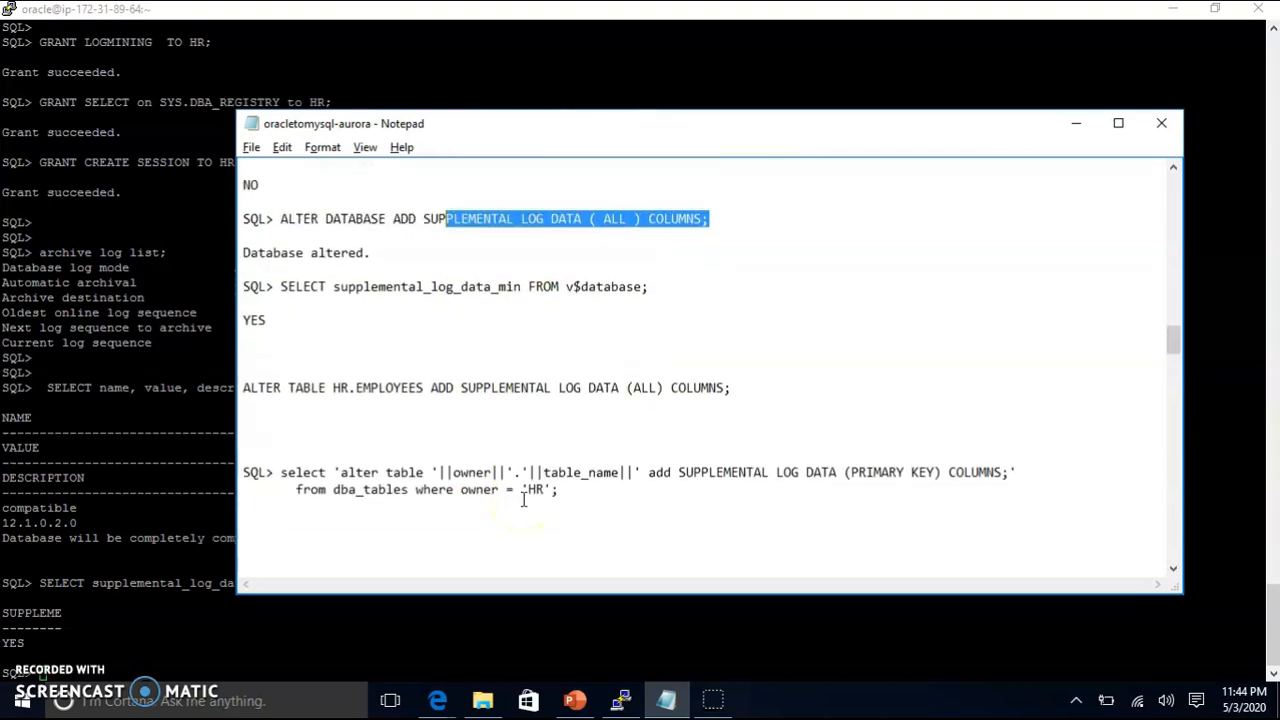
scroll(523, 500, "up", 1)
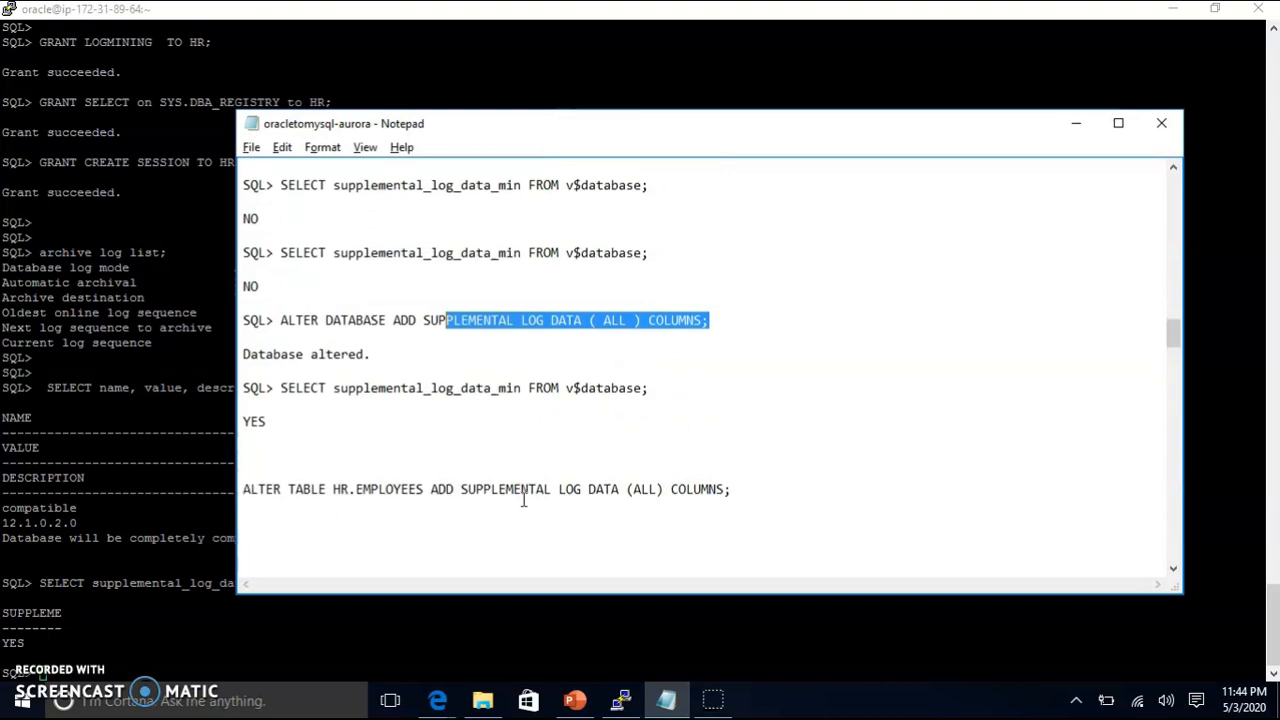
left_click(536, 486)
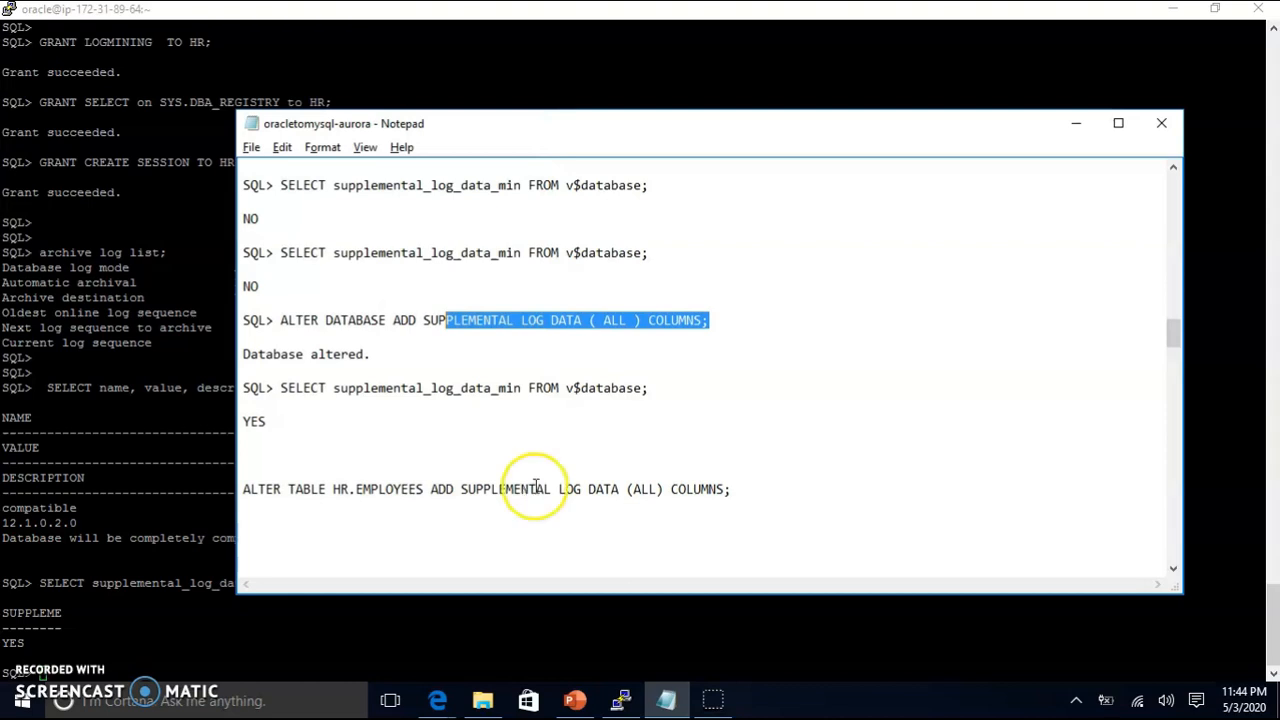
left_click(727, 323)
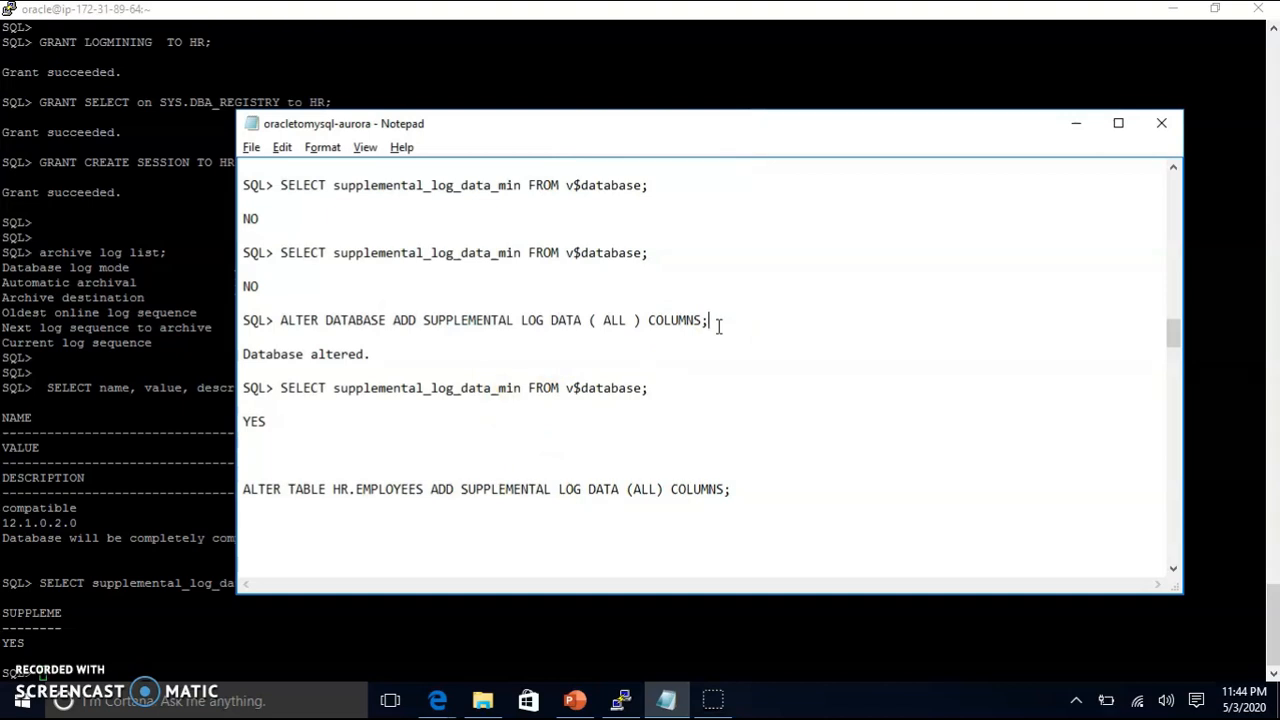
left_click_drag(718, 326, 281, 309)
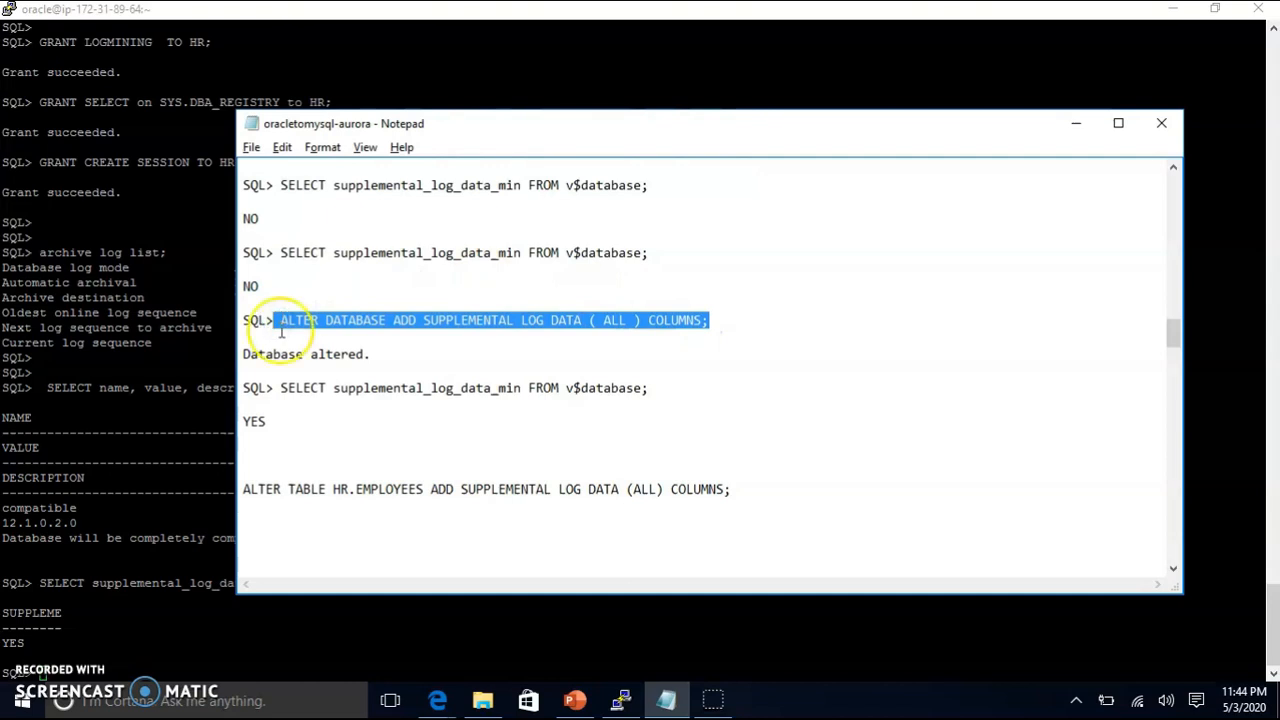
key("ctrl+c")
right_click(127, 563)
Step: Execute the ALTER DATABASE command, then generate primary-key logging statements for the seven HR tables
key("Return")
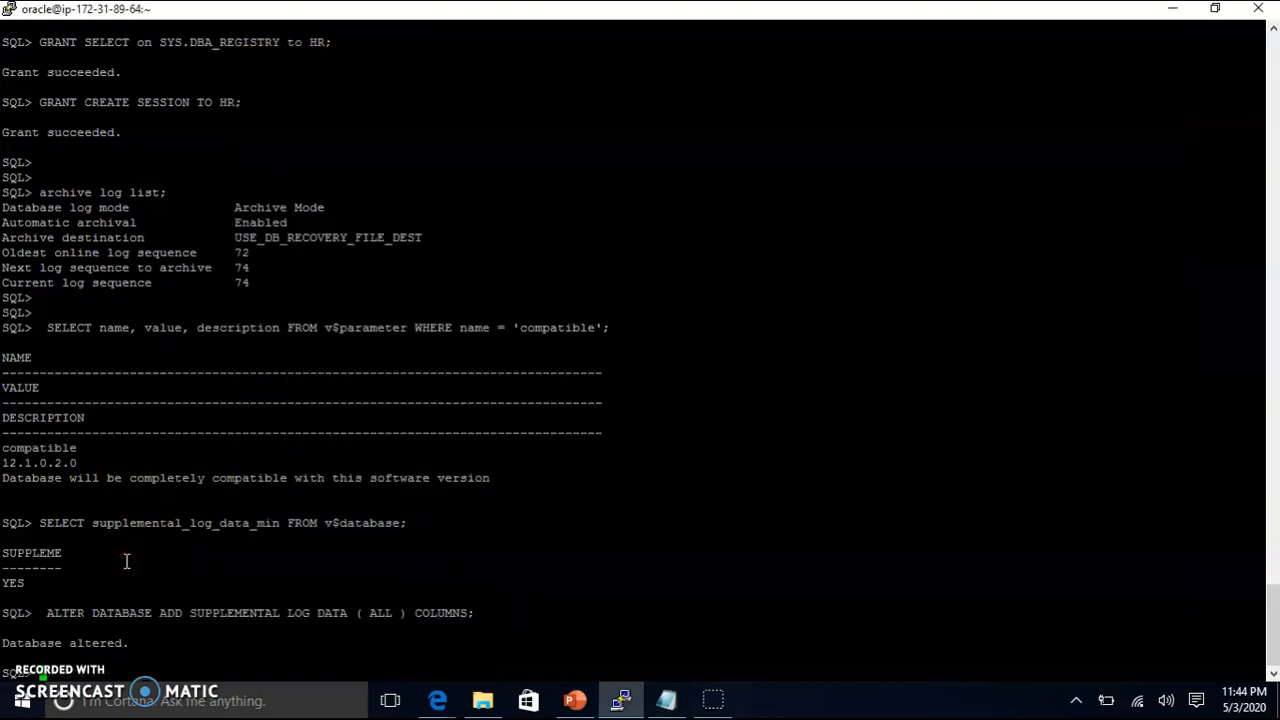
key("alt+Tab")
scroll(483, 517, "down", 3)
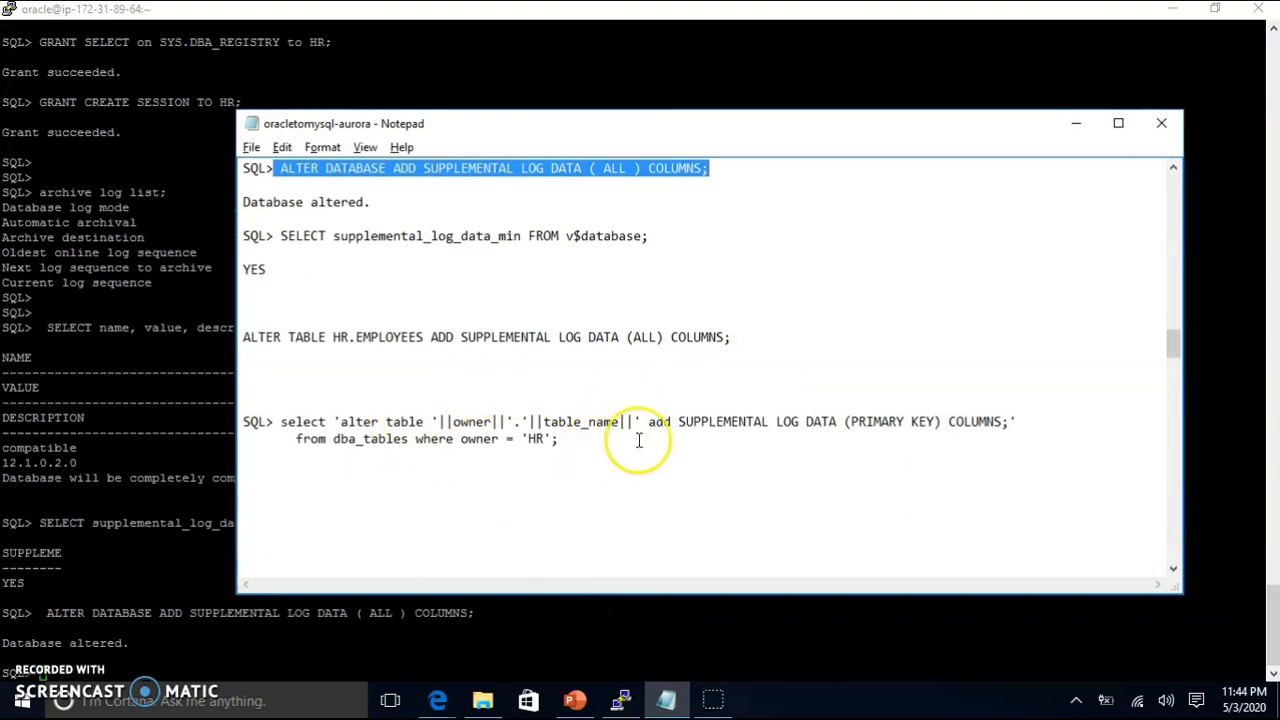
left_click(555, 440)
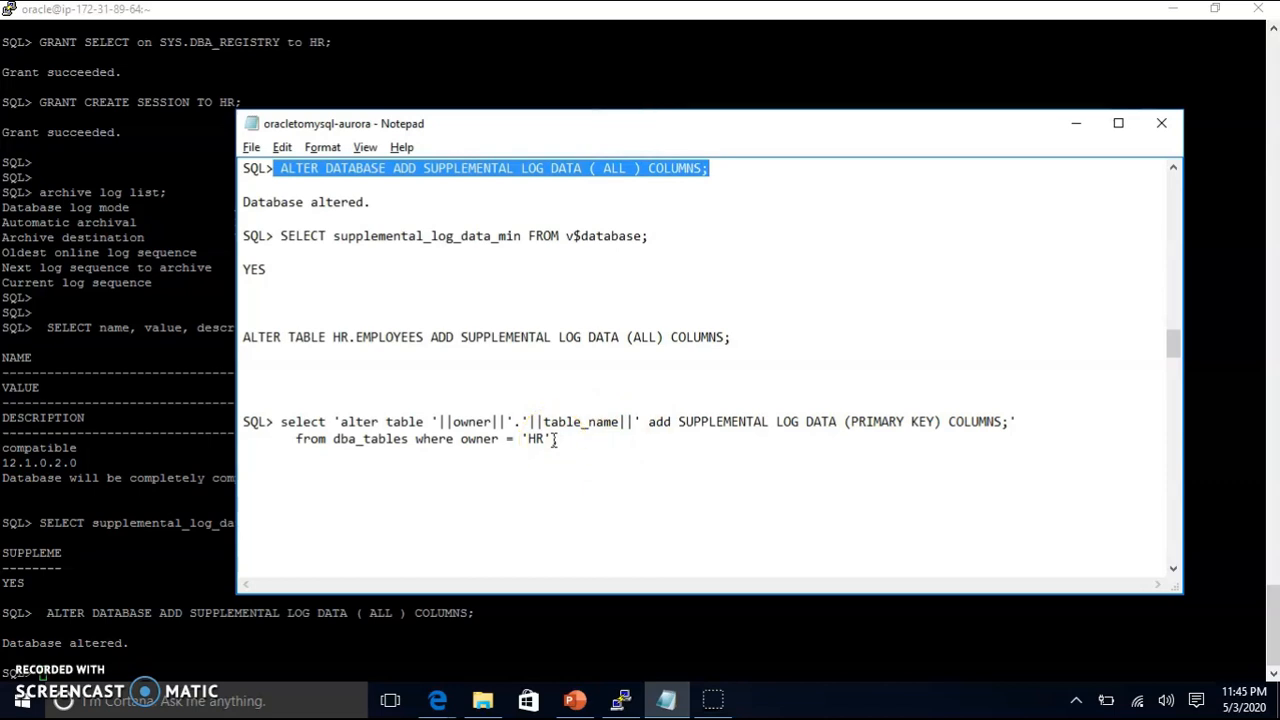
left_click(284, 420)
left_click_drag(287, 416, 558, 434)
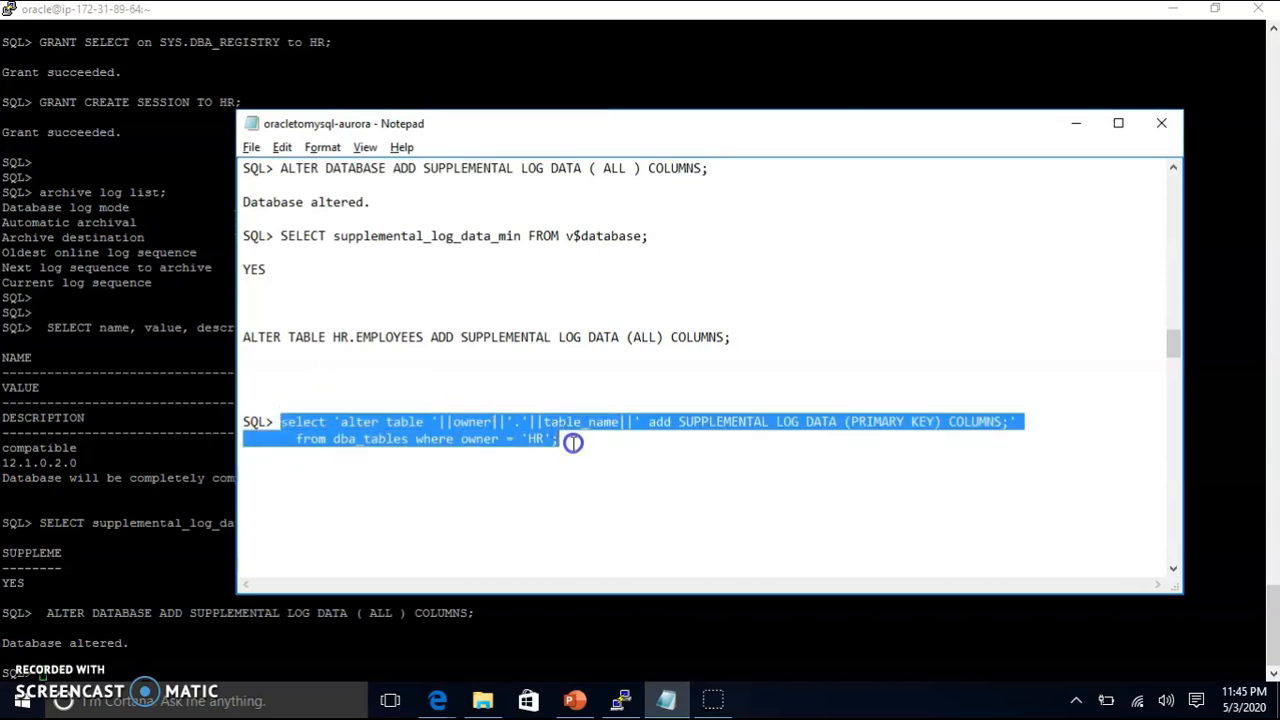
right_click(112, 426)
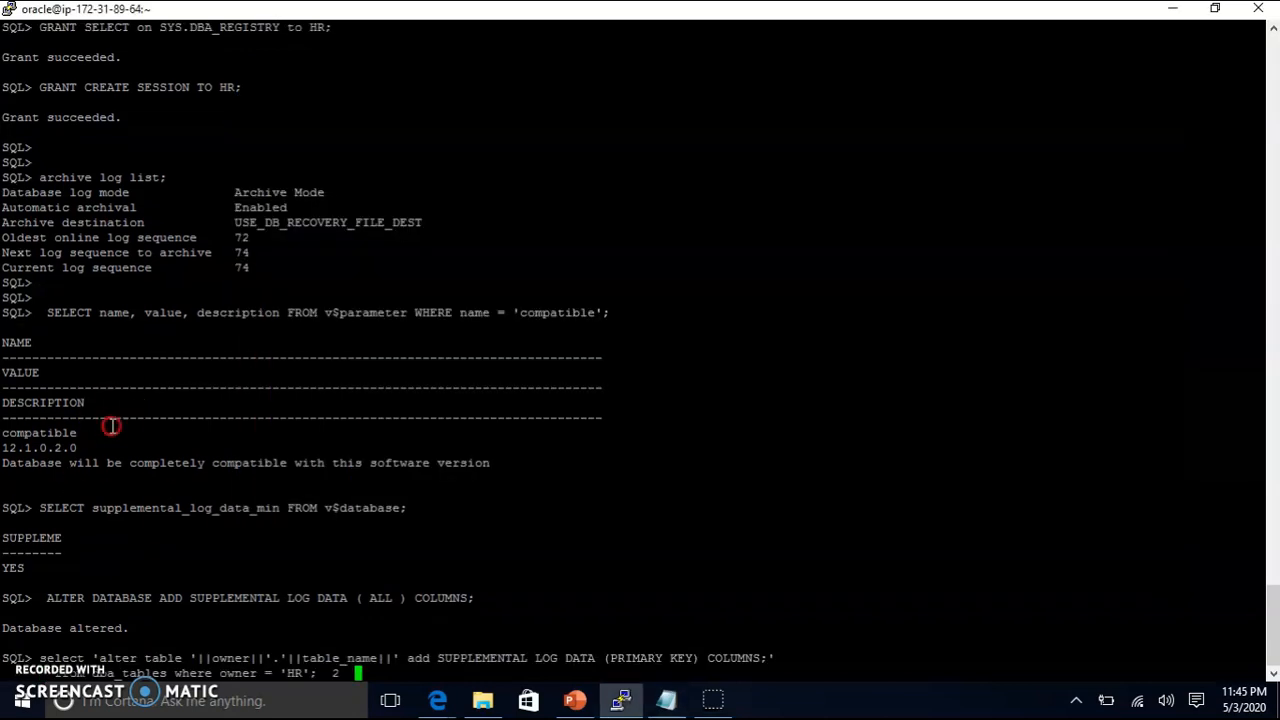
key("Return")
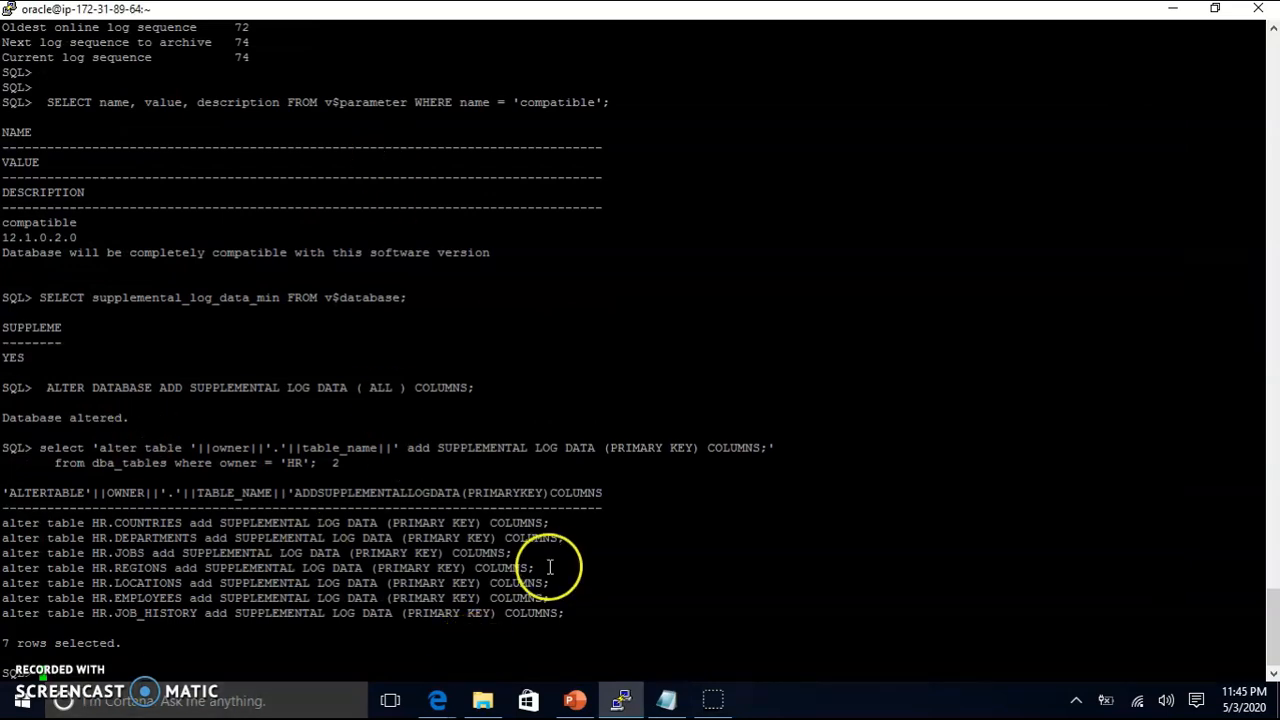
Step: Run the HR.COUNTRIES statement, which returns ORA-32588 attribute already exists
left_click_drag(563, 613, 2, 613)
left_click_drag(3, 522, 538, 522)
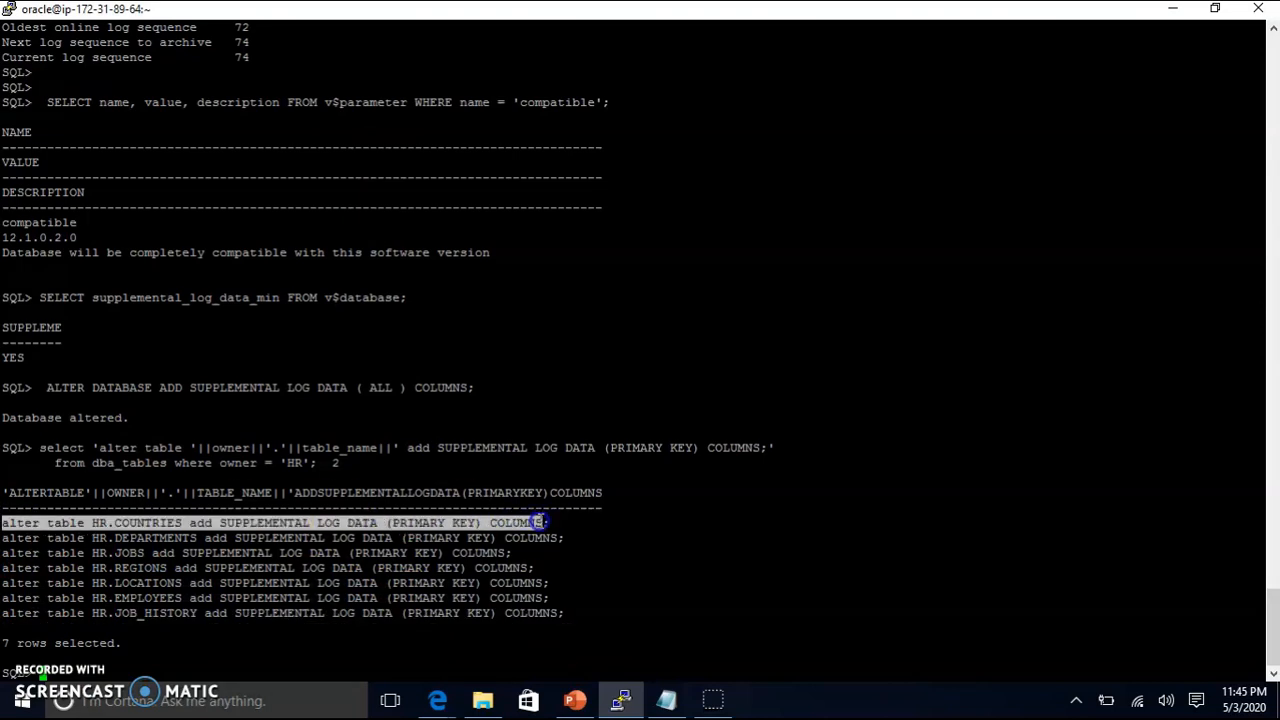
right_click(557, 400)
key("Return")
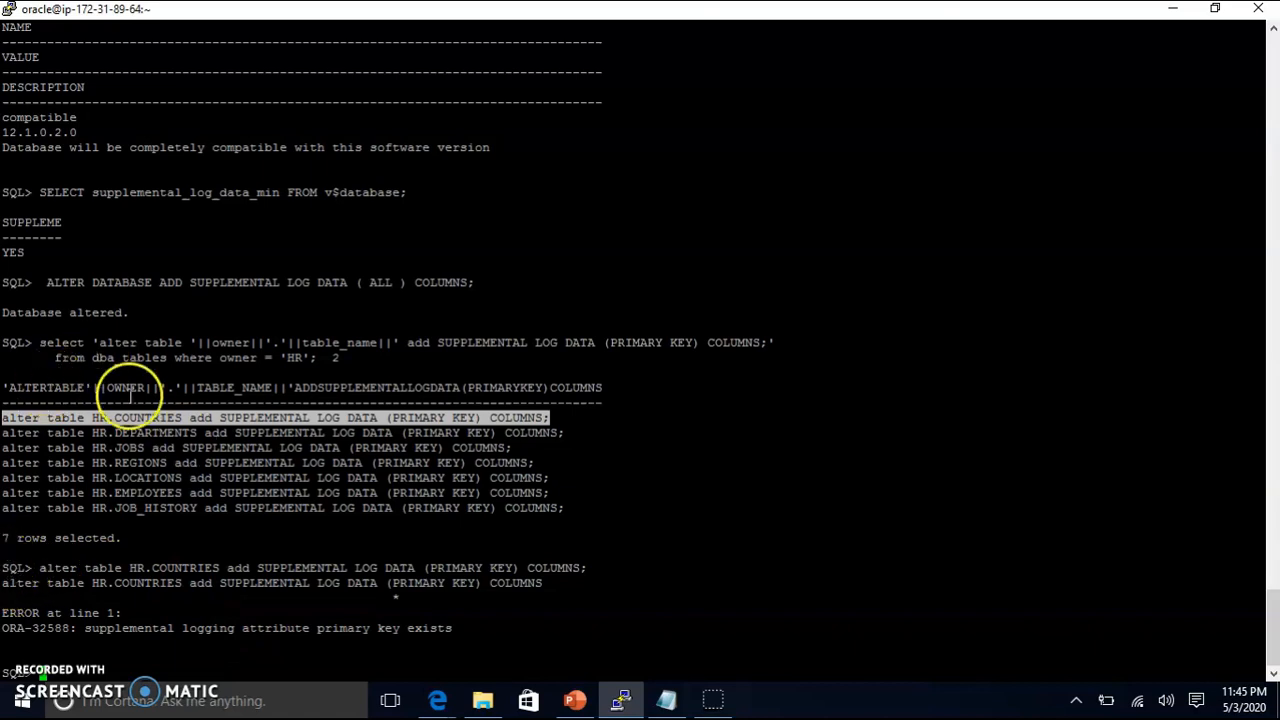
left_click(20, 427)
left_click_drag(3, 417, 589, 509)
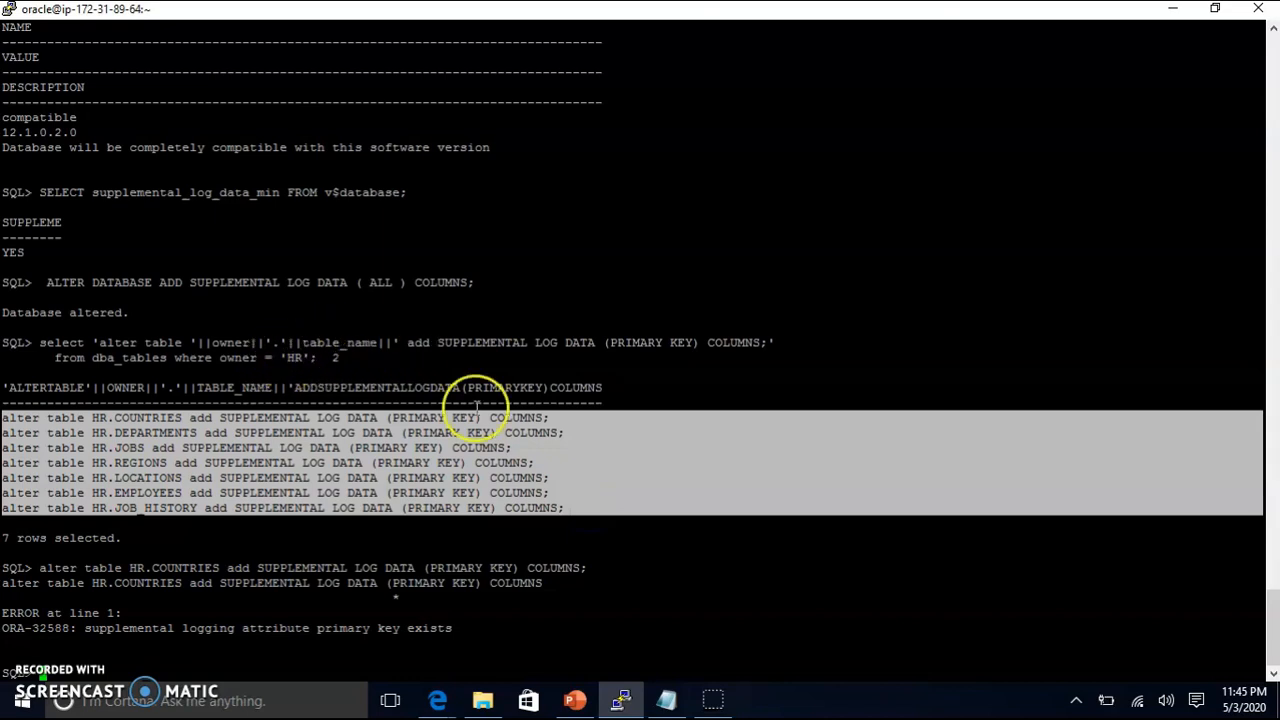
key("alt+Tab")
scroll(491, 432, "down", 3)
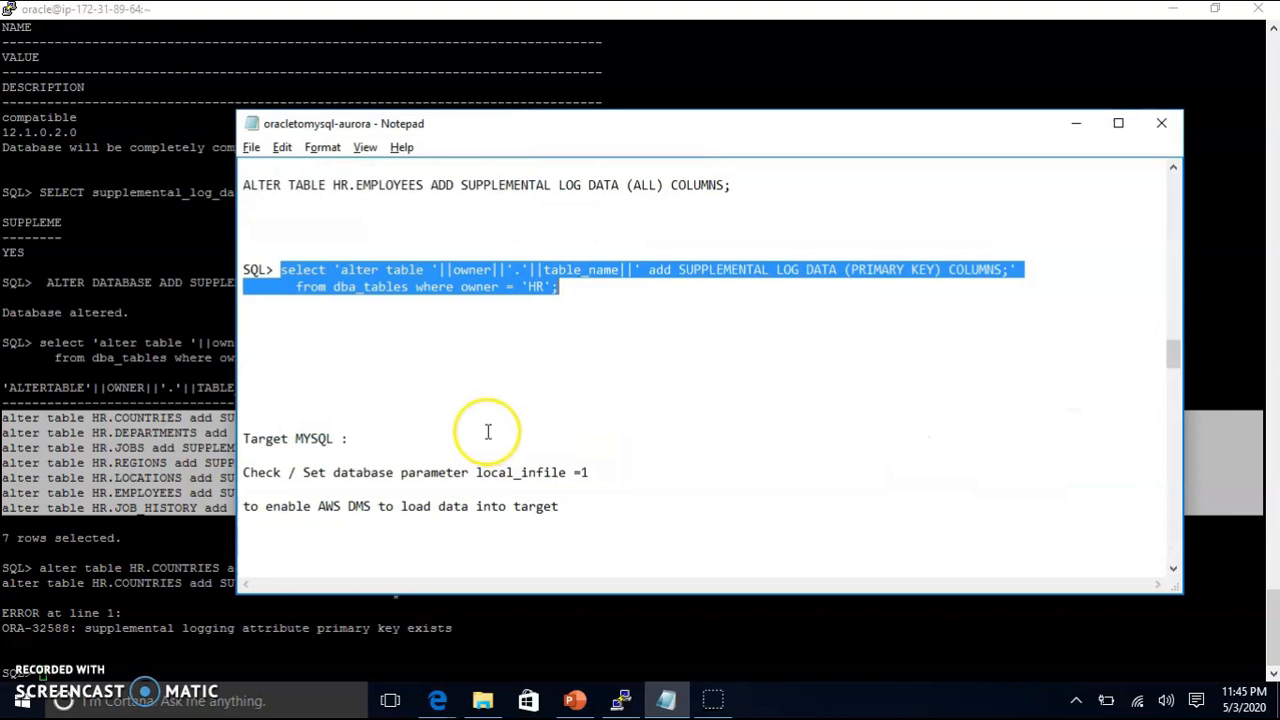
key("alt+Tab")
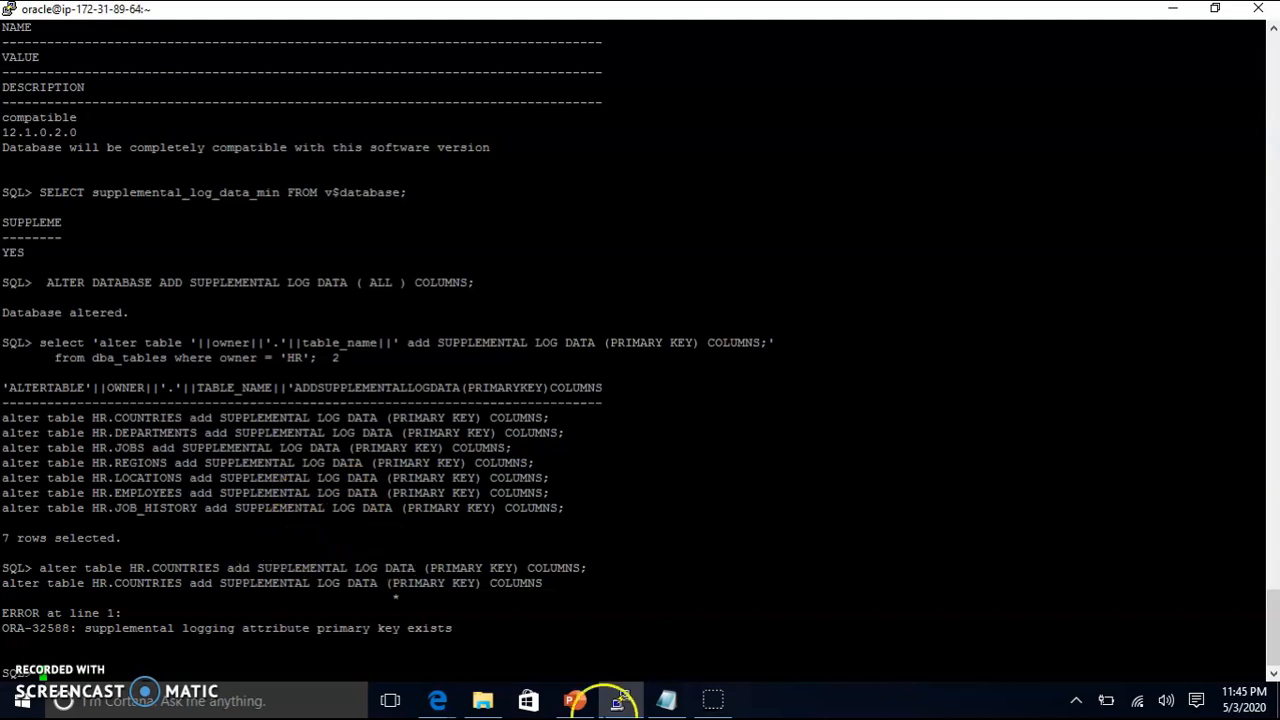
Step: Go to slide 5, 'Install and Configure Target Aurora MySQL', in the presentation
left_click(575, 700)
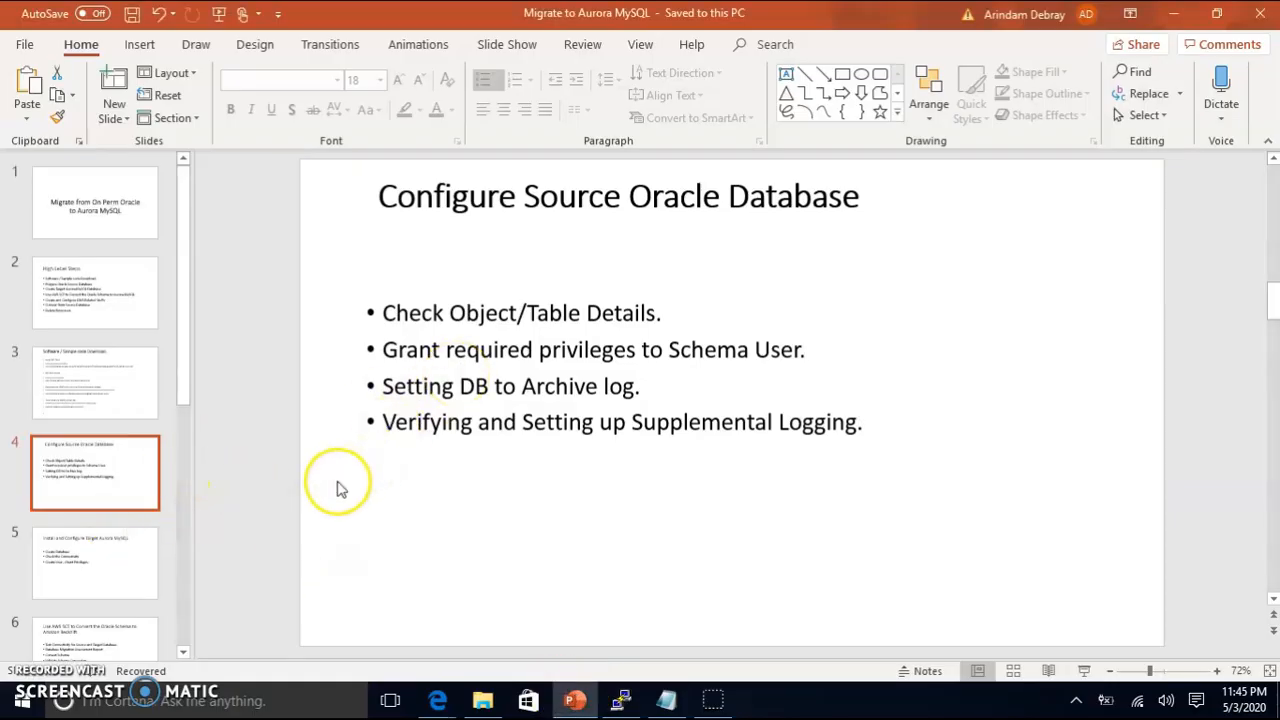
left_click(115, 572)
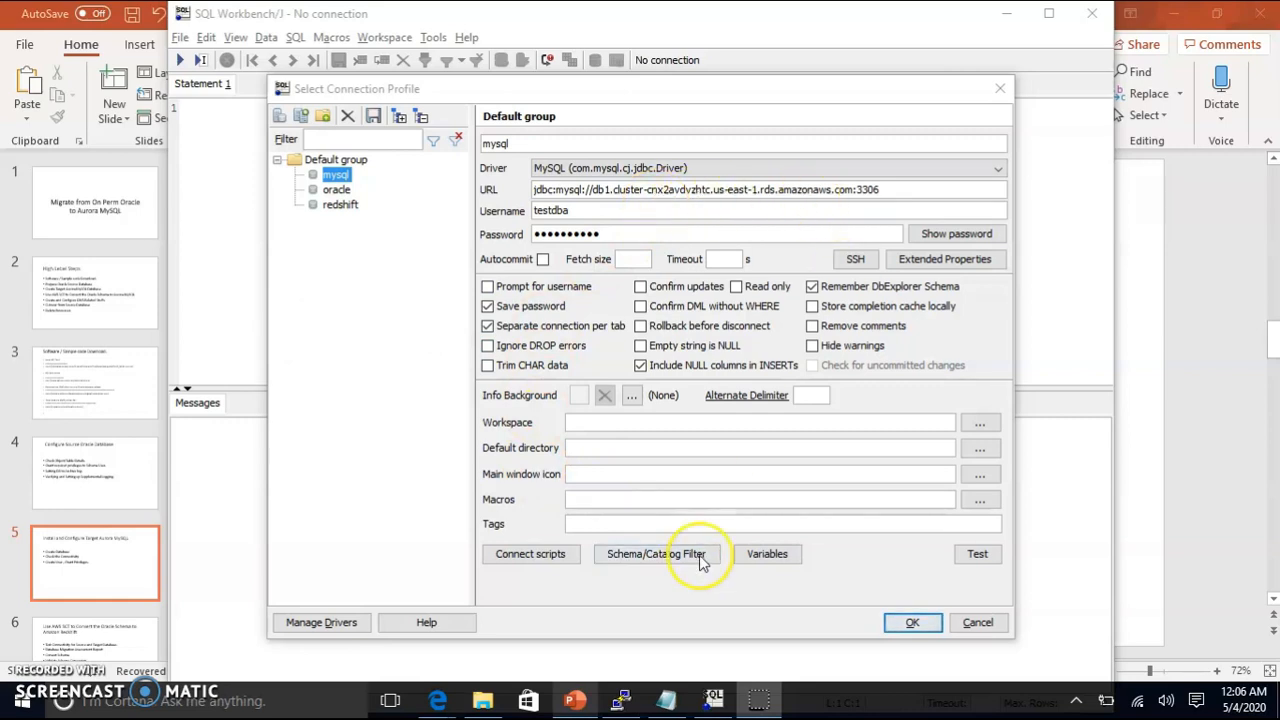
Step: Test the mysql profile successfully and connect to the Aurora MySQL cluster
left_click(977, 555)
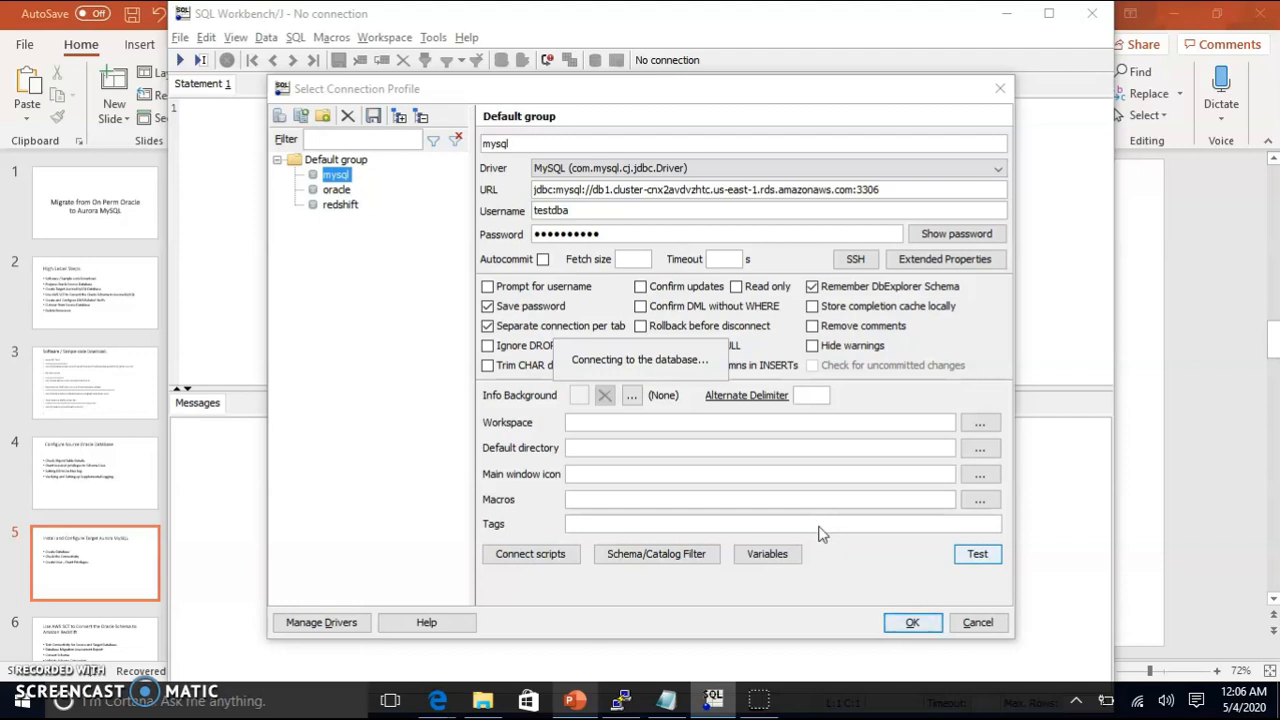
left_click(643, 388)
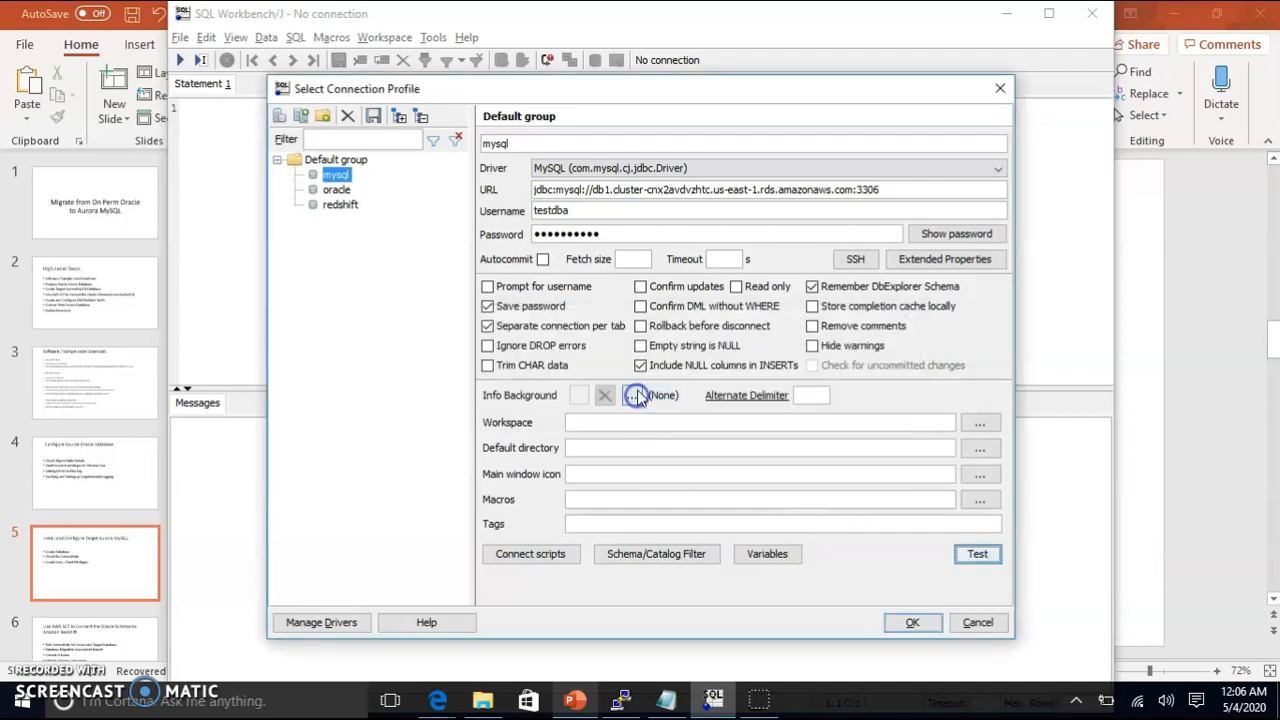
left_click(909, 623)
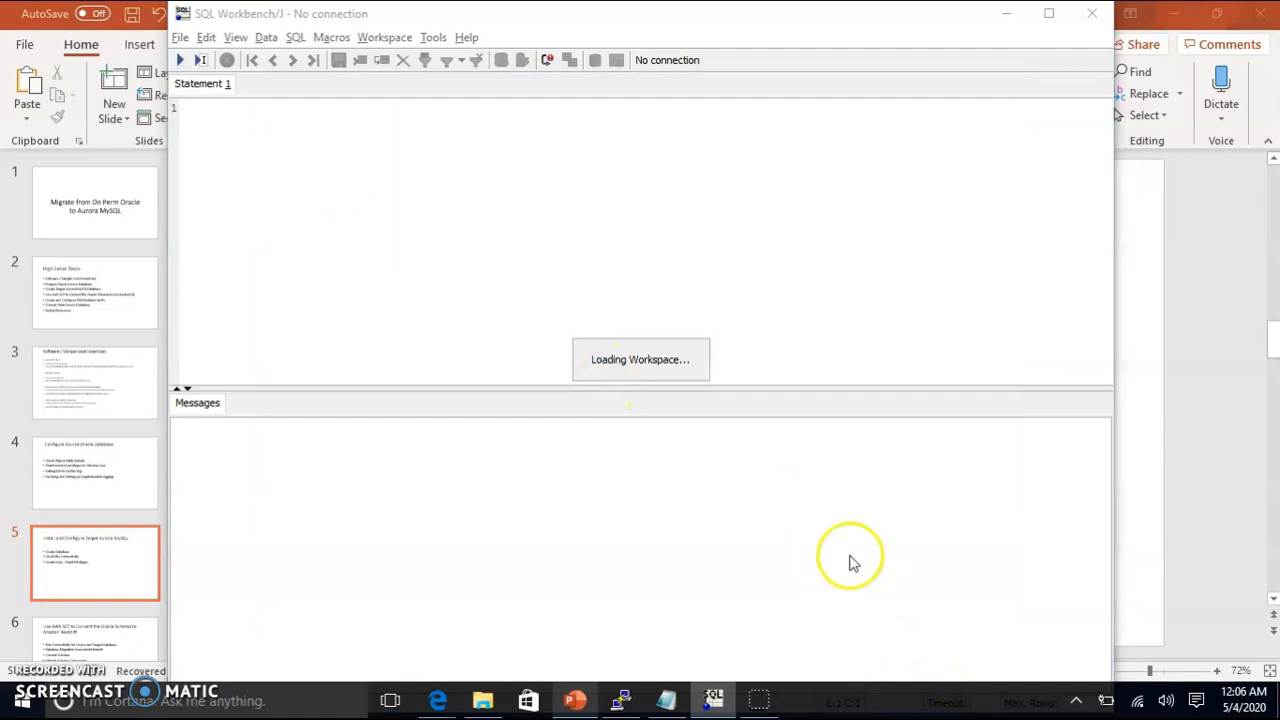
mouse_move(556, 708)
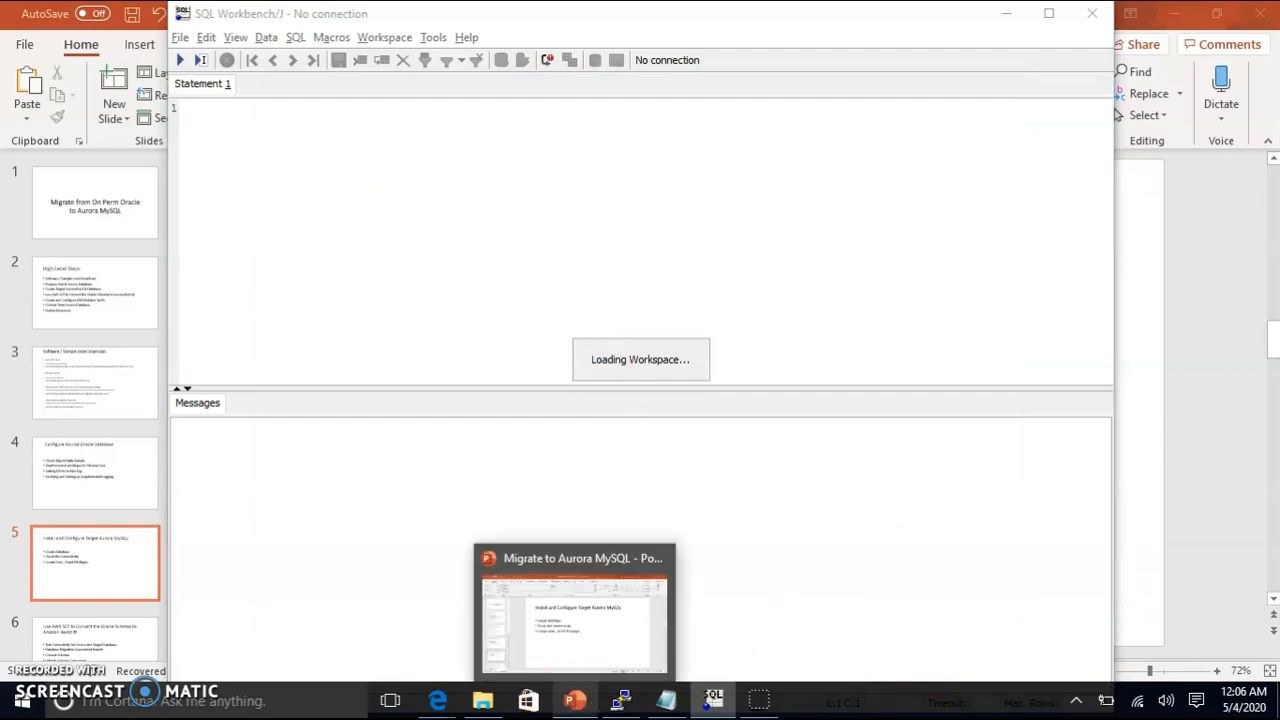
left_click(562, 604)
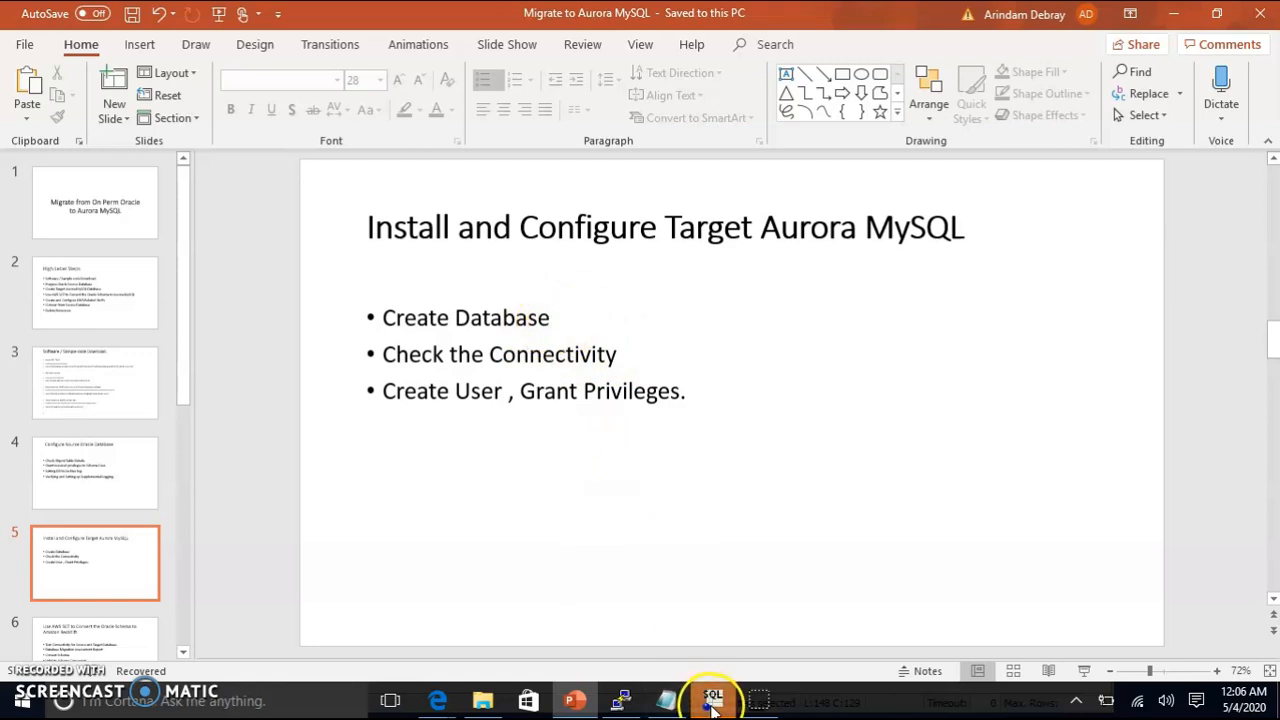
Step: Copy the CREATE USER statement for hr from the Notepad notes and run it on Aurora
mouse_move(712, 703)
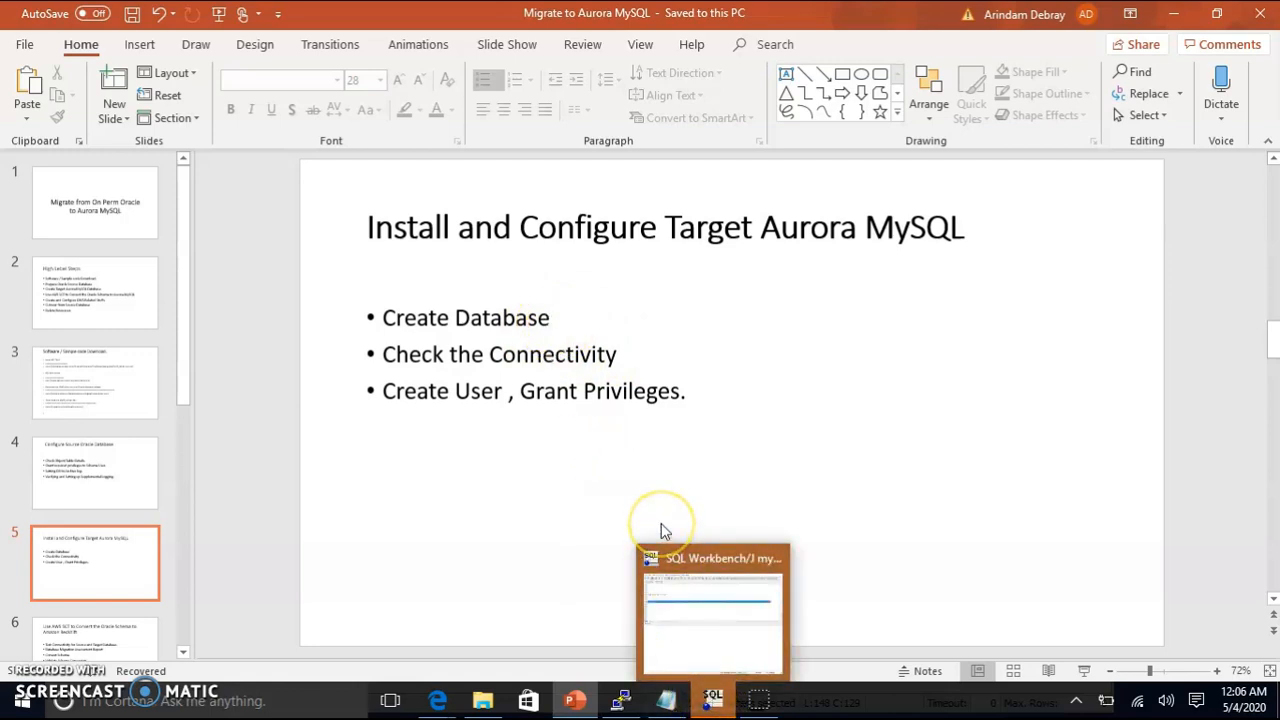
left_click(663, 703)
left_click(401, 459)
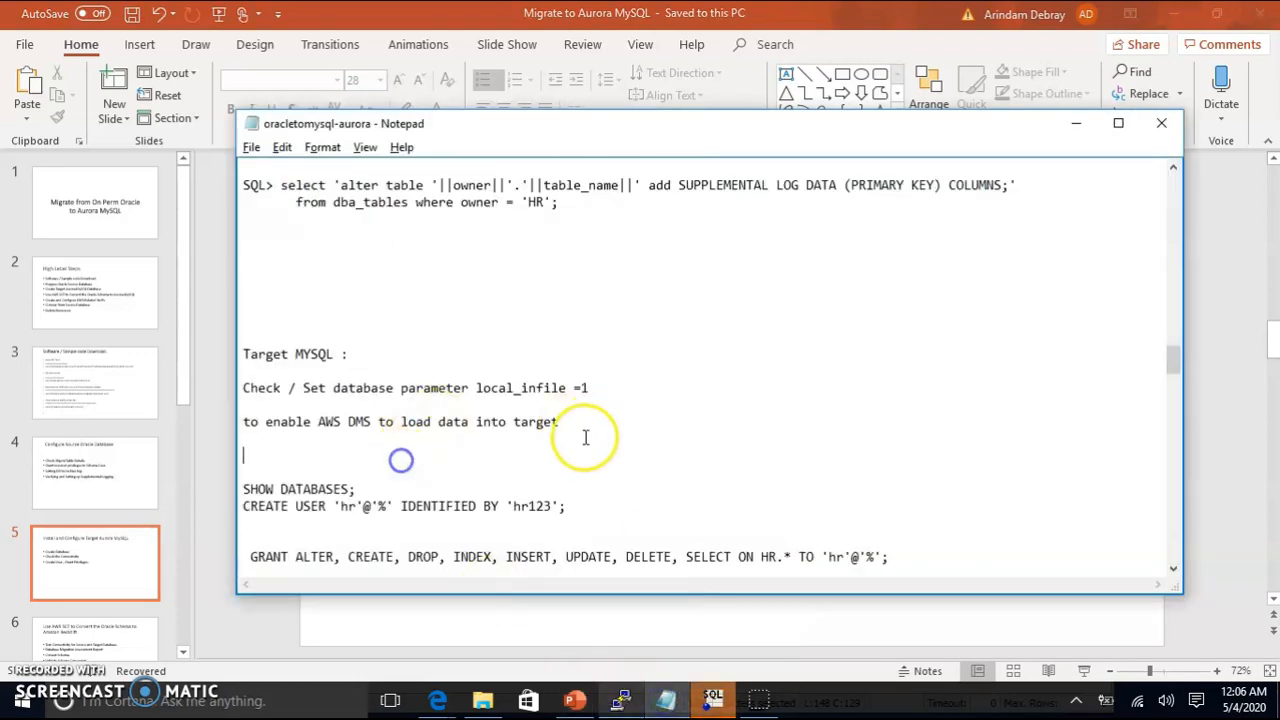
left_click_drag(590, 506, 219, 511)
key("ctrl+c")
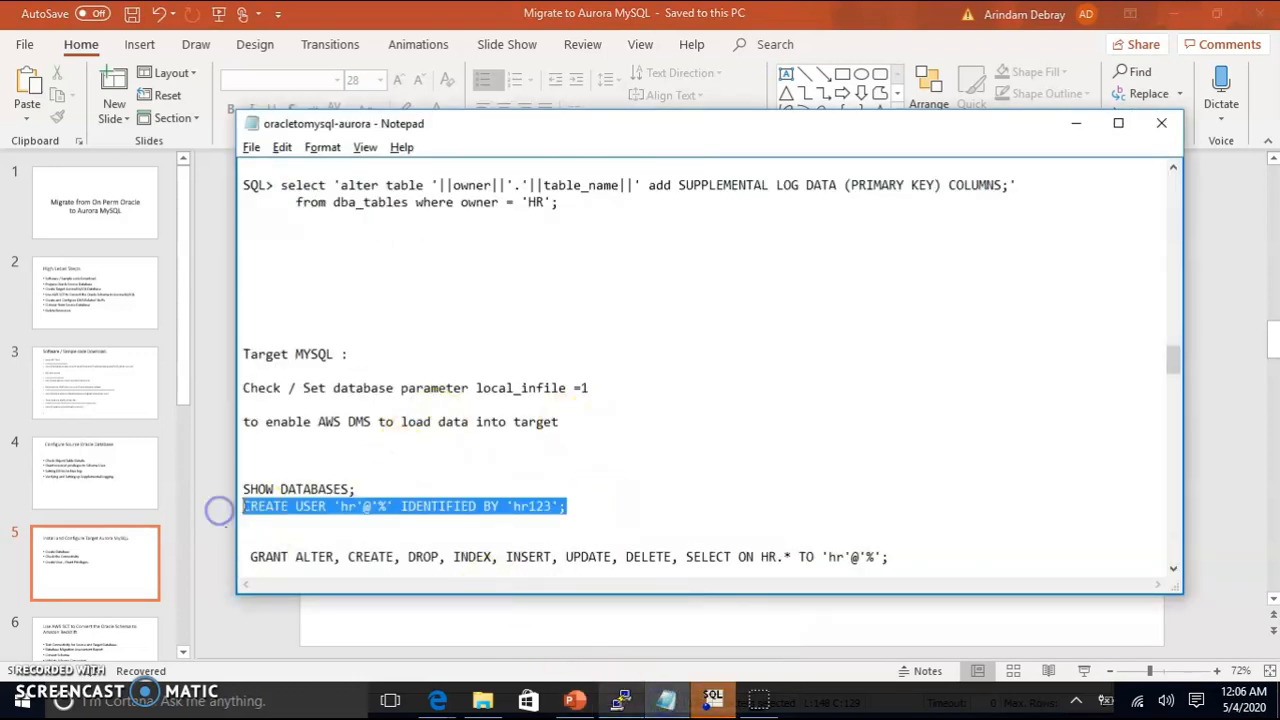
left_click(760, 700)
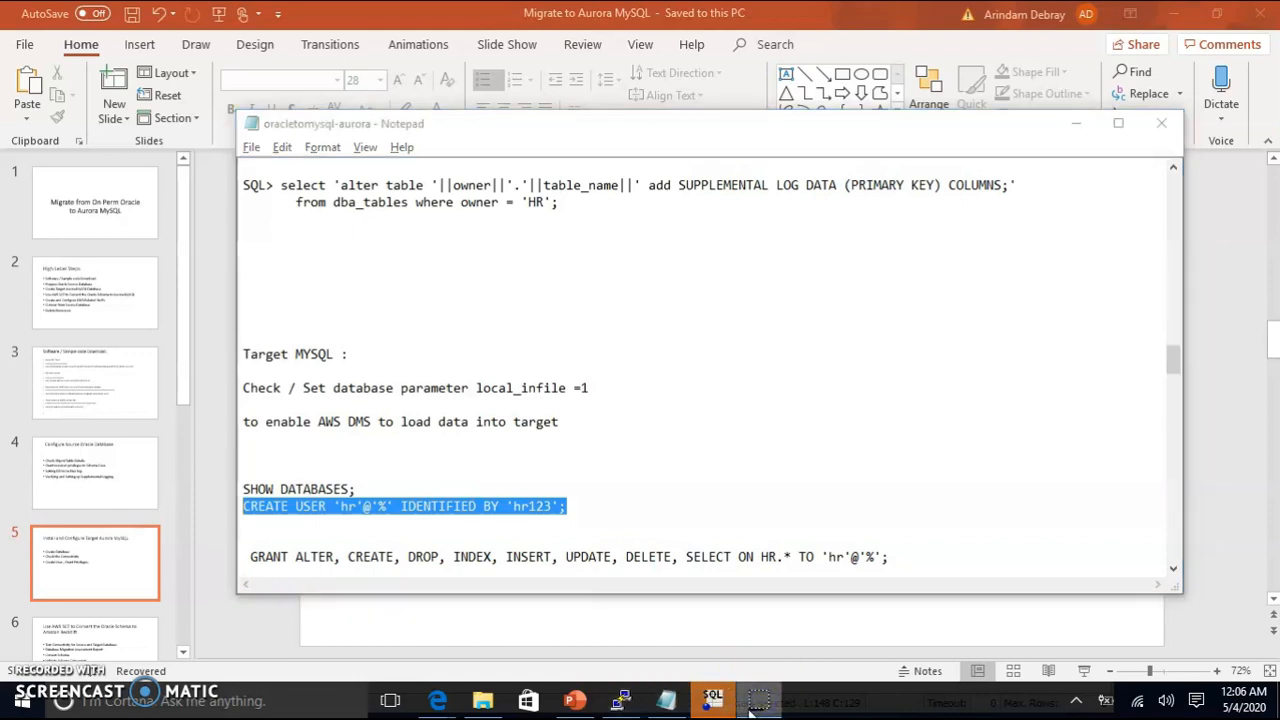
left_click(713, 703)
left_click(251, 266)
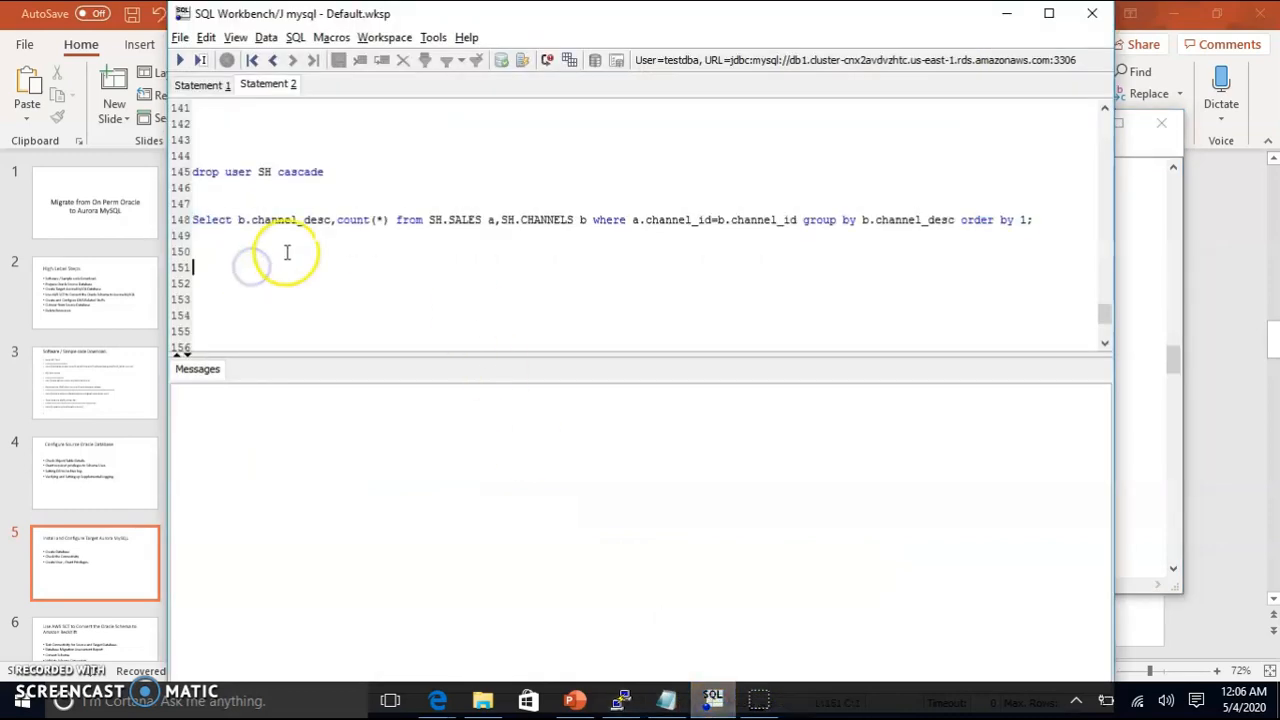
key("ctrl+v")
left_click_drag(476, 267, 206, 257)
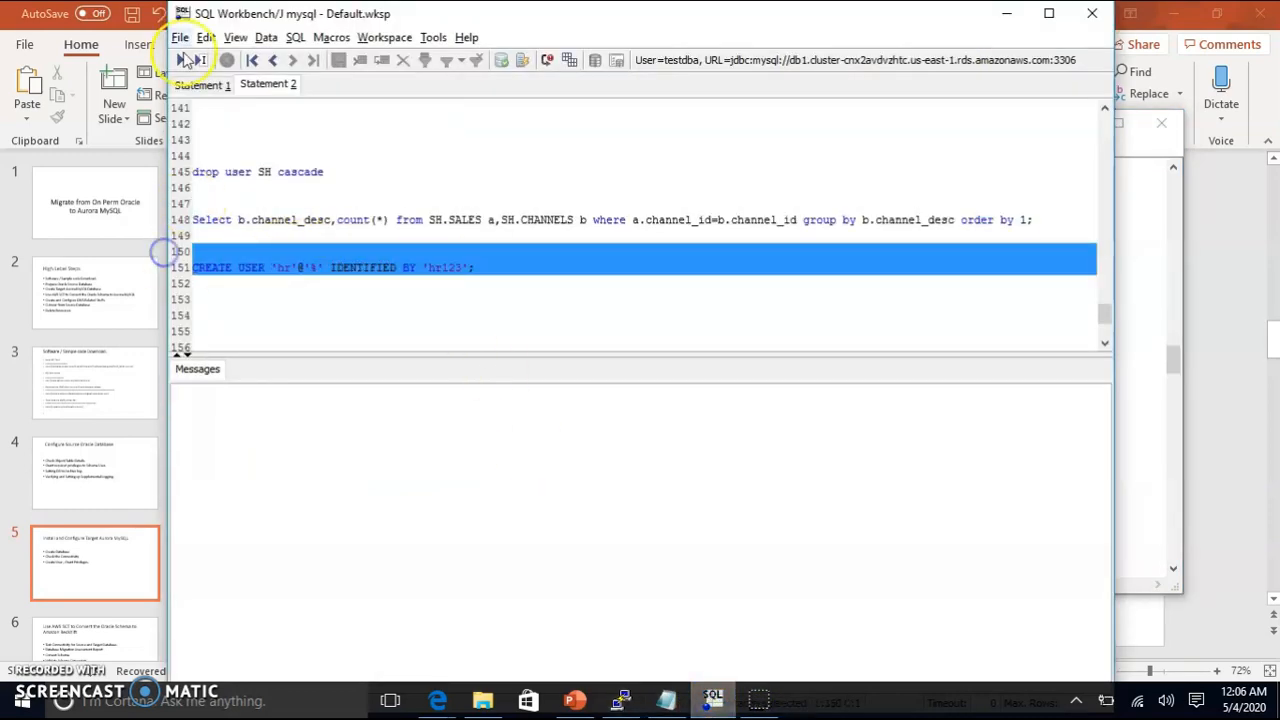
left_click(179, 61)
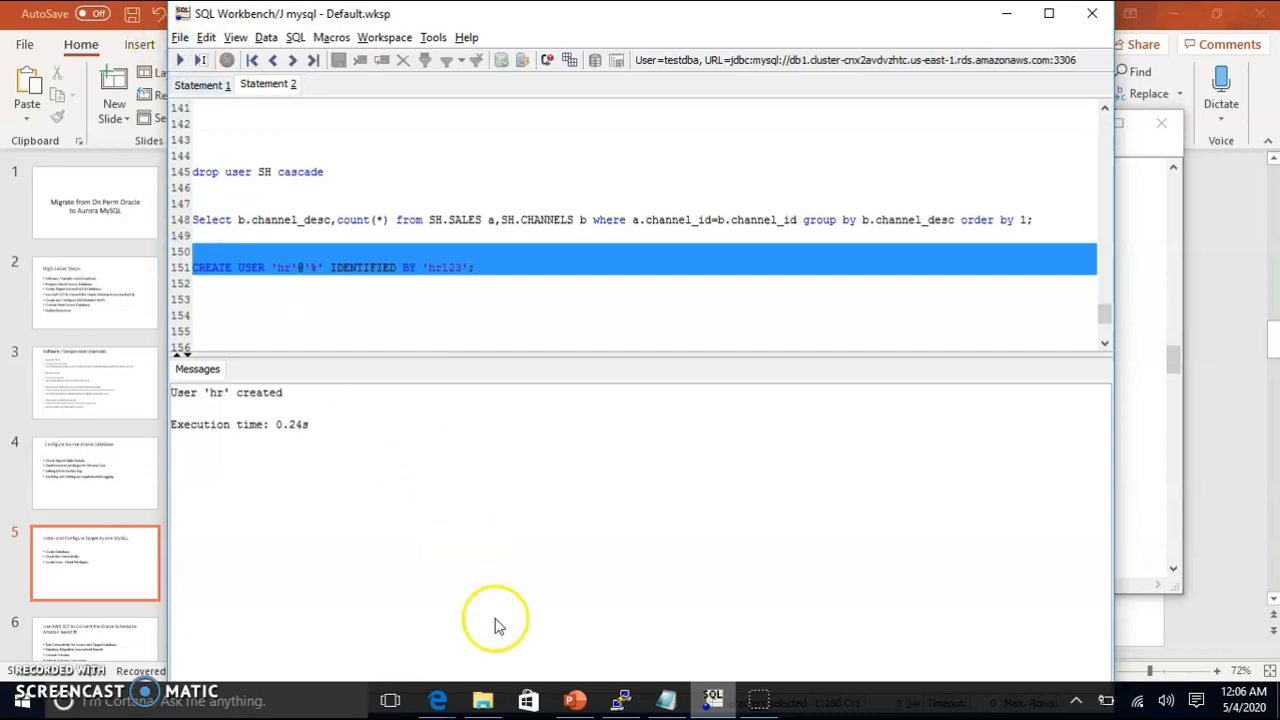
Step: Paste the GRANT privileges statement for the HR schema into the editor on line 154
left_click(665, 697)
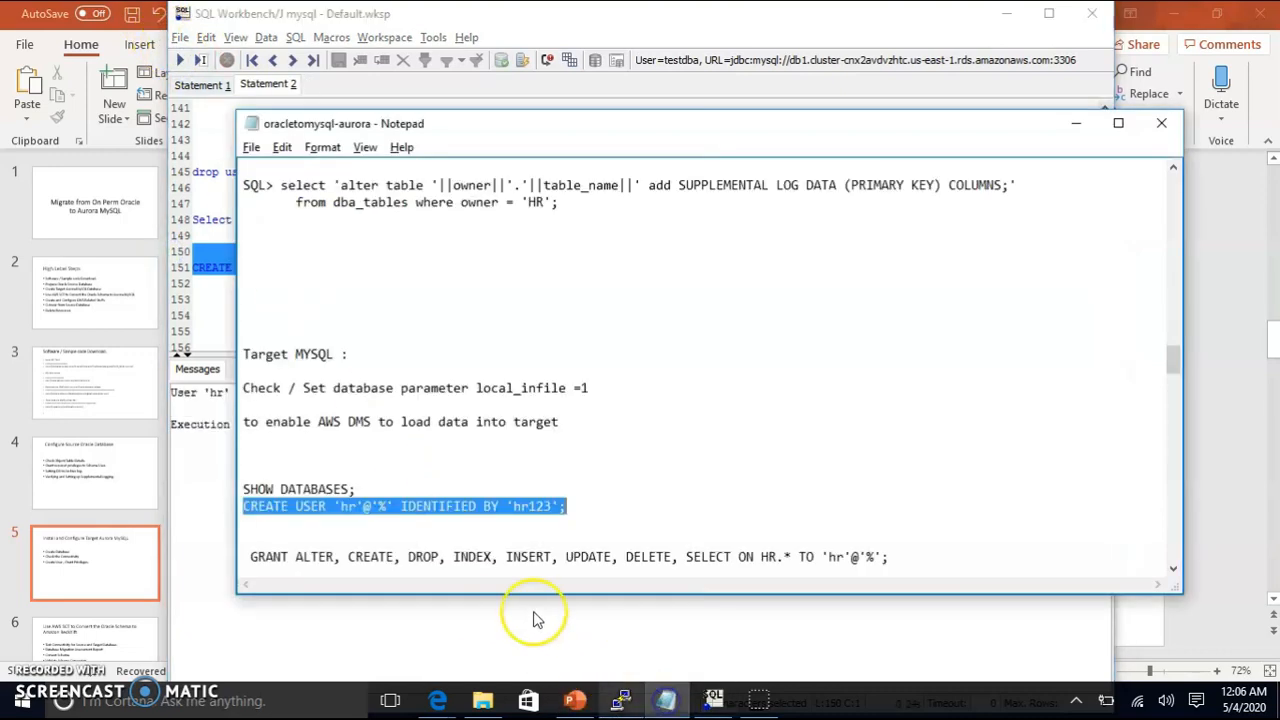
left_click_drag(897, 560, 262, 536)
key("ctrl+c")
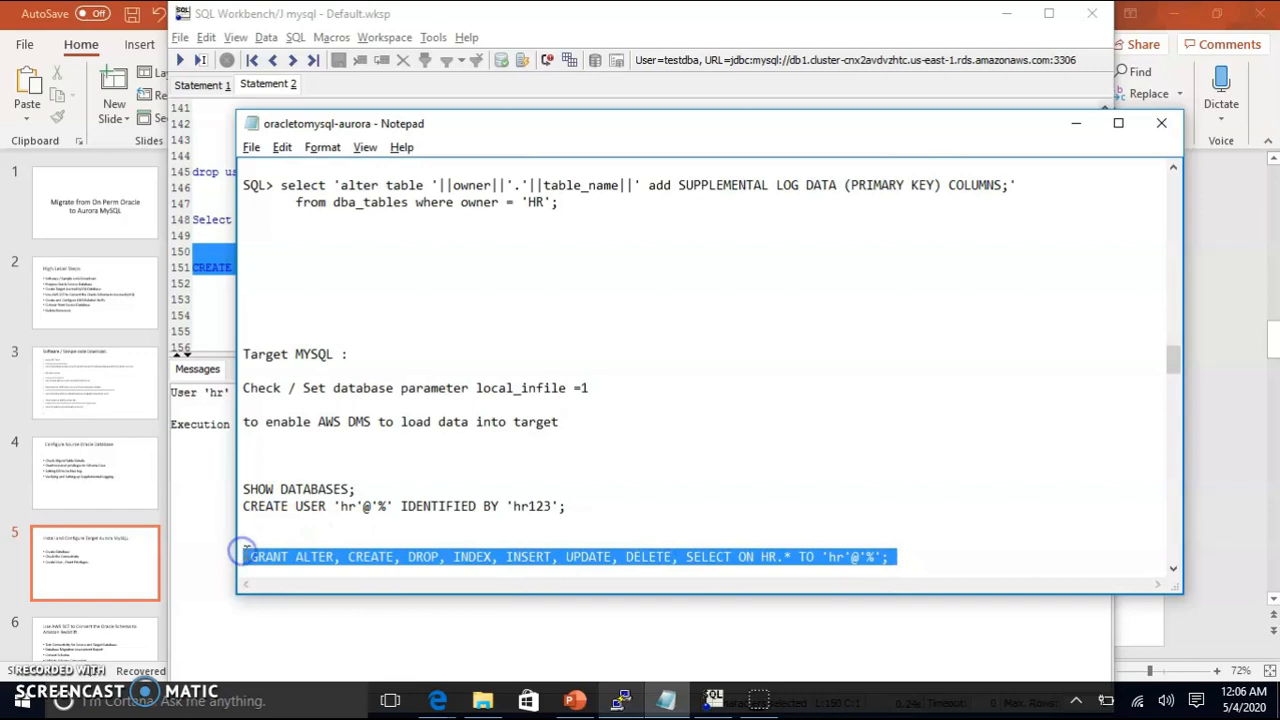
left_click(752, 702)
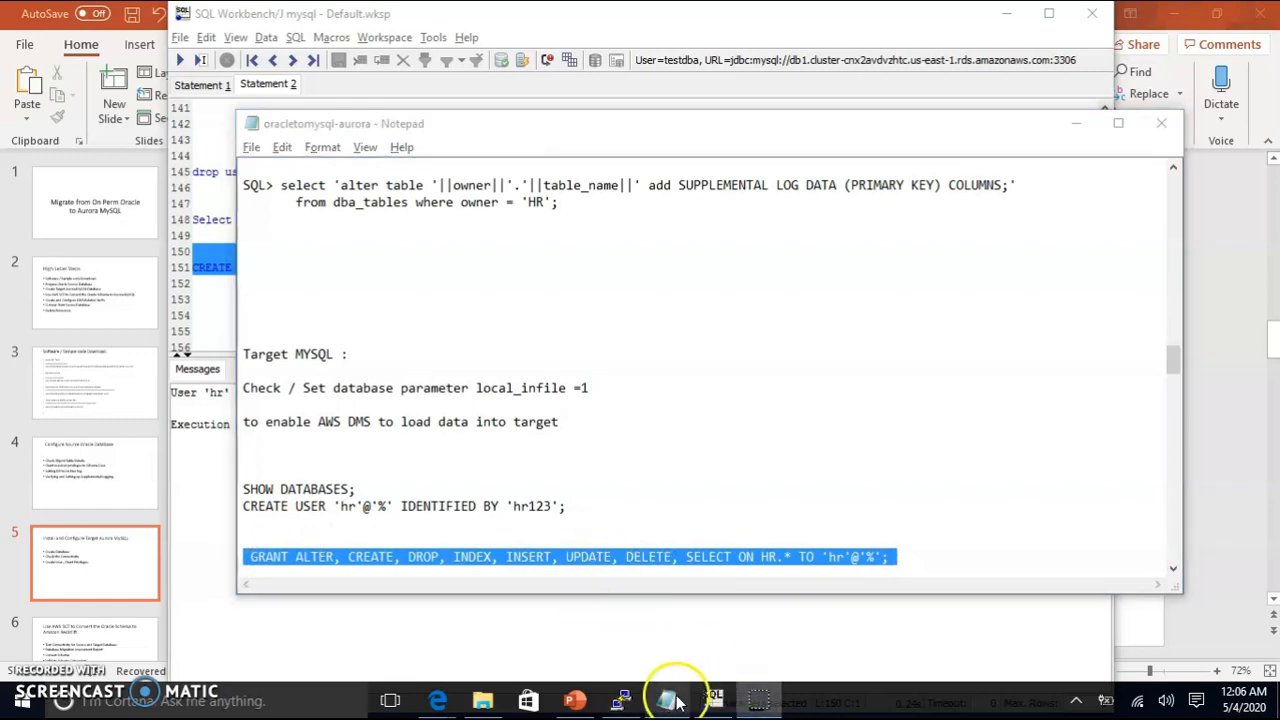
left_click(713, 698)
left_click(297, 339)
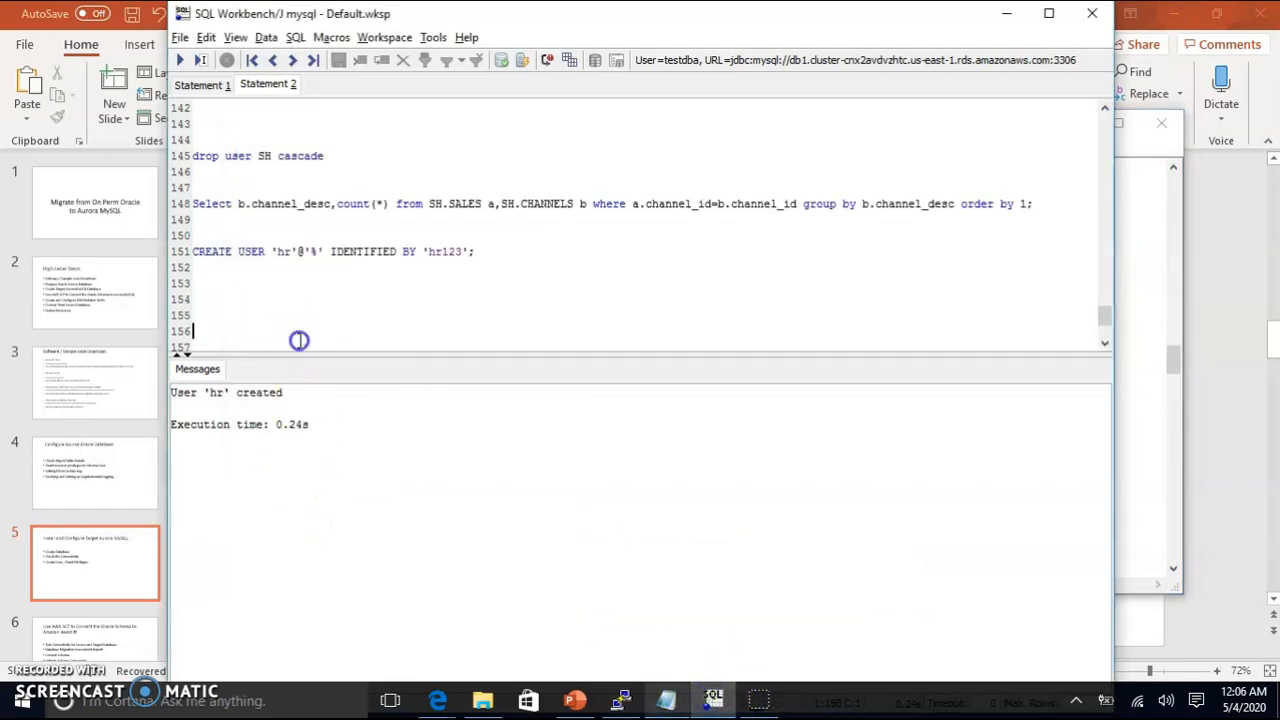
left_click(236, 298)
key("ctrl+v")
Step: Paste the all-privileges grant on awsdms_control from the notes onto line 156
left_click(666, 700)
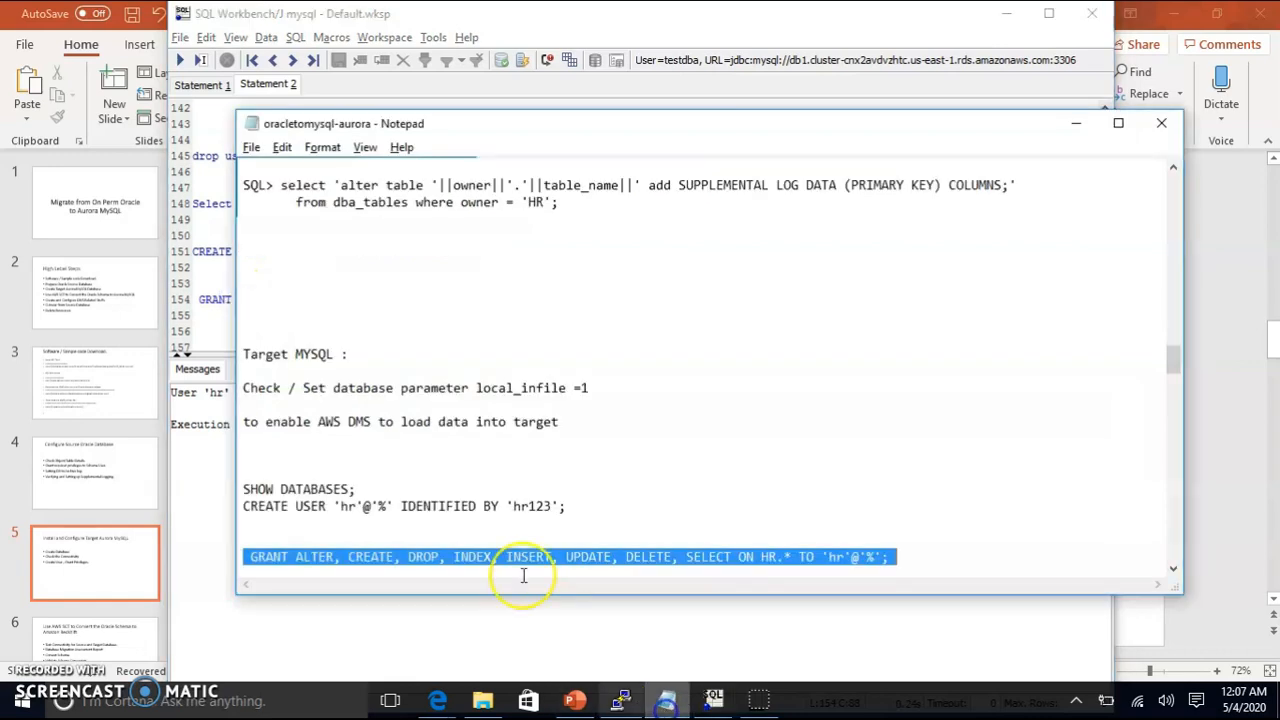
scroll(515, 560, "down", 4)
left_click_drag(777, 405, 224, 386)
key("ctrl+c")
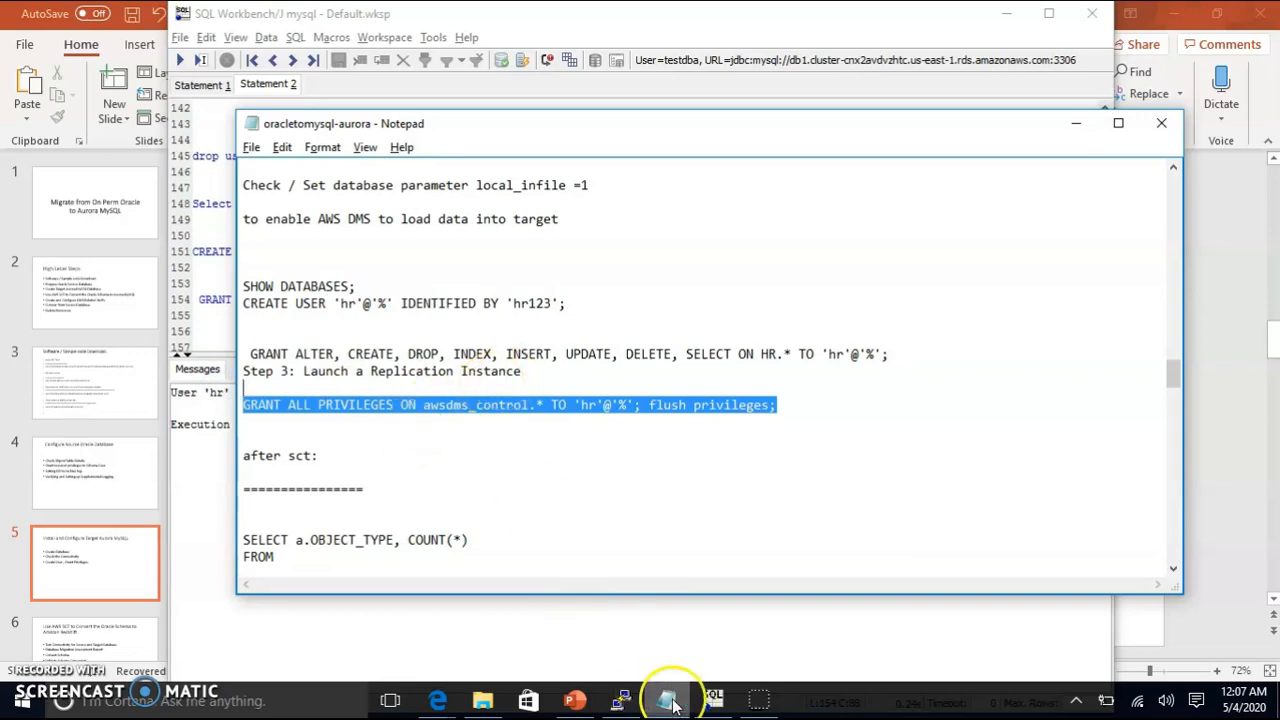
left_click(712, 700)
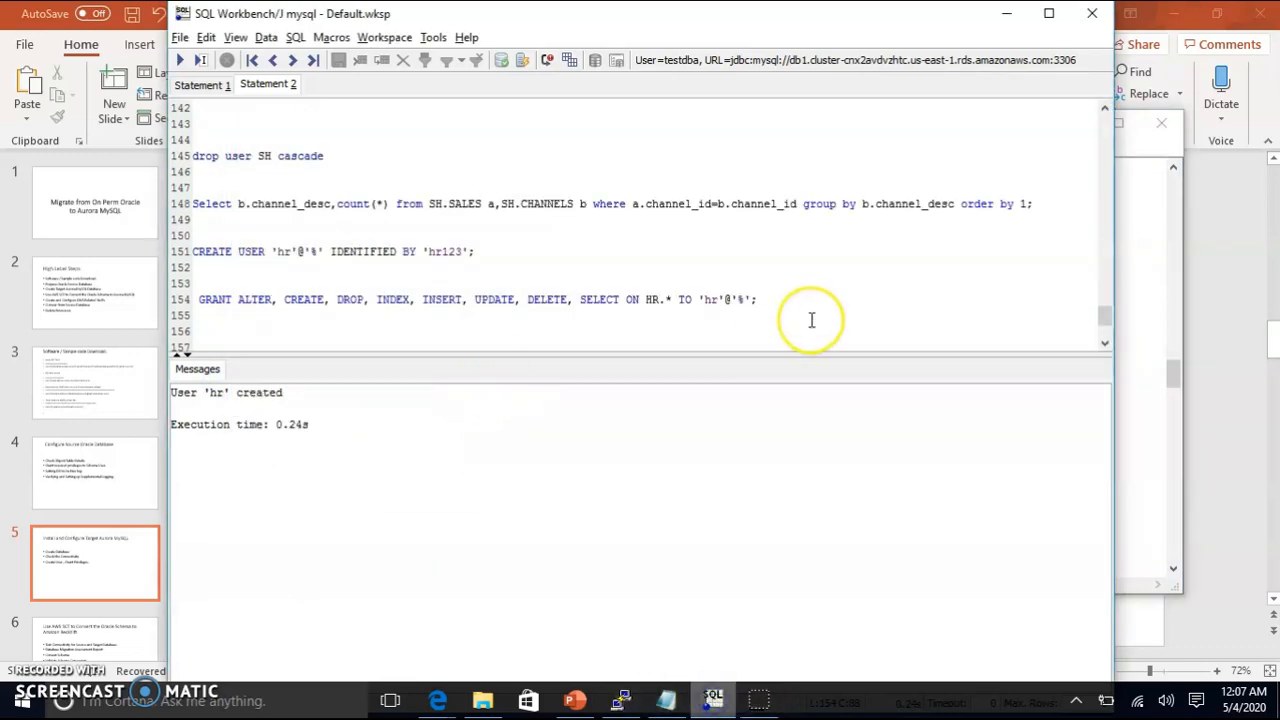
key("Return")
key("ctrl+v")
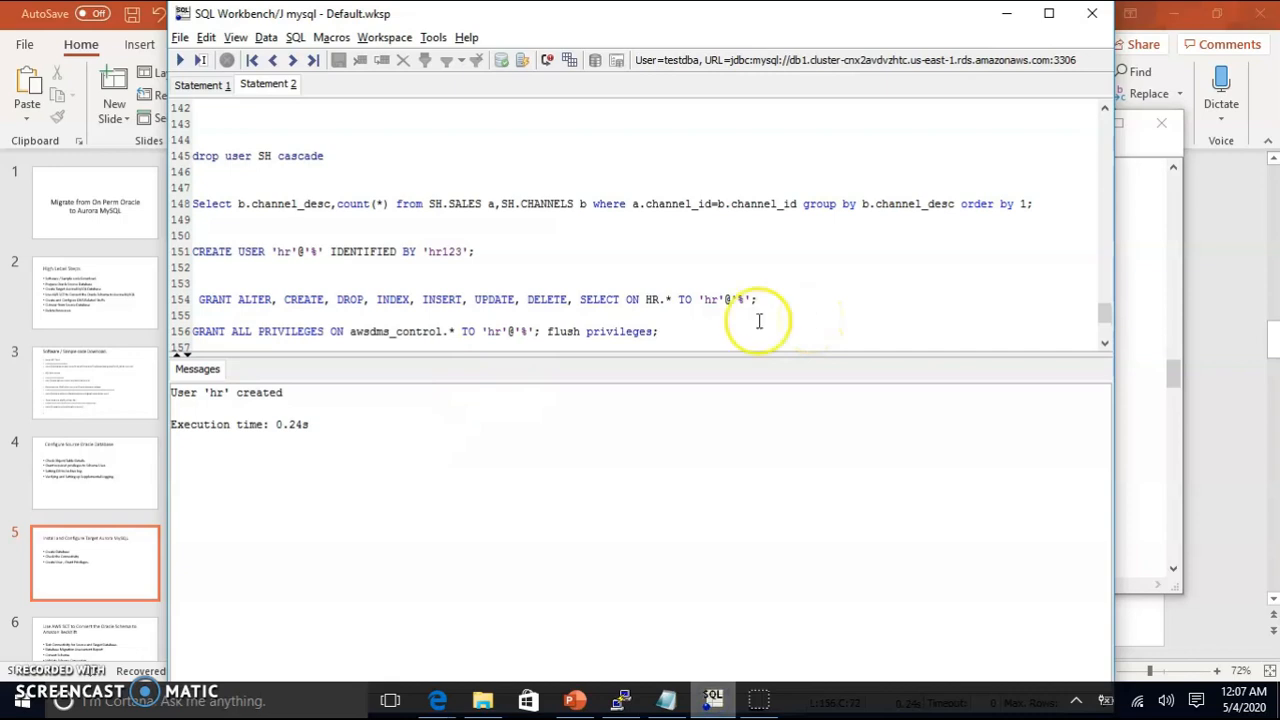
Step: Execute the HR schema grant, then the awsdms_control grant with flush privileges
left_click_drag(762, 299, 182, 299)
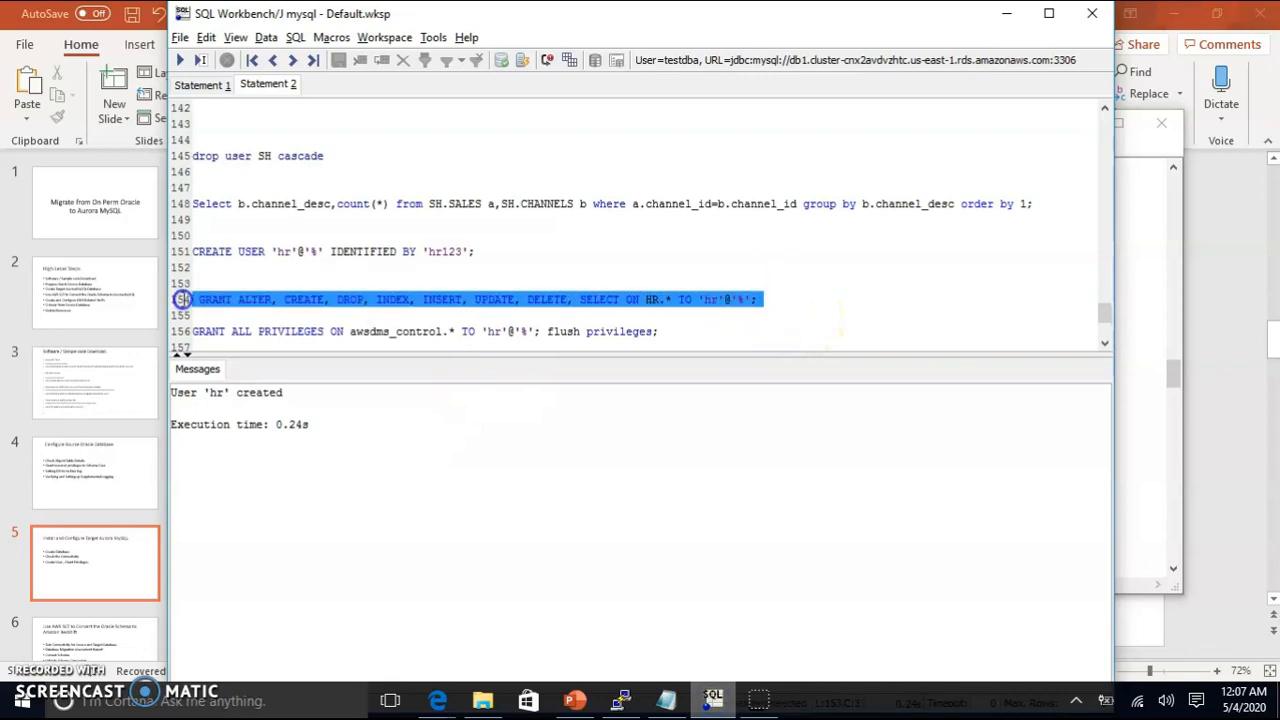
left_click(181, 60)
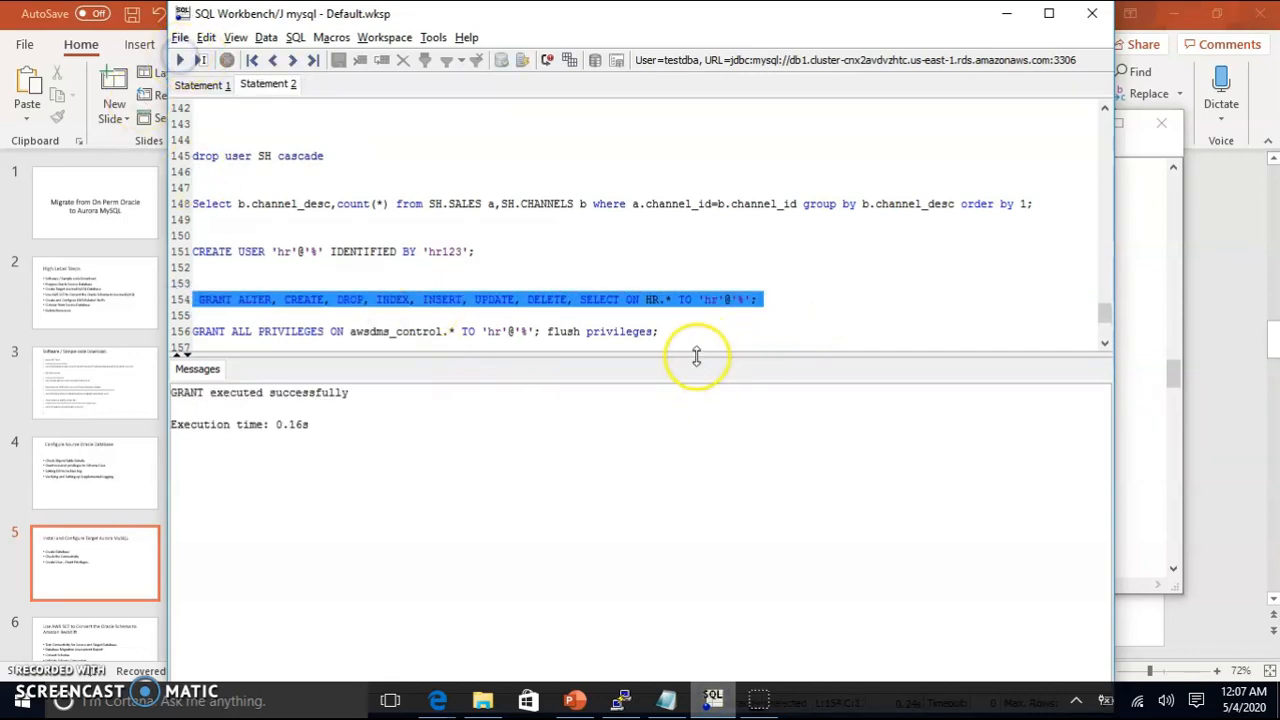
left_click_drag(660, 331, 186, 331)
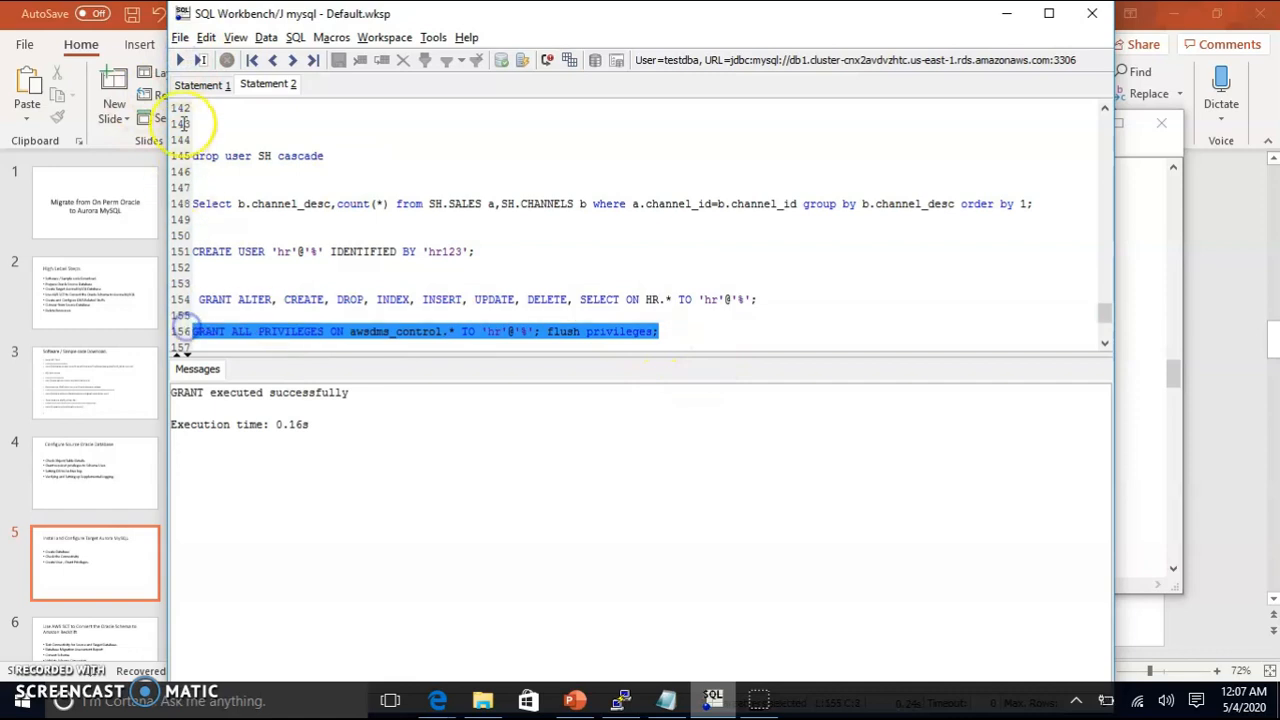
left_click(181, 60)
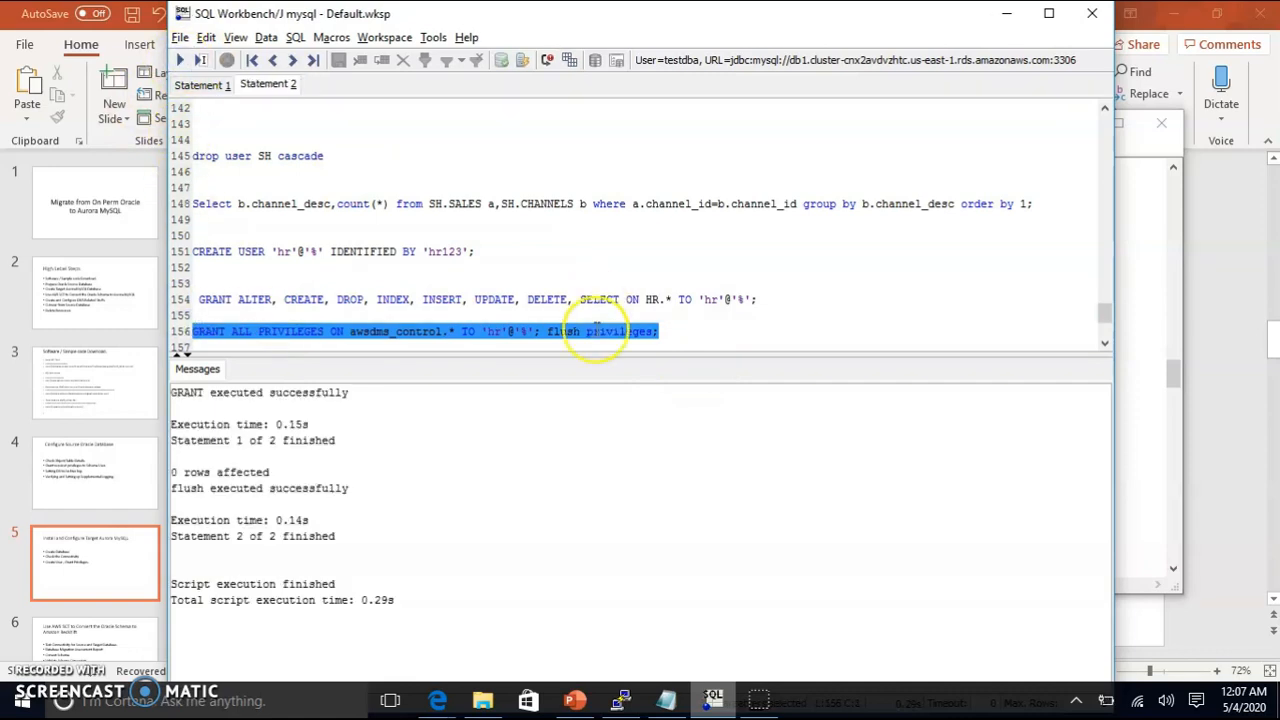
left_click(1137, 479)
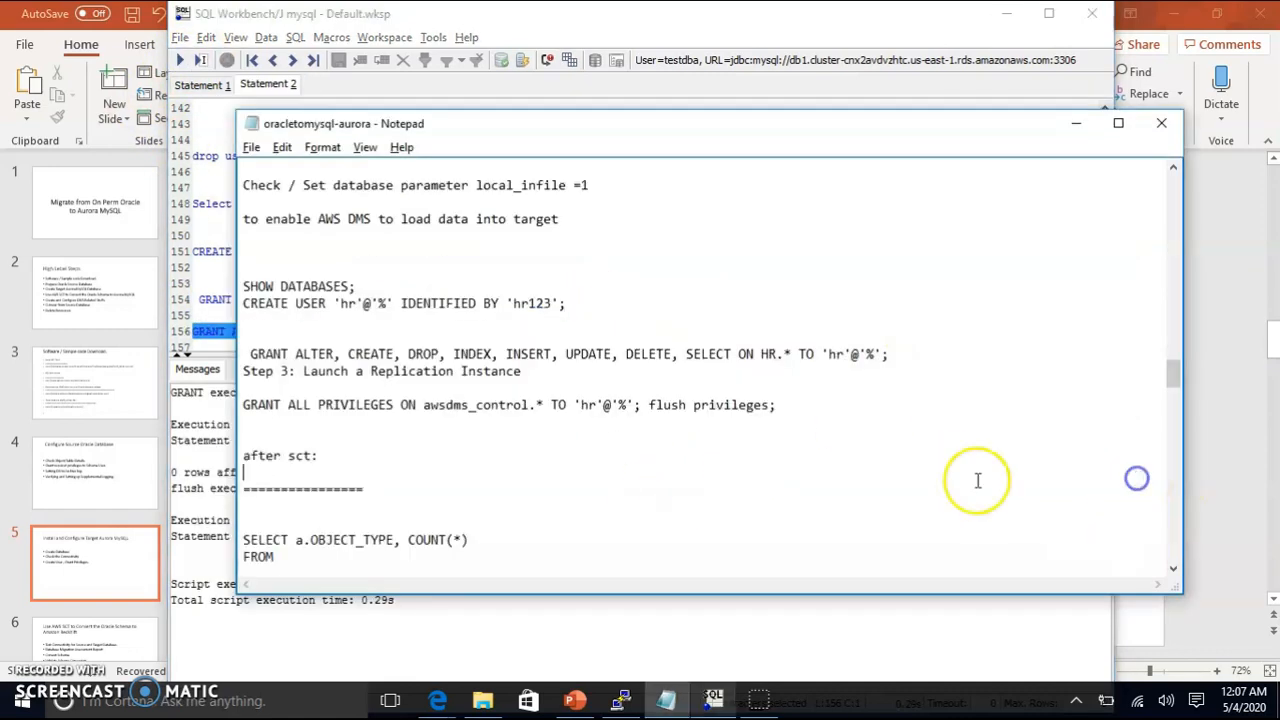
scroll(519, 528, "up", 2)
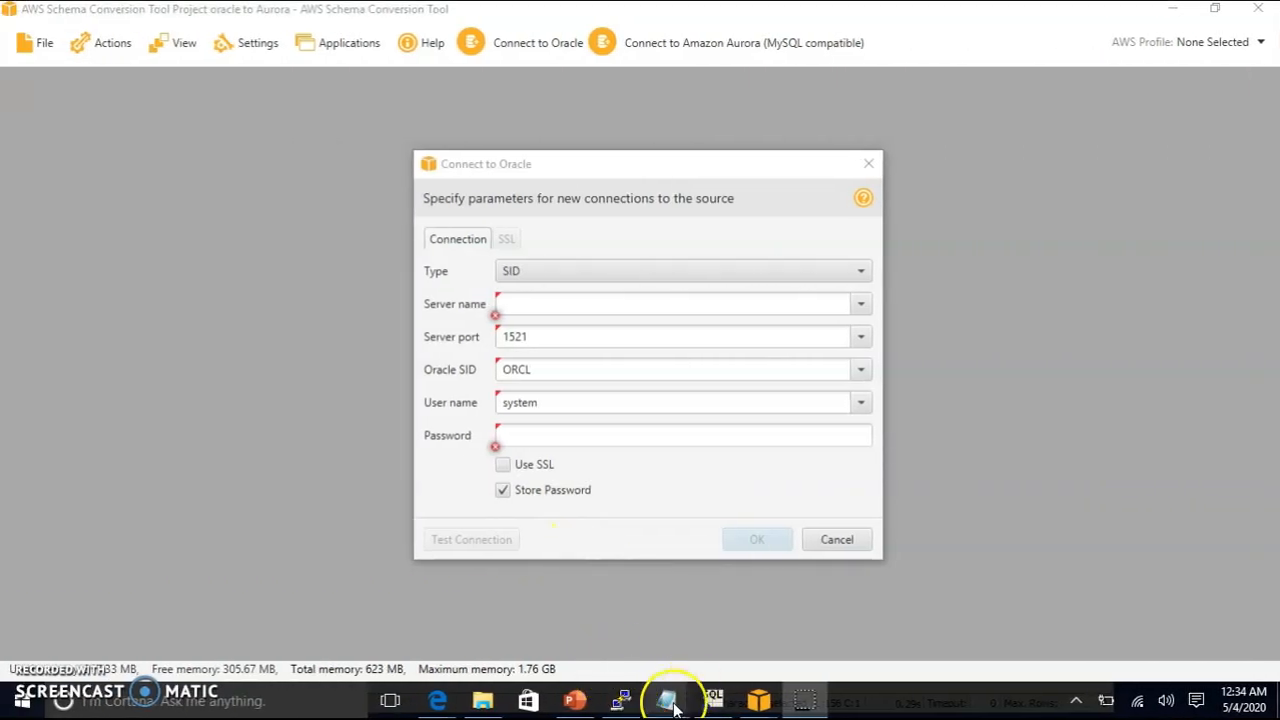
Step: Fill the Oracle Server name with the EC2 hostname ec2-3-94-55-189.compute-1.amazonaws.com copied from the notes
mouse_move(666, 697)
left_click(651, 614)
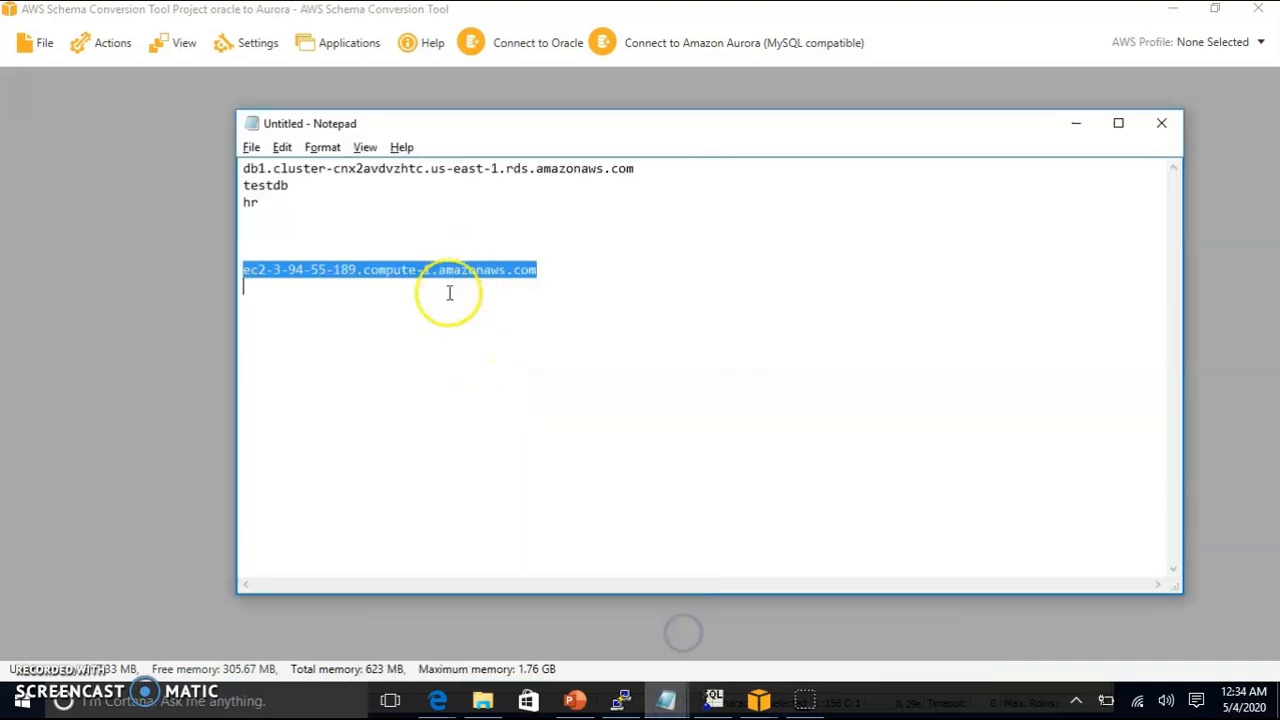
right_click(455, 270)
left_click(336, 329)
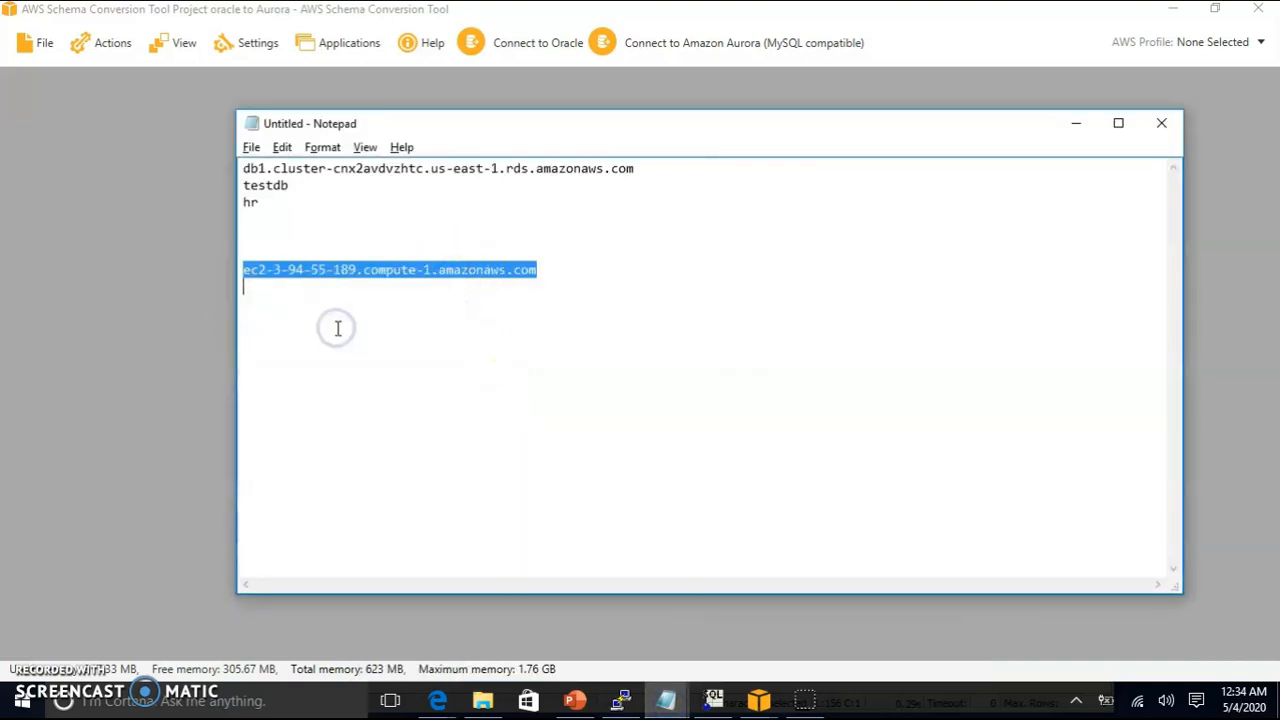
key("alt+Tab")
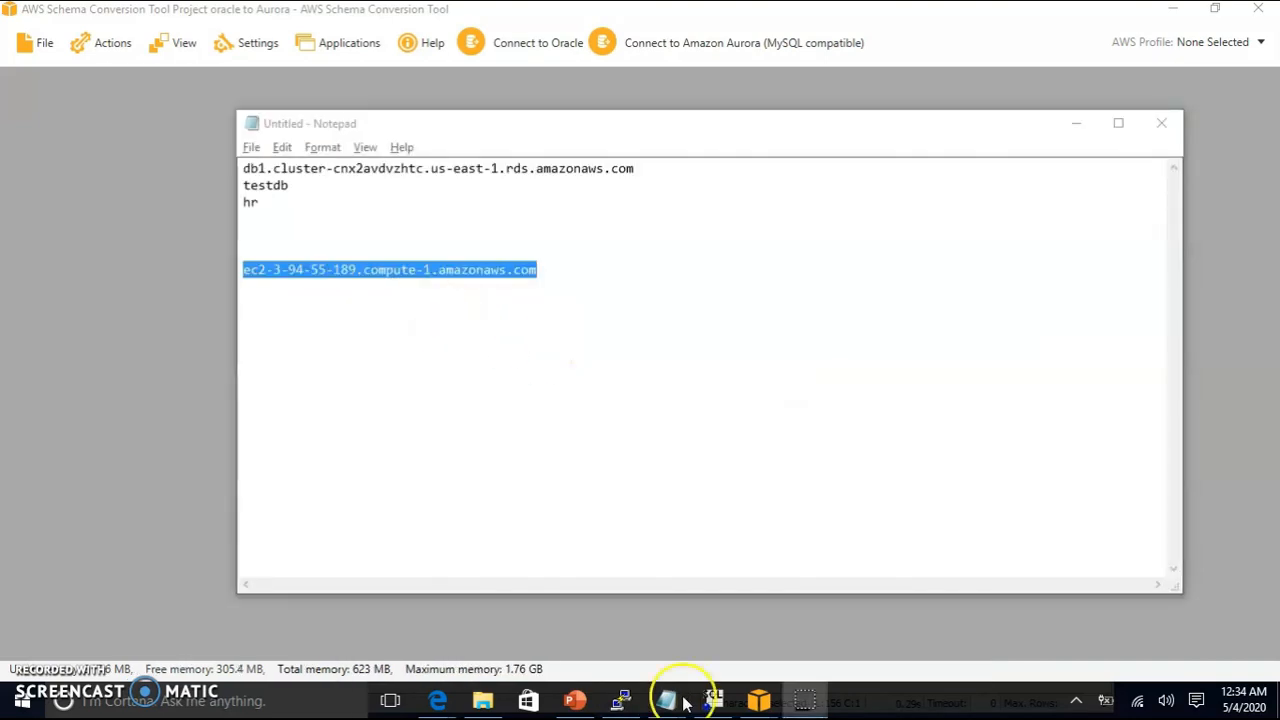
left_click(760, 705)
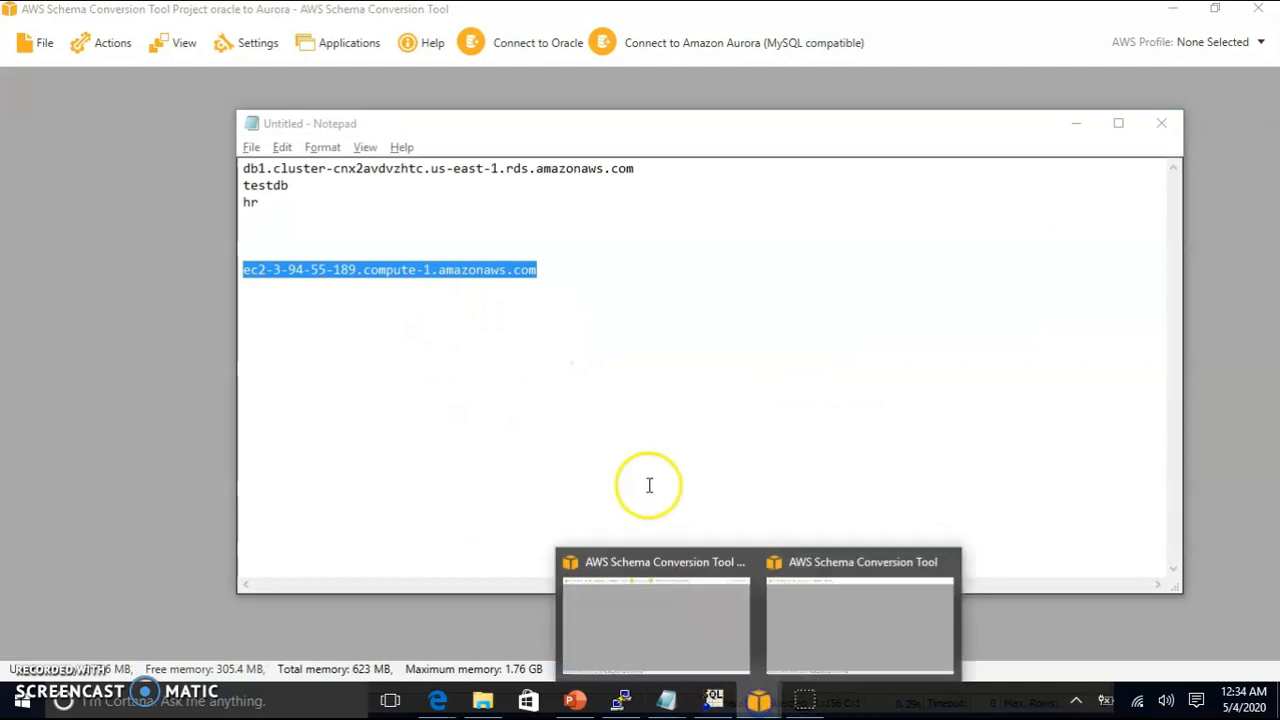
left_click(706, 623)
key("ctrl+v")
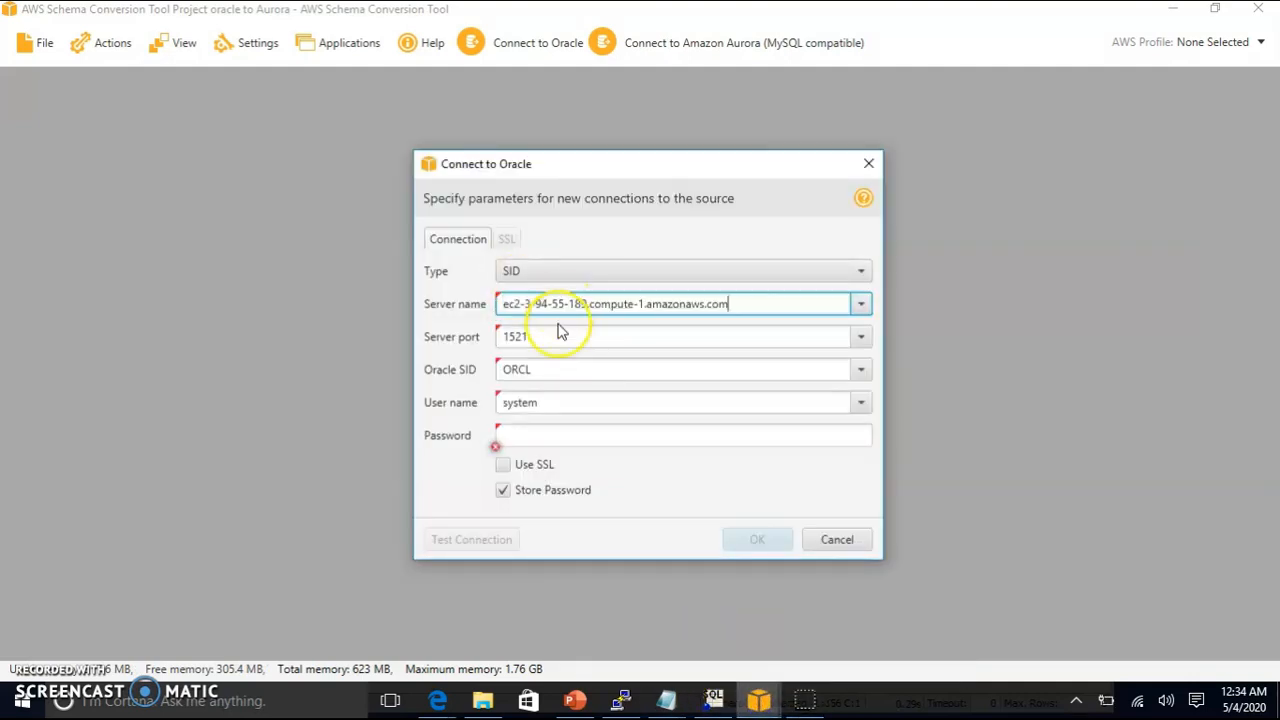
Step: Enter the Oracle password, test the connection successfully, and connect to the source
left_click(506, 436)
type("o")
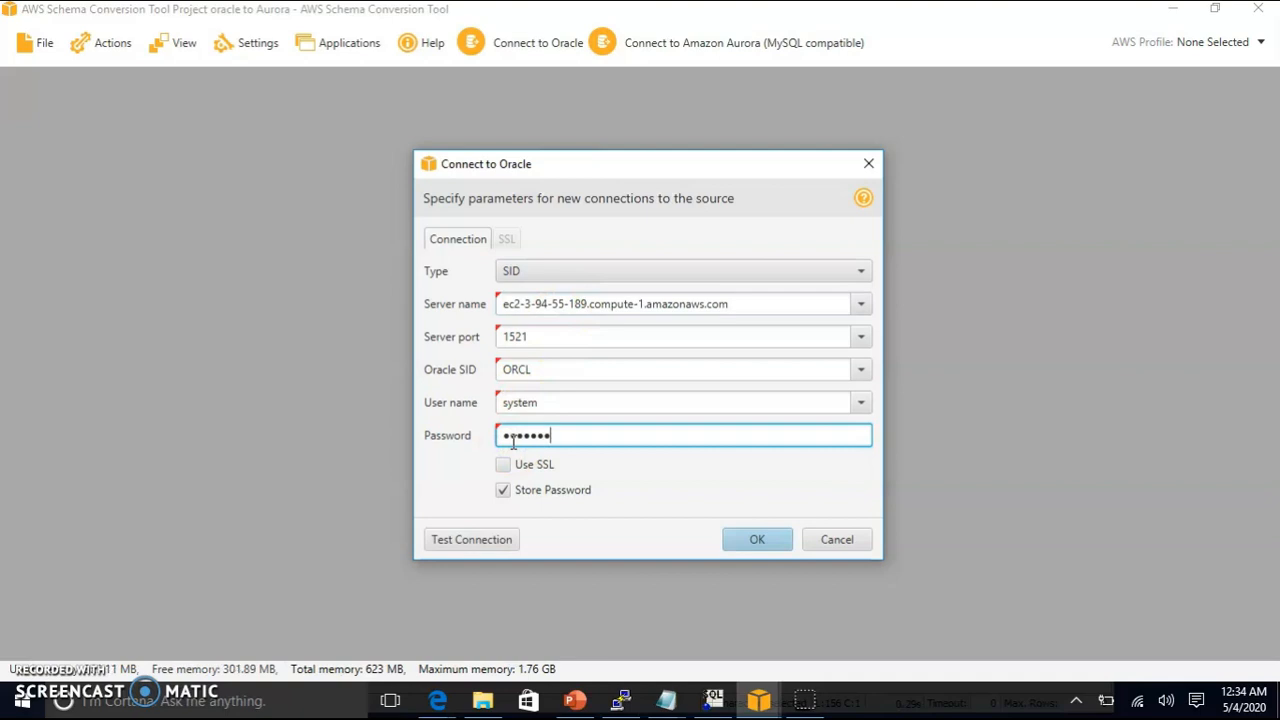
left_click(475, 540)
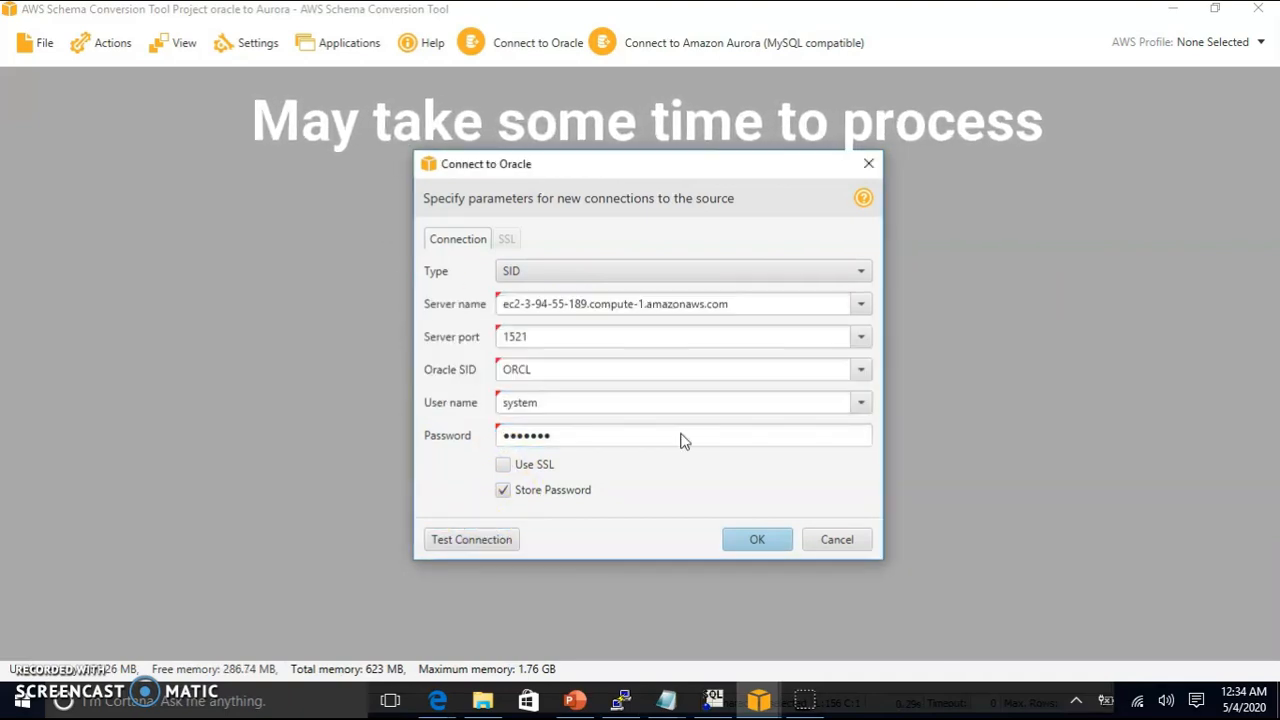
left_click(821, 418)
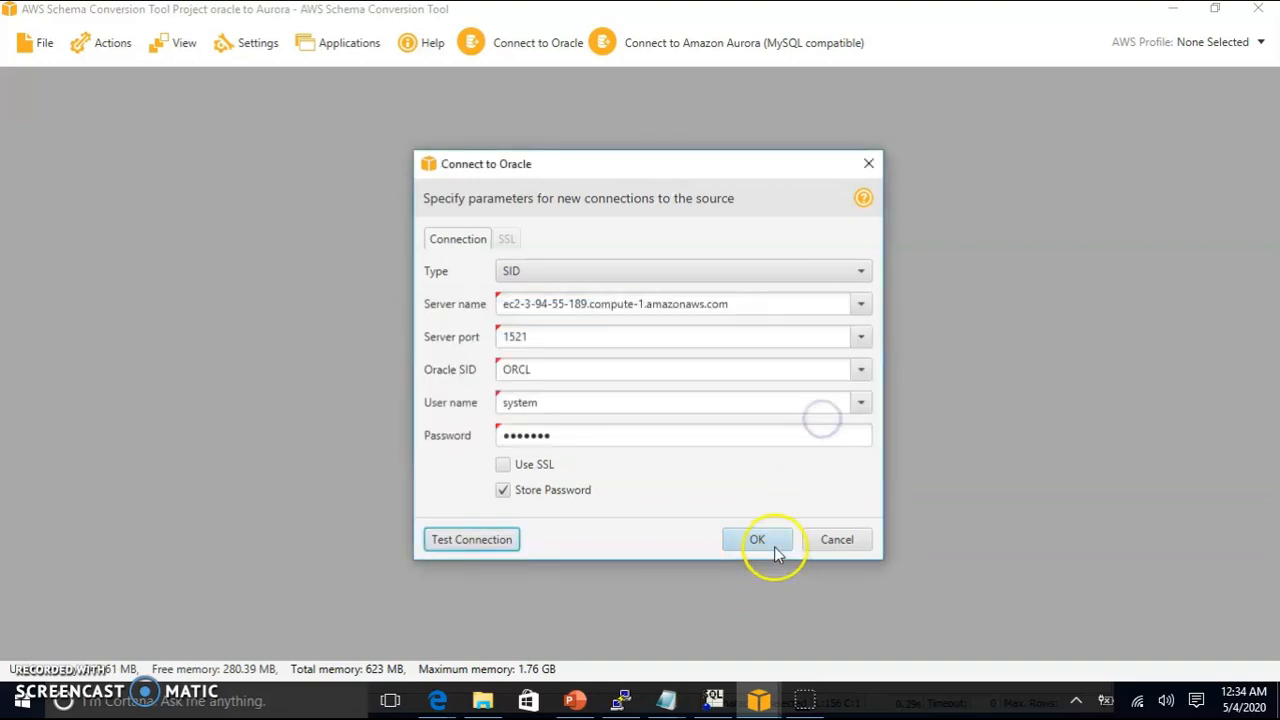
left_click(775, 549)
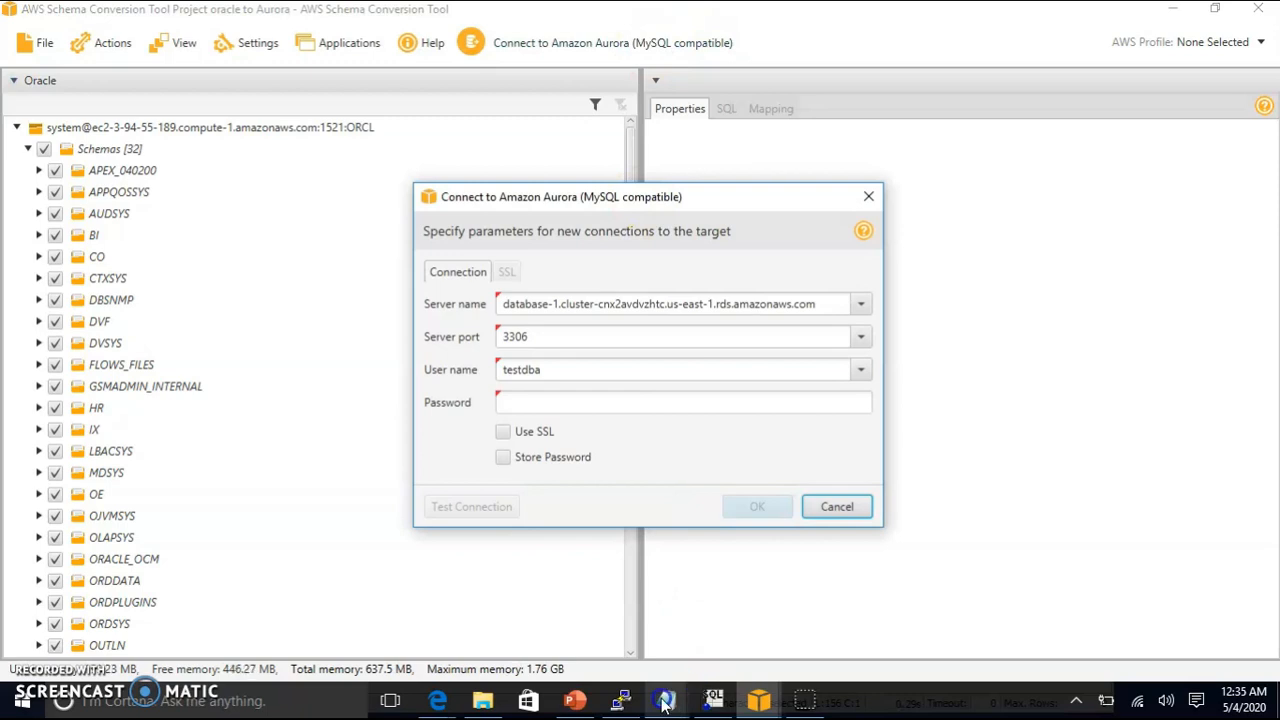
Step: Replace the Aurora server name with the db1 cluster endpoint copied from the notes
mouse_move(666, 705)
left_click(655, 623)
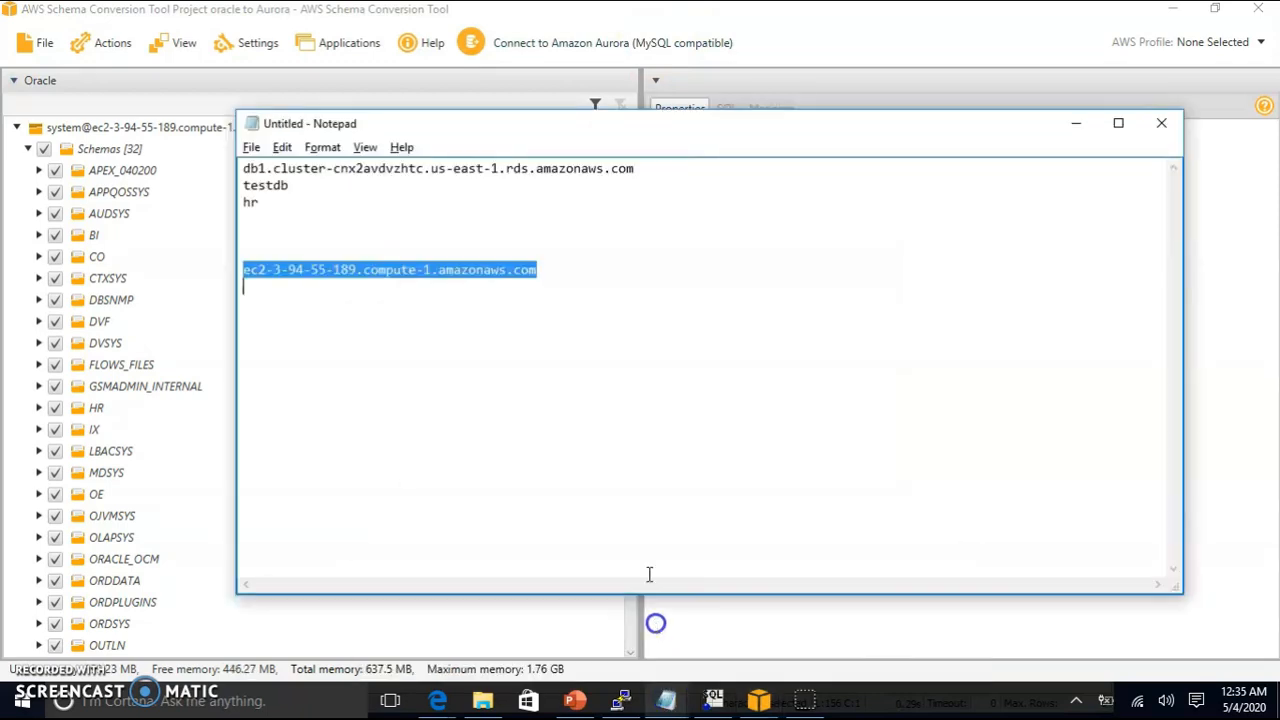
left_click_drag(638, 170, 253, 167)
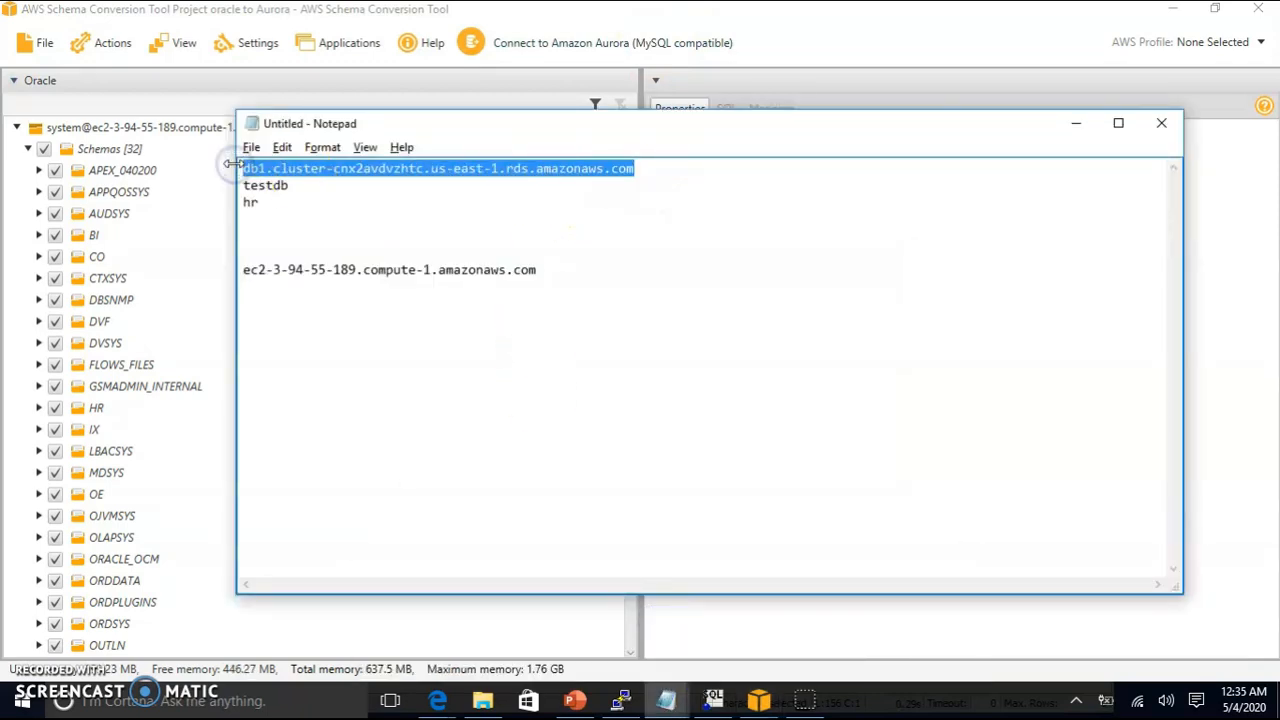
key("alt+Tab")
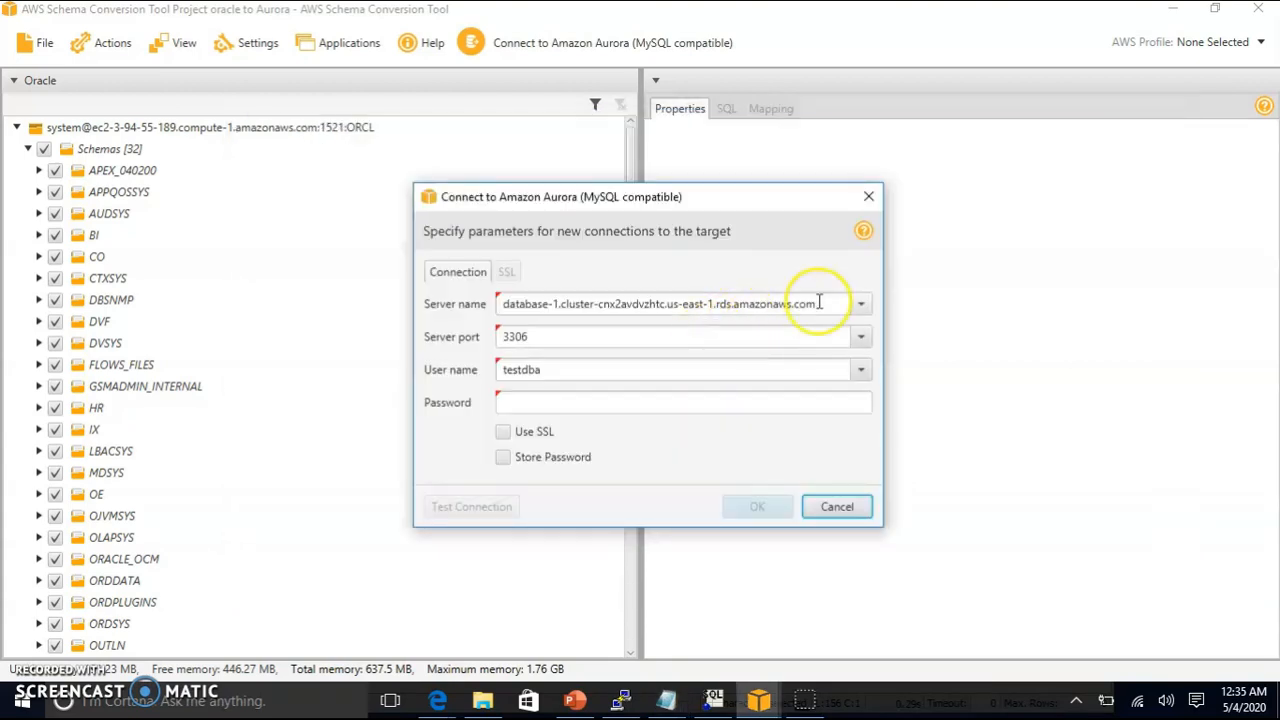
left_click_drag(817, 303, 381, 298)
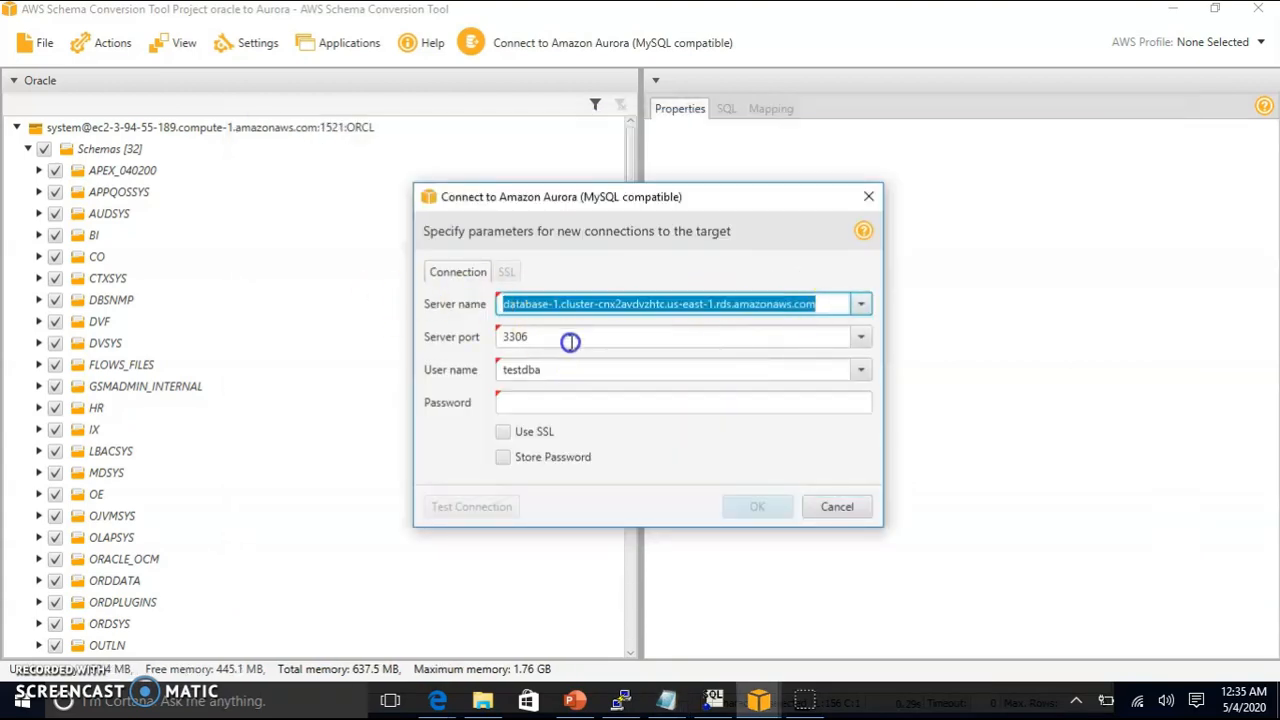
key("ctrl+v")
Step: Enter the Aurora password, tick Store Password, test successfully, and connect to the target
left_click(548, 399)
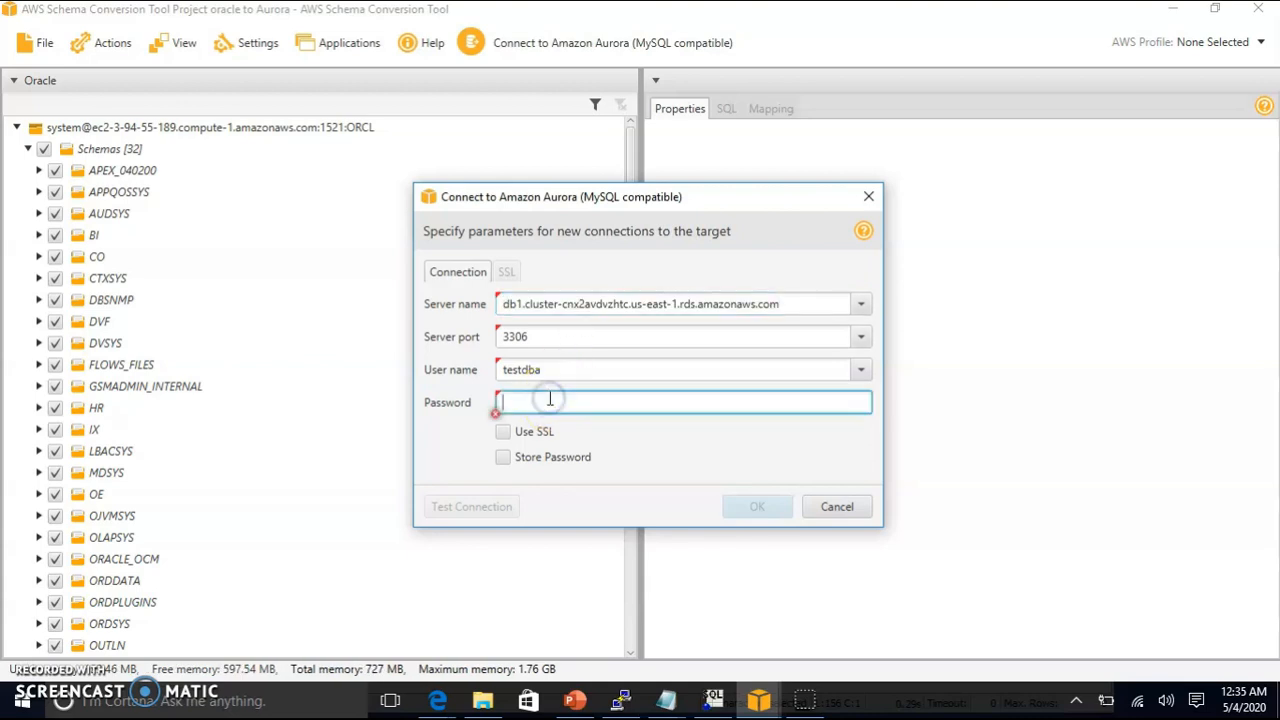
type("****")
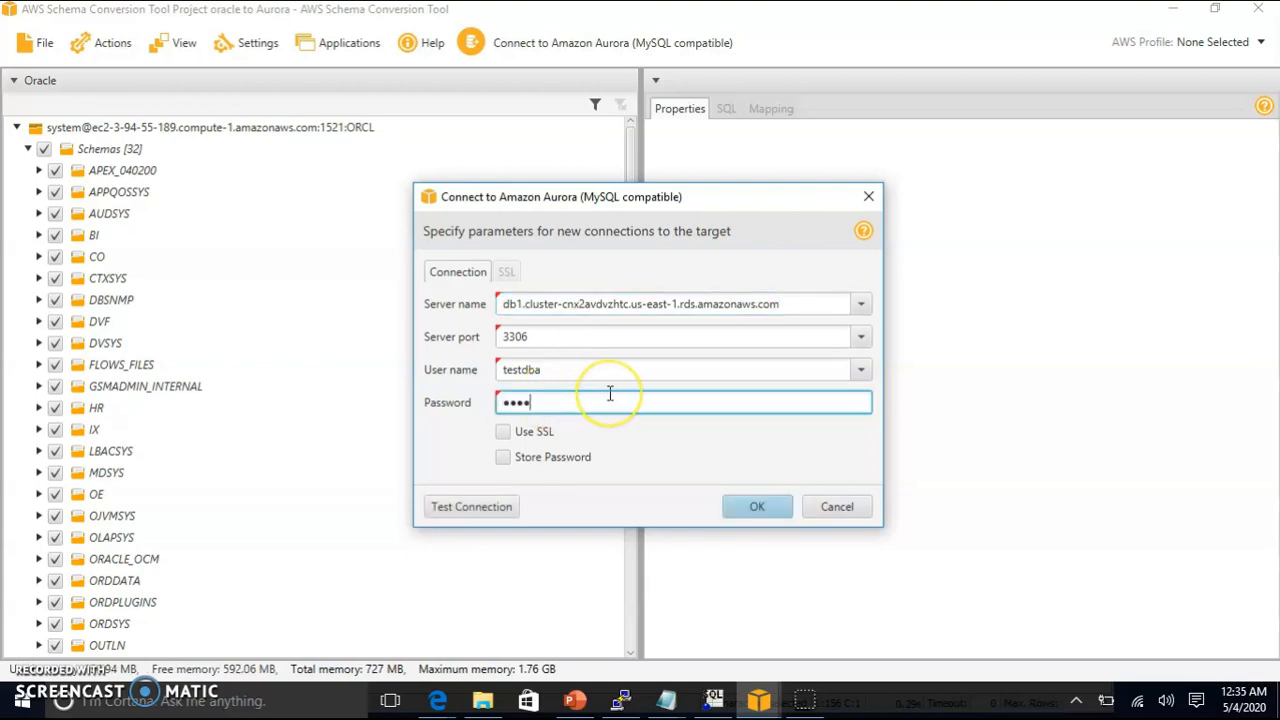
key("BackSpace")
key("BackSpace")
type("••")
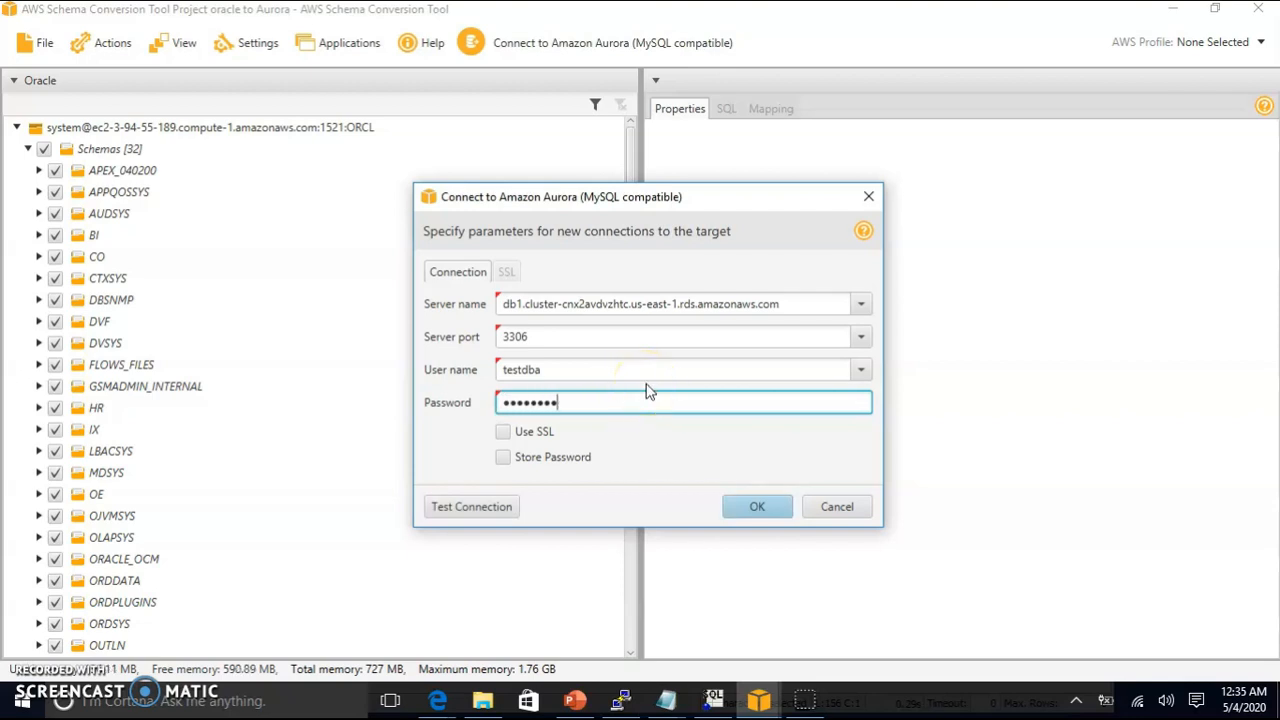
key("ctrl+a")
key("BackSpace")
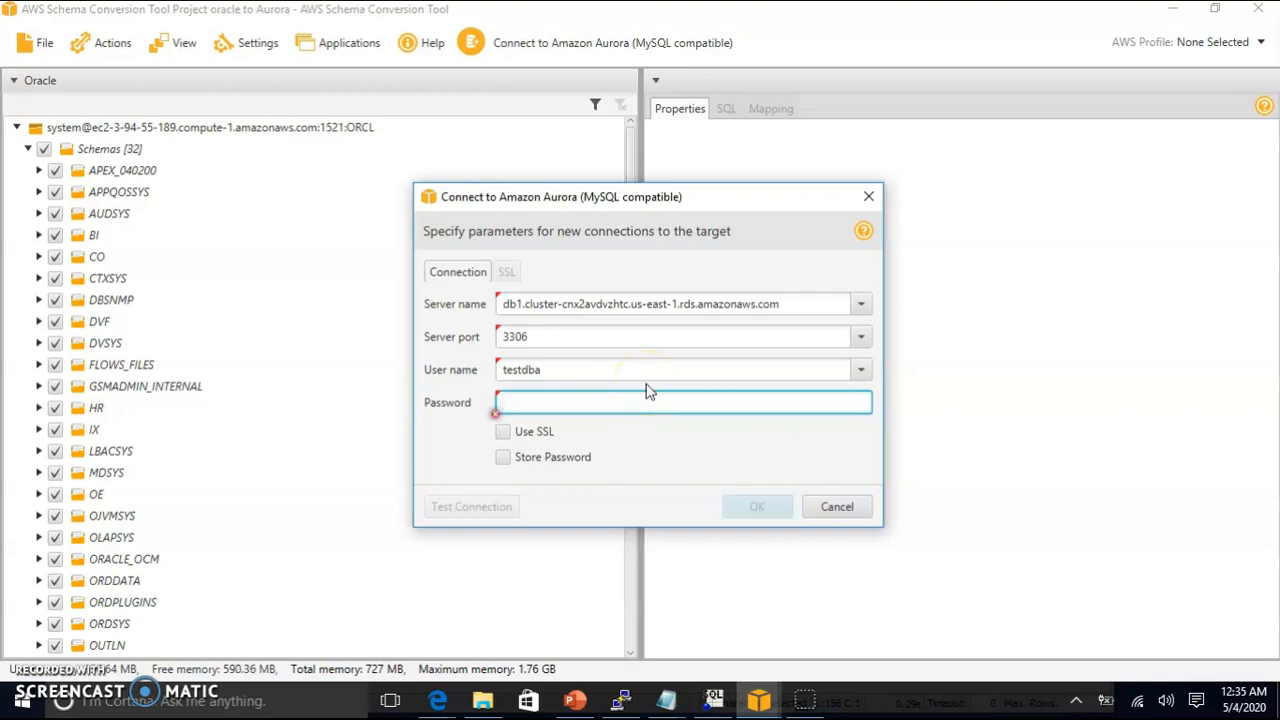
type("••")
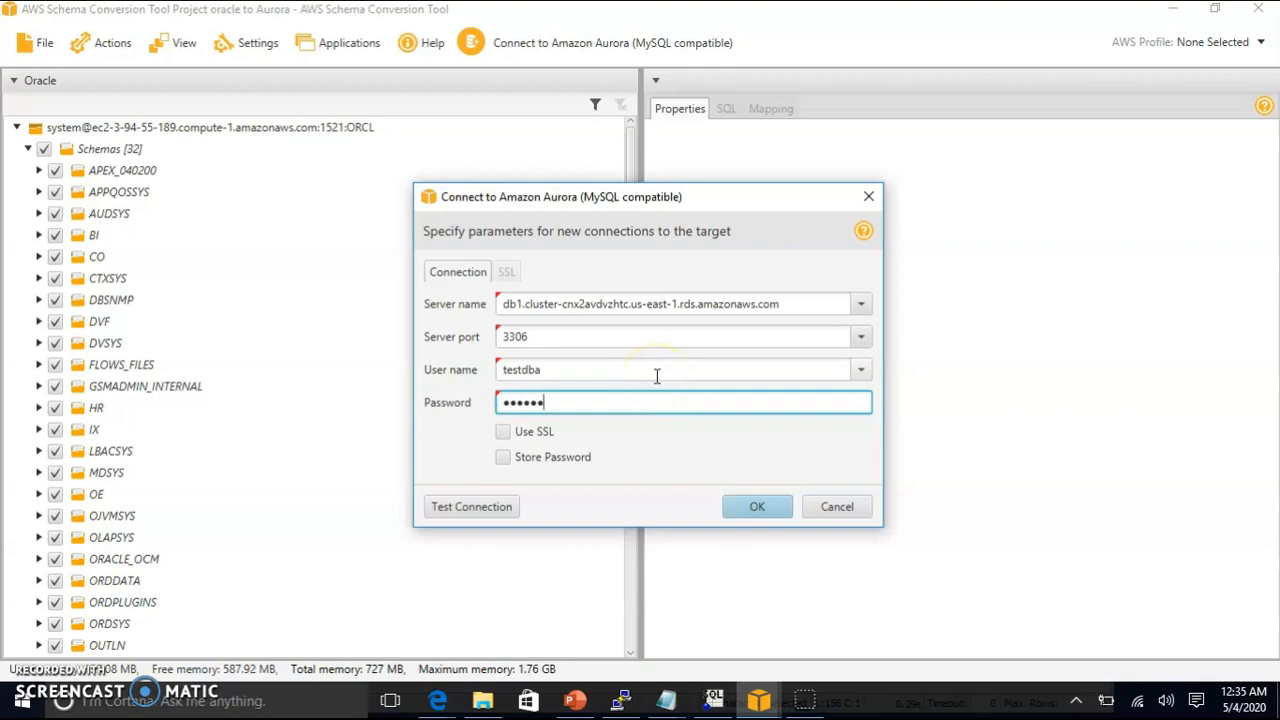
left_click(503, 457)
left_click(486, 510)
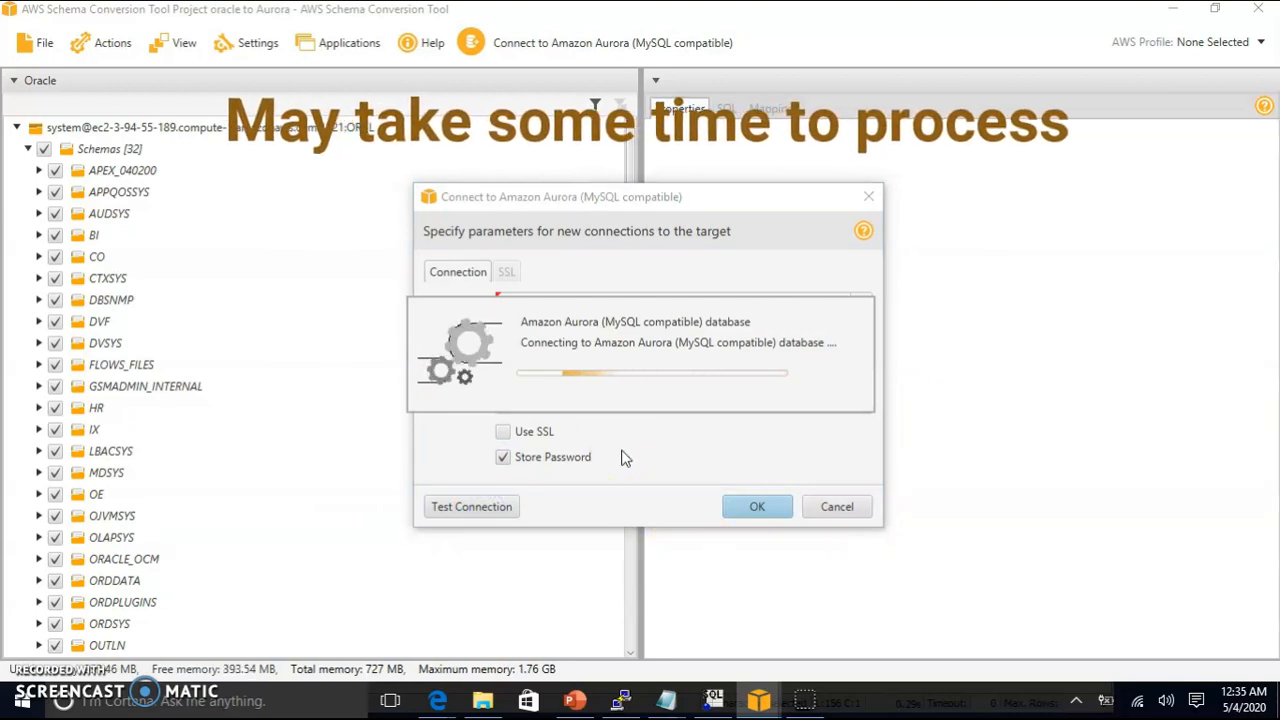
left_click(809, 417)
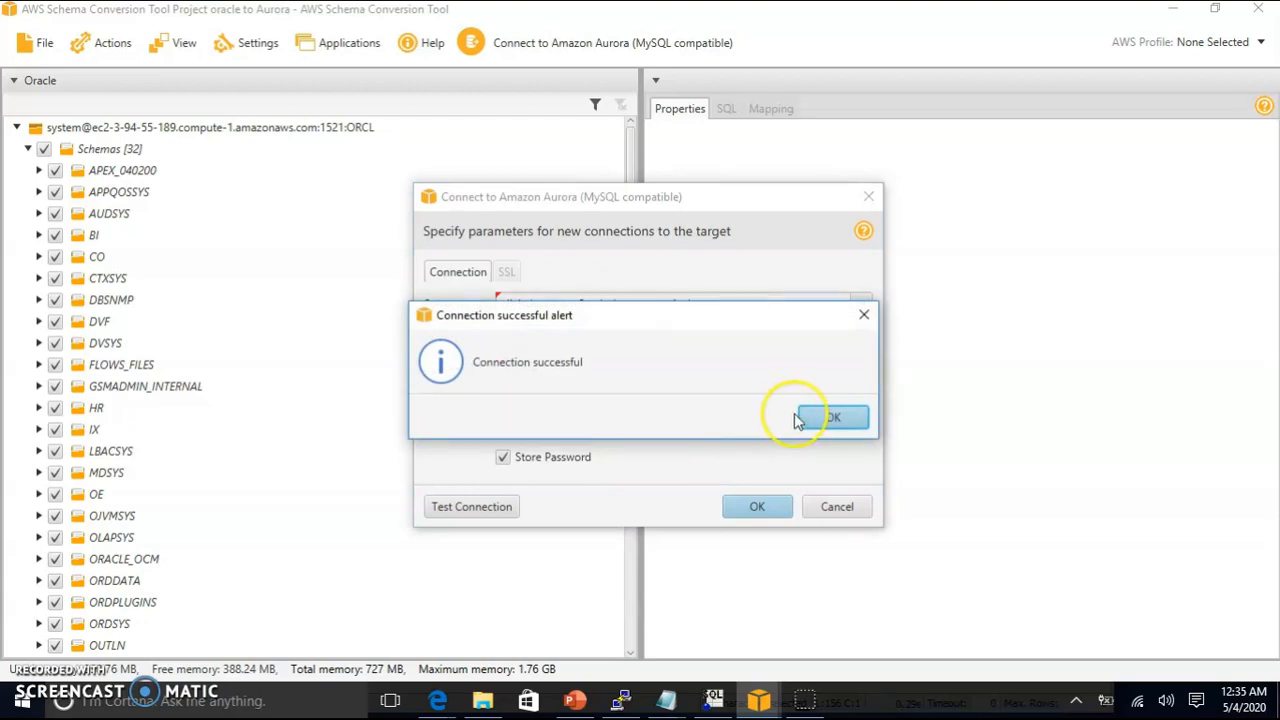
left_click(762, 506)
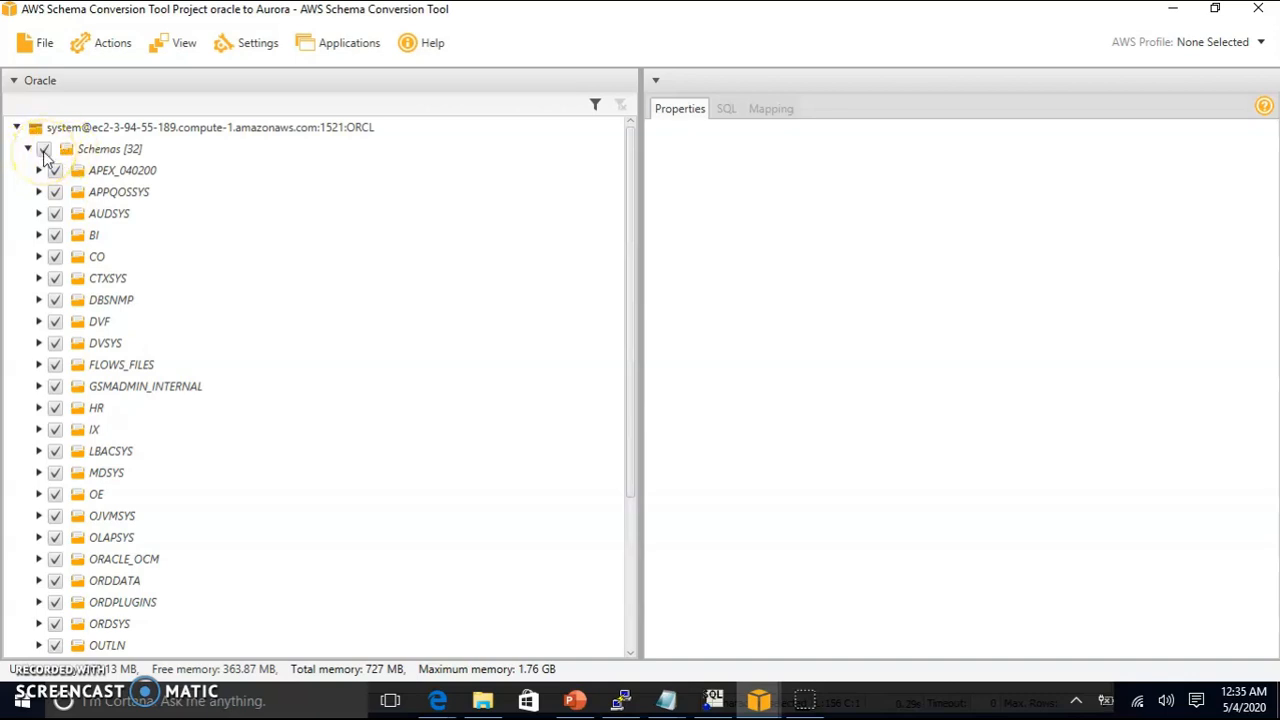
Step: Uncheck all Oracle schemas, tick only HR, dismiss the metadata warning, and create HR's assessment report
left_click(44, 152)
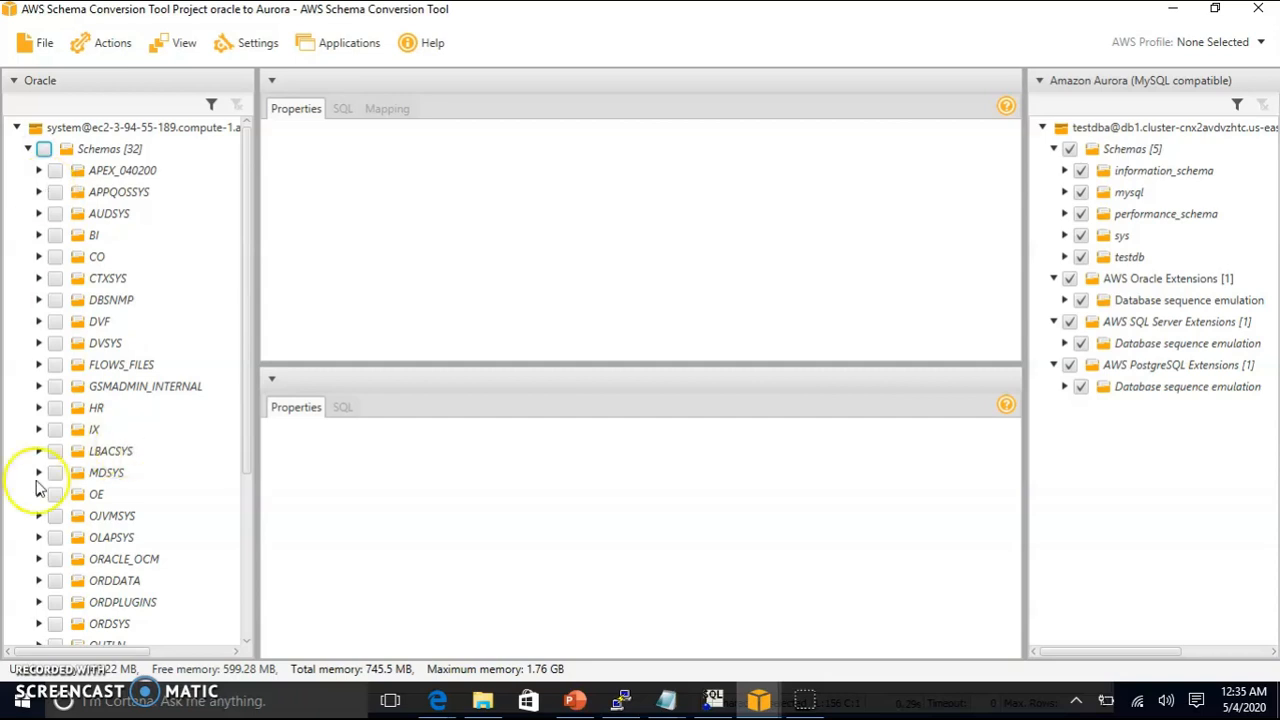
left_click(55, 408)
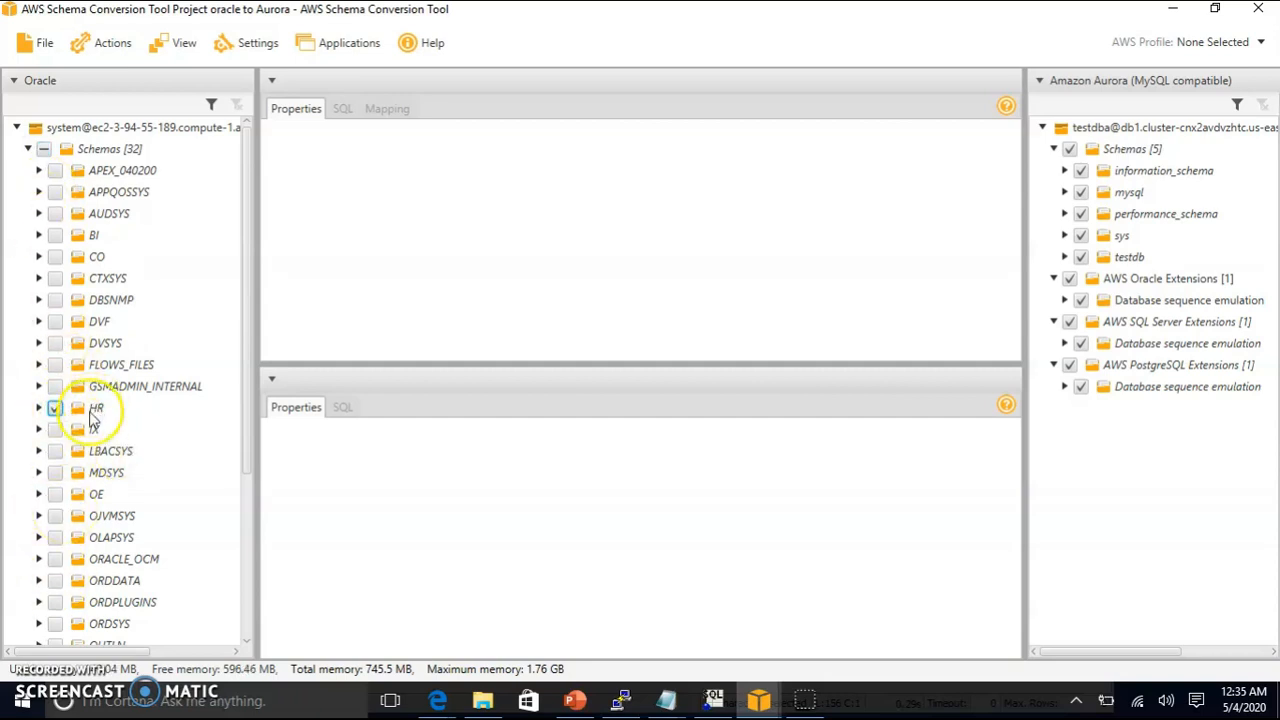
left_click(100, 409)
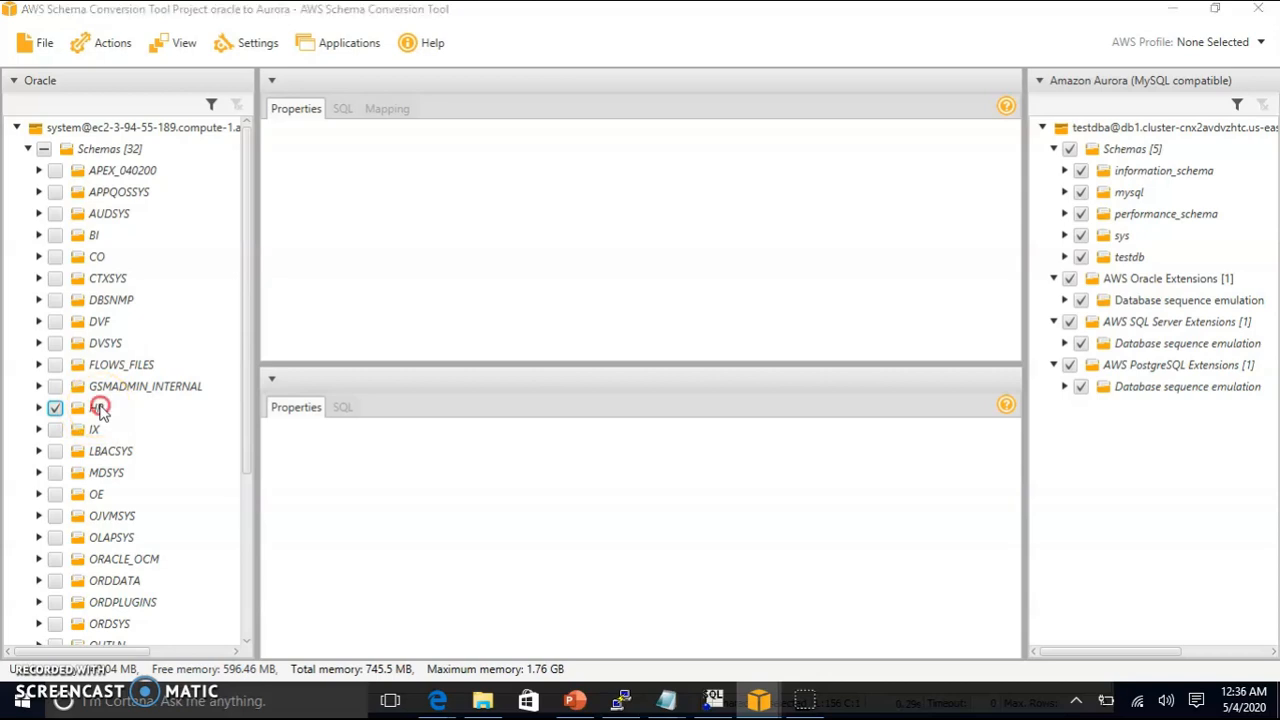
left_click(93, 409)
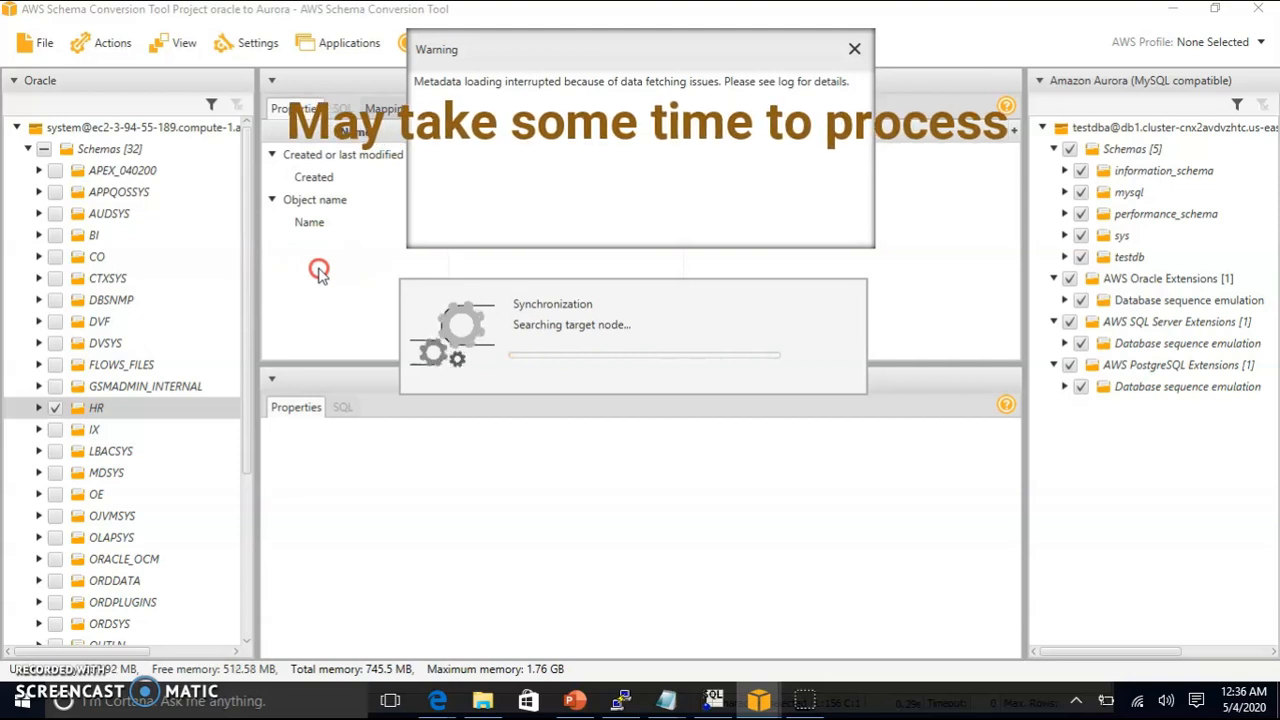
left_click(851, 55)
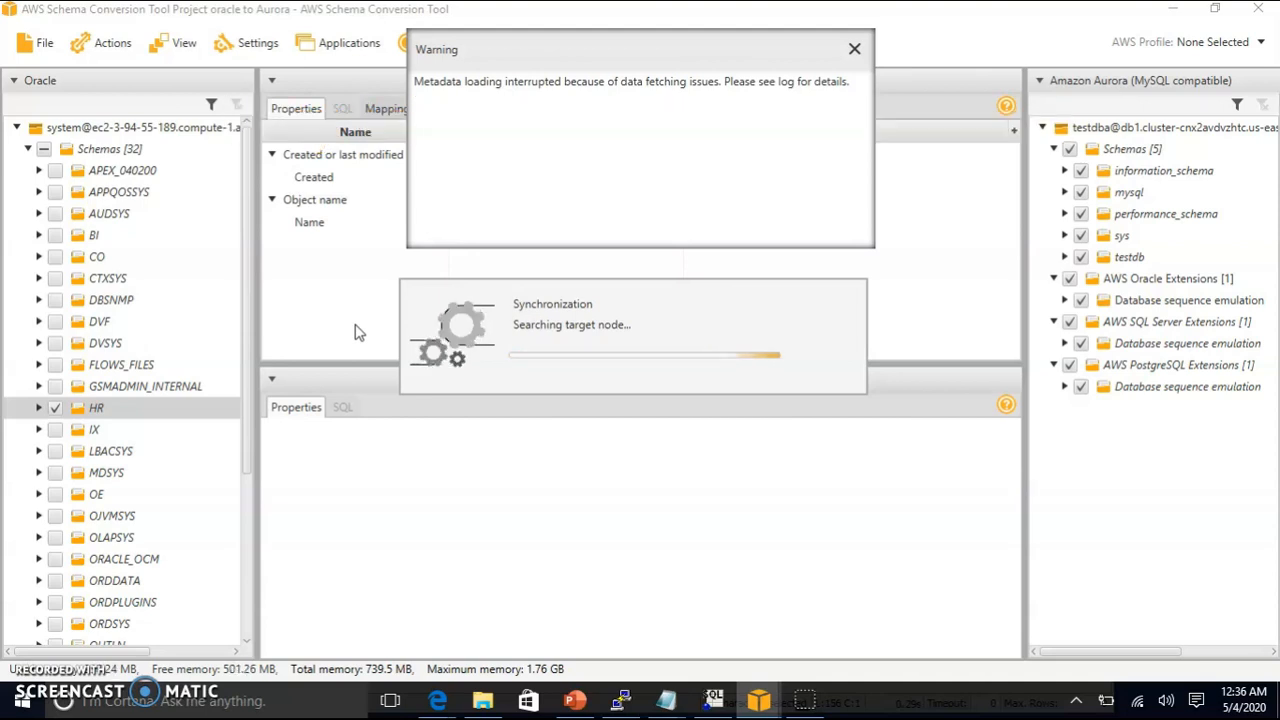
left_click(855, 49)
right_click(127, 418)
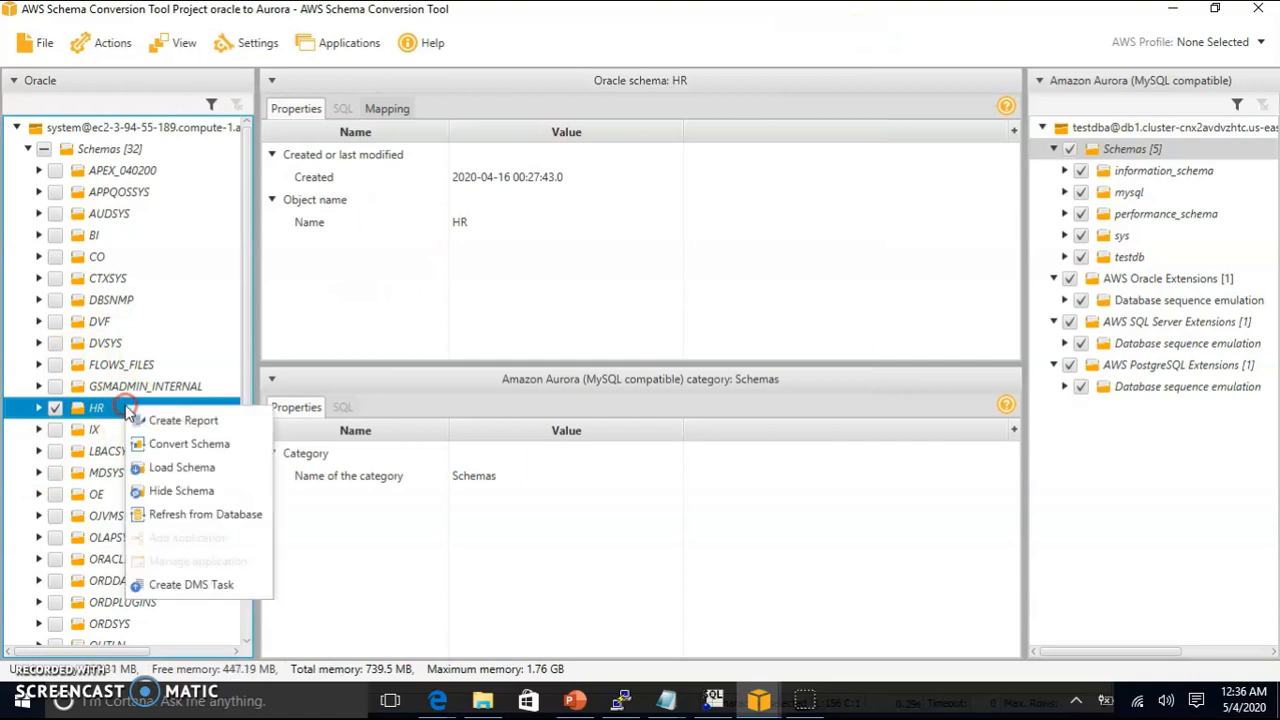
left_click(205, 421)
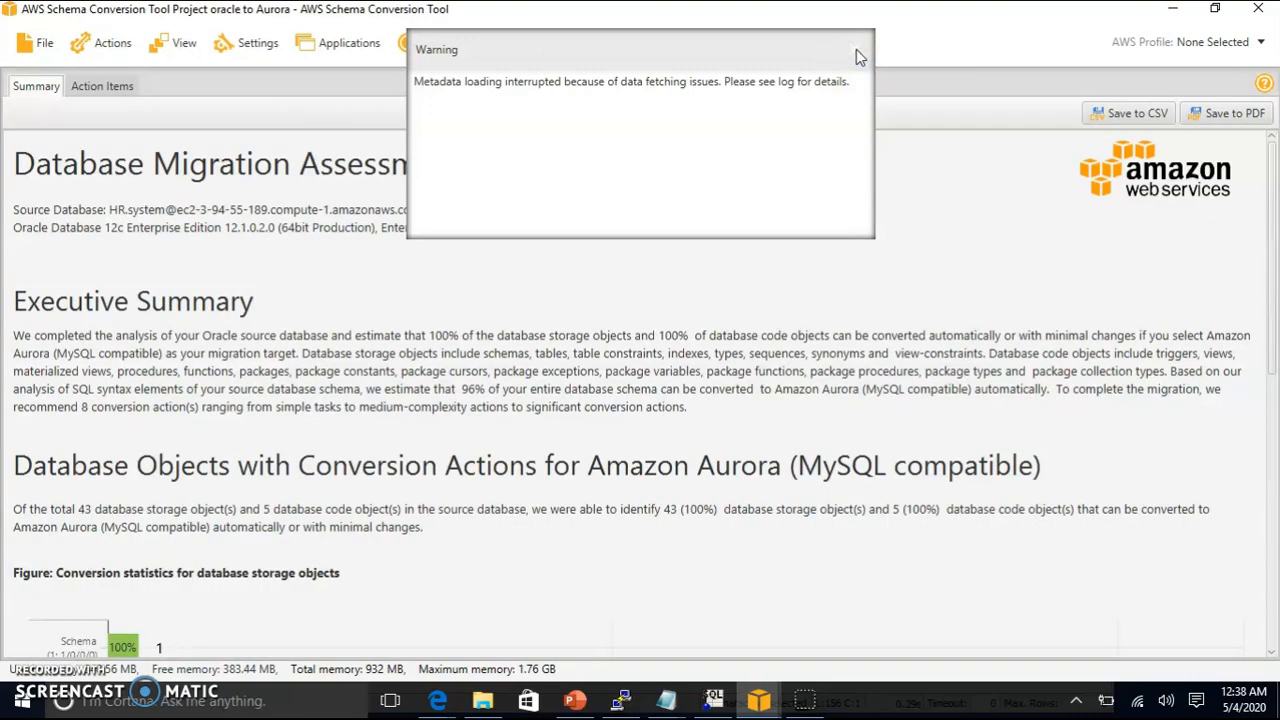
Step: Review the HR report summary charts: all 43 storage and 5 code objects convertible to Aurora MySQL
left_click(855, 50)
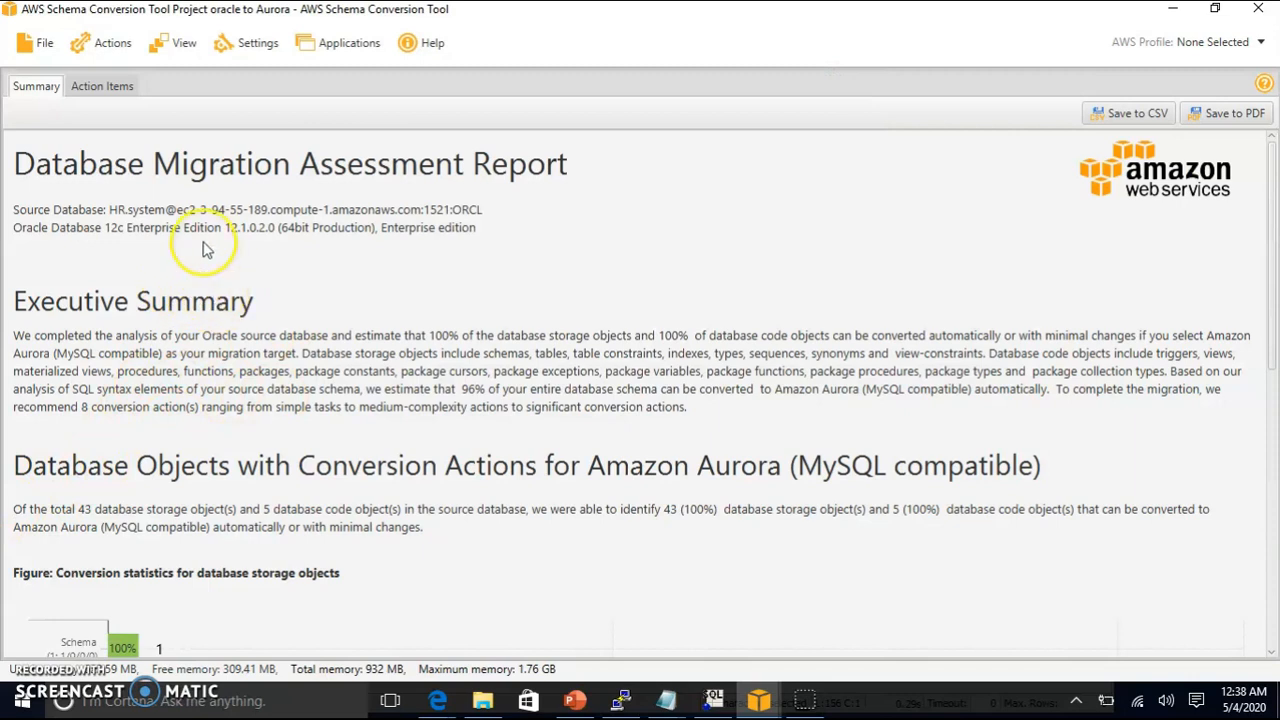
scroll(330, 405, "down", 1)
scroll(405, 400, "down", 4)
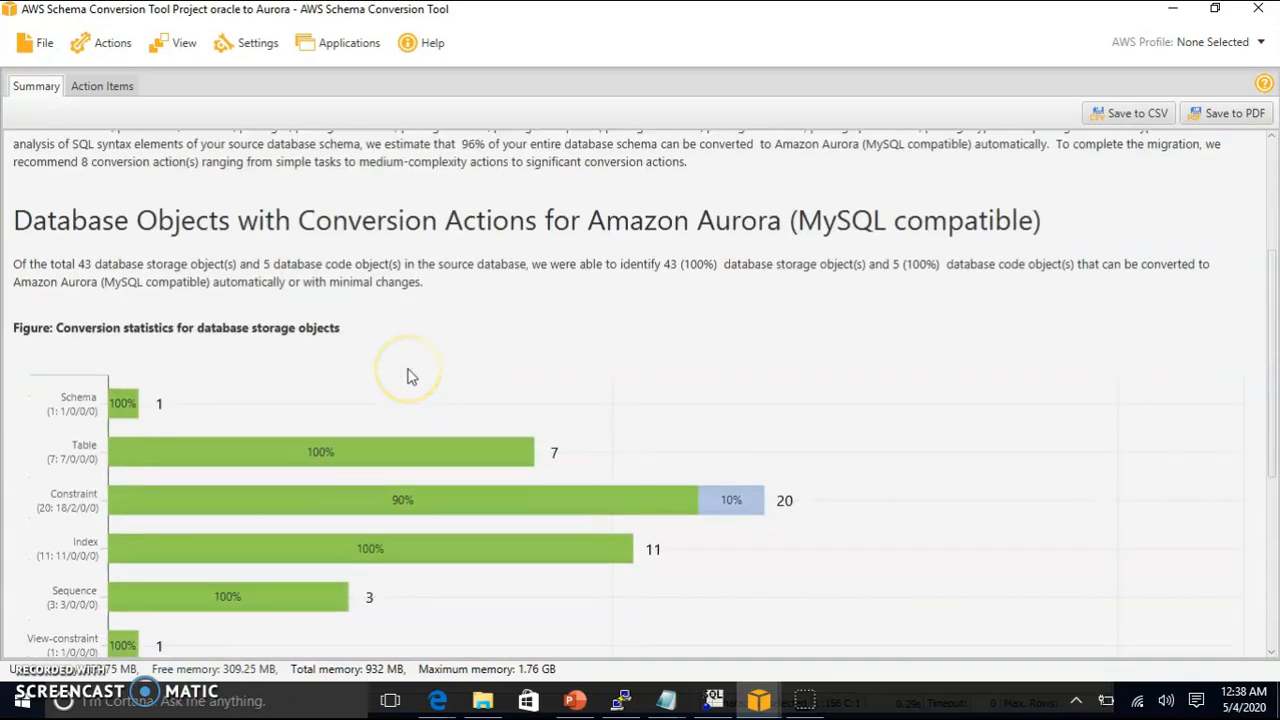
scroll(172, 390, "down", 2)
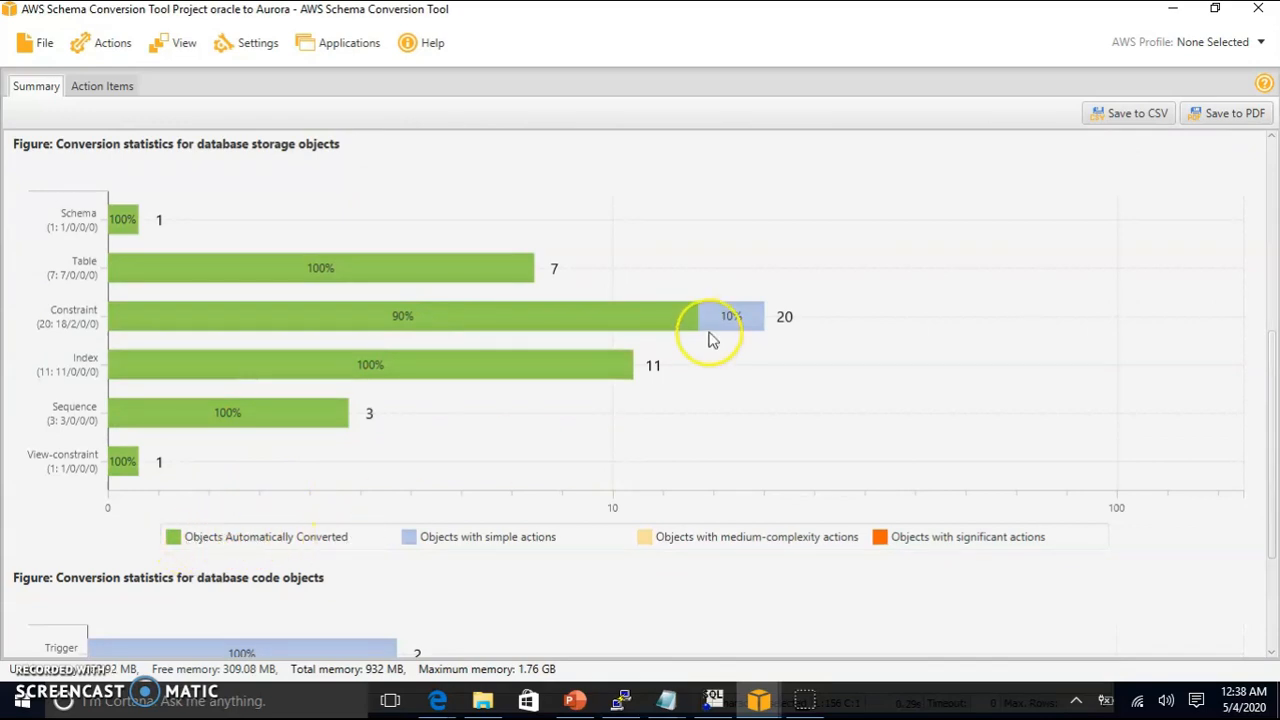
scroll(673, 382, "down", 1)
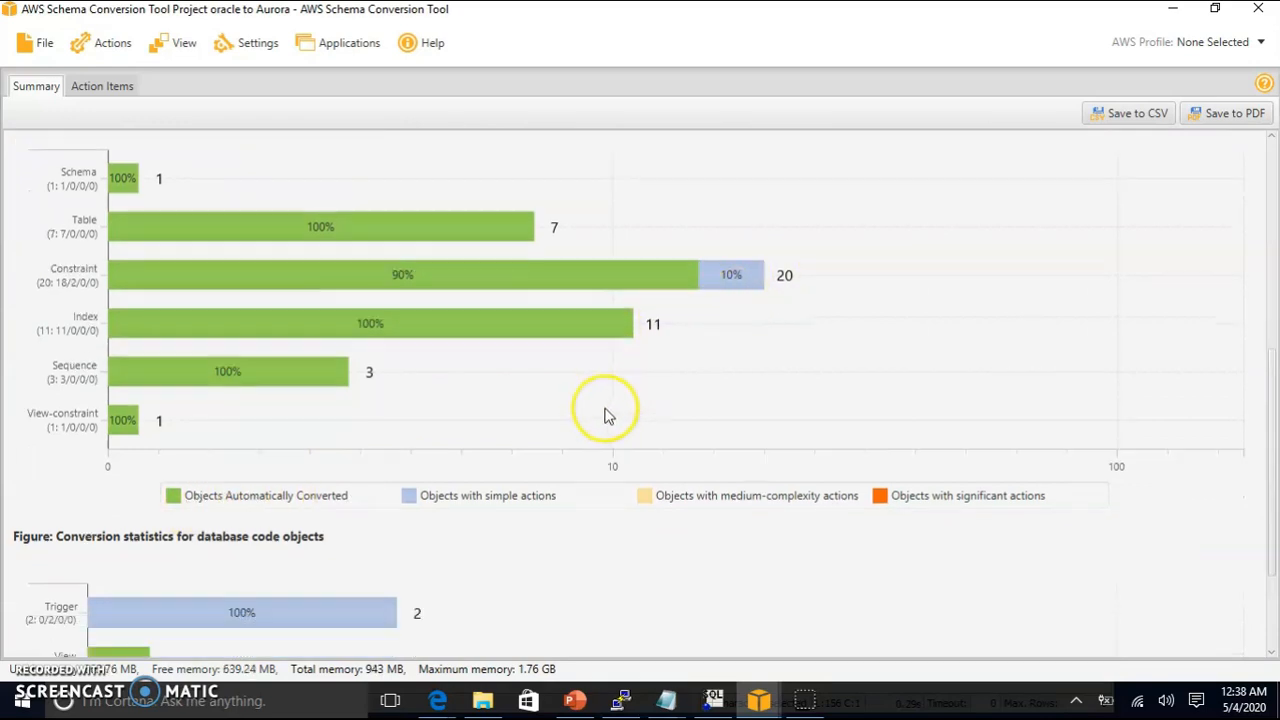
scroll(535, 498, "down", 4)
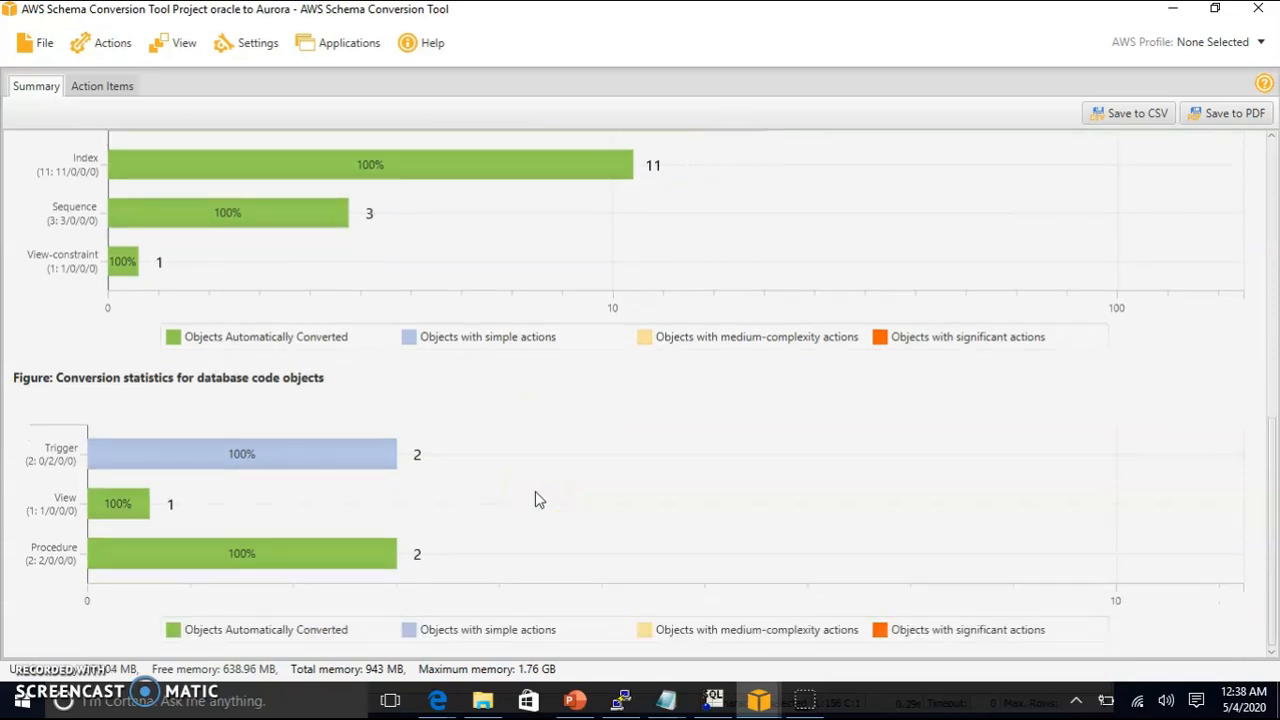
scroll(535, 492, "up", 3)
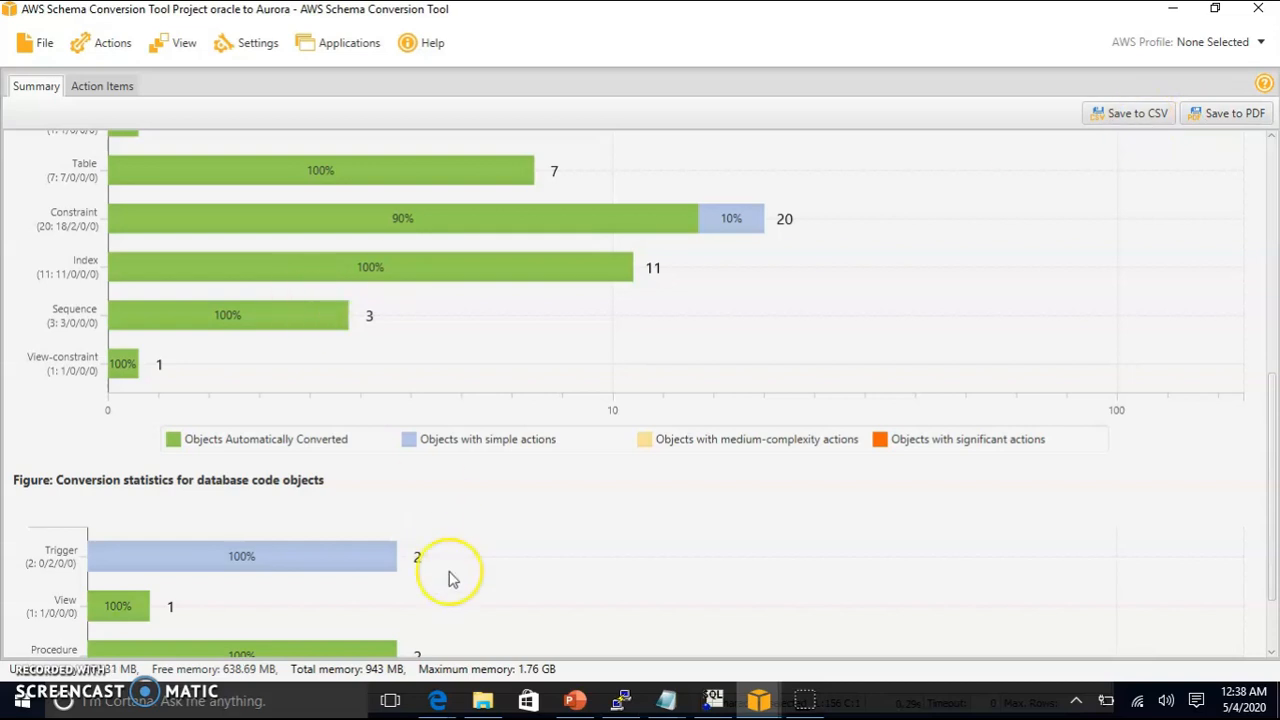
scroll(395, 553, "up", 6)
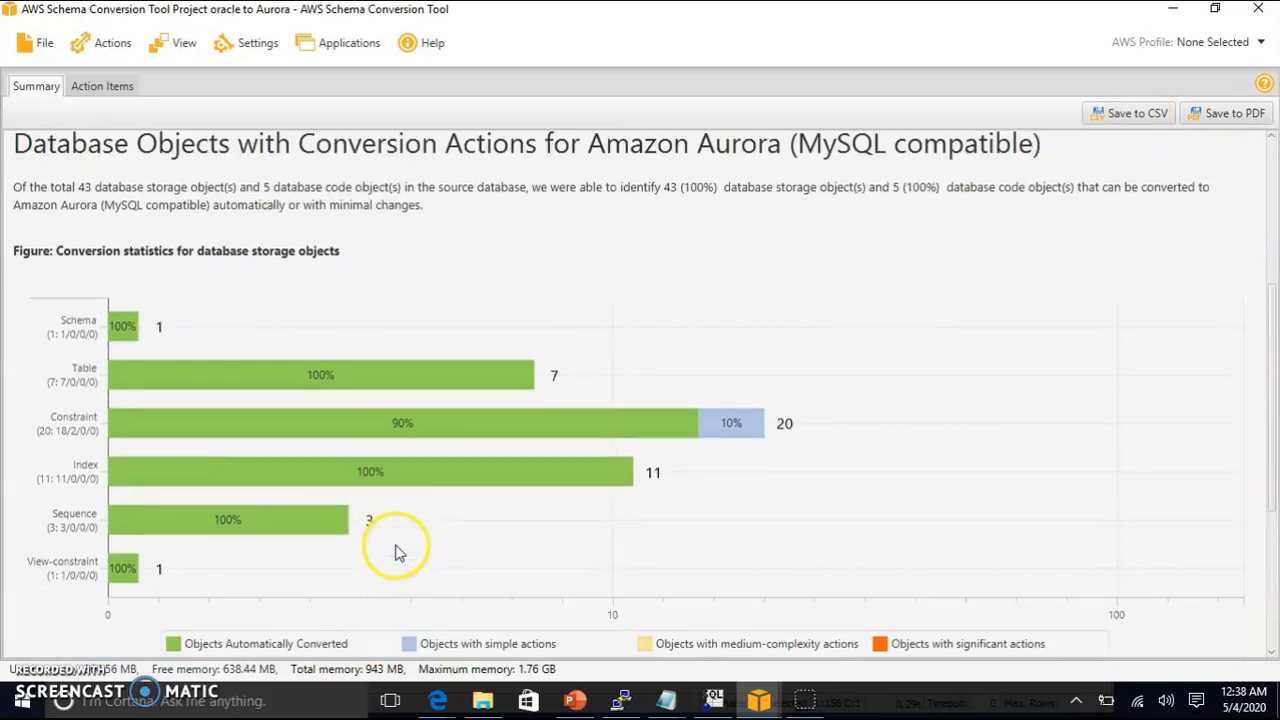
scroll(398, 553, "up", 2)
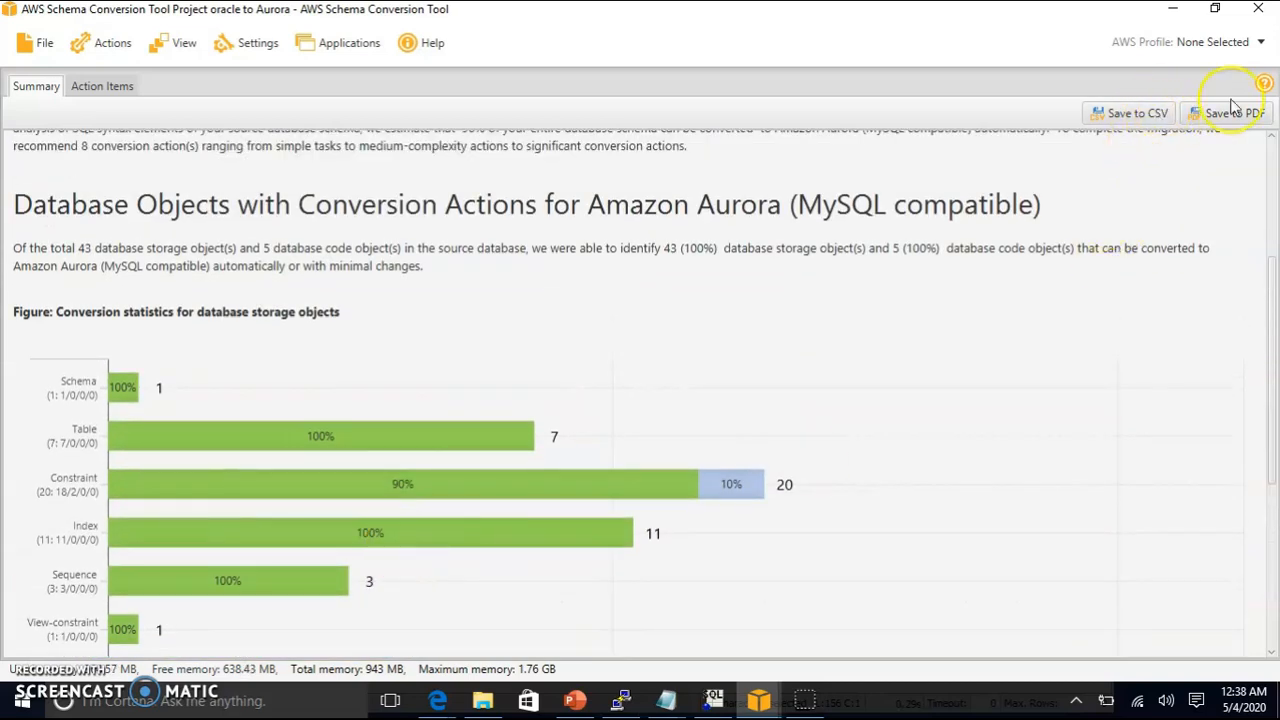
Step: In Action Items, expand HR > Views and review EMP_DETAILS_VIEW's source SQL
left_click(104, 87)
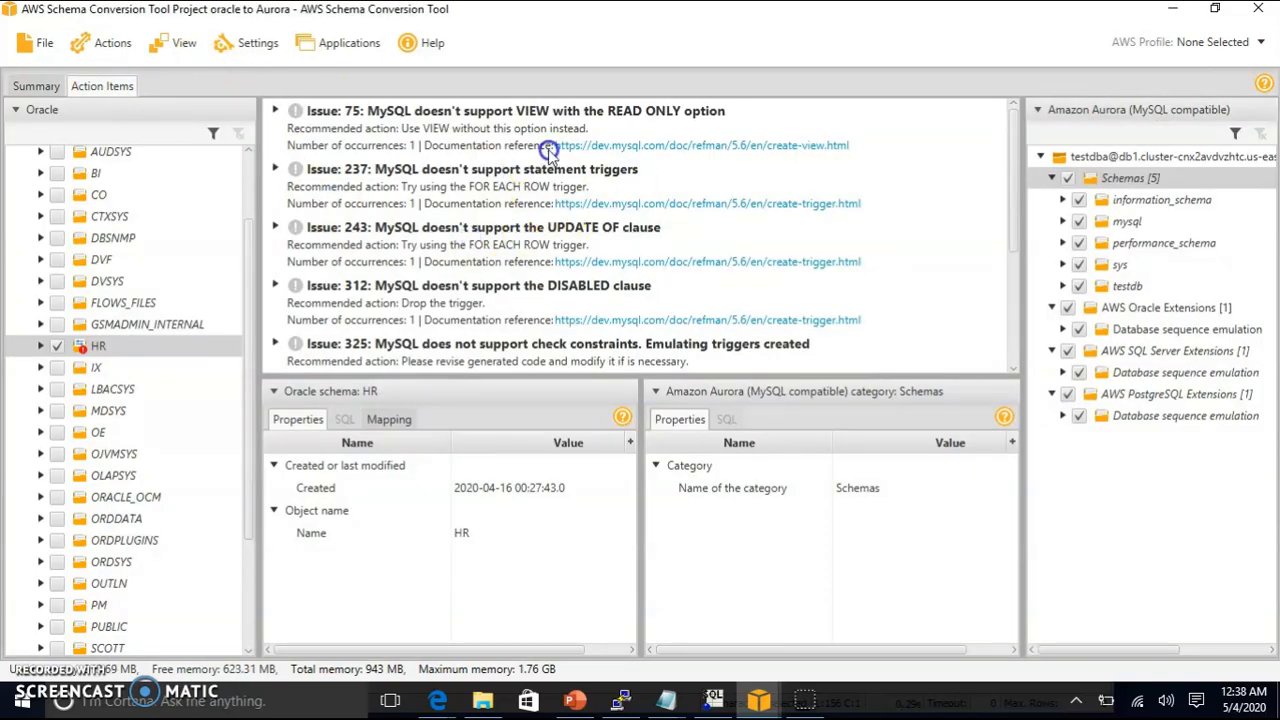
left_click(42, 347)
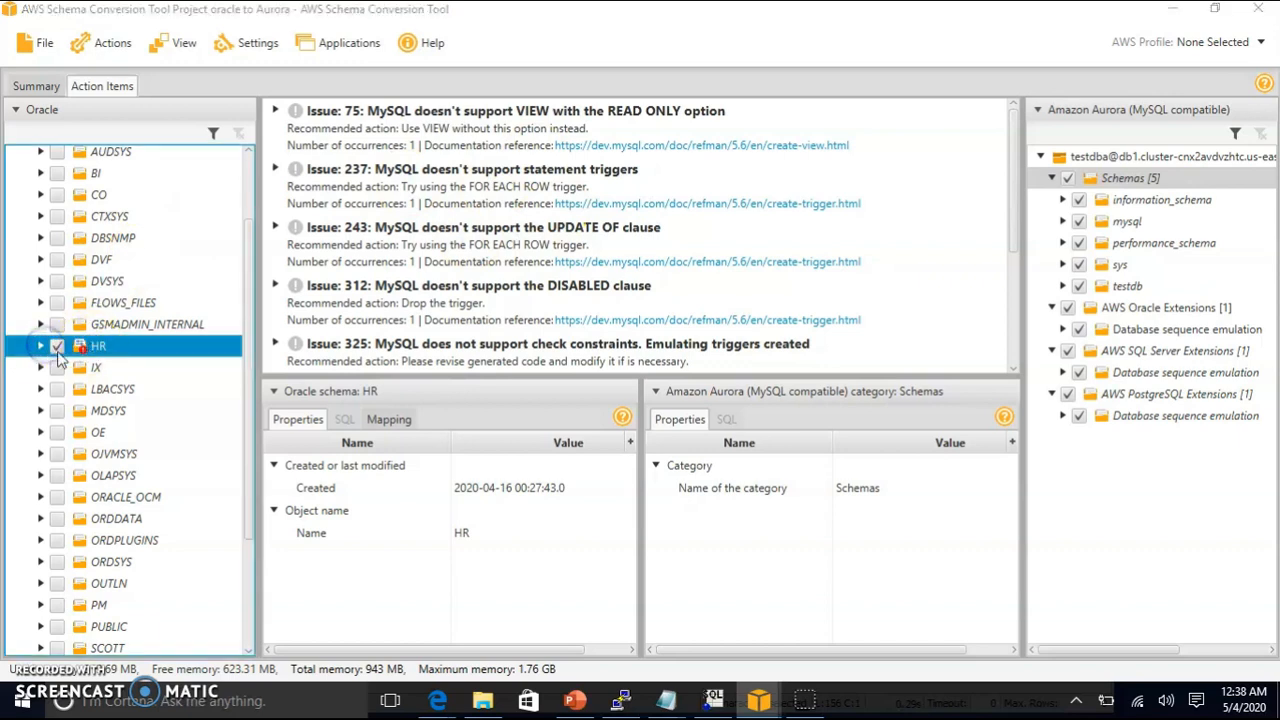
left_click(41, 346)
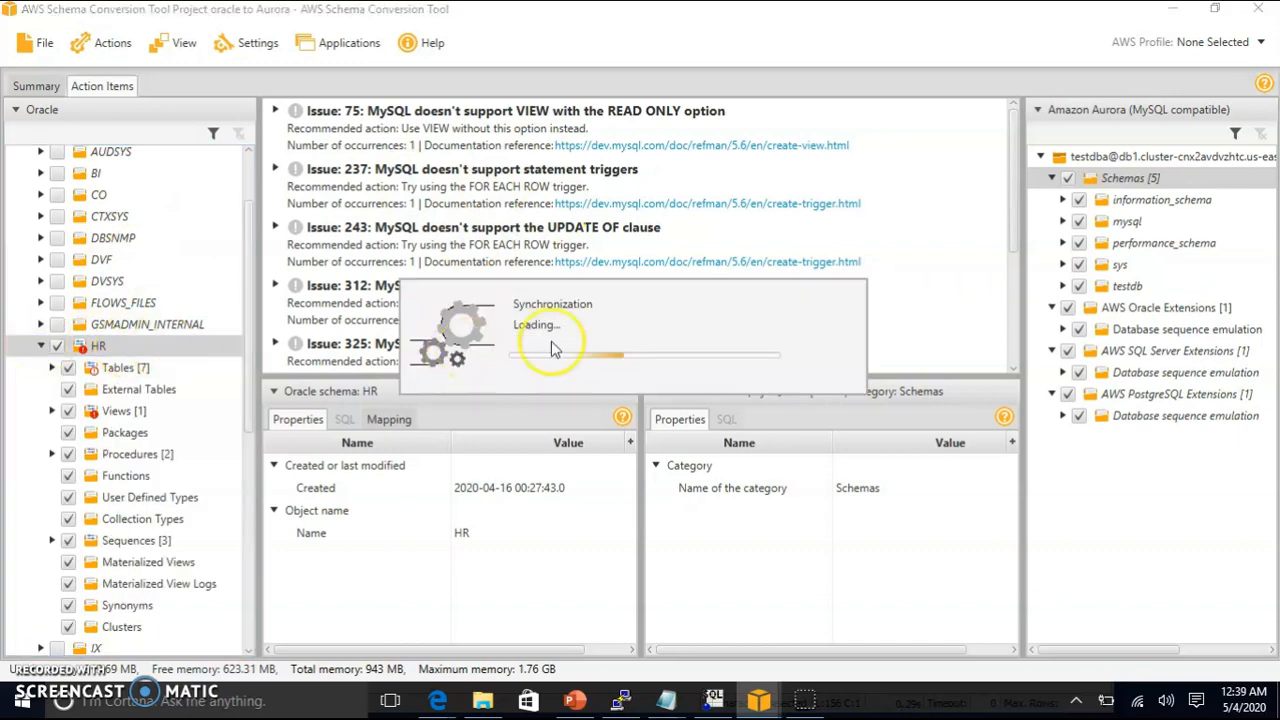
left_click(119, 412)
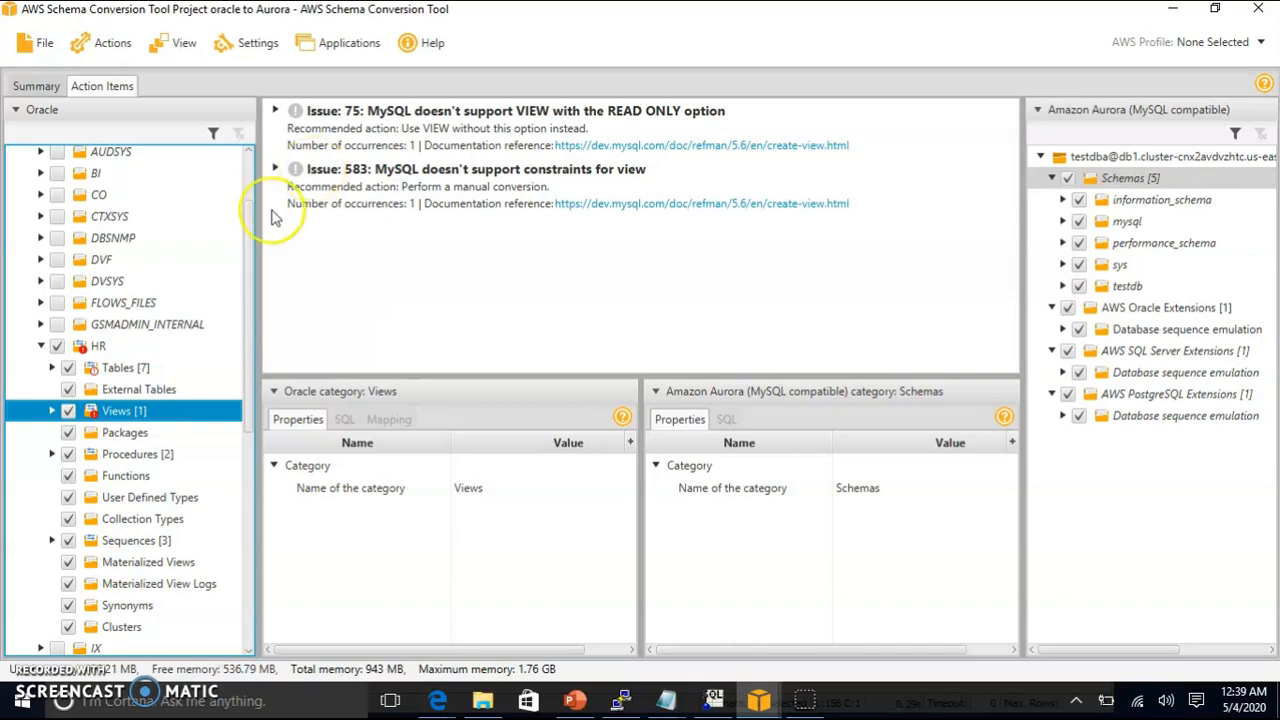
left_click(51, 411)
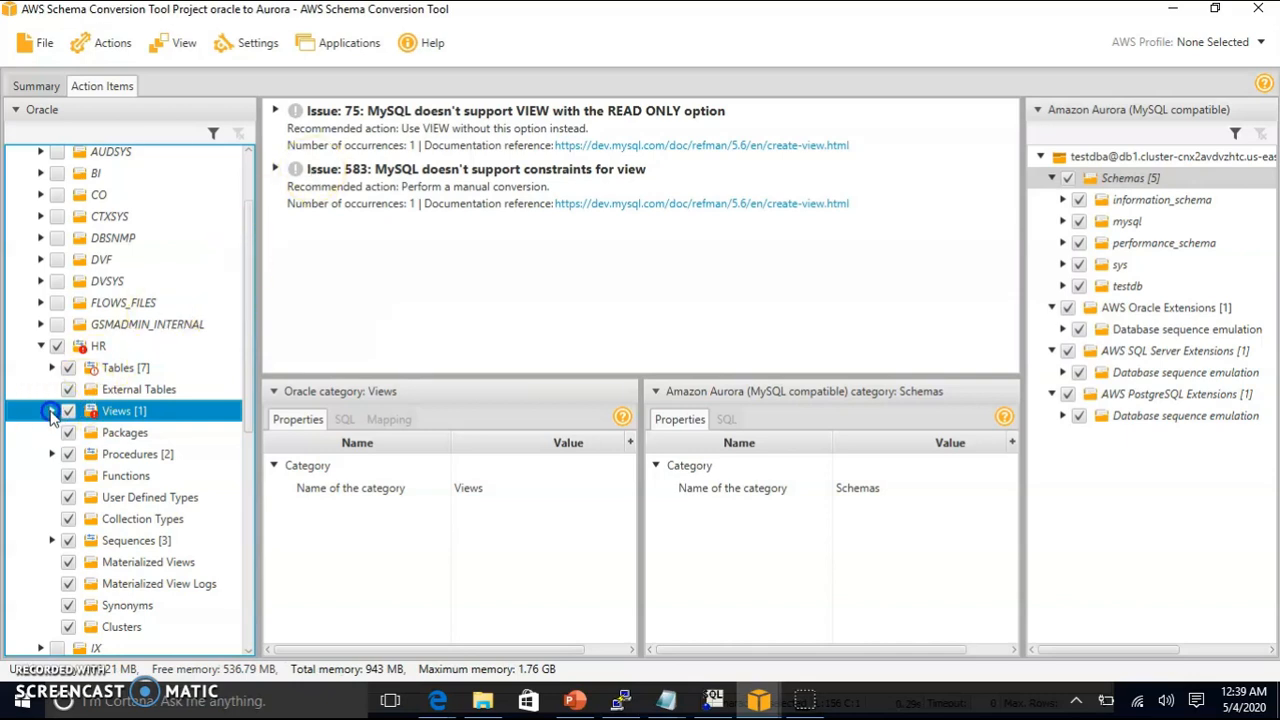
double_click(168, 418)
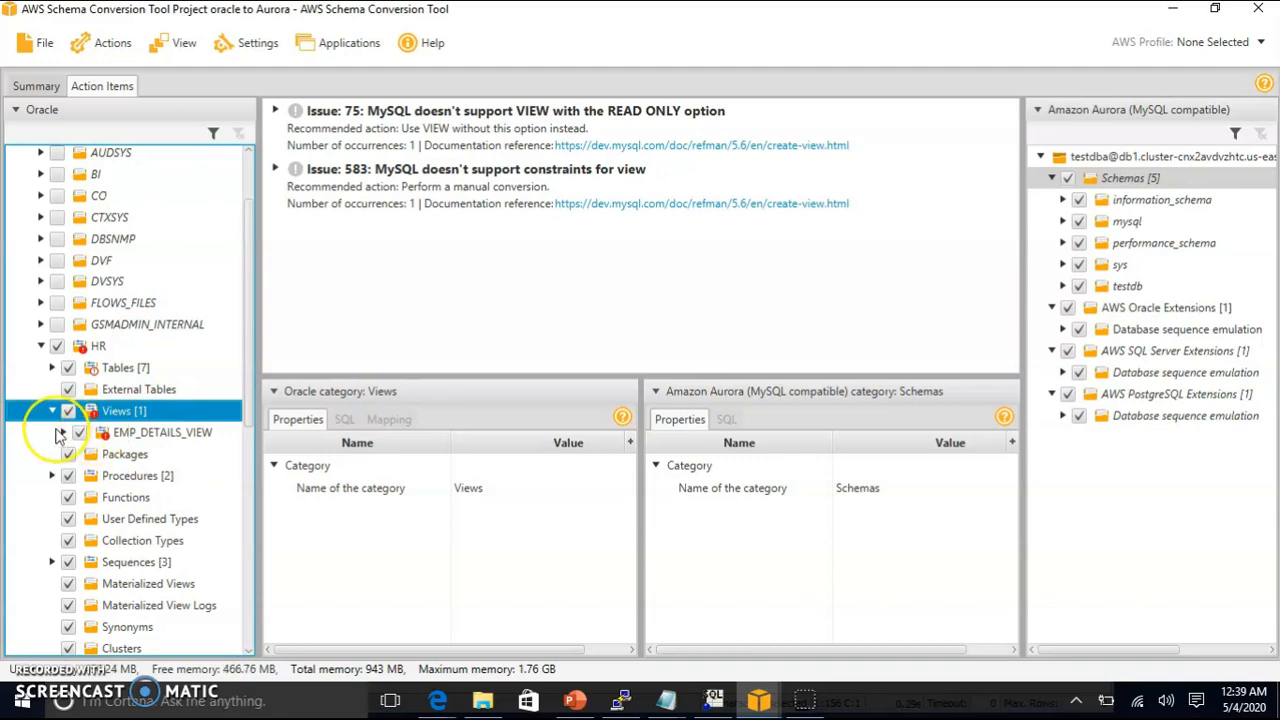
left_click(141, 437)
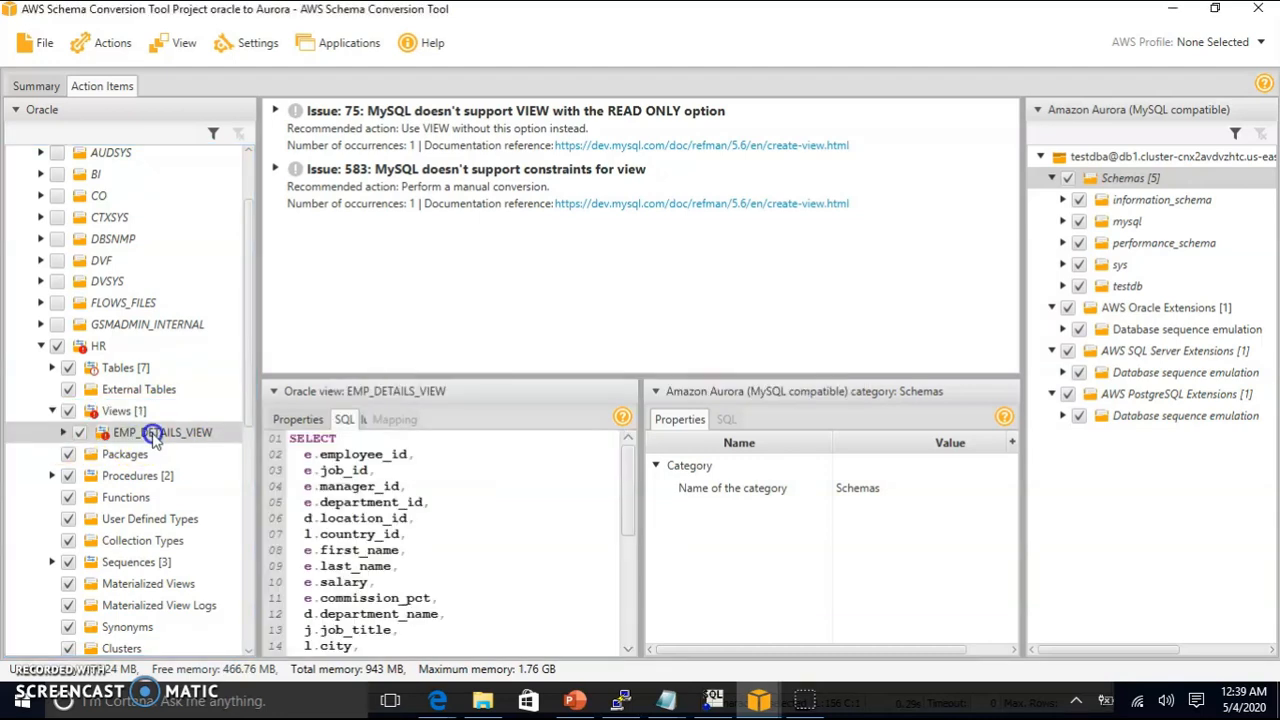
scroll(552, 505, "down", 2)
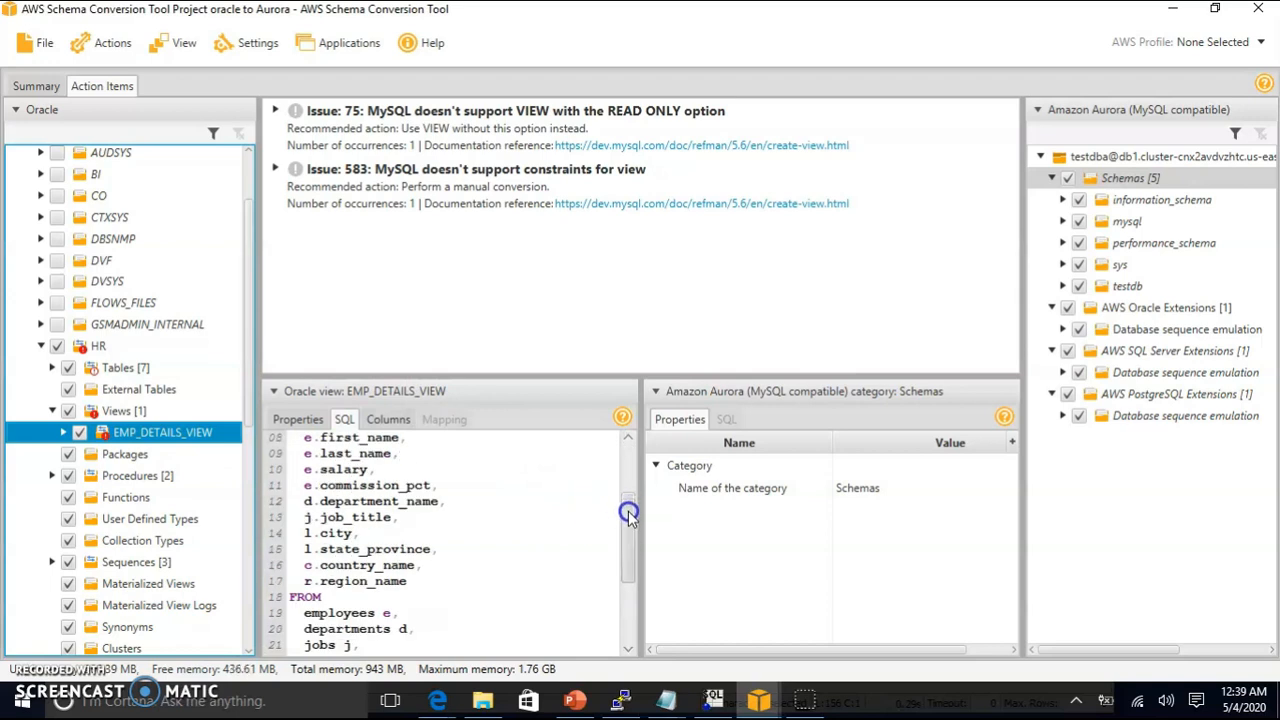
scroll(628, 560, "down", 1)
left_click_drag(628, 590, 623, 614)
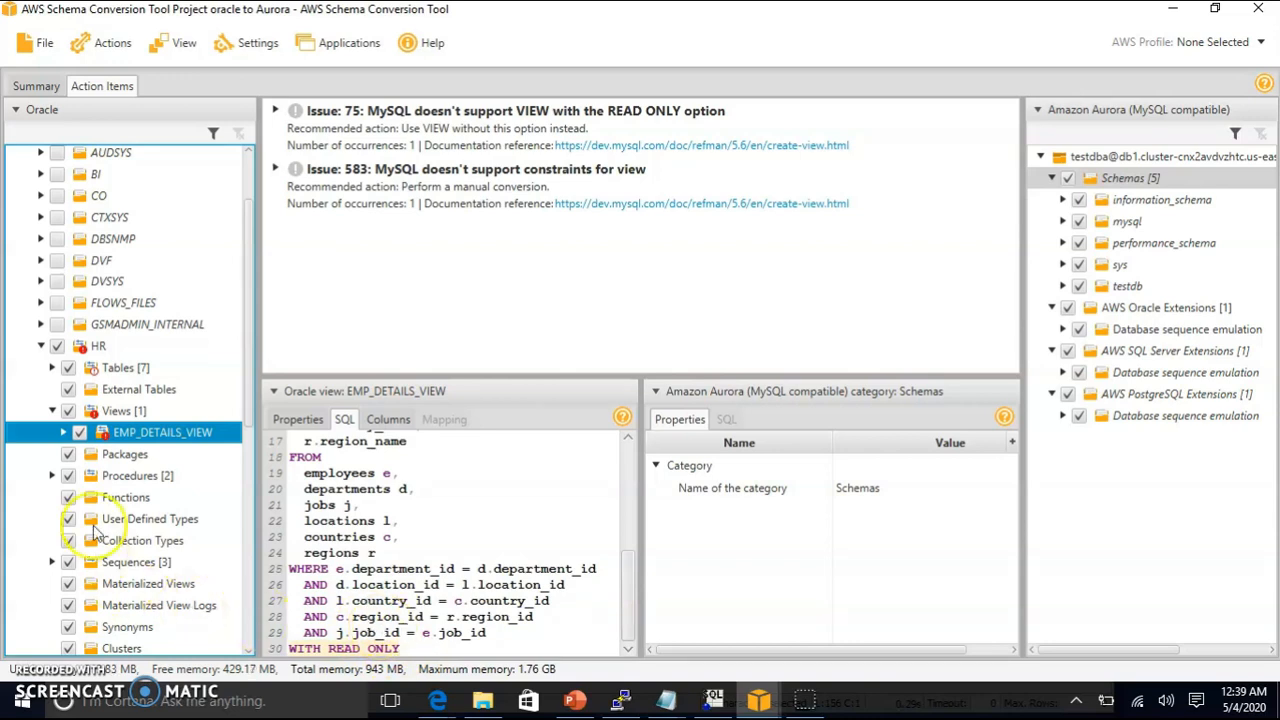
Step: Expand EMP_DETAILS_VIEW's Constraints and show SYS_C0010266's properties, flagged as issue 583
left_click(61, 433)
left_click(64, 436)
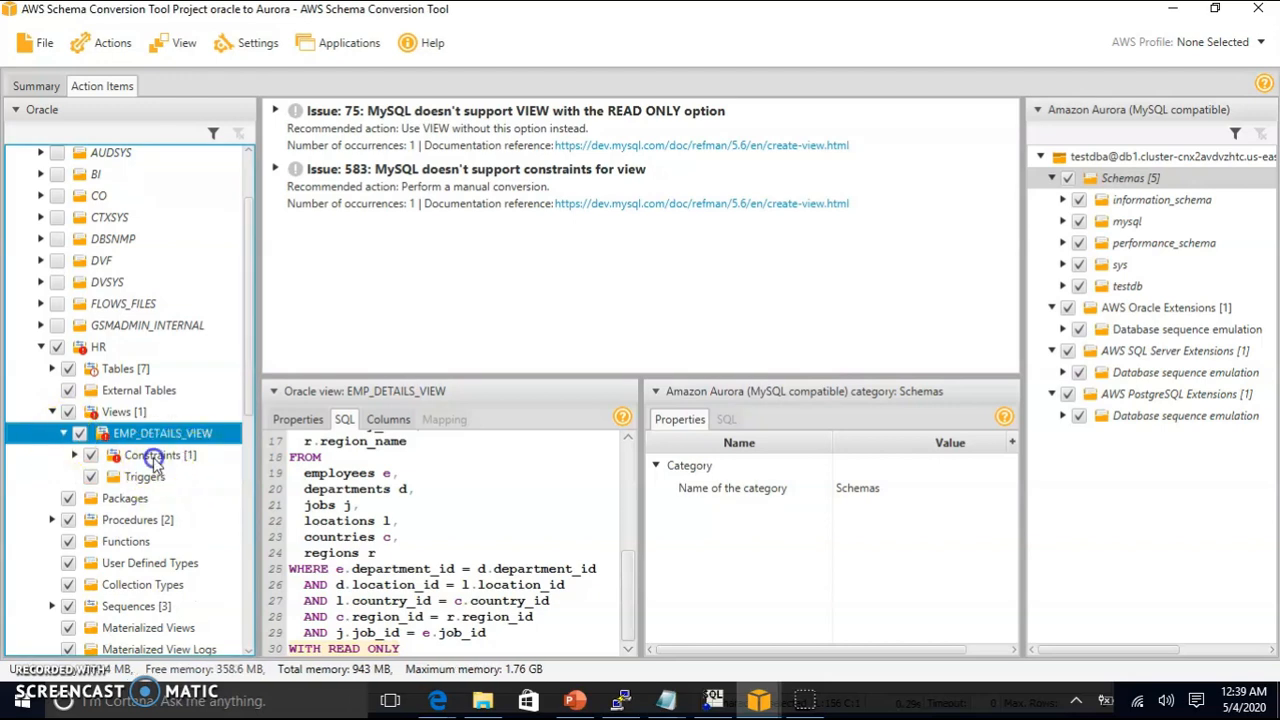
left_click(85, 457)
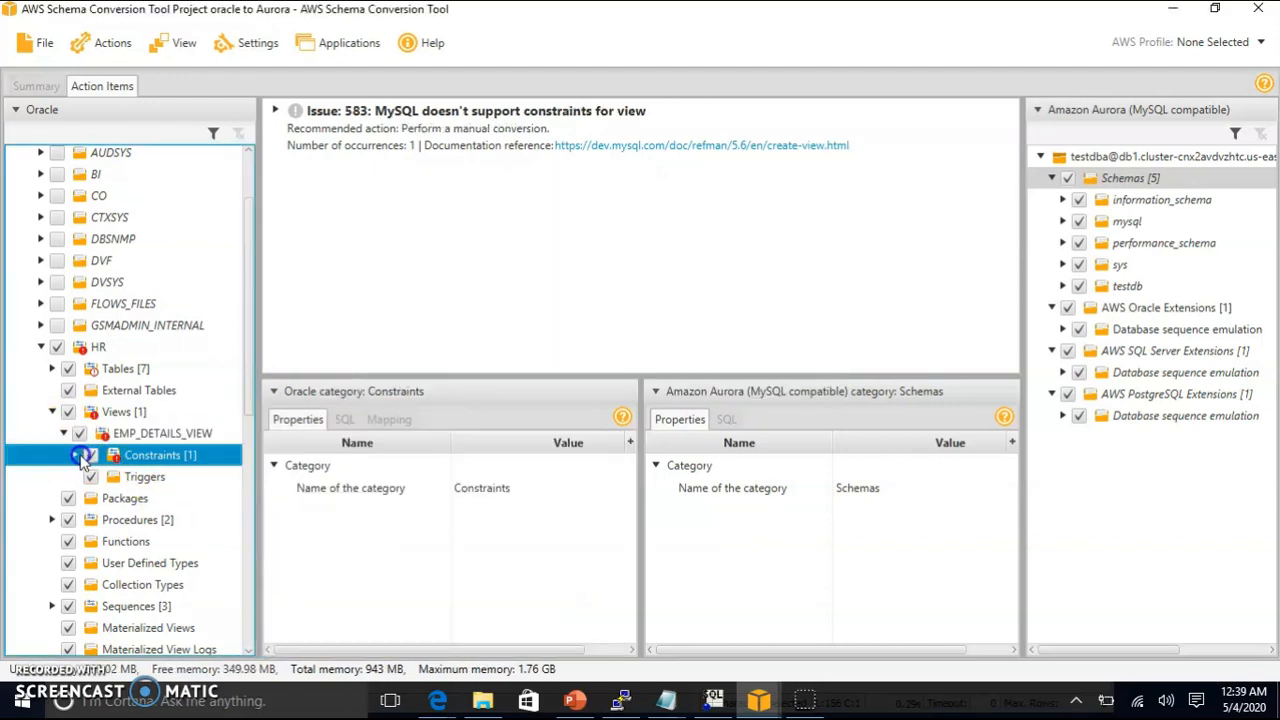
left_click(76, 456)
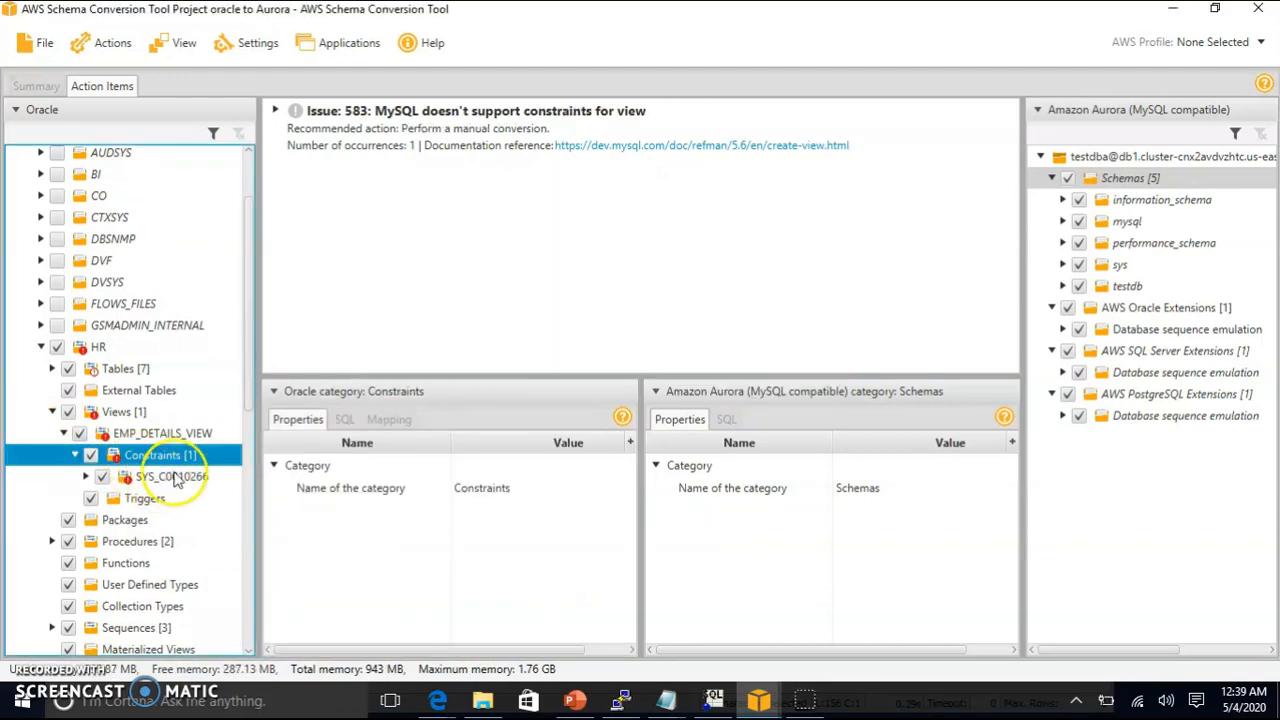
left_click(178, 476)
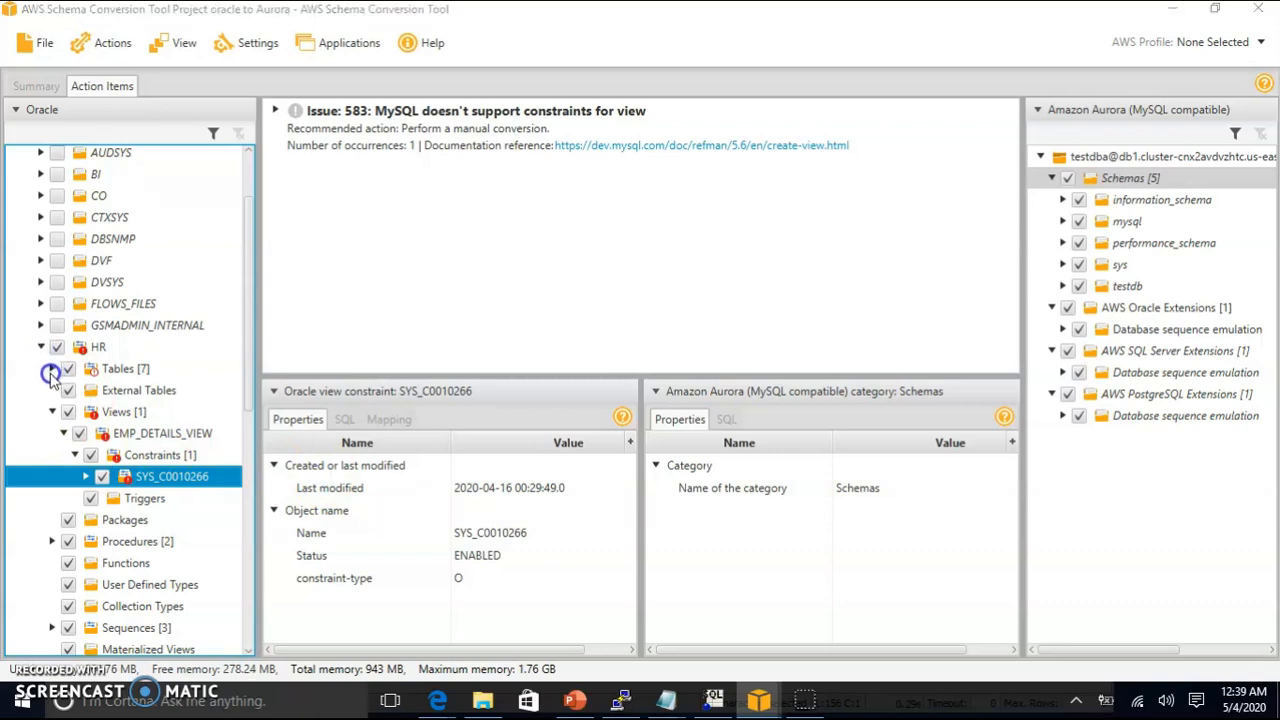
Step: Untick MDSYS and convert the HR schema to Aurora, replacing existing objects
left_click(54, 409)
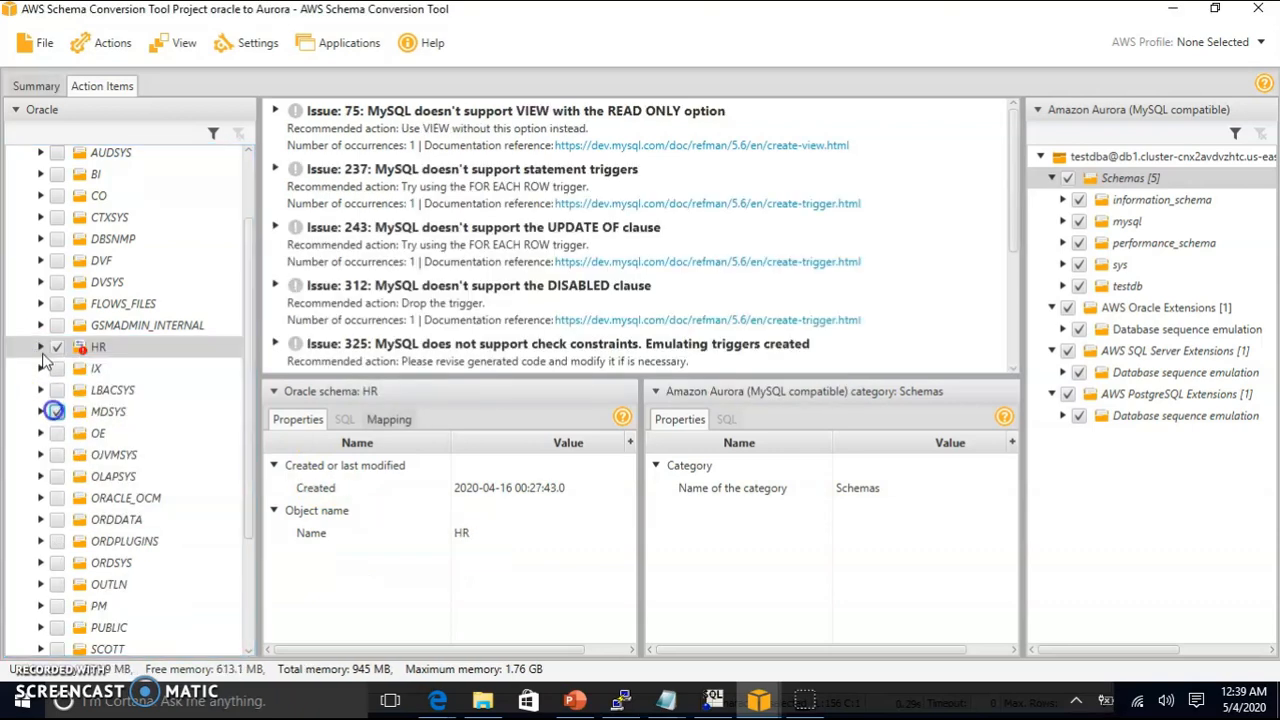
left_click(57, 411)
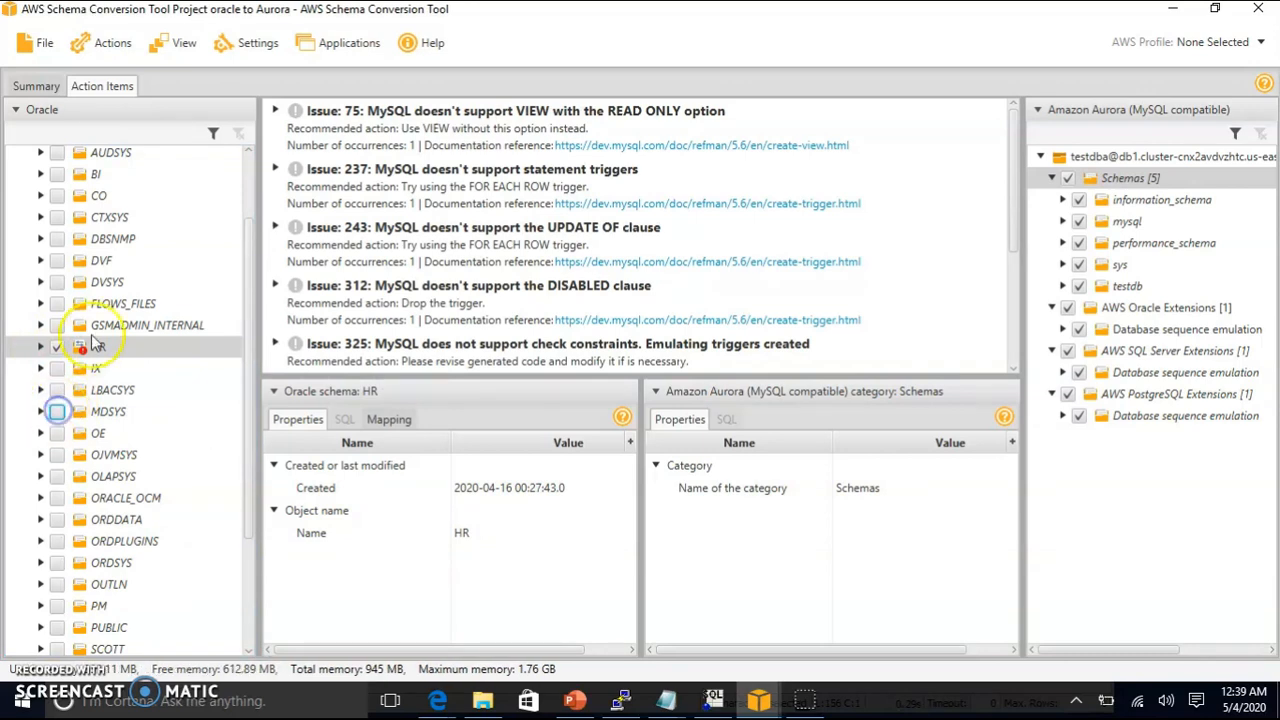
right_click(98, 348)
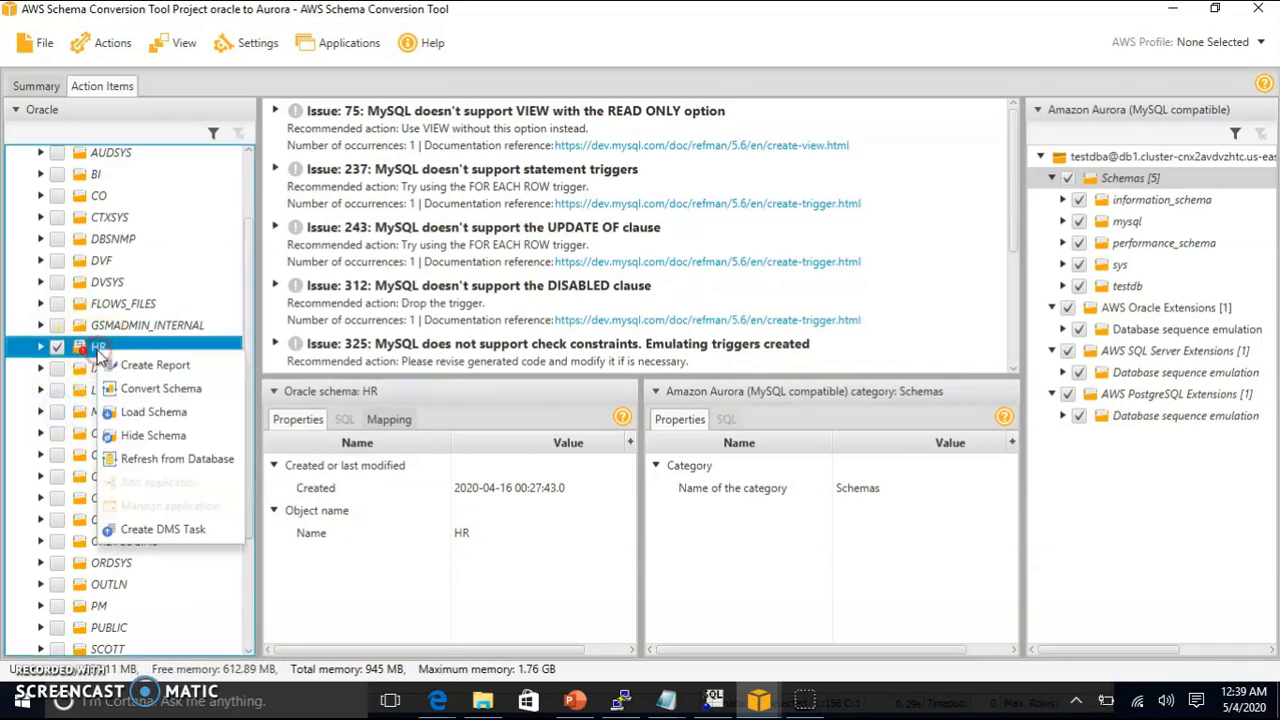
left_click(164, 390)
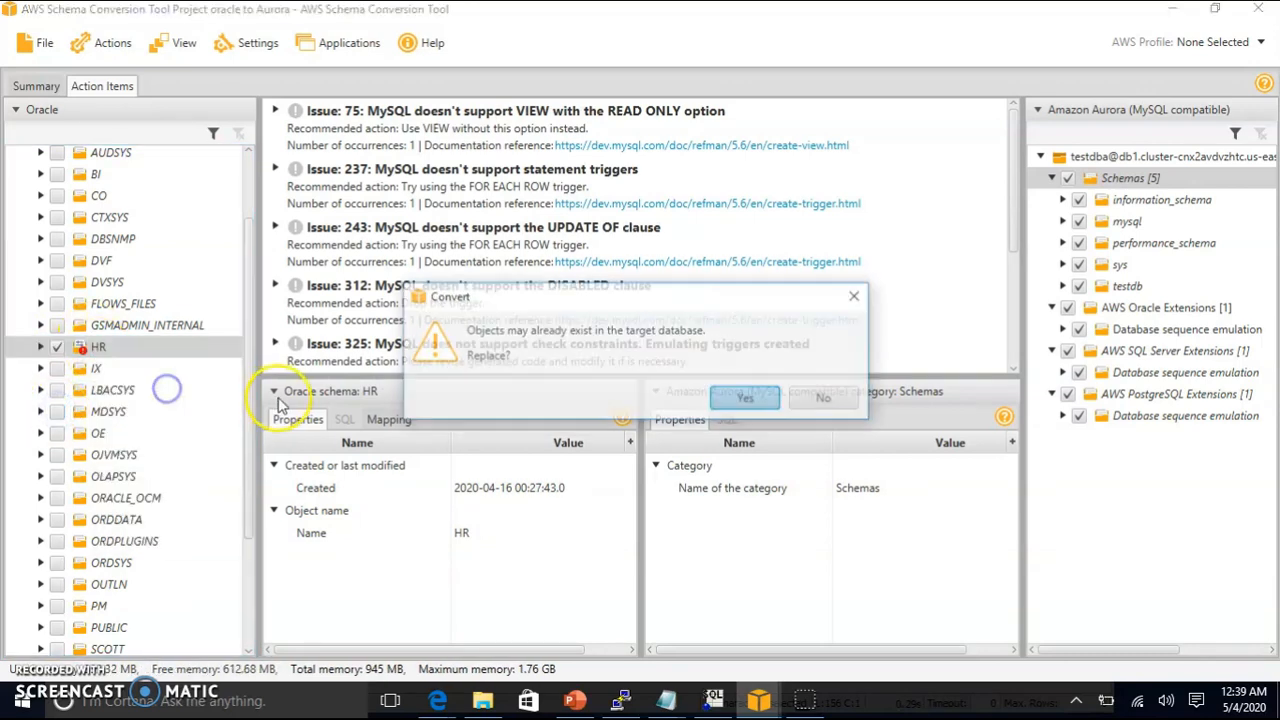
left_click(744, 399)
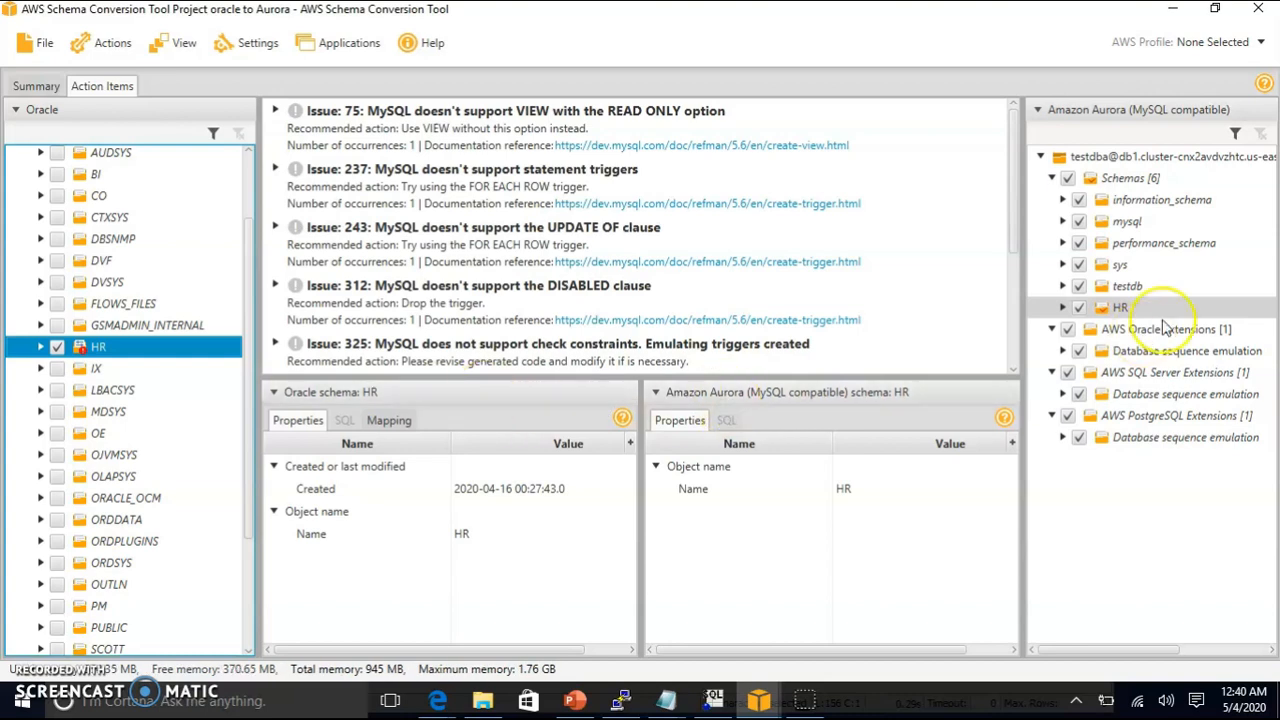
Step: Expand the converted HR > Views in the Aurora tree and review EMP_DETAILS_VIEW's SQL
left_click(1066, 307)
left_click(1063, 307)
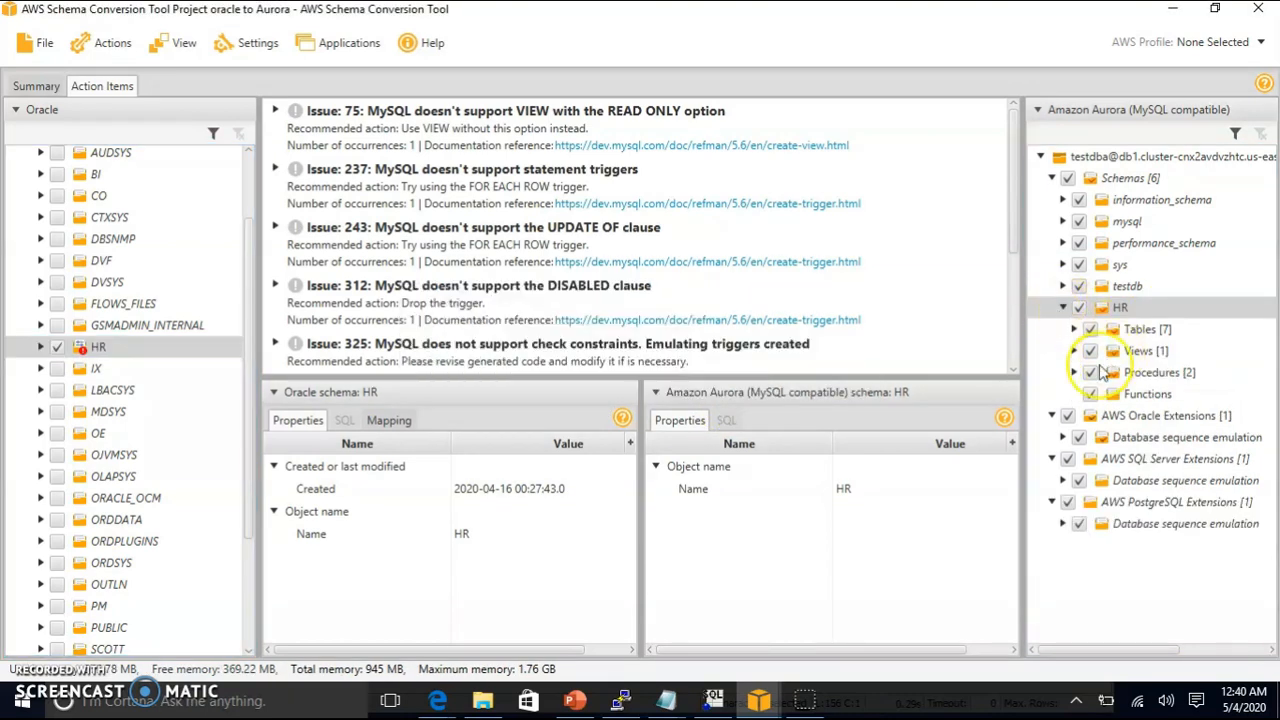
left_click(1075, 352)
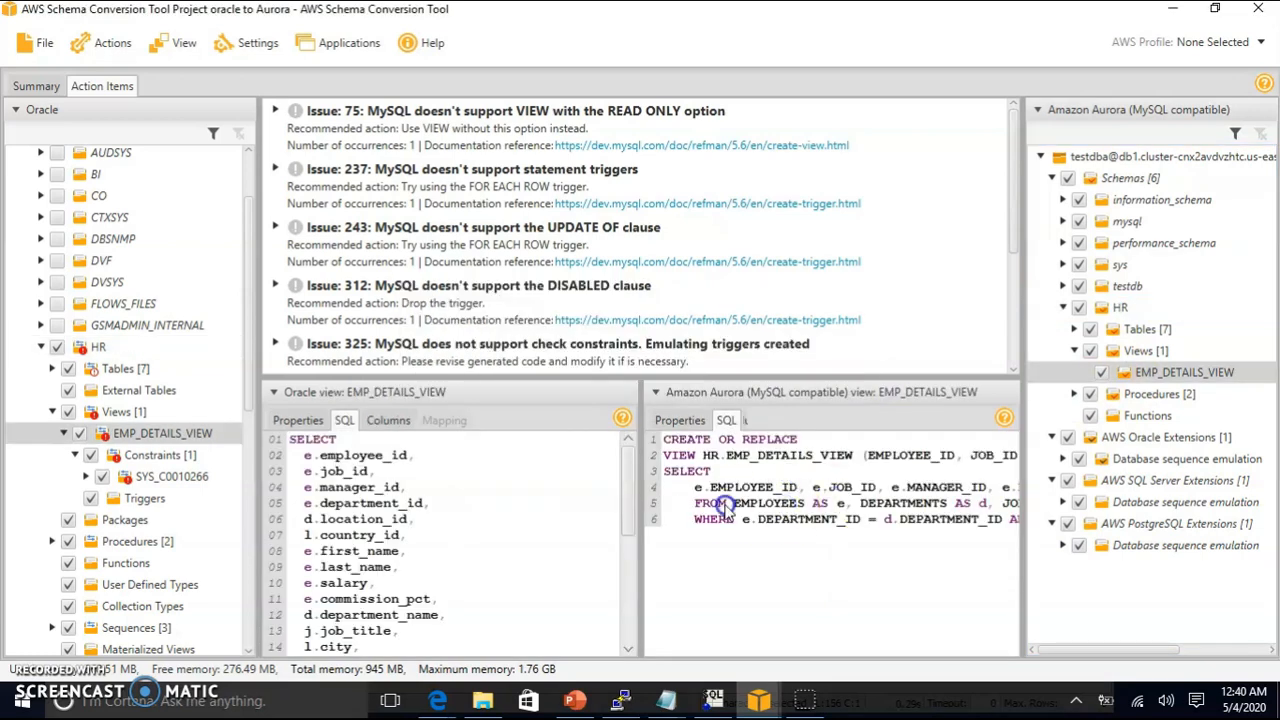
left_click_drag(631, 512, 634, 646)
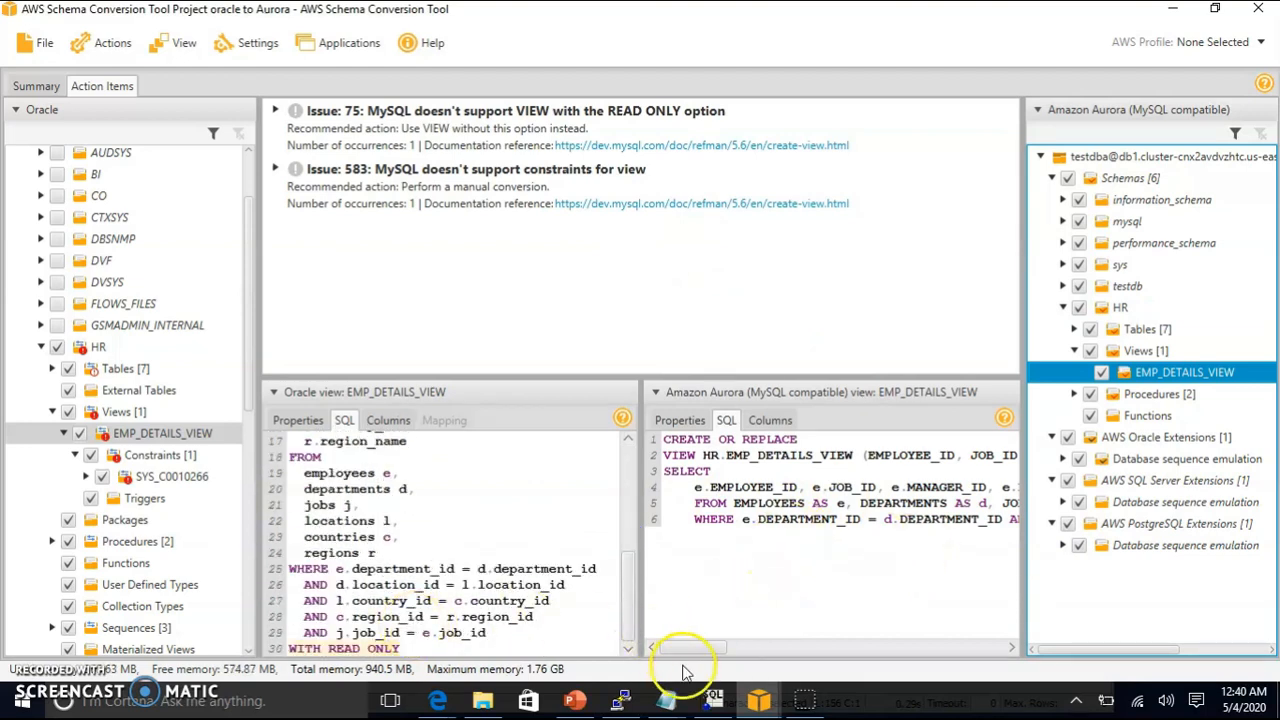
left_click_drag(722, 648, 666, 650)
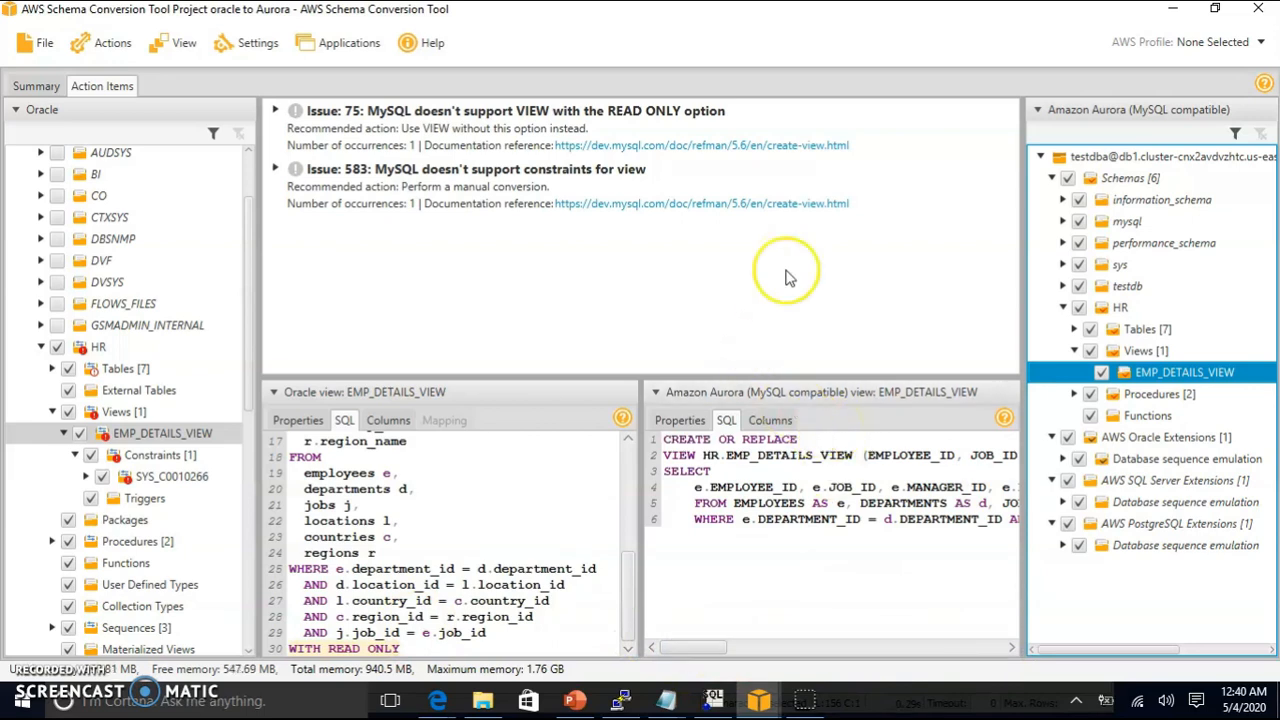
left_click(1074, 352)
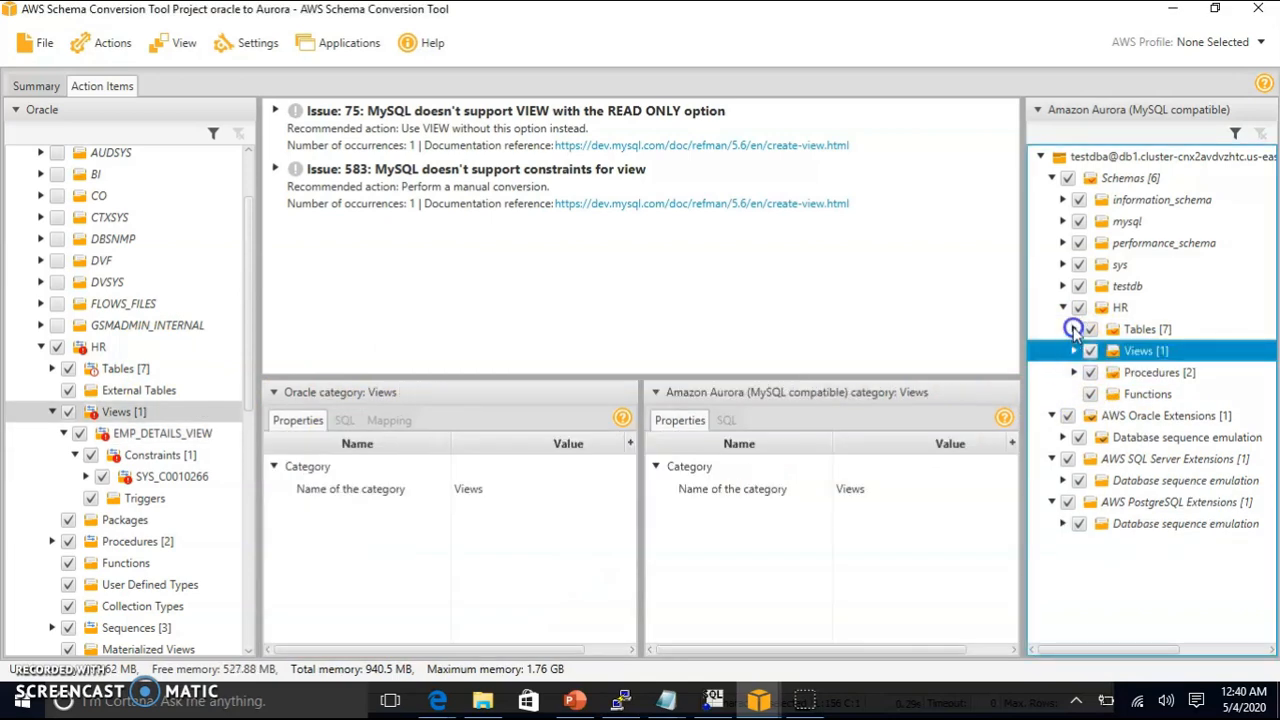
Step: Apply the converted HR schema to the Aurora database, confirming with Yes
double_click(1120, 310)
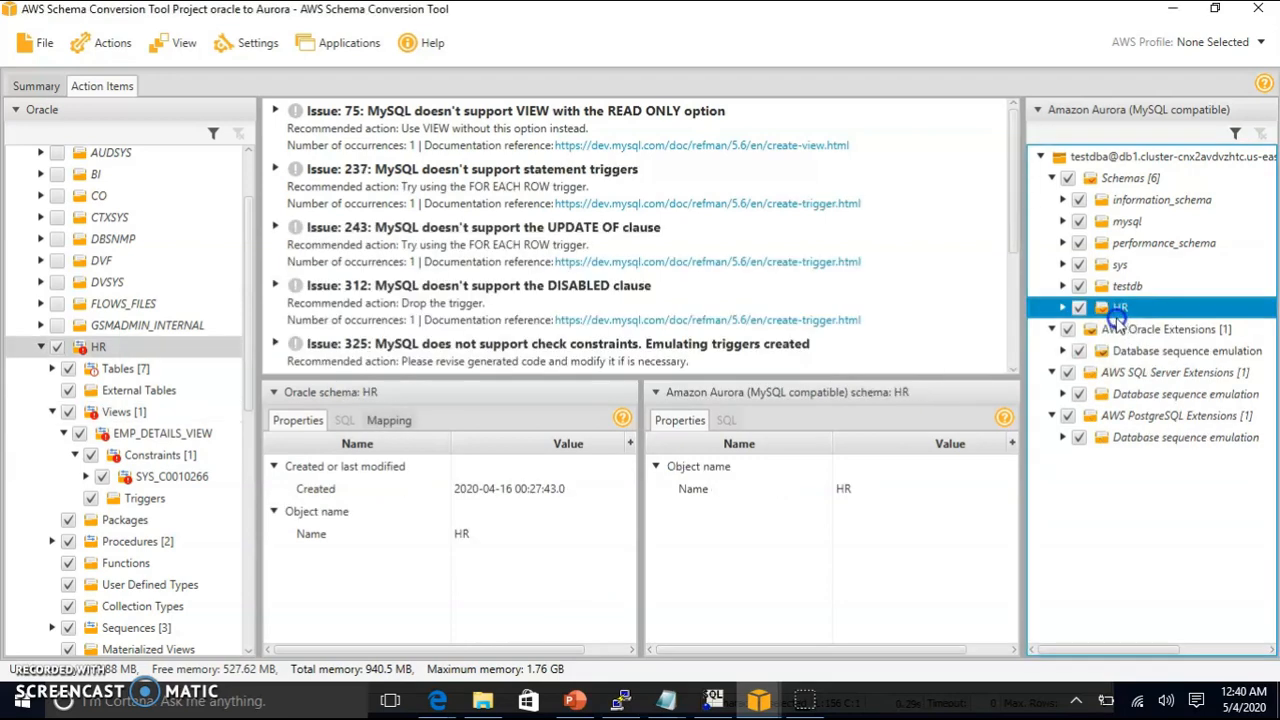
right_click(1117, 312)
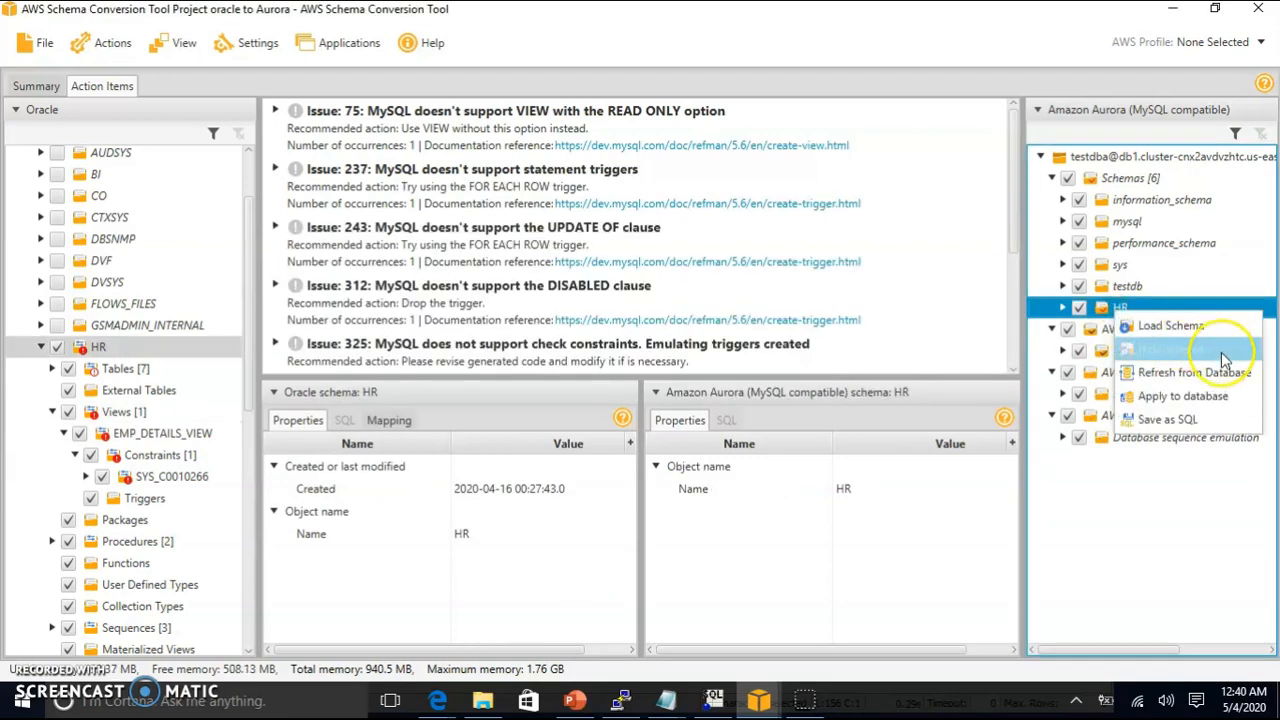
left_click(1186, 398)
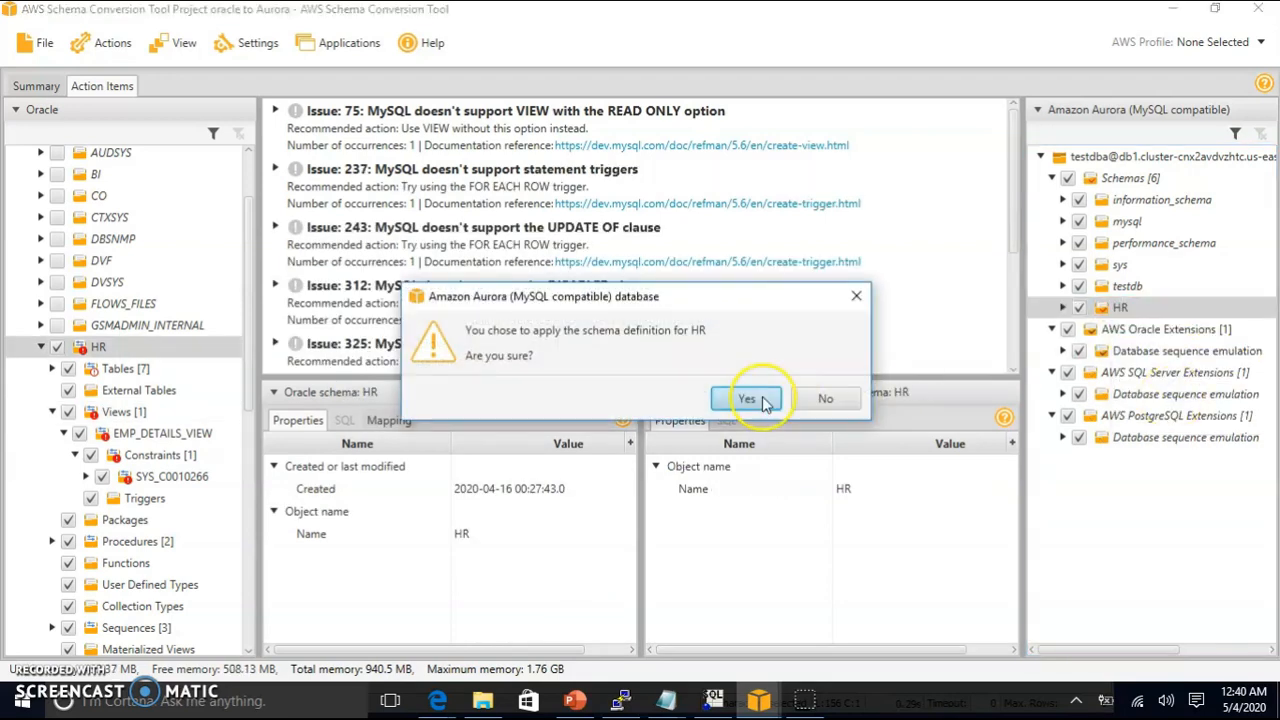
left_click(760, 399)
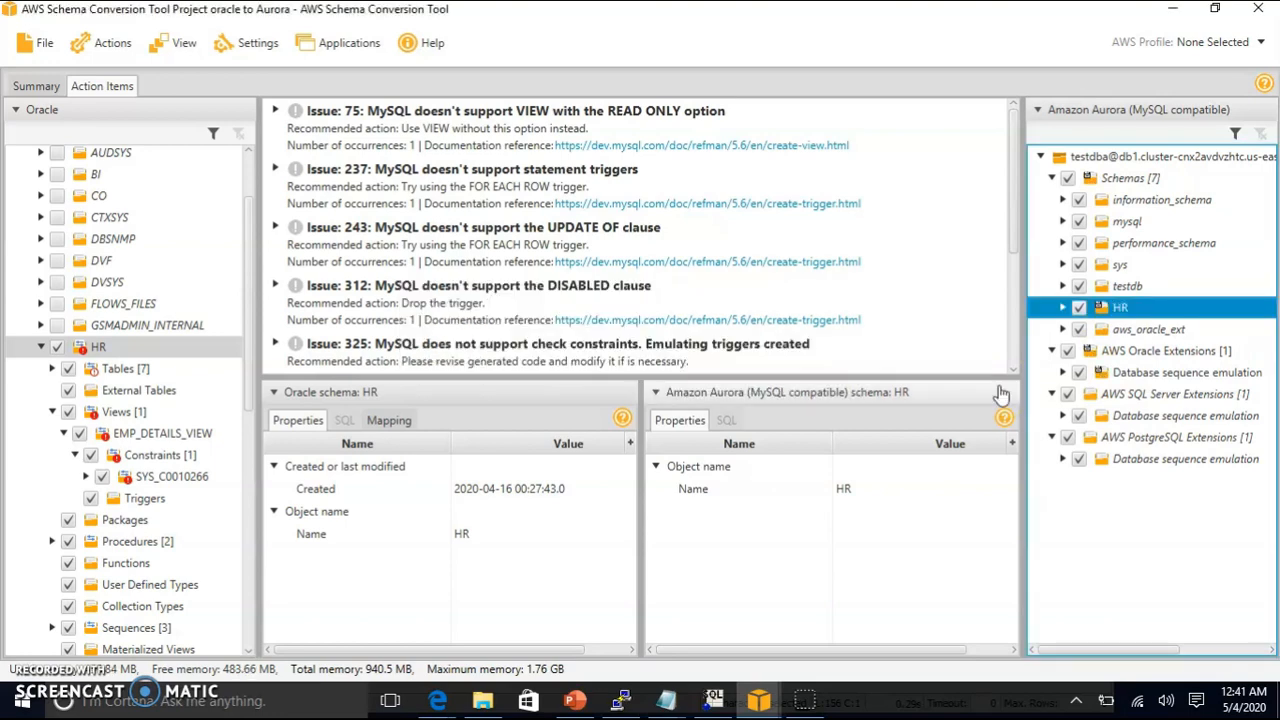
Step: Refresh the Aurora HR schema from the database and exit the Schema Conversion Tool
right_click(1135, 312)
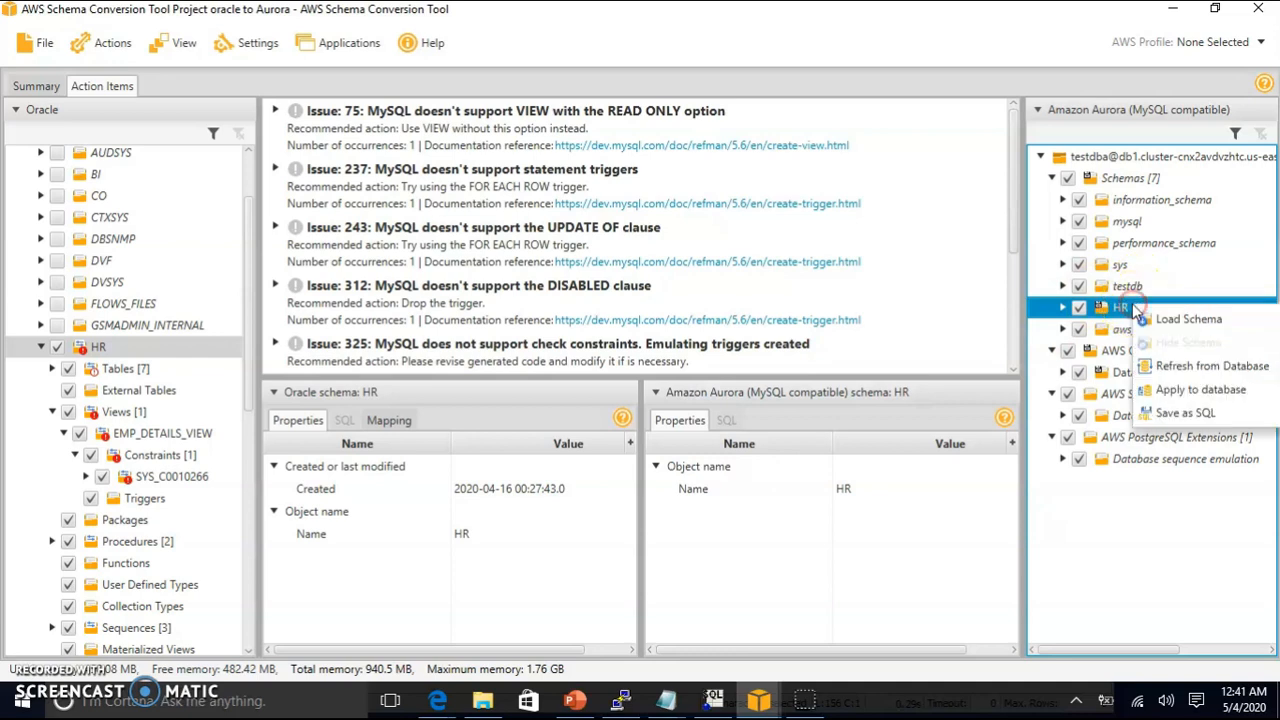
left_click(1210, 366)
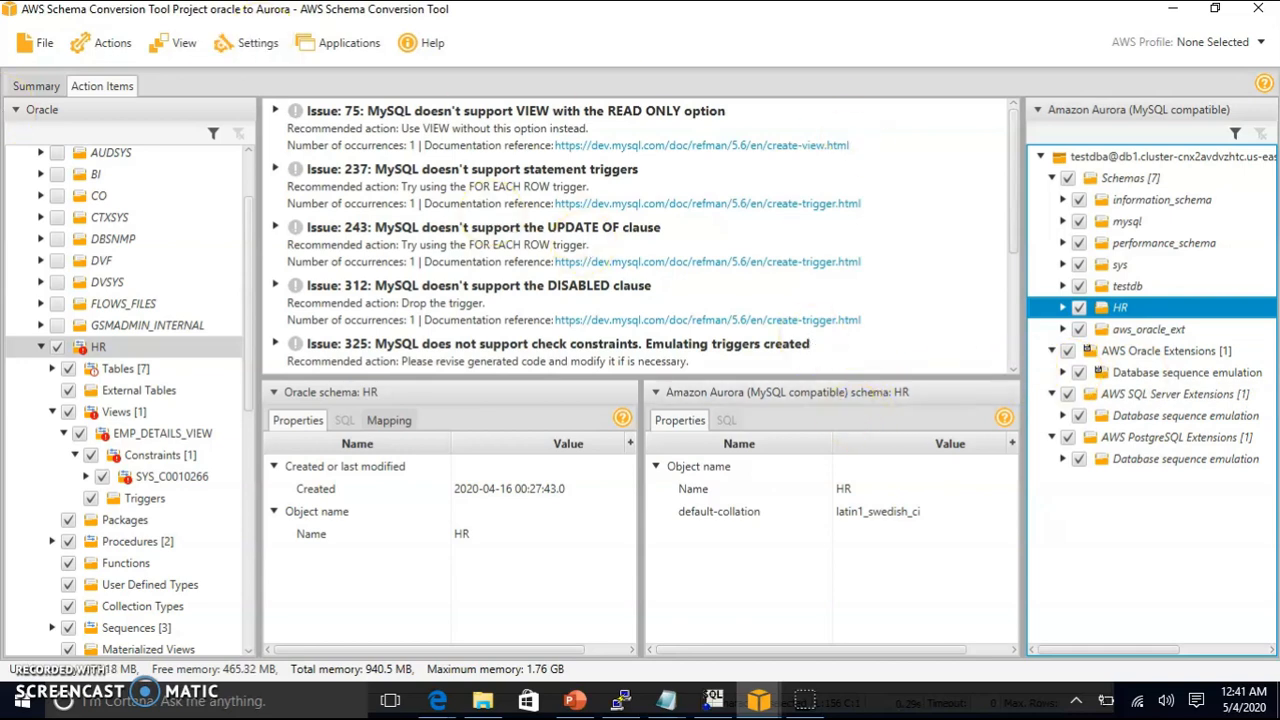
left_click(35, 45)
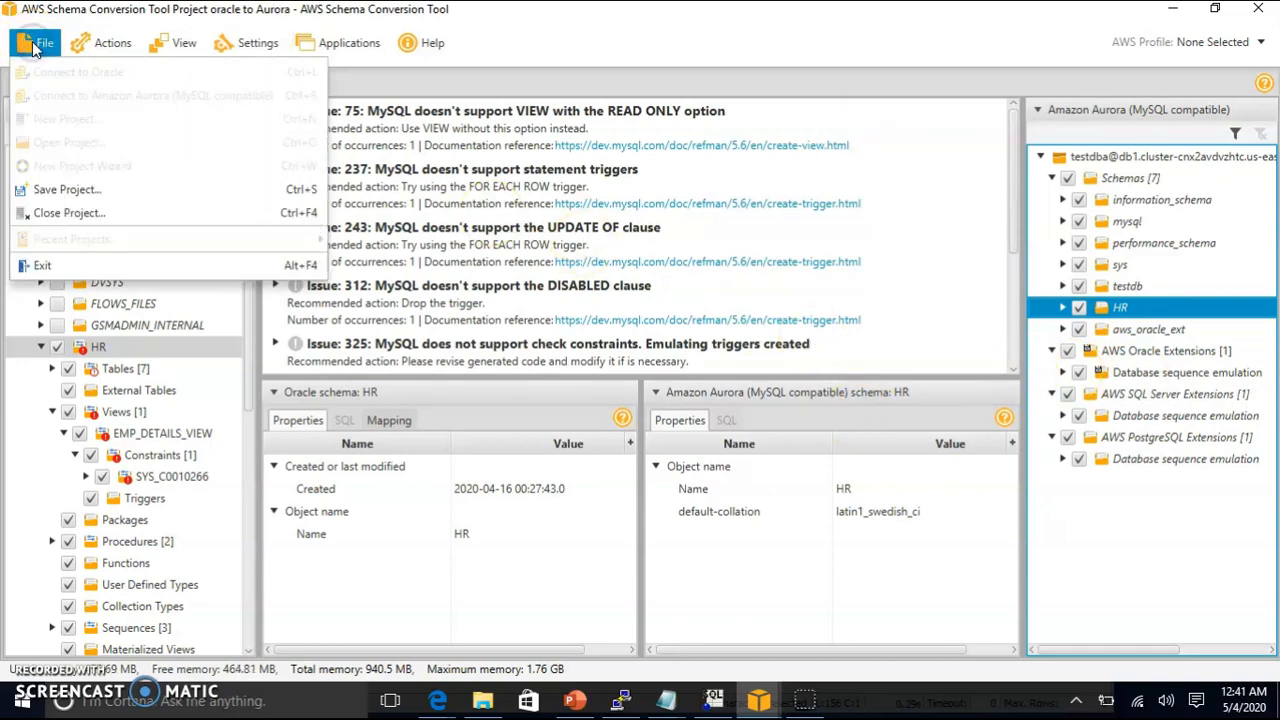
left_click(45, 265)
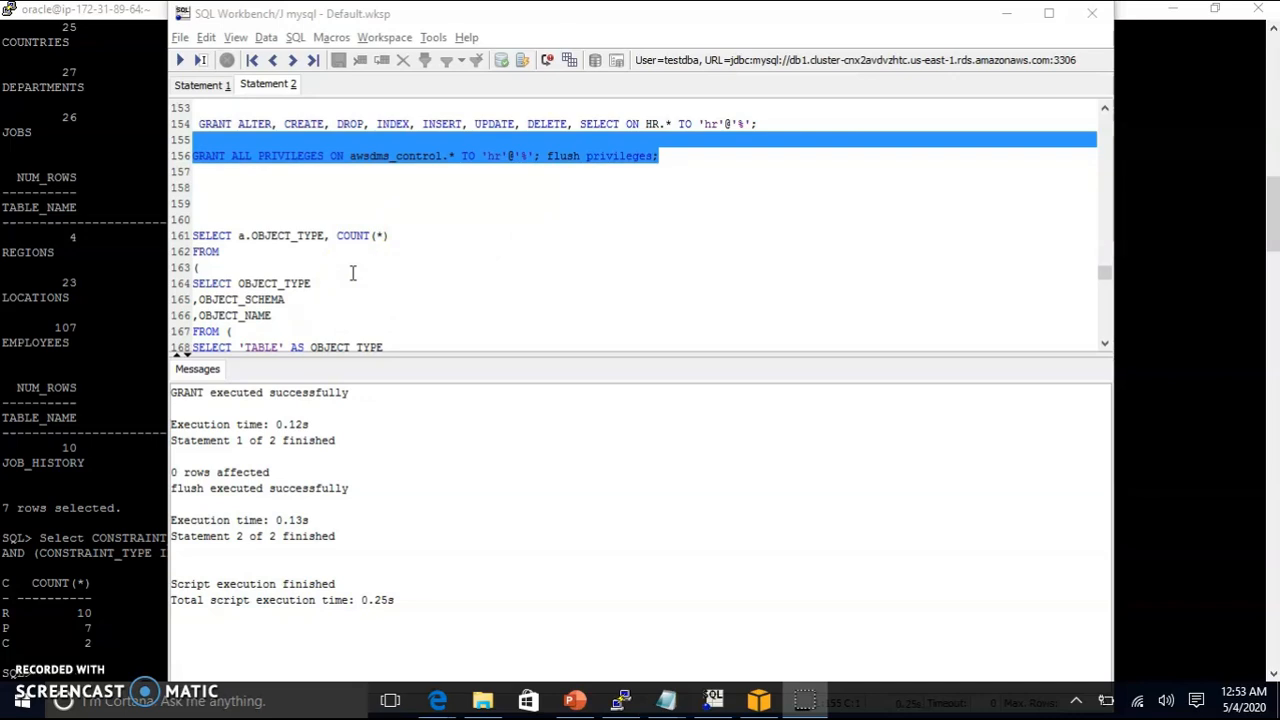
Step: Run the HR object-type count query against Aurora
scroll(352, 272, "down", 2)
scroll(320, 257, "up", 1)
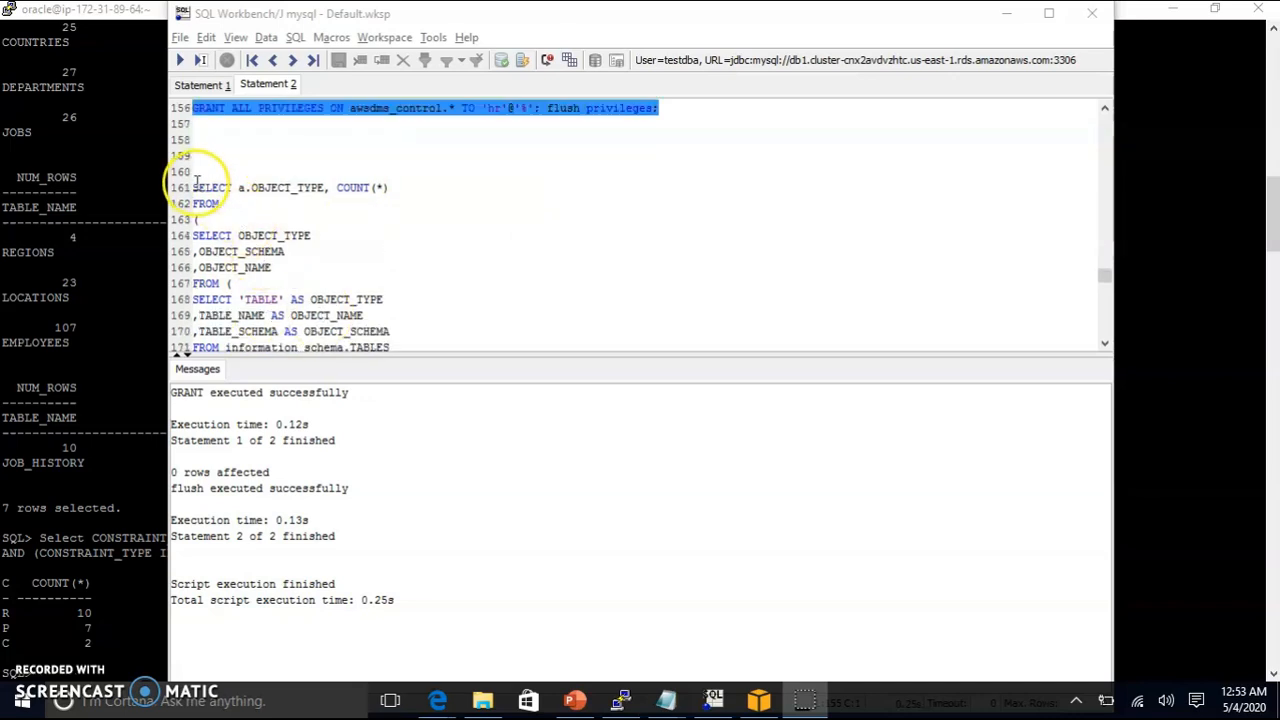
left_click_drag(188, 188, 362, 337)
left_click(181, 60)
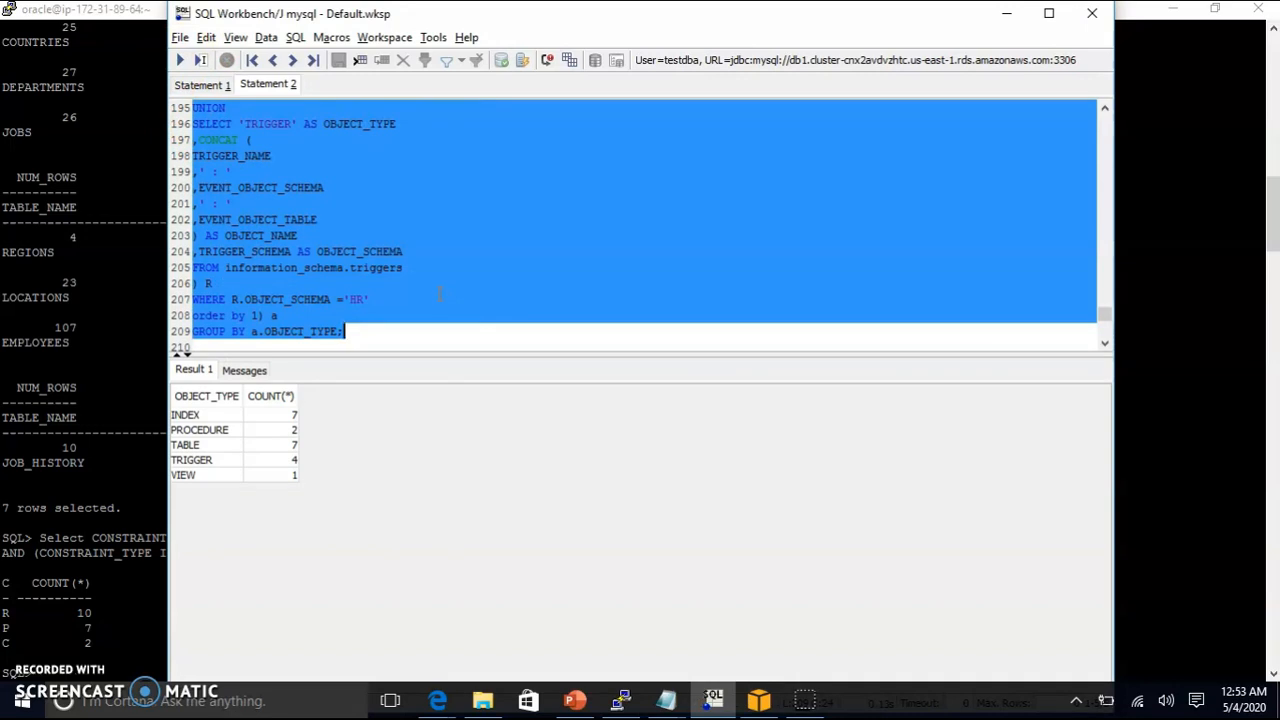
Step: Run the HR constraint-type count query: FOREIGN KEY 10, PRIMARY KEY 7, UNIQUE 1
scroll(438, 293, "down", 3)
left_click_drag(356, 269, 162, 230)
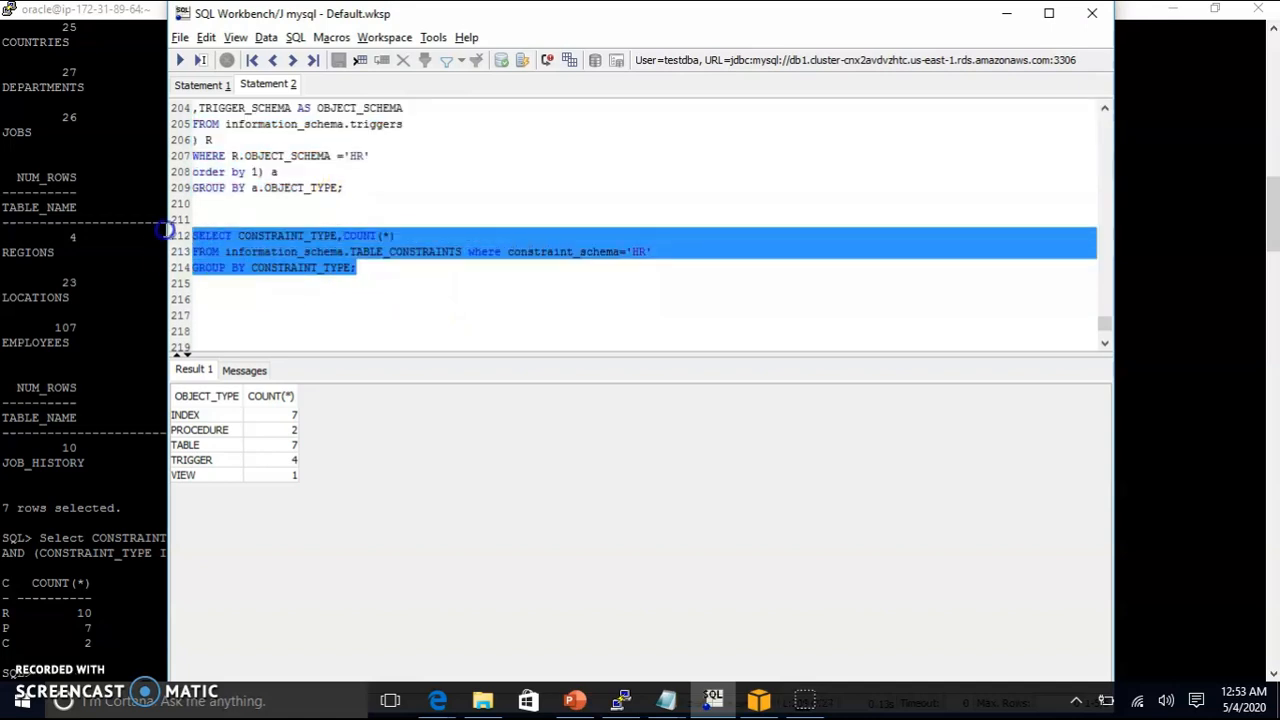
left_click(181, 60)
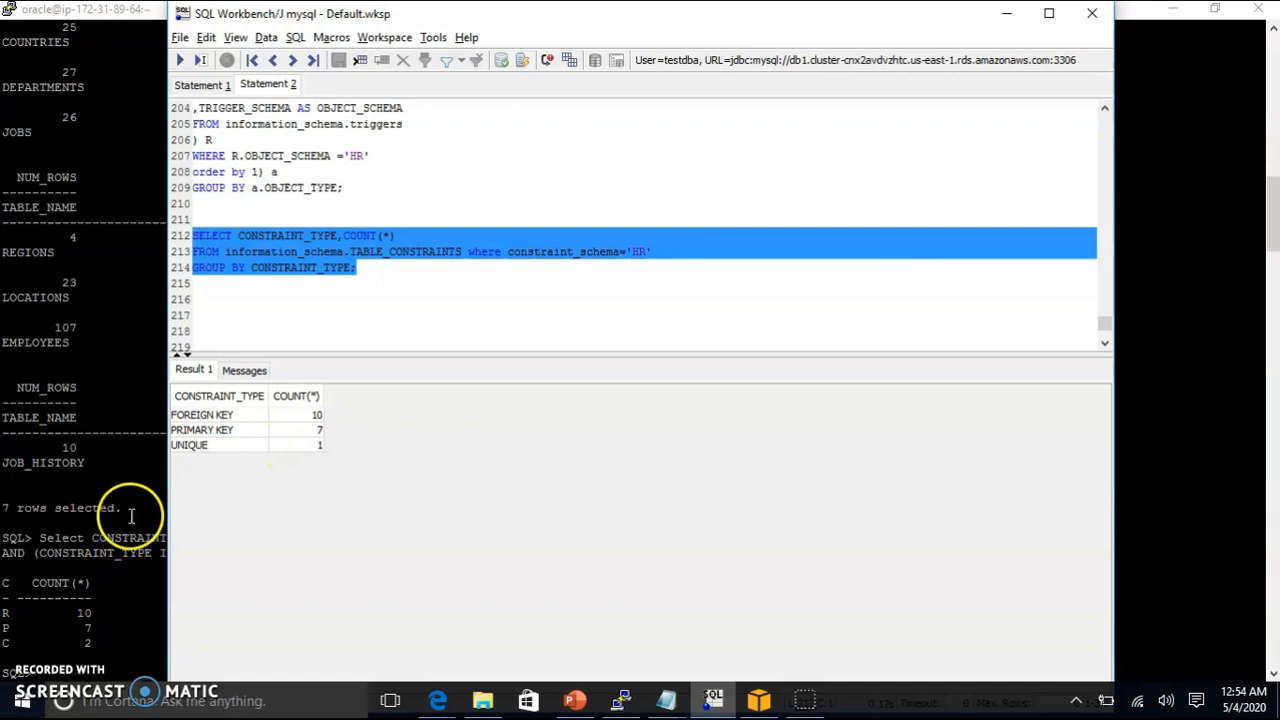
Step: Compare Oracle's SQL*Plus constraint counts with Aurora's results (10 foreign, 7 primary keys), then view the next slide
left_click(127, 466)
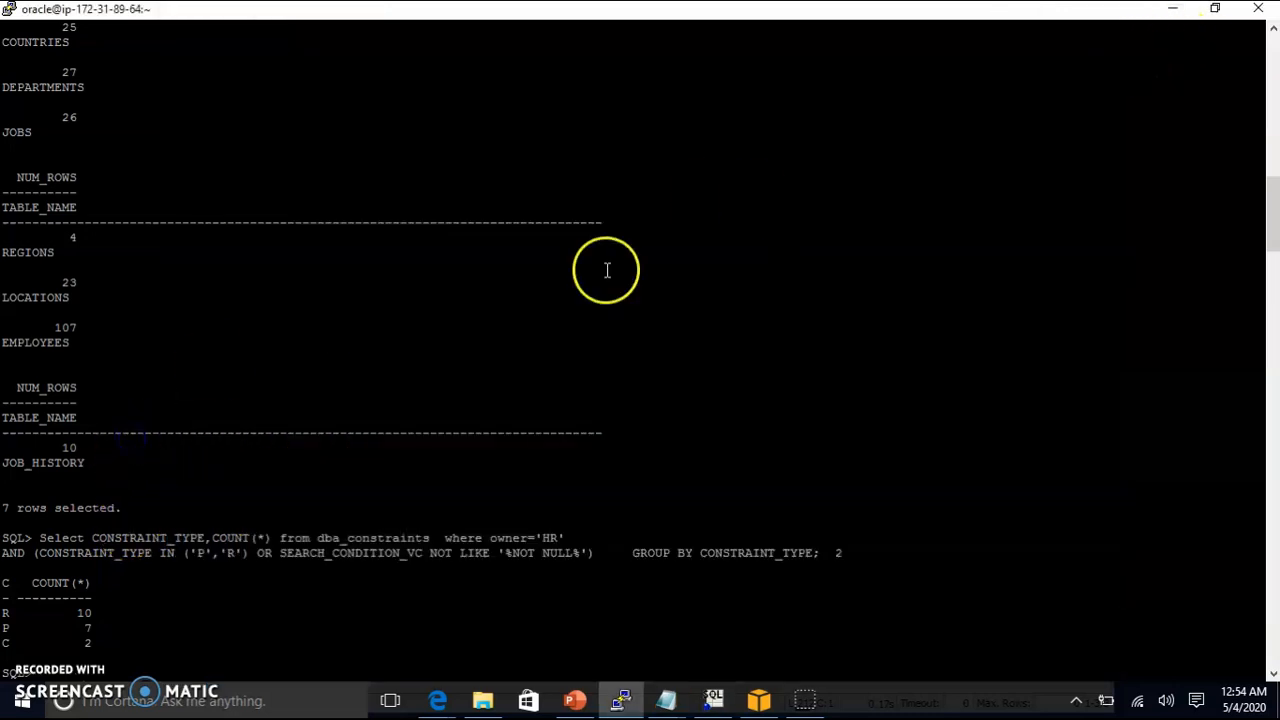
left_click(757, 702)
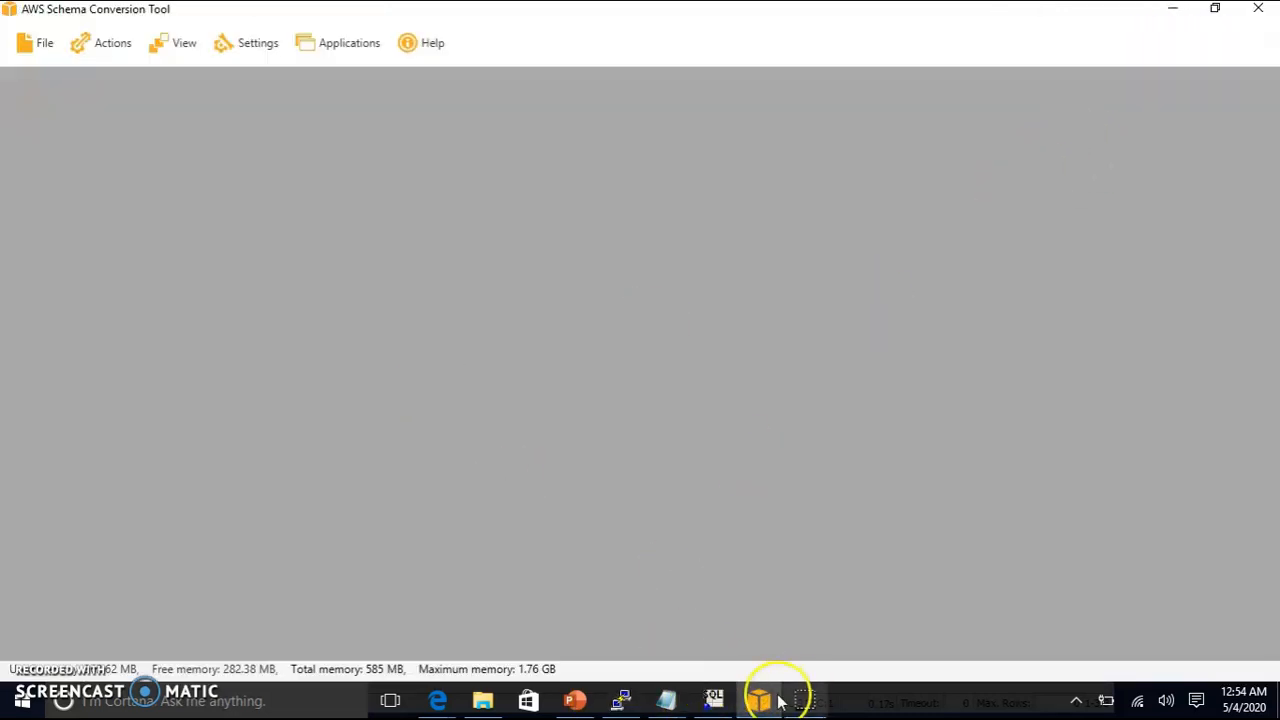
left_click(716, 704)
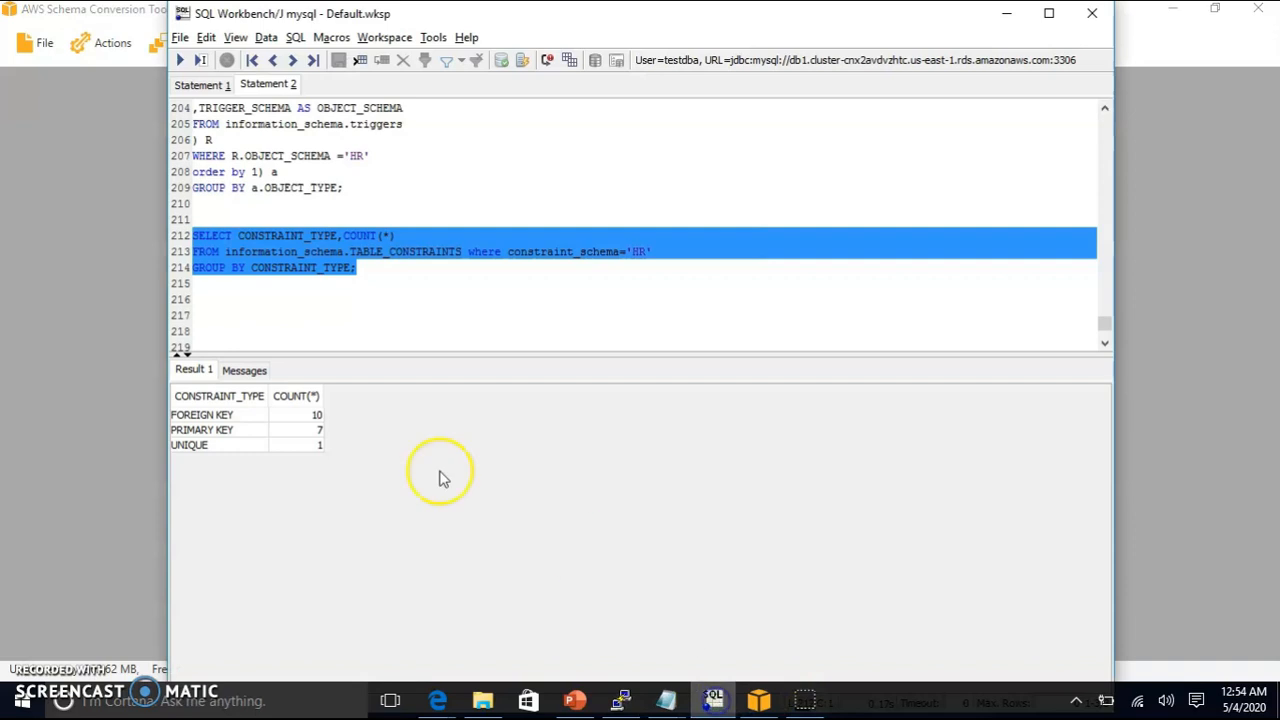
left_click(624, 704)
left_click(716, 702)
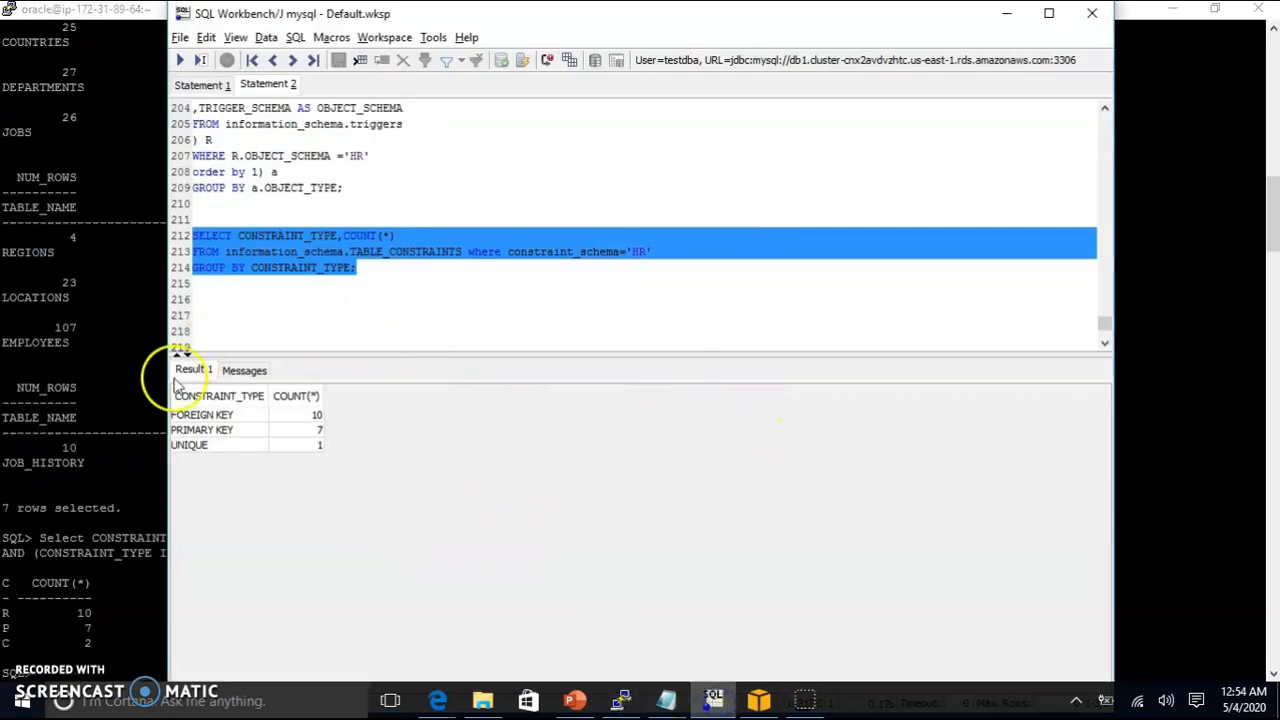
left_click(7, 643)
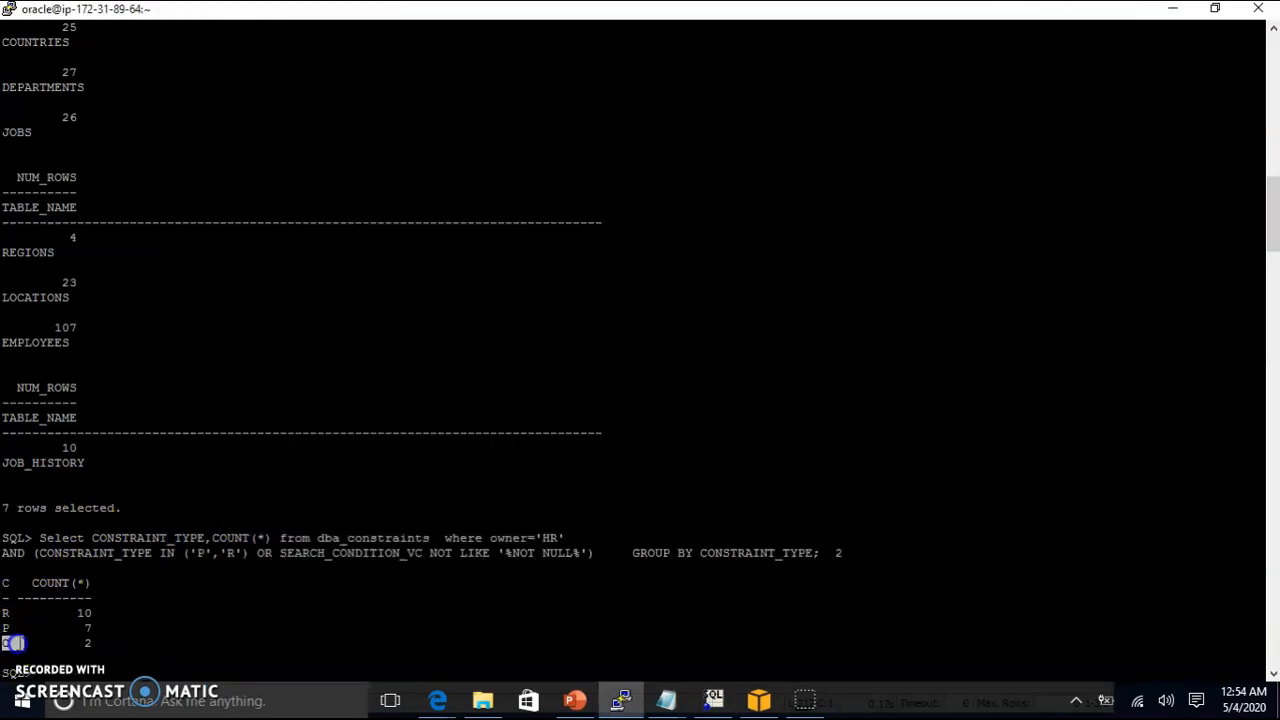
left_click(716, 702)
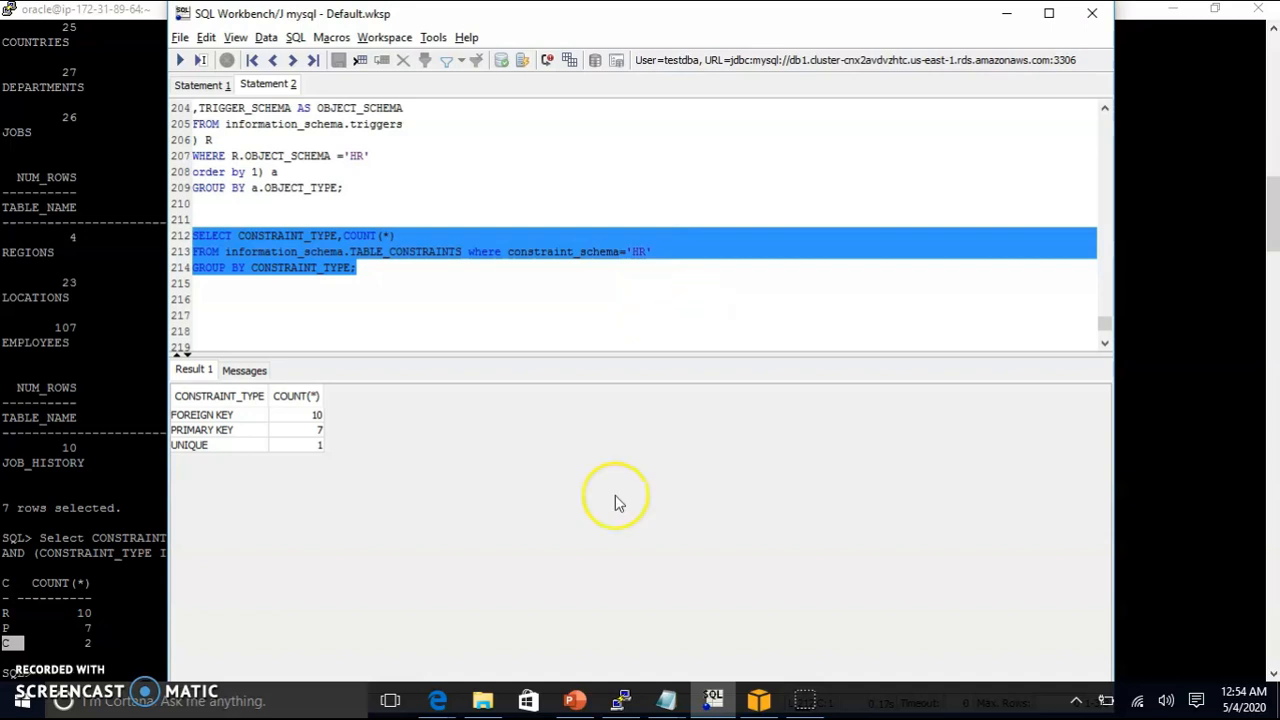
left_click(590, 704)
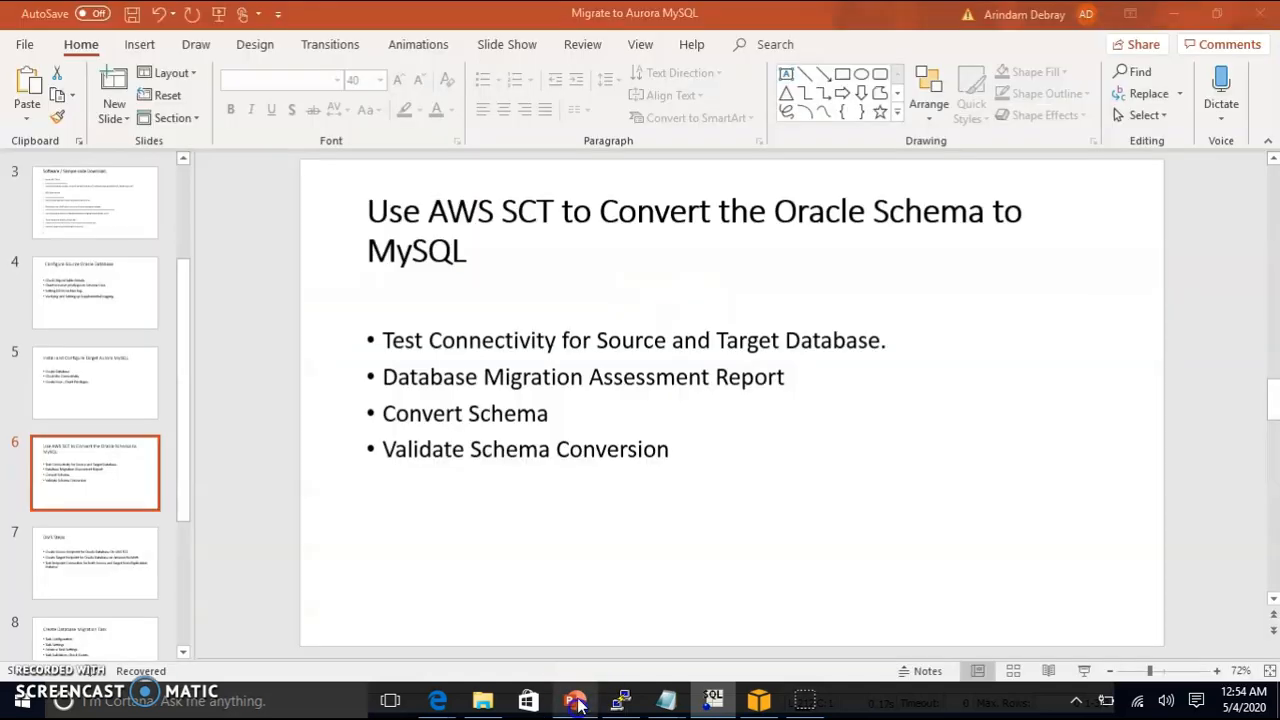
left_click(90, 550)
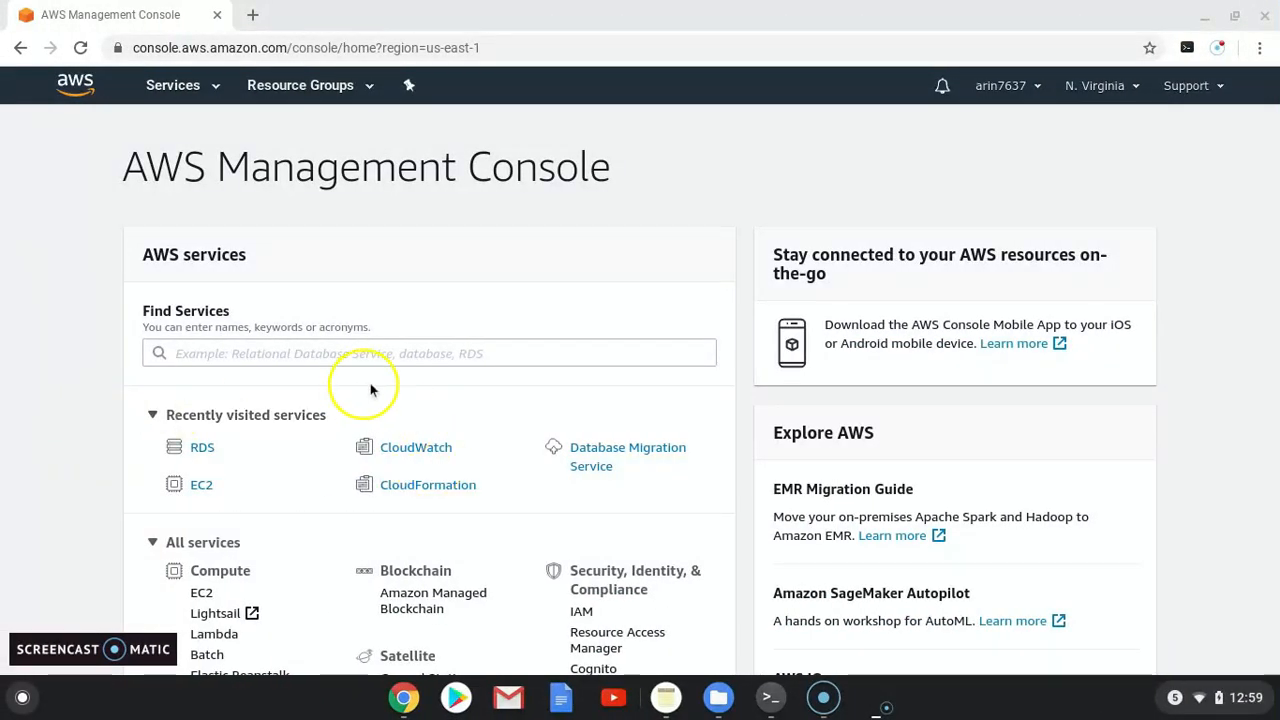
Step: Open Database Migration Service from recently visited services and begin a new replication instance
left_click(606, 455)
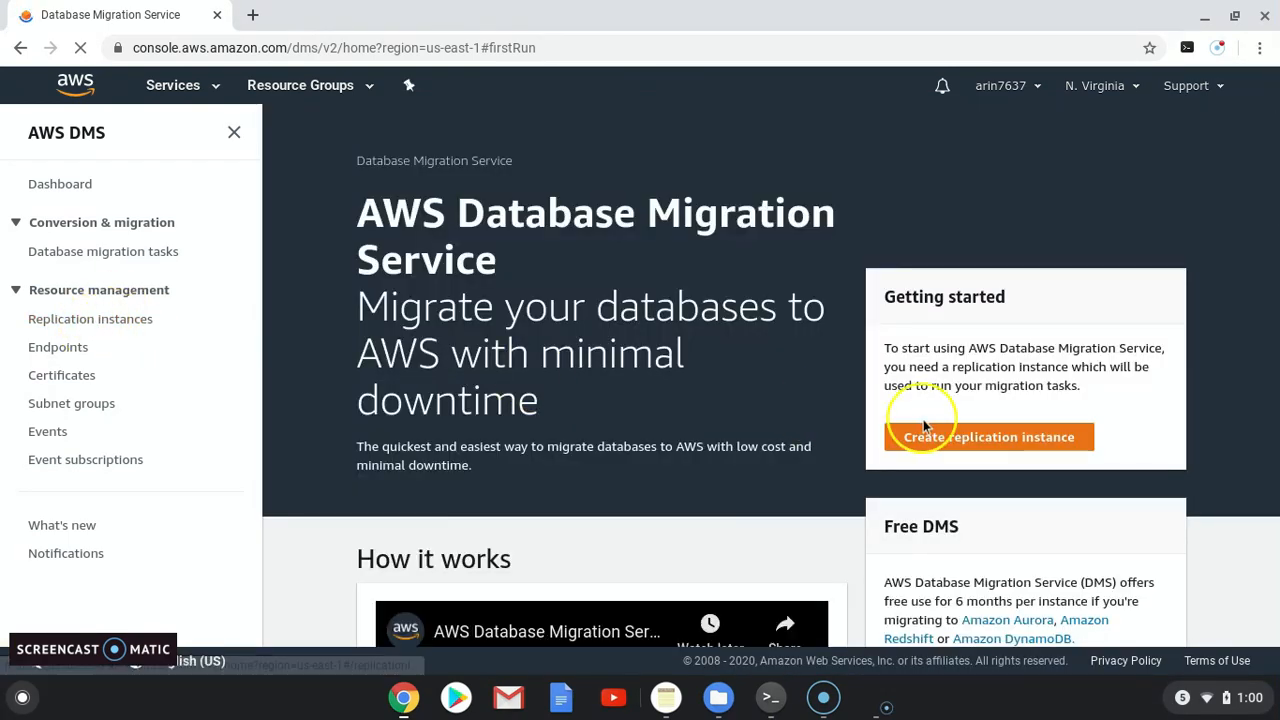
left_click(987, 439)
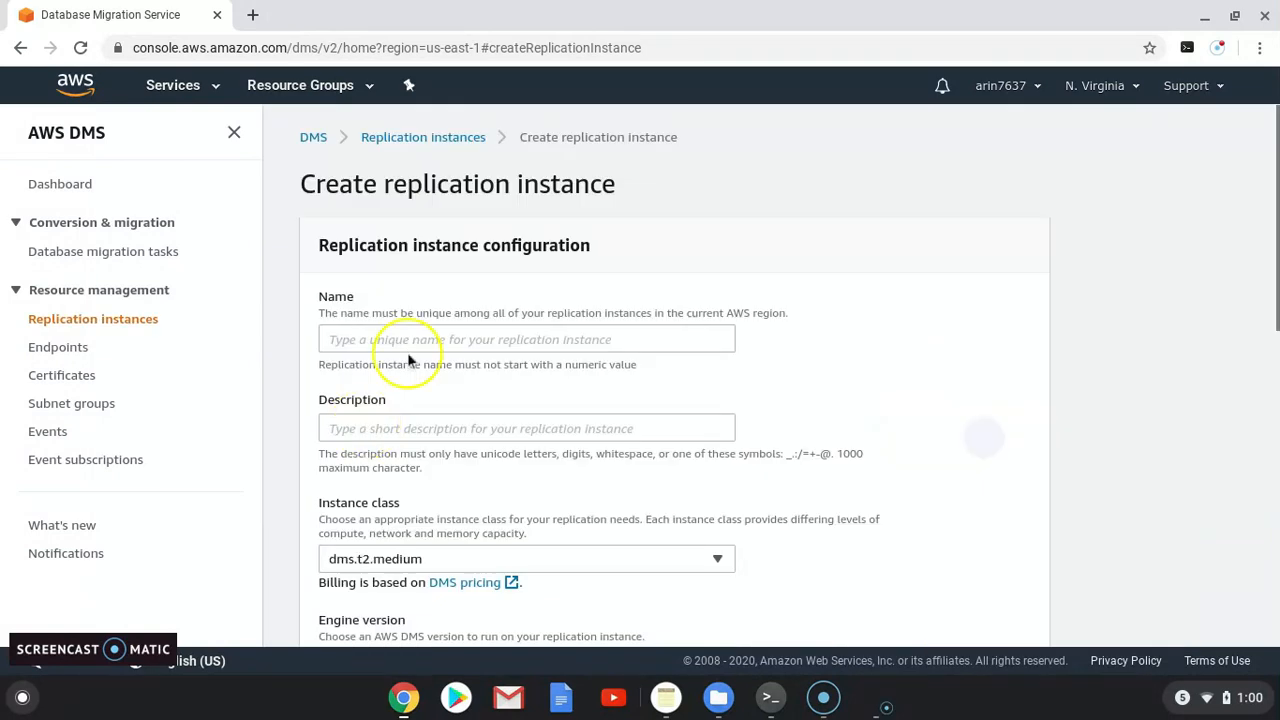
Step: Name the replication instance cloudbhai-rep and reuse that name as its description
left_click(409, 339)
type("cloudbhai-rep")
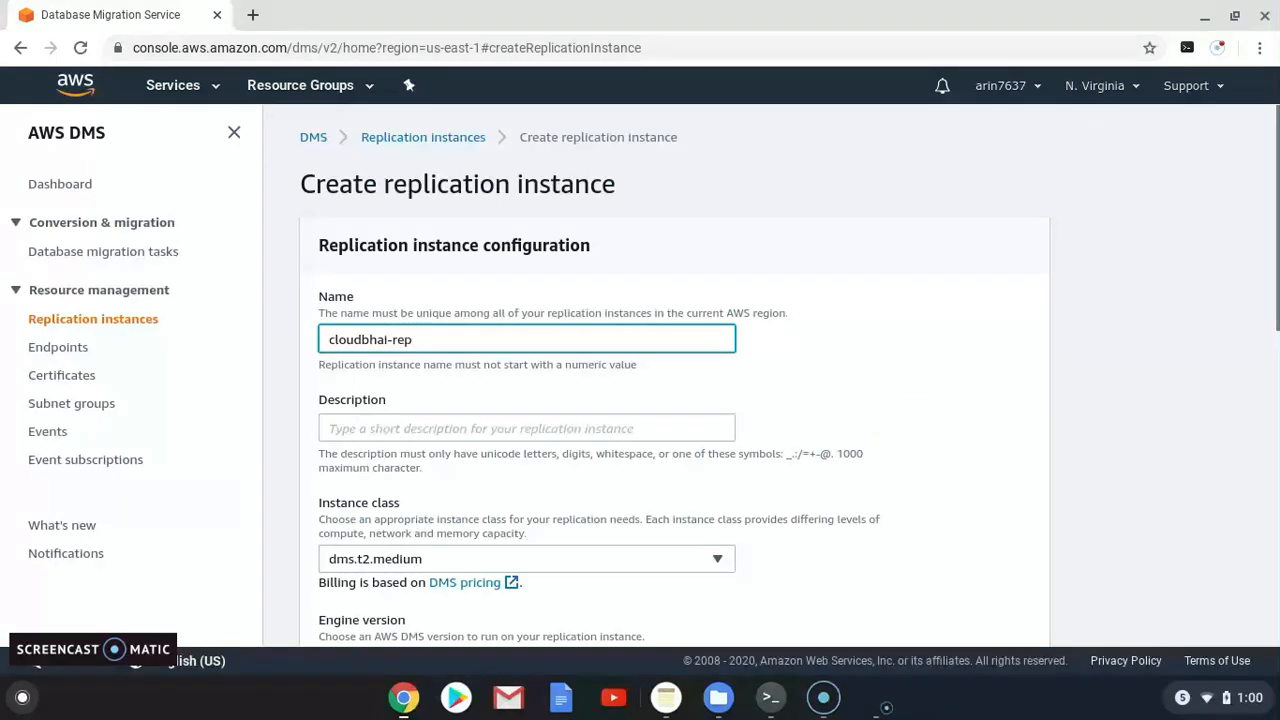
left_click_drag(434, 343, 319, 338)
key("ctrl+c")
left_click(336, 428)
key("ctrl+v")
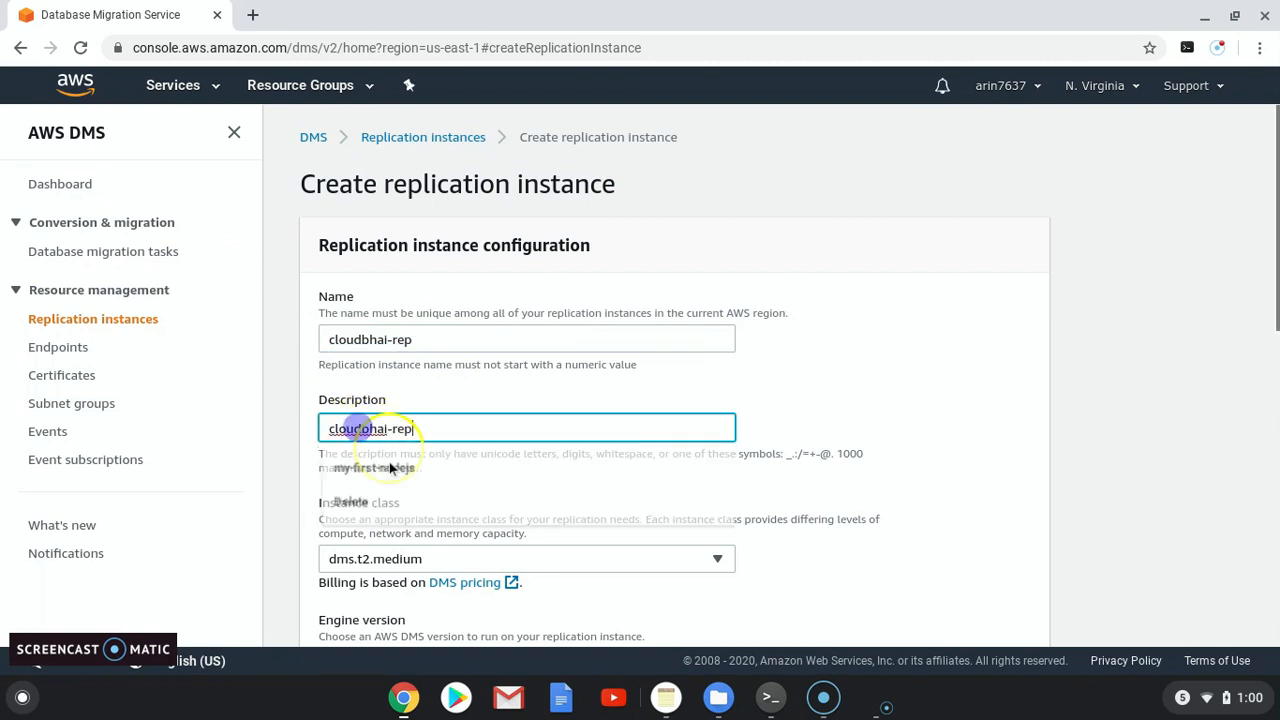
Step: Choose instance class dms.t2.small, allocated storage 30 GiB, and VPC my-vpc
scroll(378, 525, "down", 1)
left_click(405, 480)
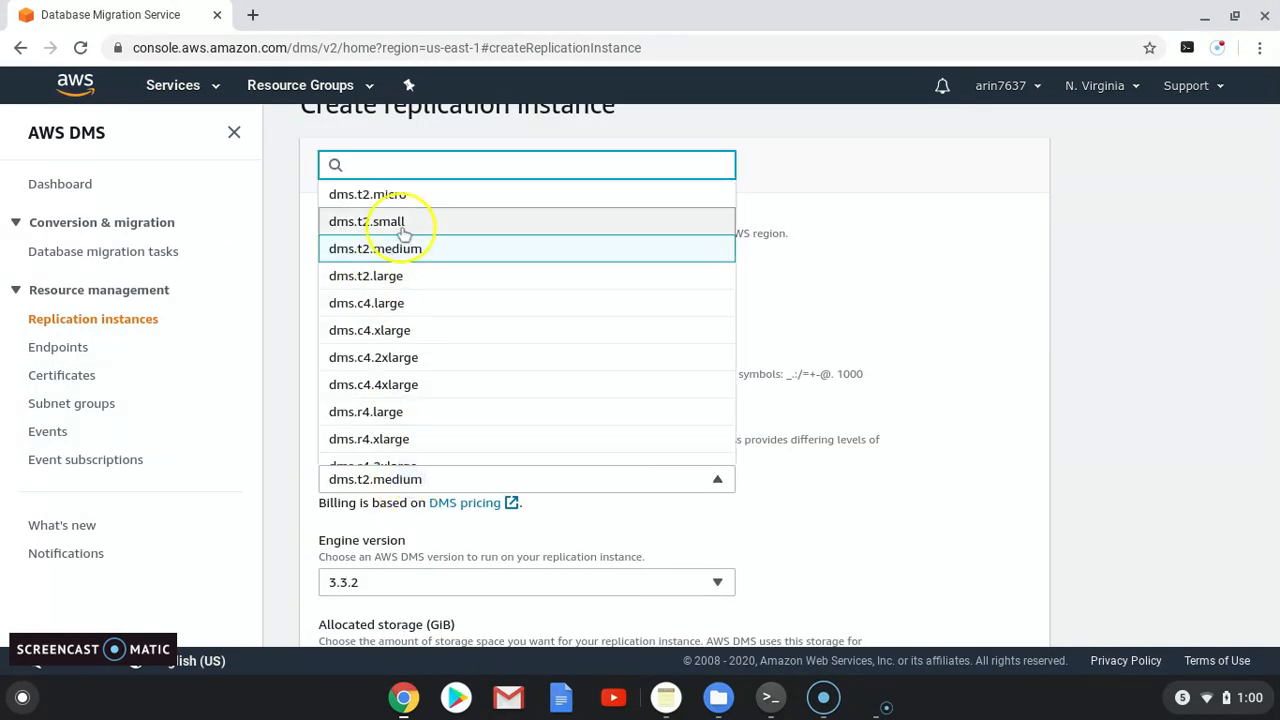
left_click(368, 220)
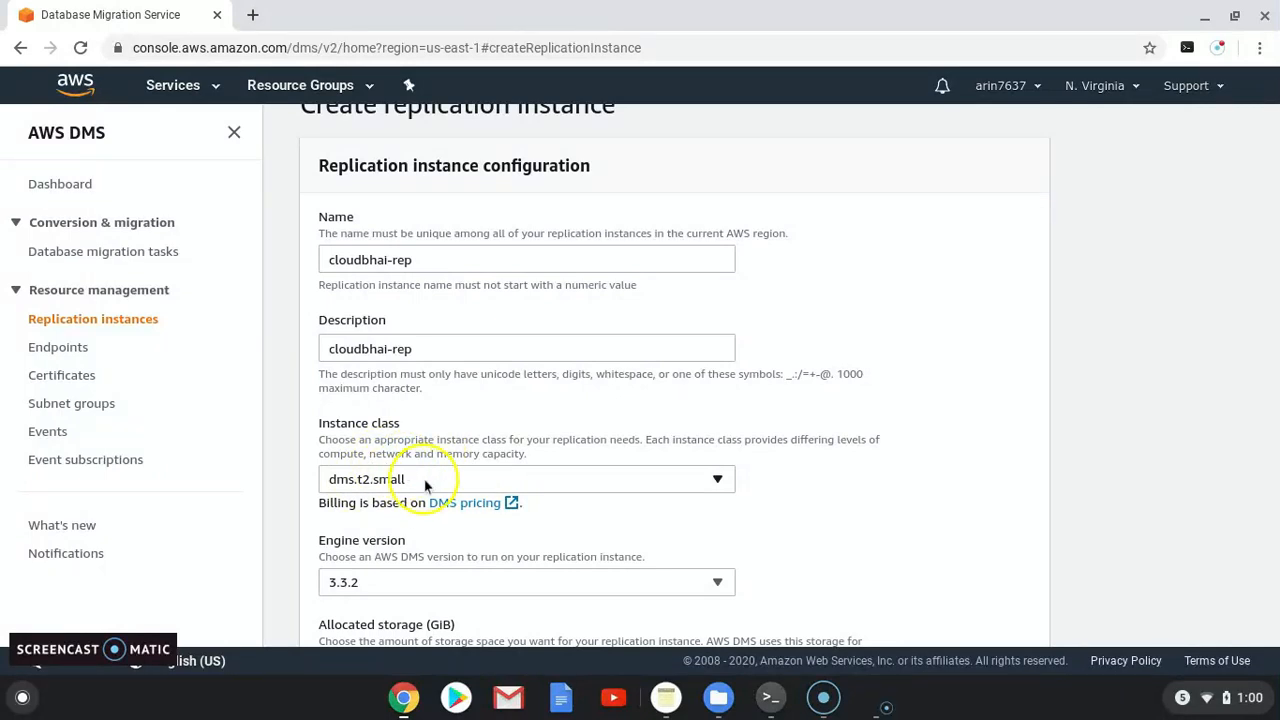
scroll(405, 478, "down", 2)
scroll(400, 529, "down", 1)
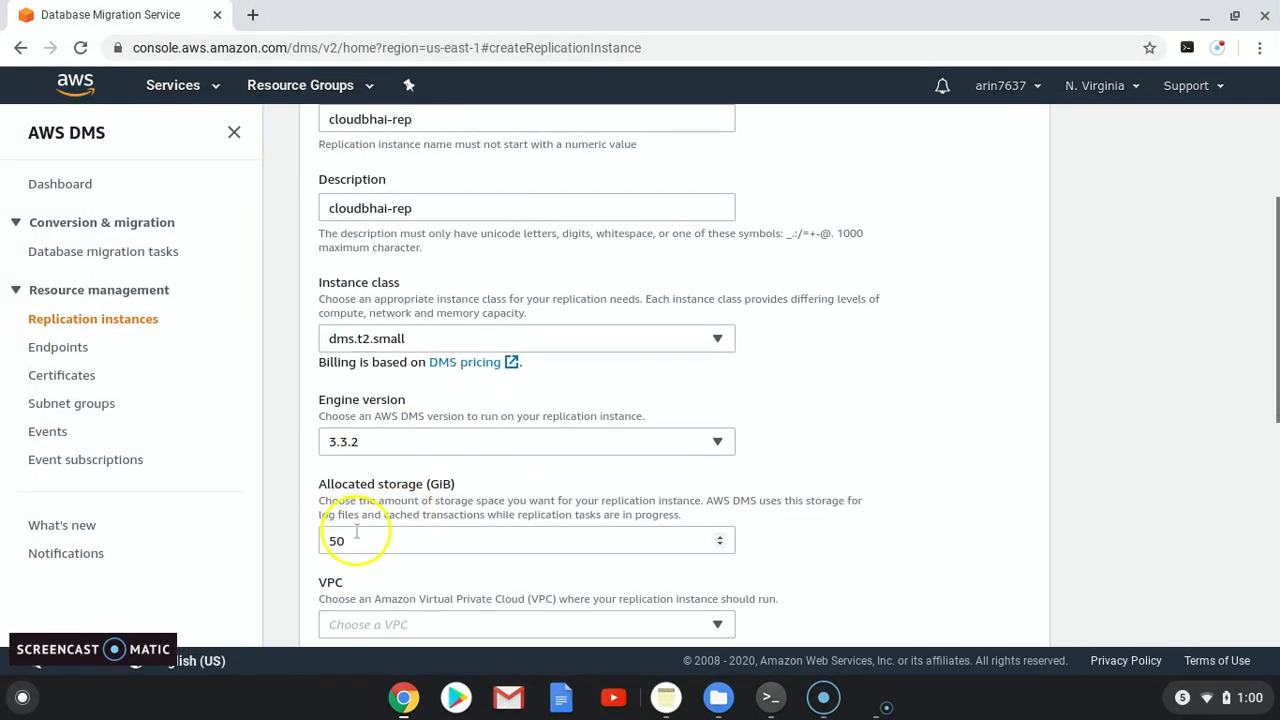
left_click(329, 540)
left_click_drag(366, 532, 300, 544)
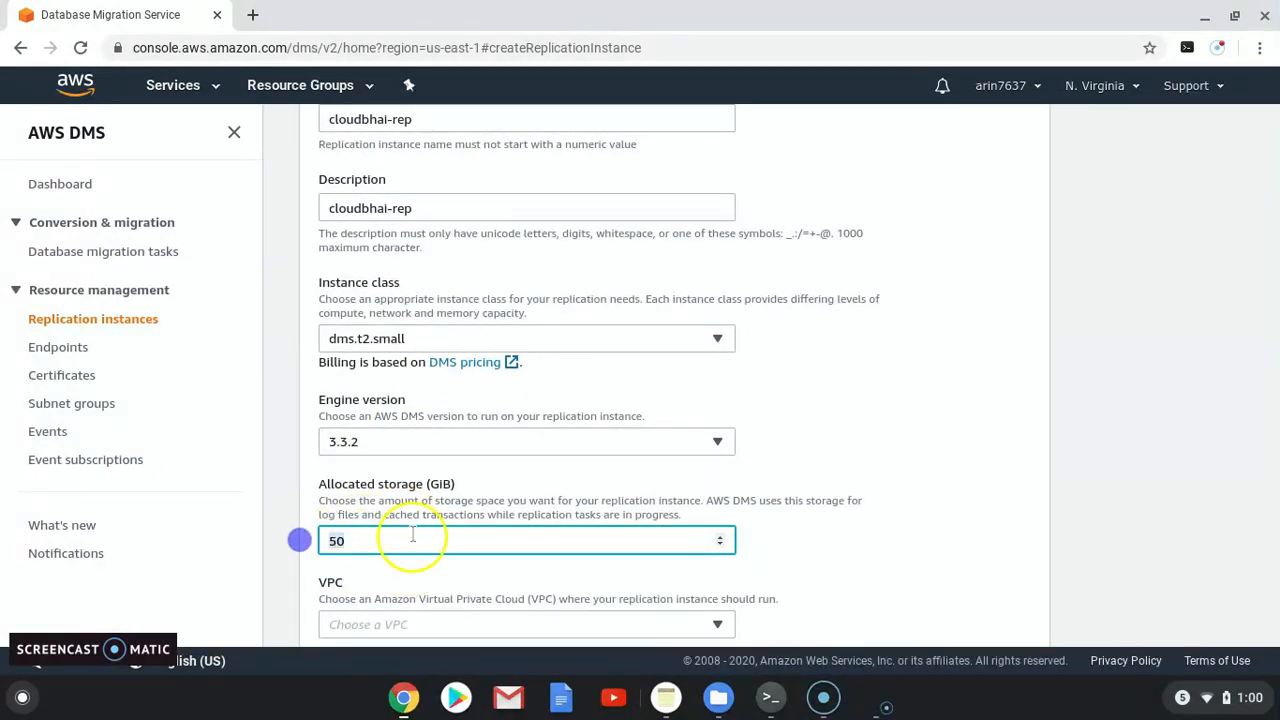
type("3")
scroll(433, 530, "down", 2)
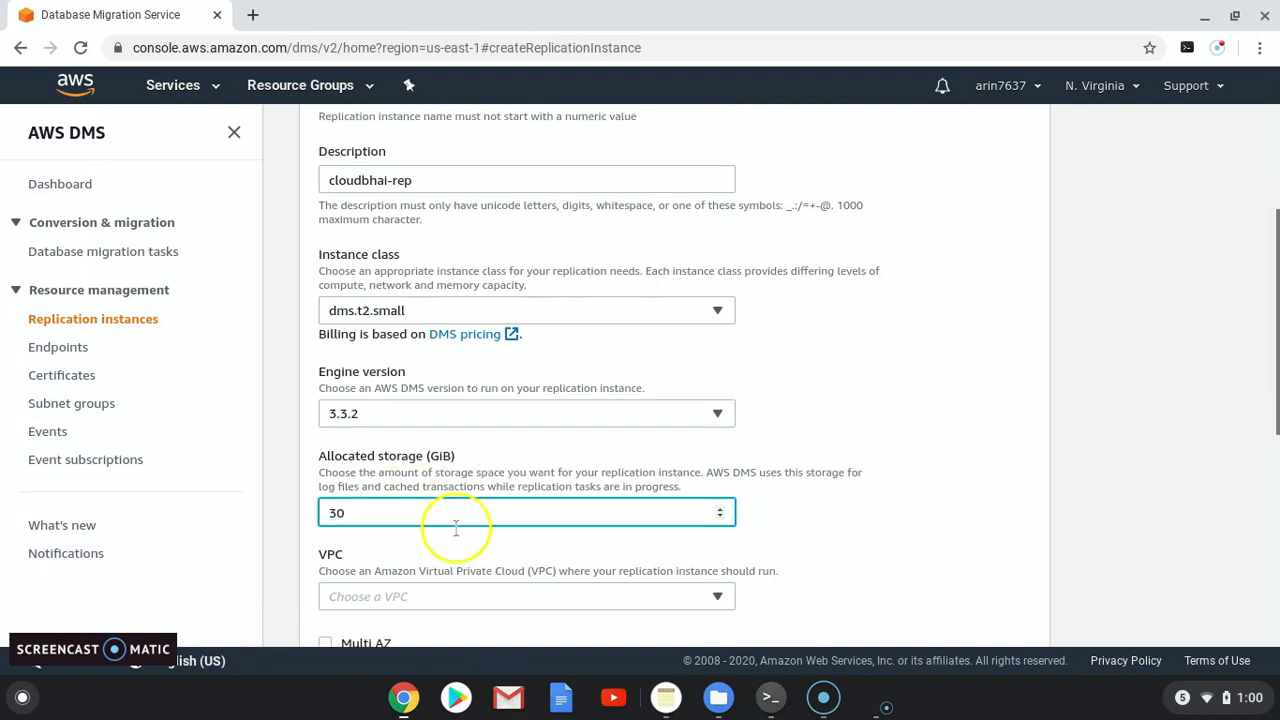
left_click(398, 512)
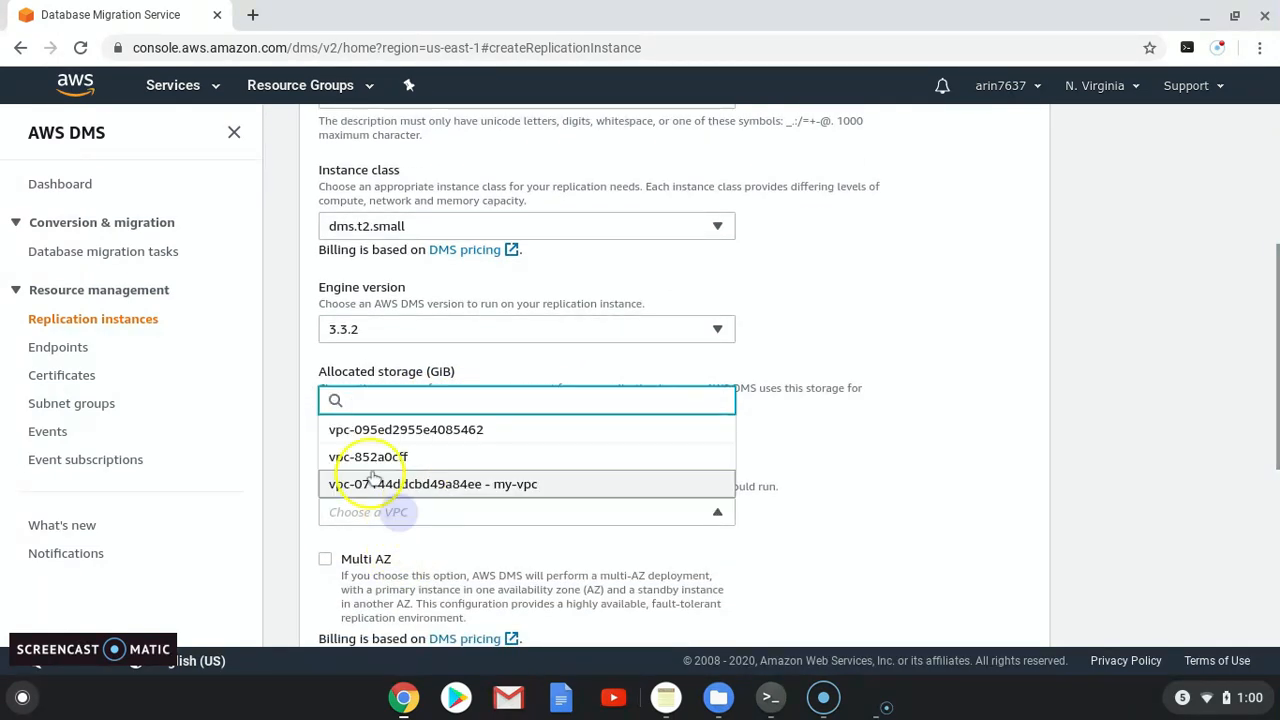
left_click(457, 484)
scroll(440, 505, "down", 1)
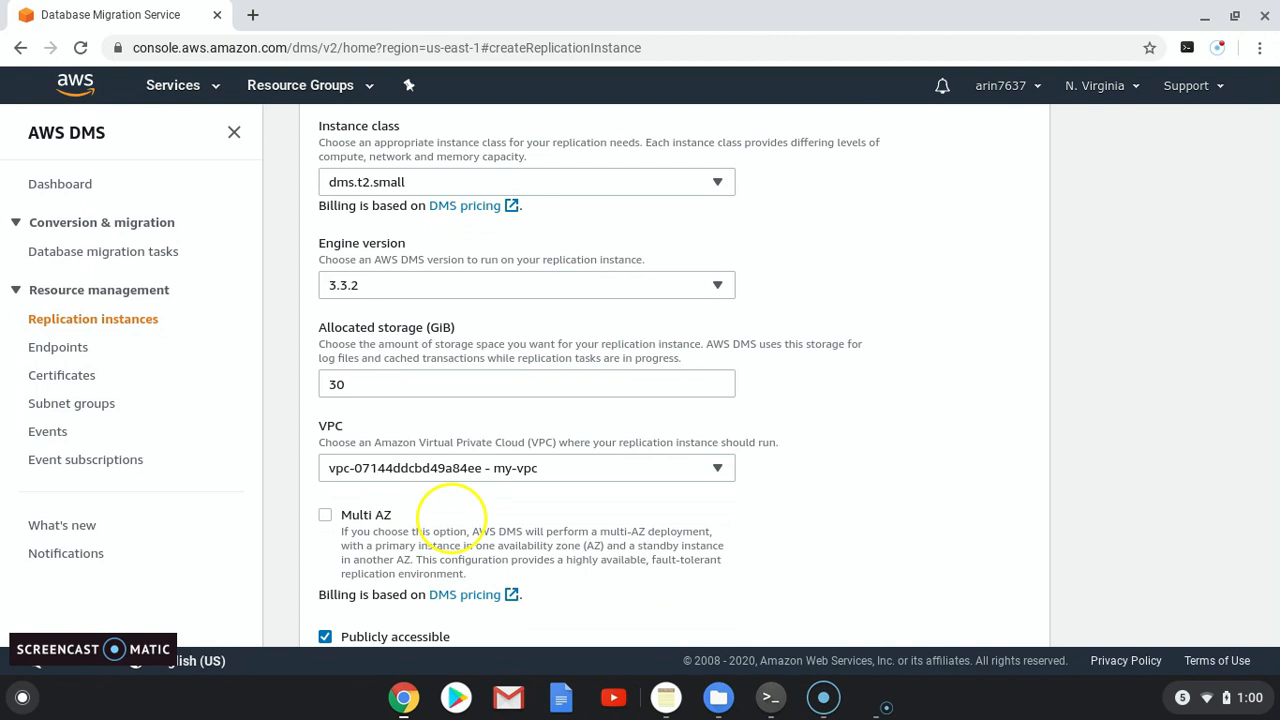
scroll(450, 517, "down", 3)
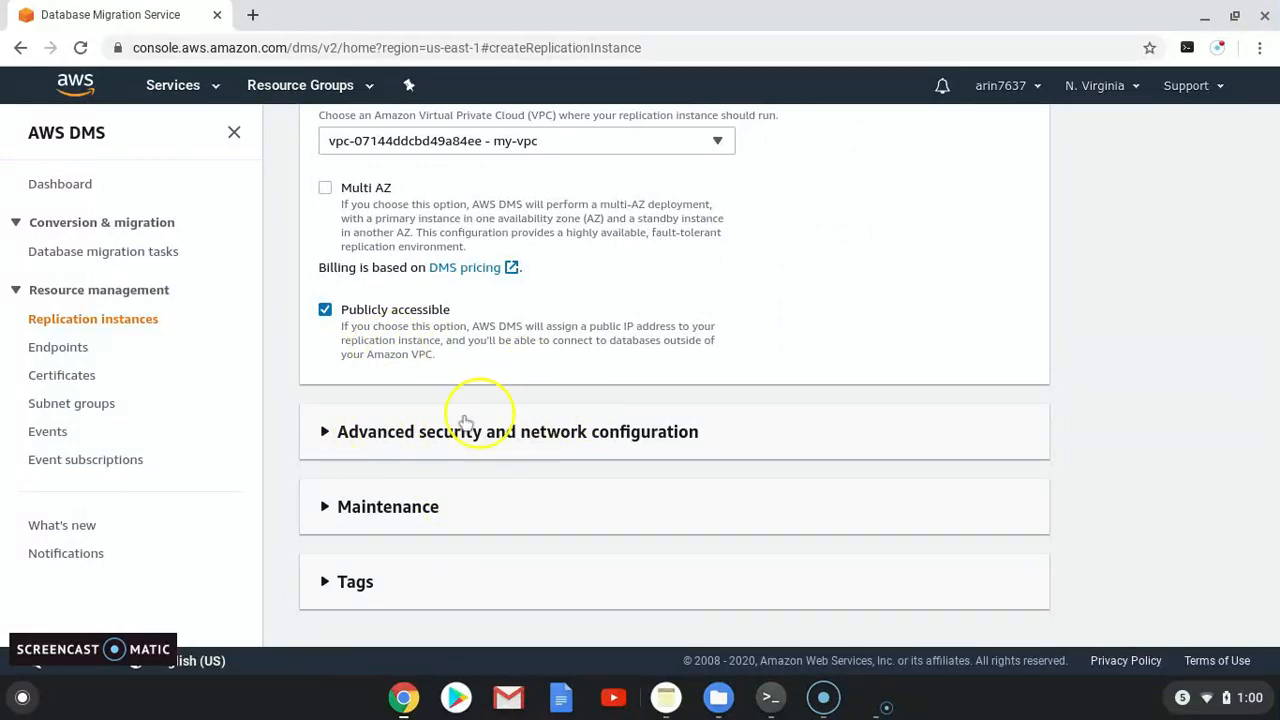
Step: Add the dbsg VPC security group under advanced security and network configuration
left_click(336, 448)
scroll(366, 434, "down", 2)
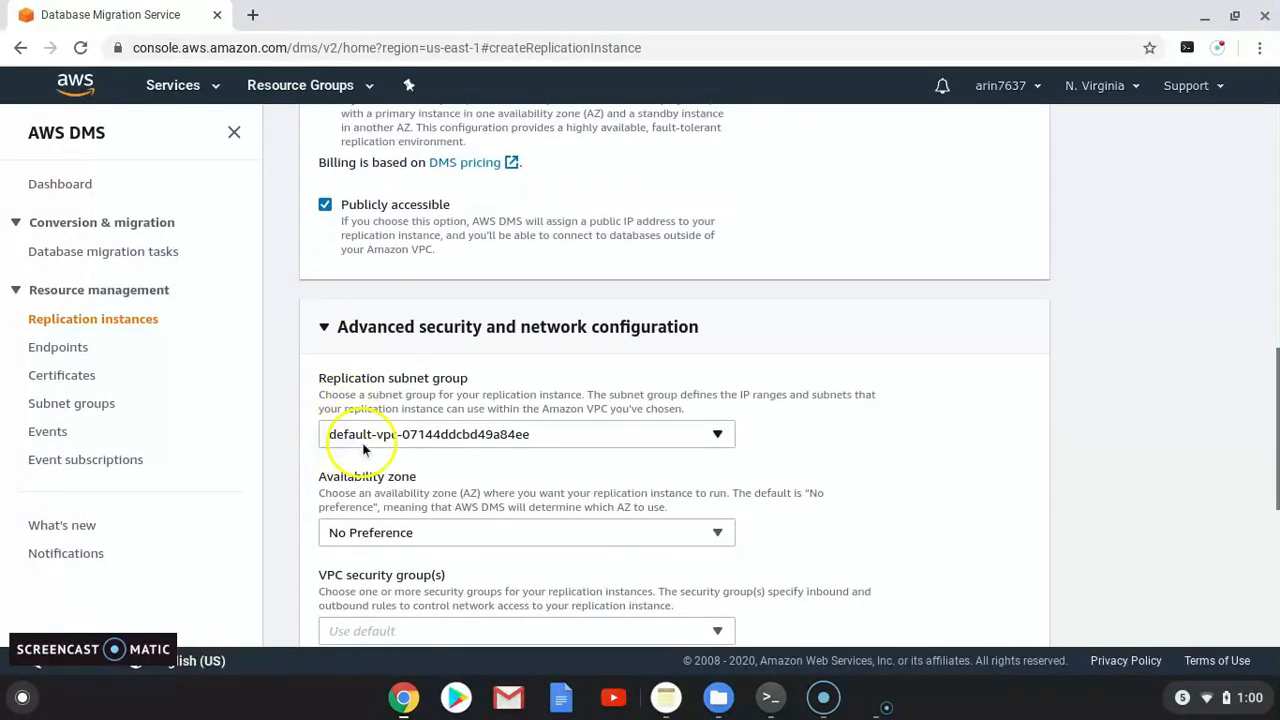
left_click(402, 551)
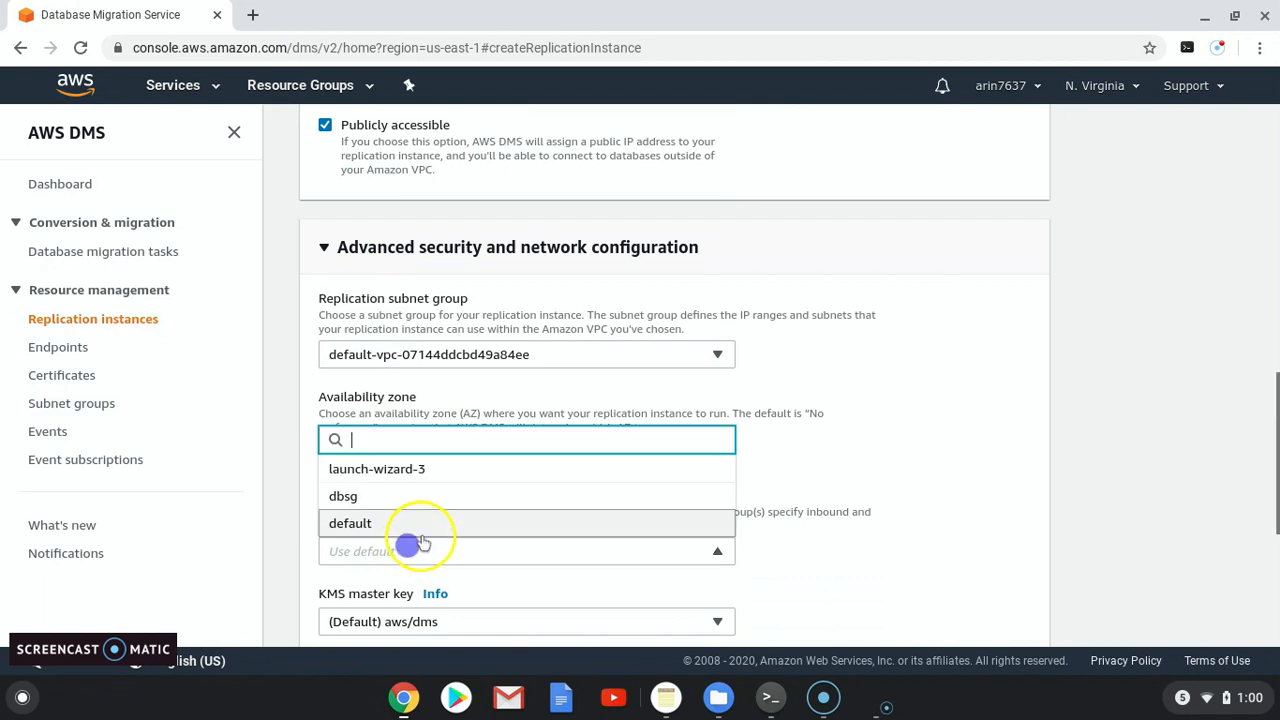
left_click(352, 496)
scroll(830, 445, "down", 1)
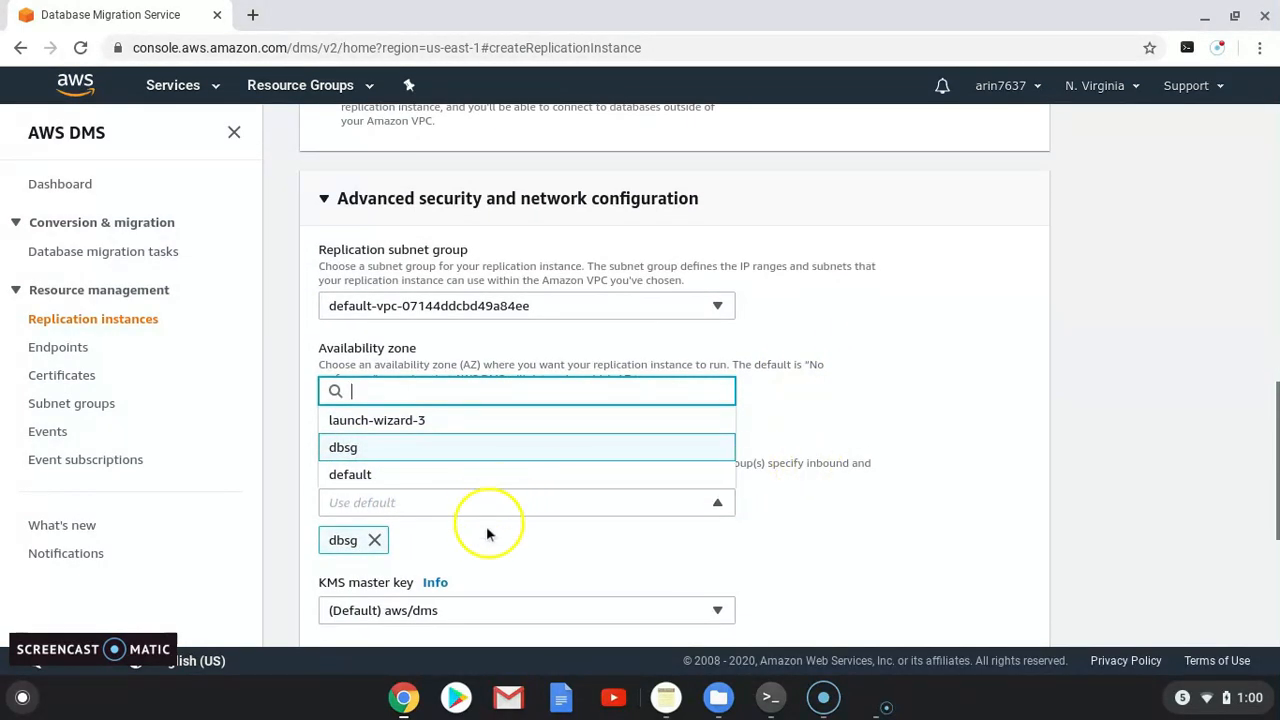
scroll(470, 491, "down", 4)
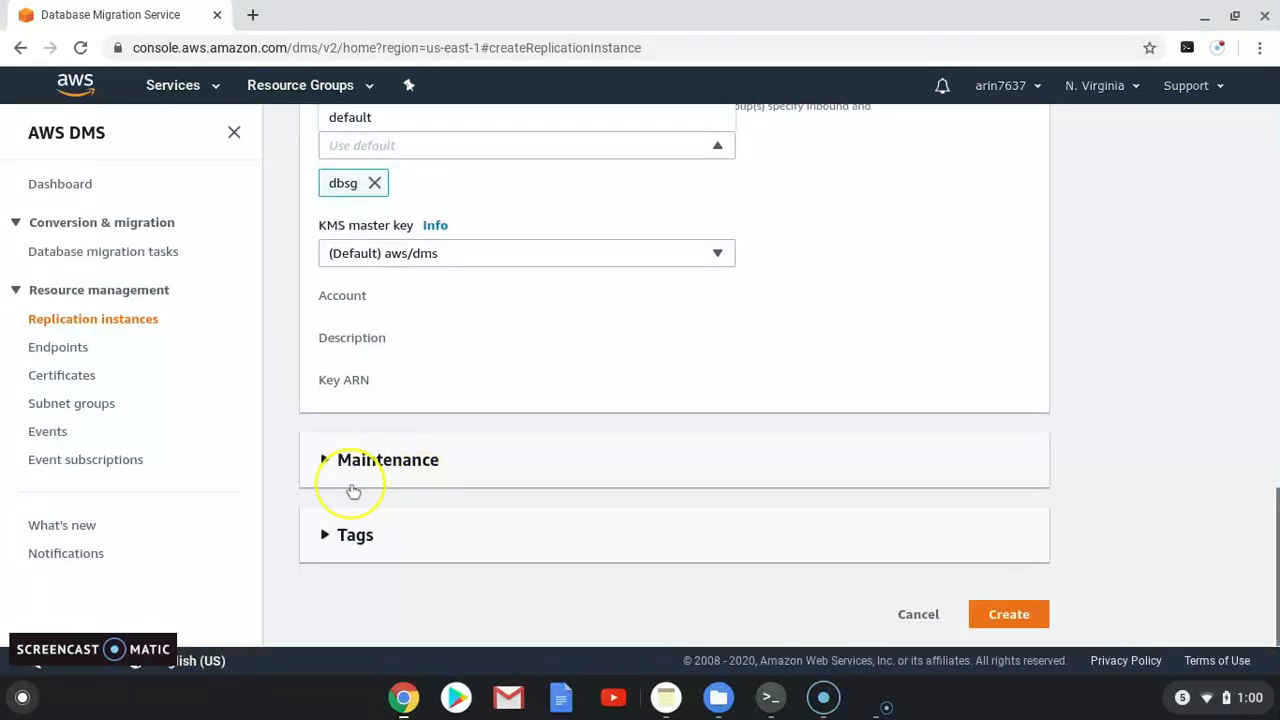
scroll(530, 455, "up", 3)
scroll(510, 470, "up", 3)
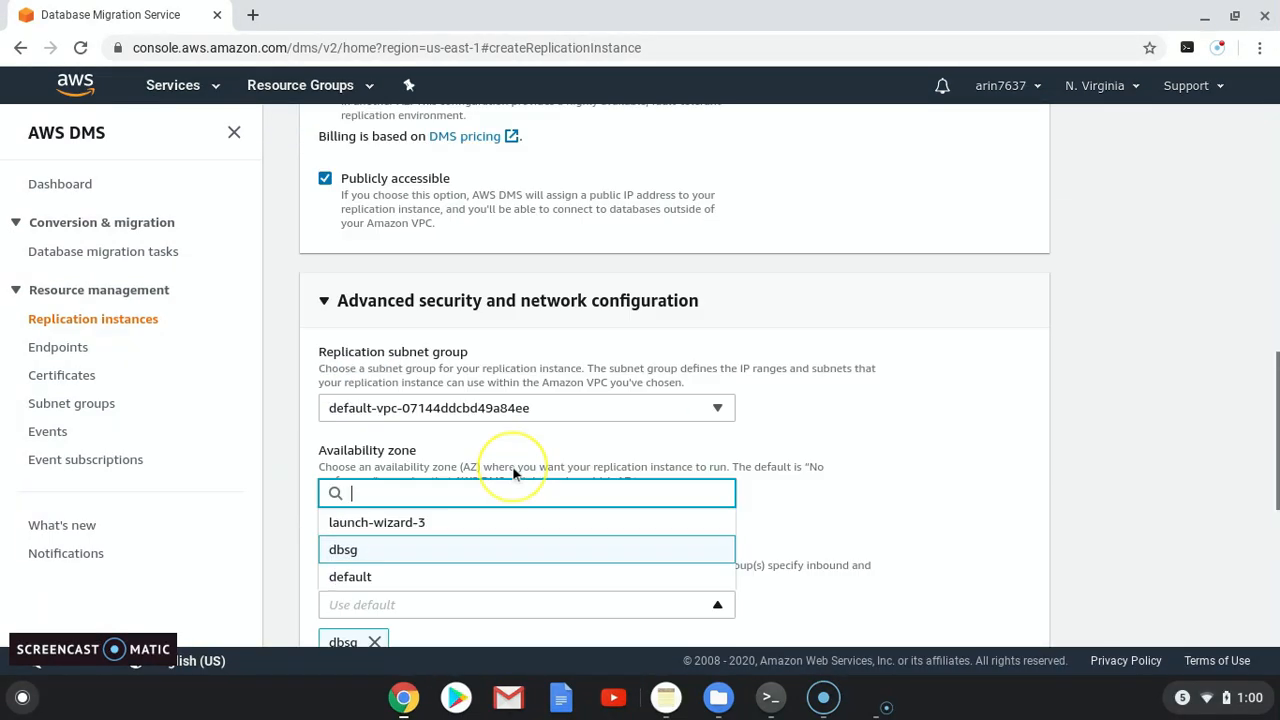
scroll(525, 475, "down", 2)
scroll(530, 477, "down", 4)
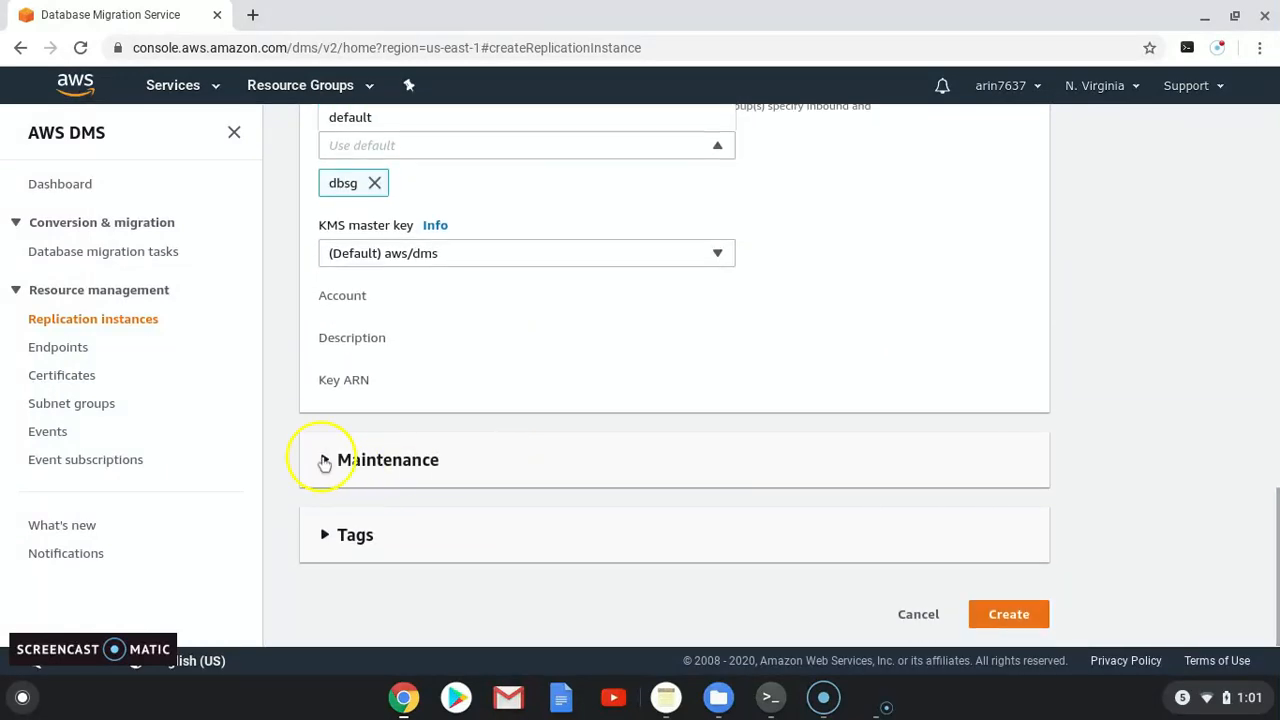
Step: Review the maintenance settings and create the cloudbhai-rep replication instance
left_click(324, 459)
scroll(432, 455, "down", 4)
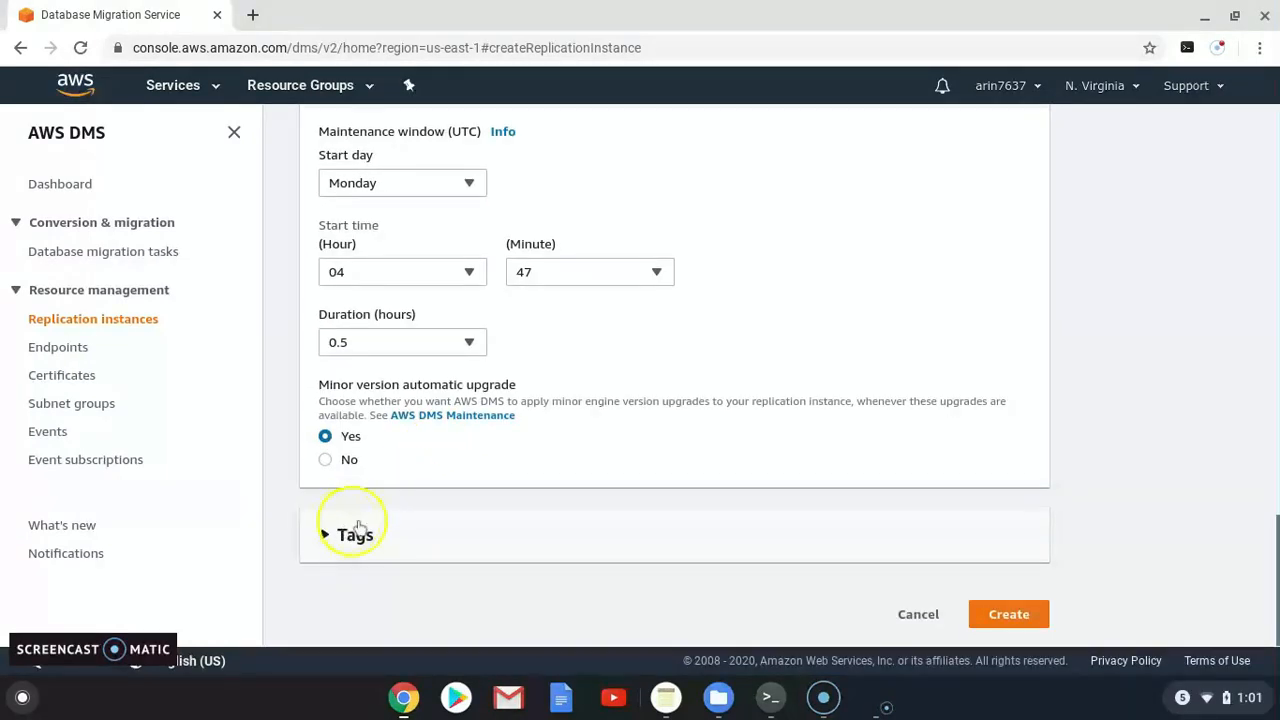
scroll(480, 500, "up", 15)
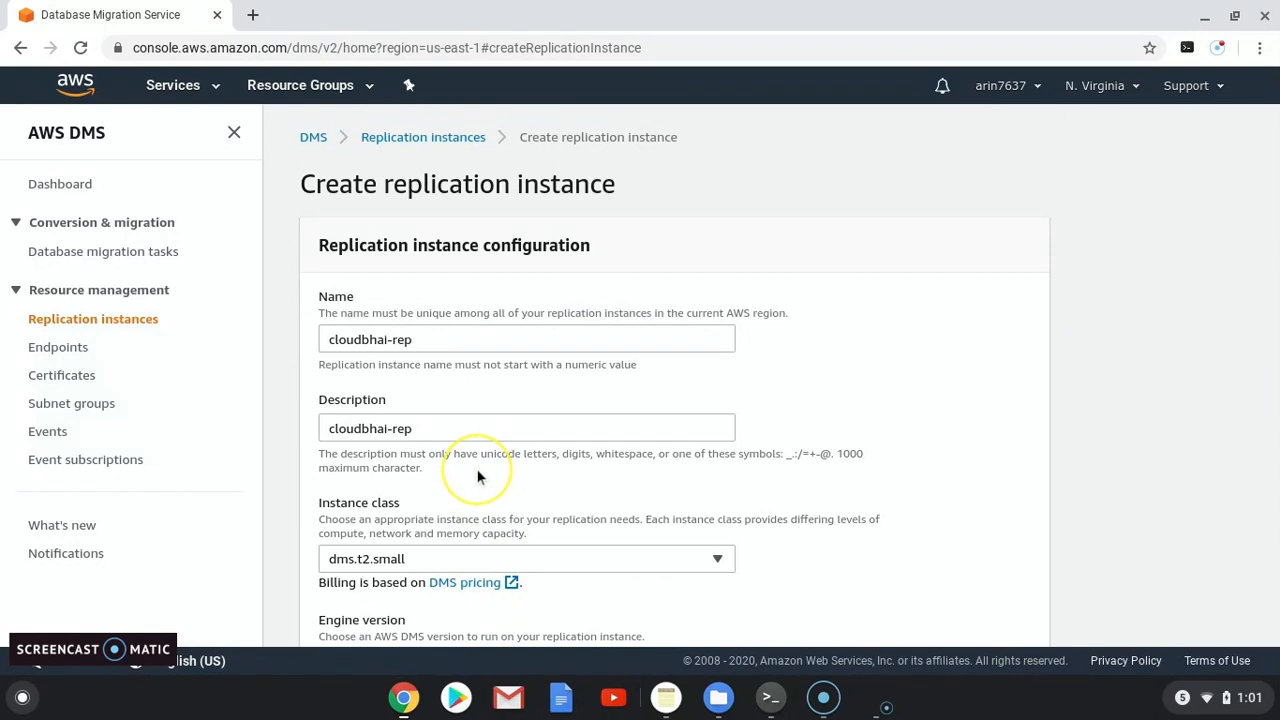
scroll(475, 480, "down", 15)
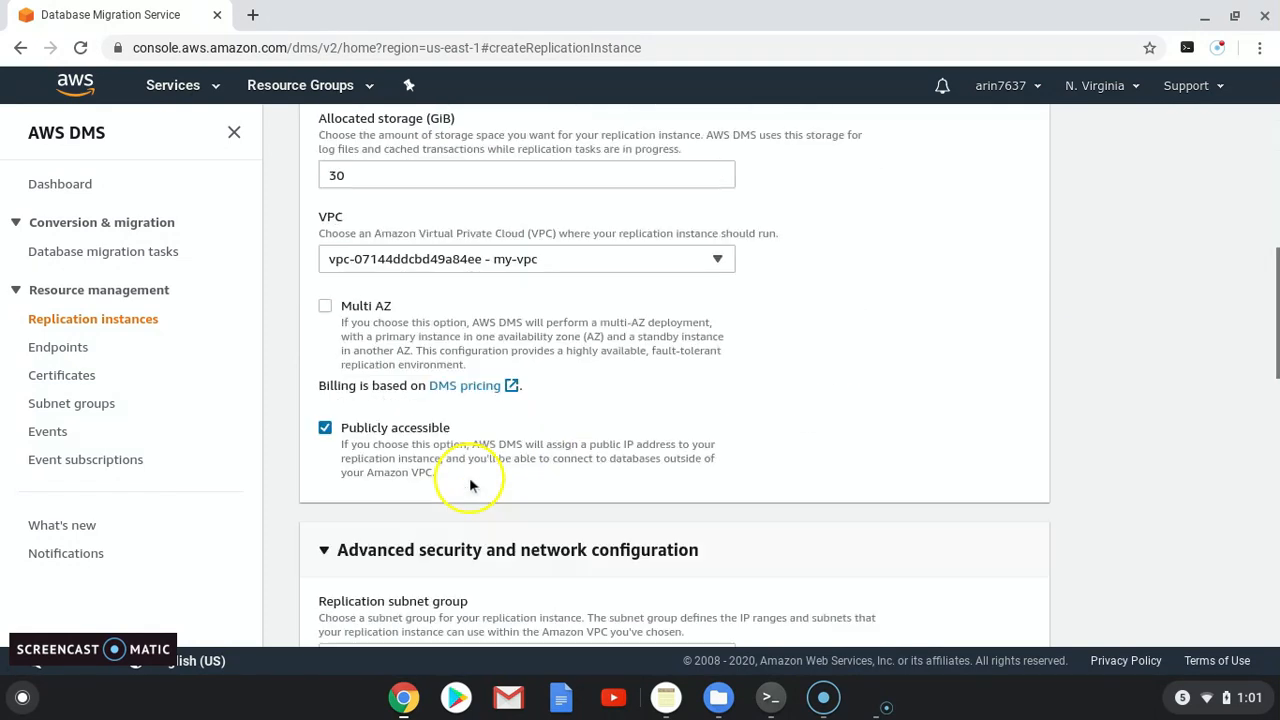
scroll(463, 508, "down", 3)
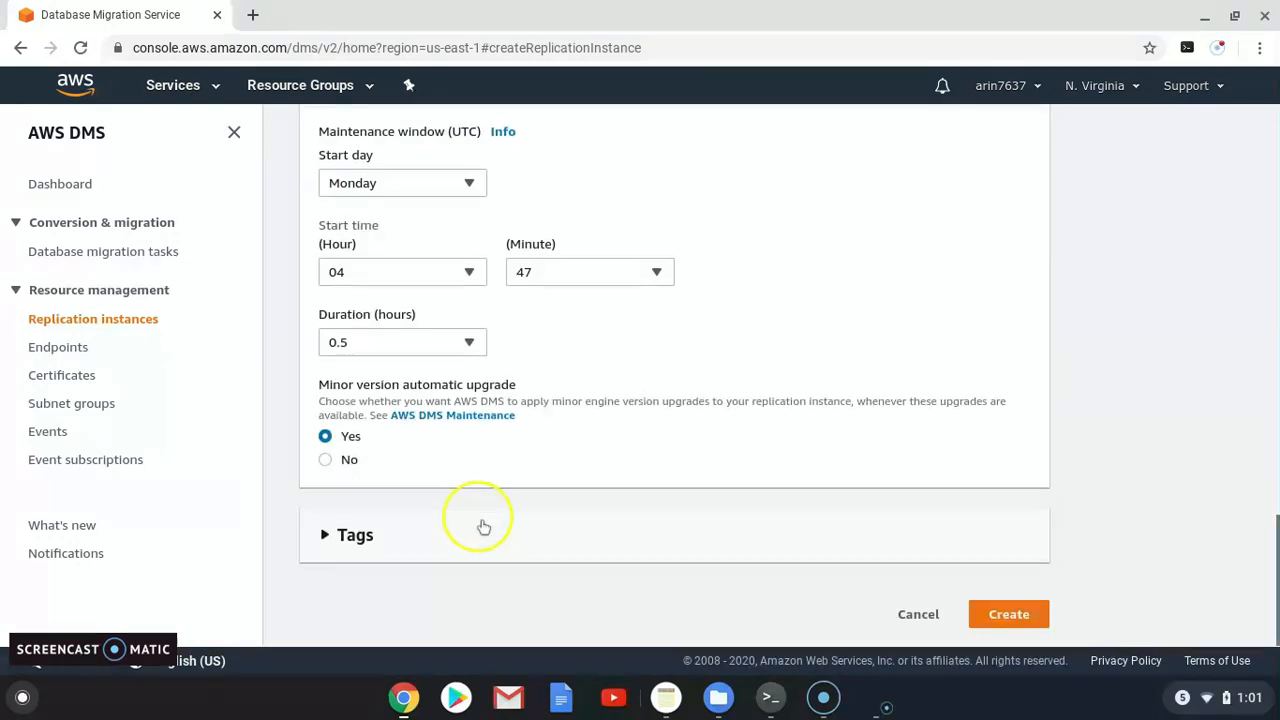
left_click(1007, 615)
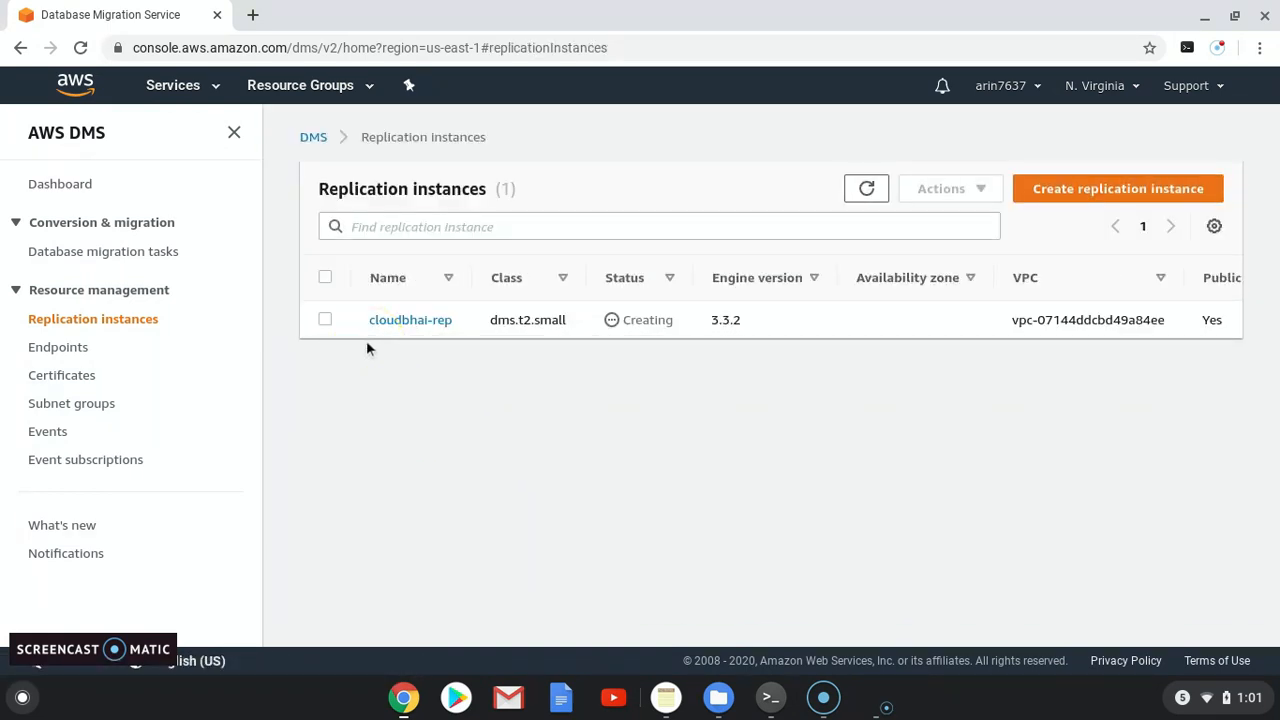
Step: Go to the DMS Endpoints list and begin creating a new endpoint
left_click(68, 356)
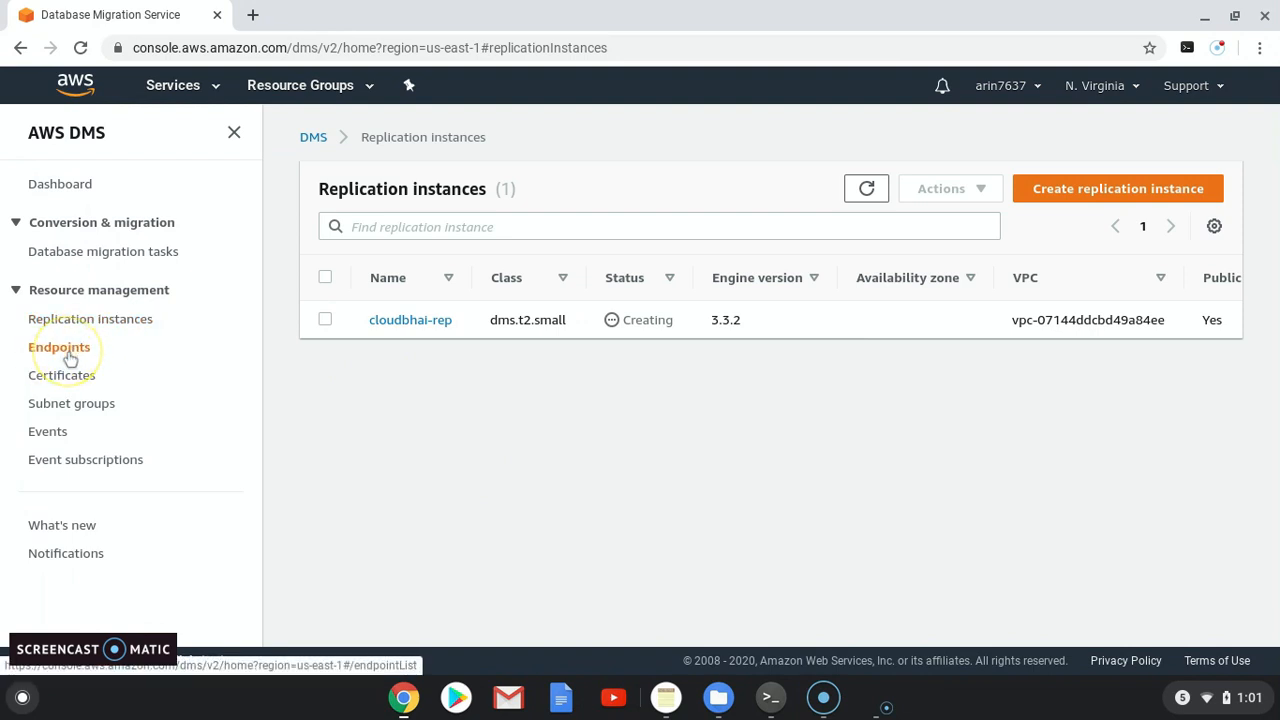
left_click(1145, 192)
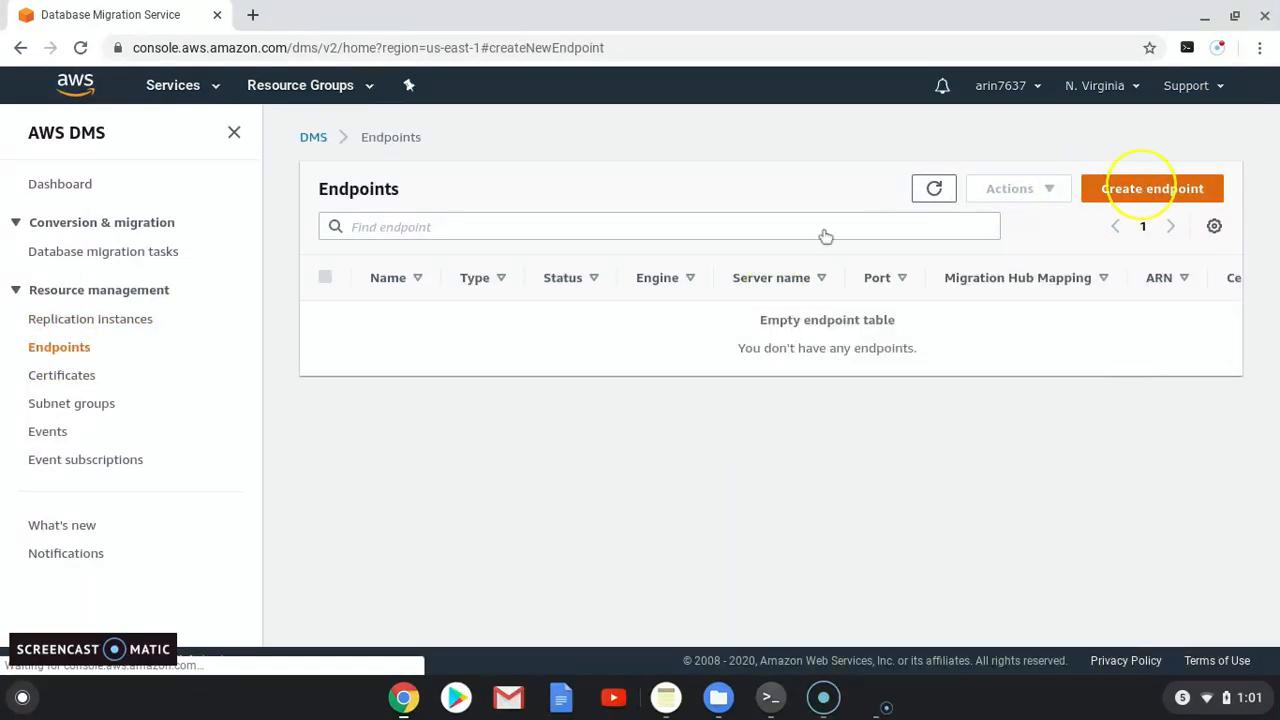
scroll(355, 446, "down", 1)
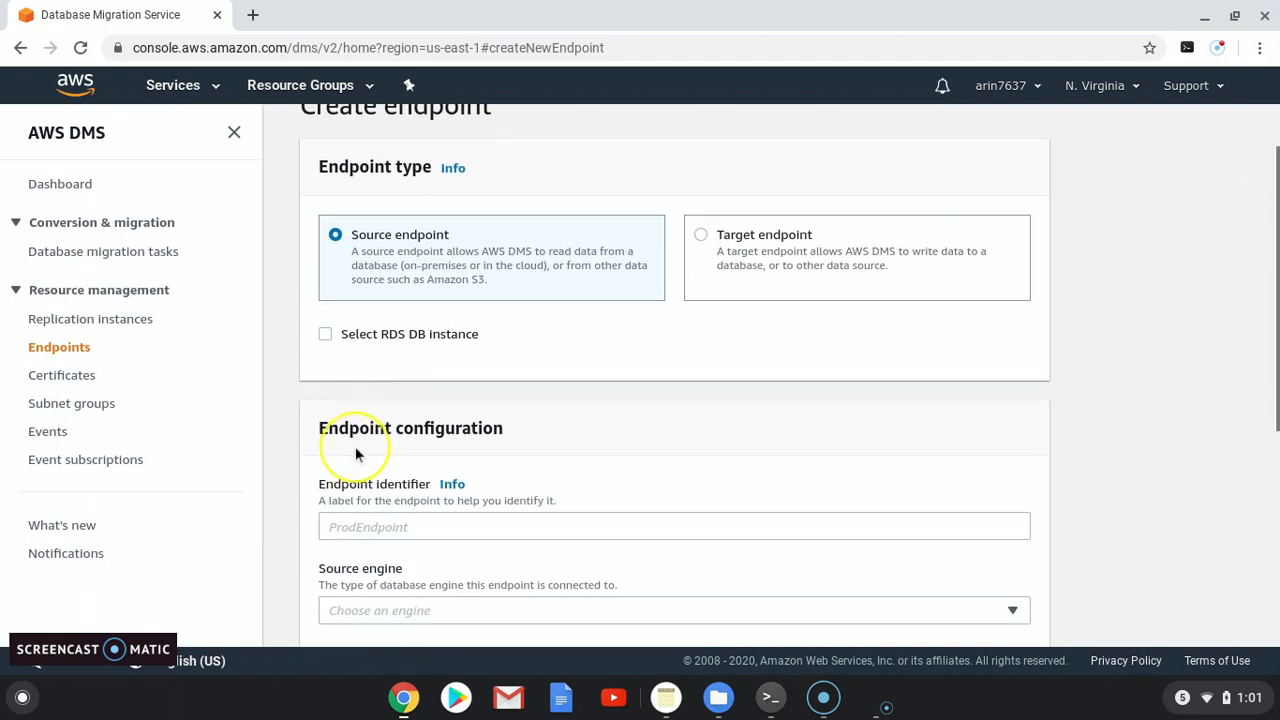
scroll(355, 446, "down", 1)
Step: Enter endpoint identifier source-oracle and select oracle as the source engine
left_click(370, 467)
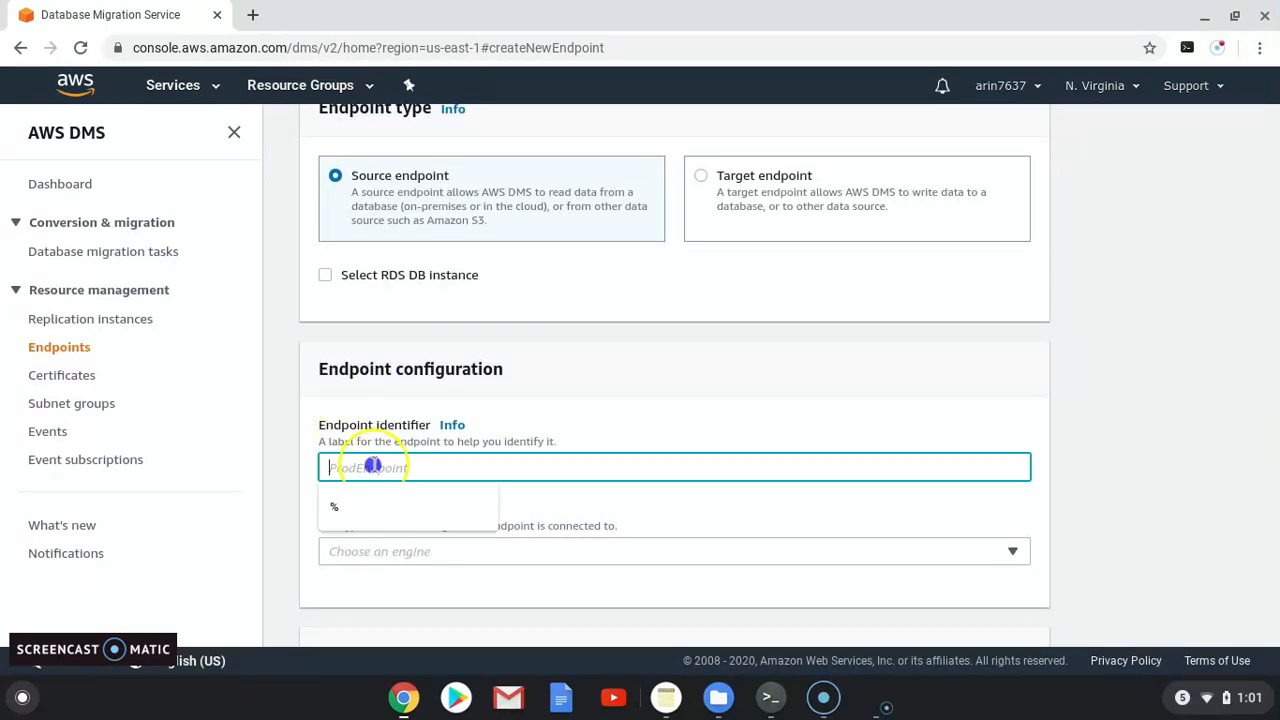
type("source")
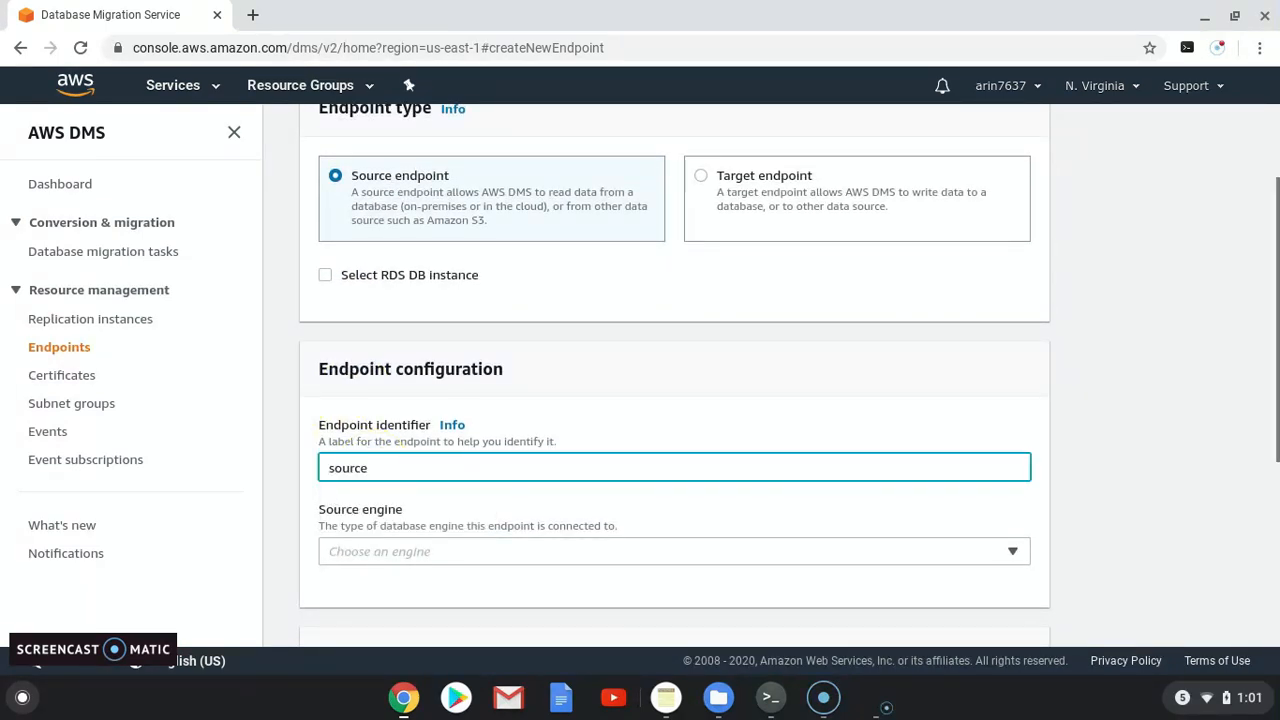
type("_")
key("BackSpace")
type("-oracle")
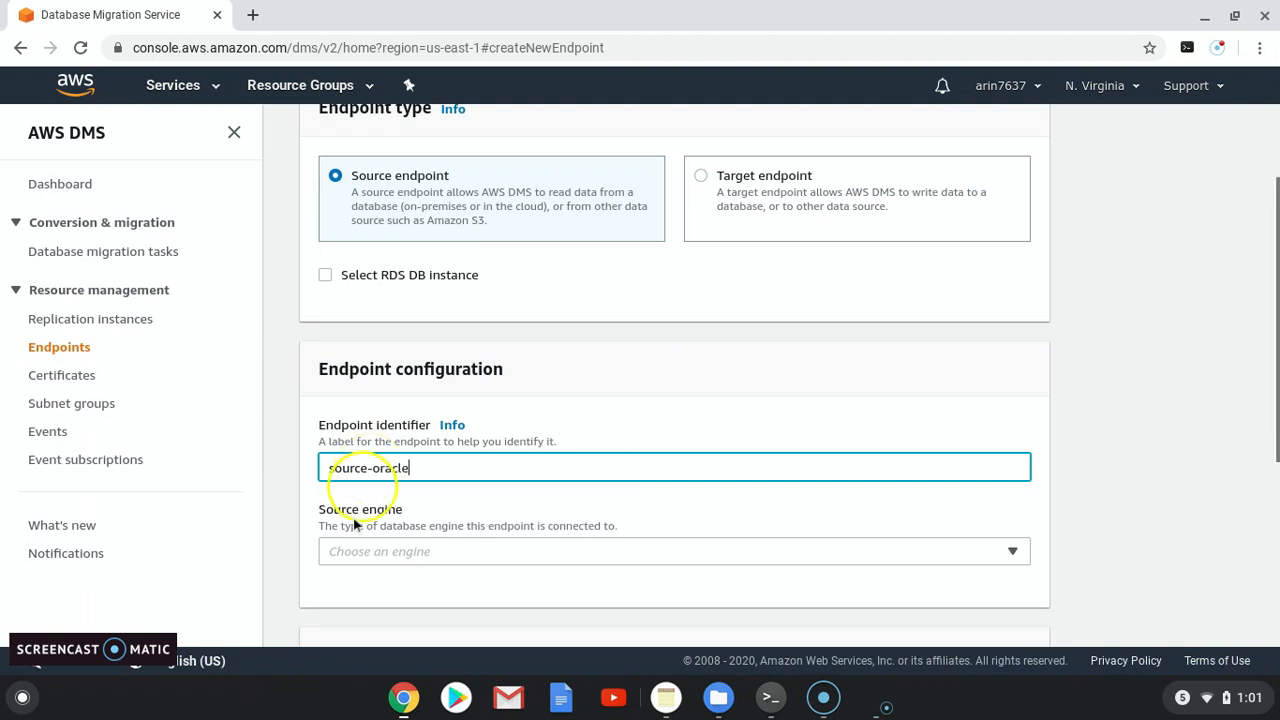
left_click(400, 553)
left_click(365, 467)
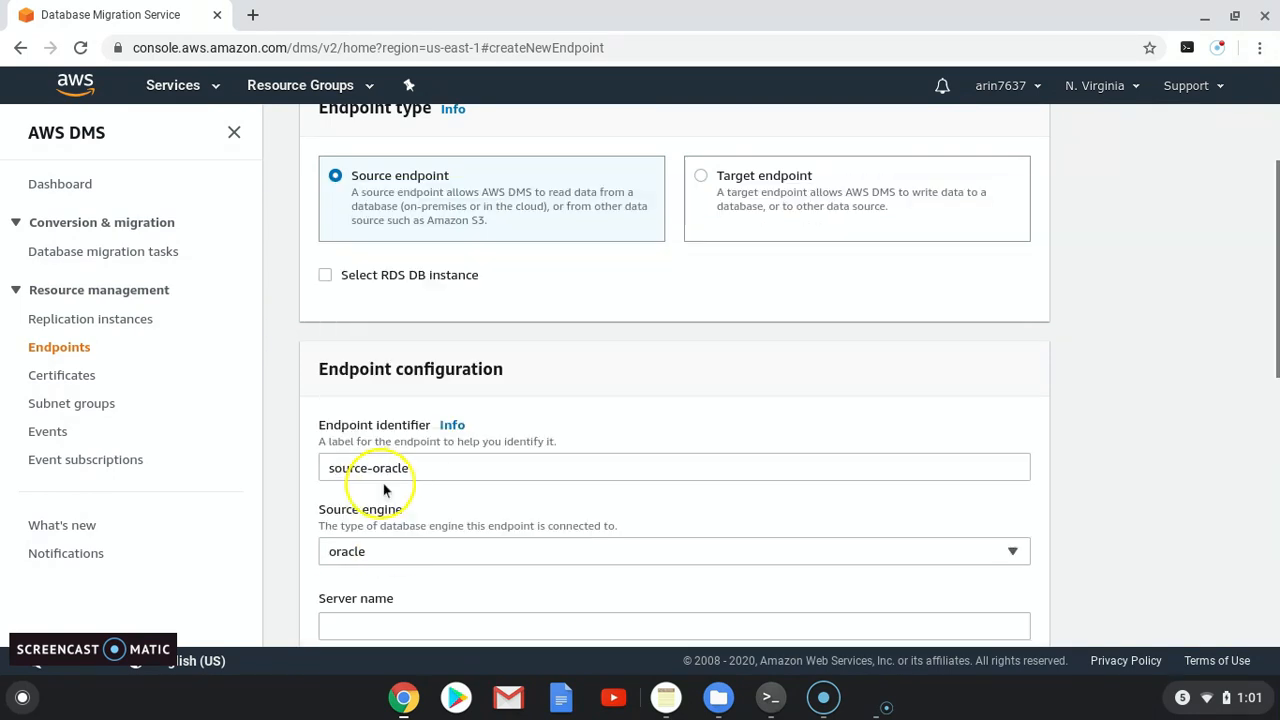
scroll(385, 492, "down", 2)
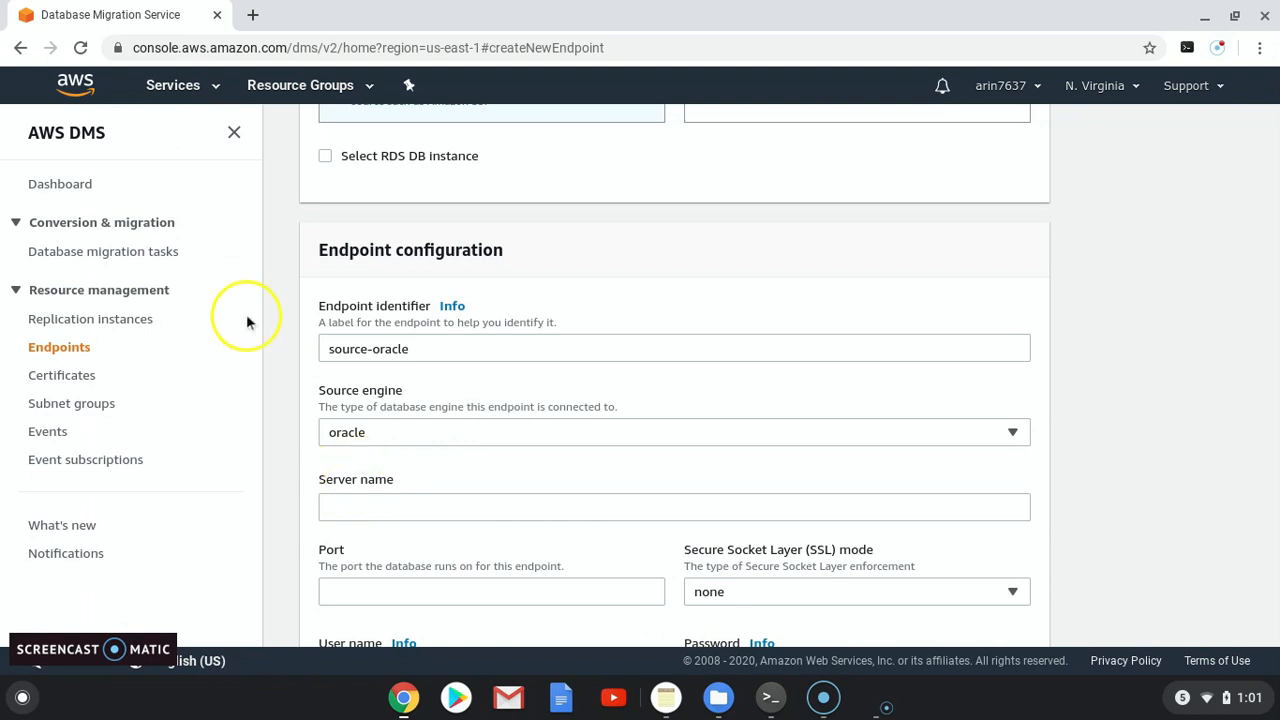
Step: Open the AWS console in a new browser tab and go to EC2
right_click(168, 88)
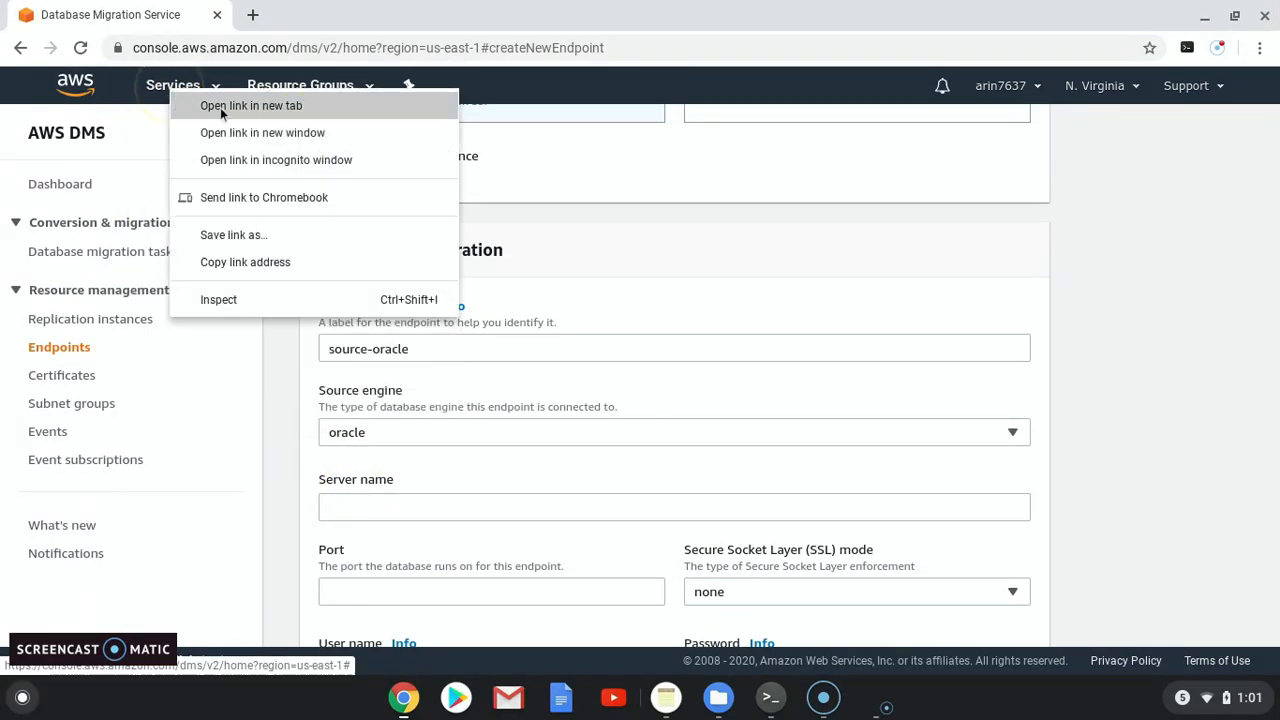
left_click(220, 107)
key("ctrl+Tab")
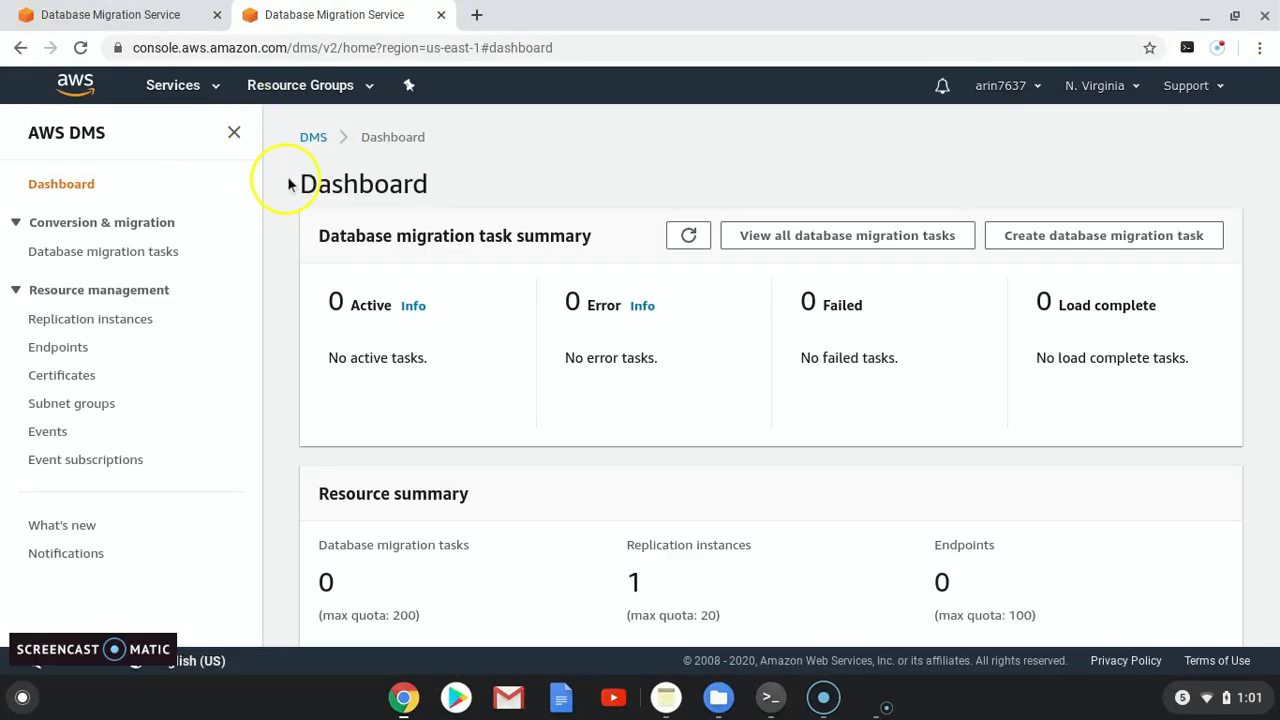
left_click(182, 86)
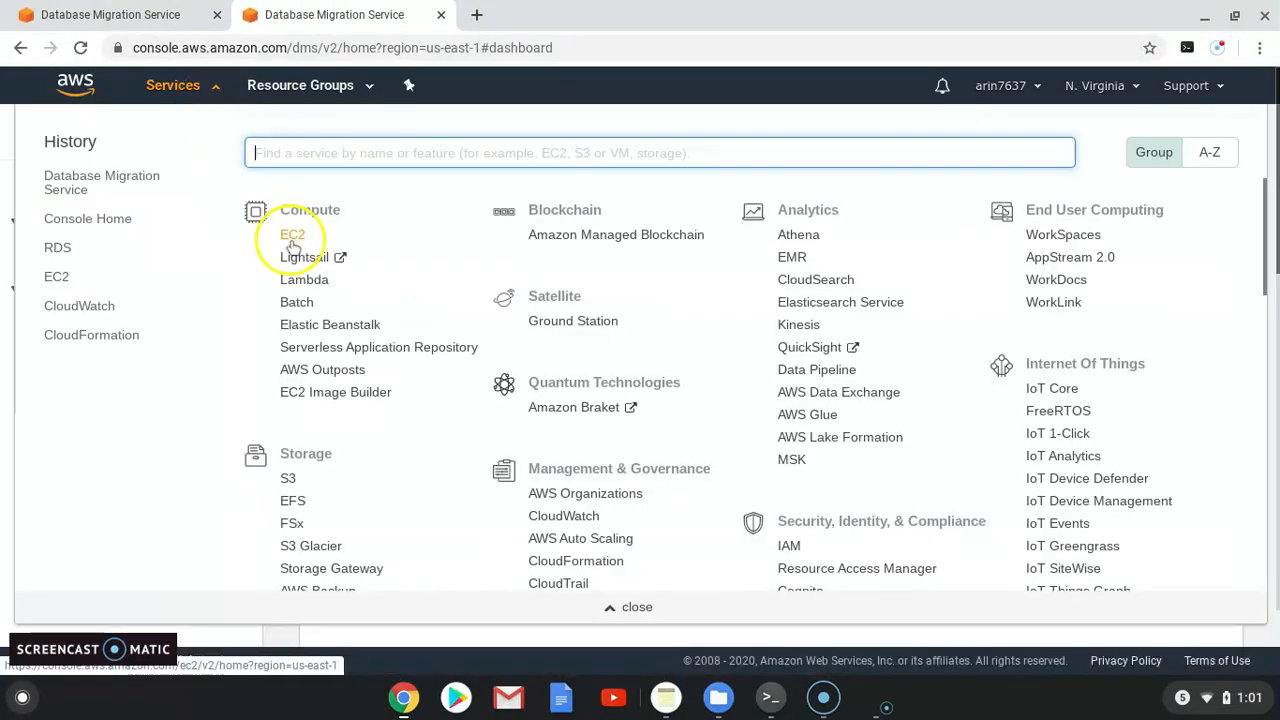
left_click(292, 238)
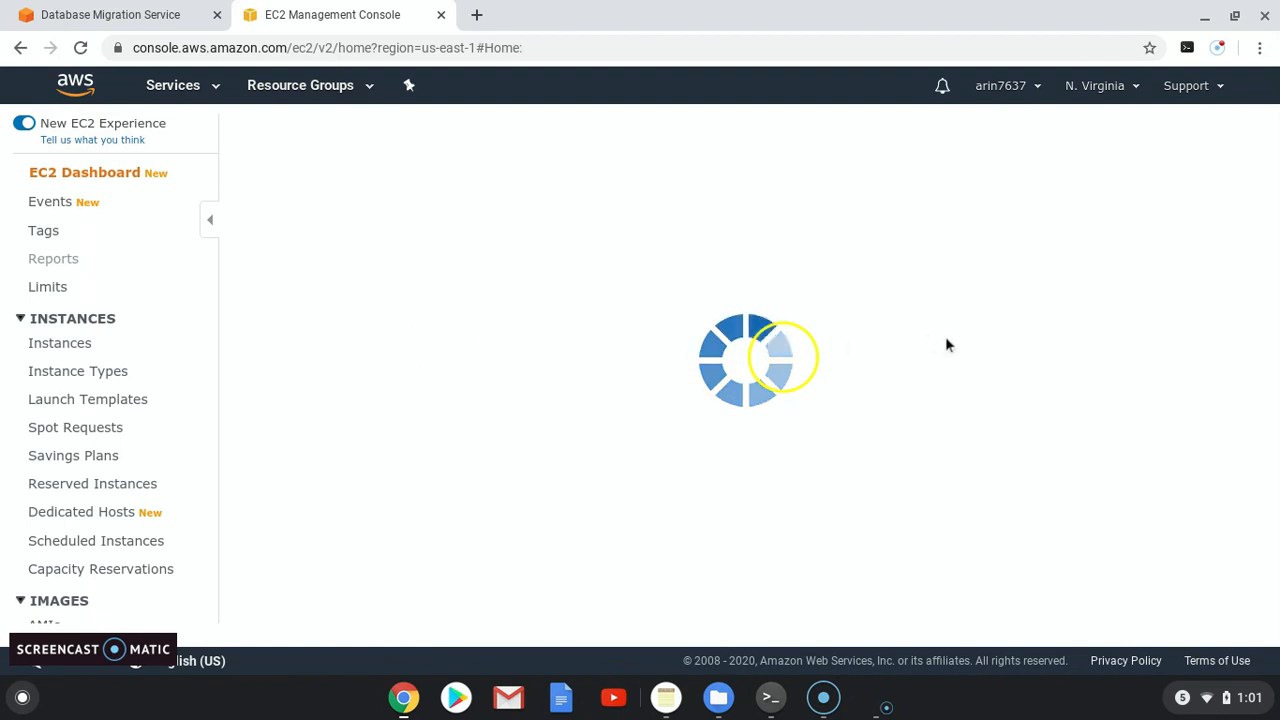
Step: Copy the running t2.small instance's public DNS and return to the DMS tab
left_click(415, 366)
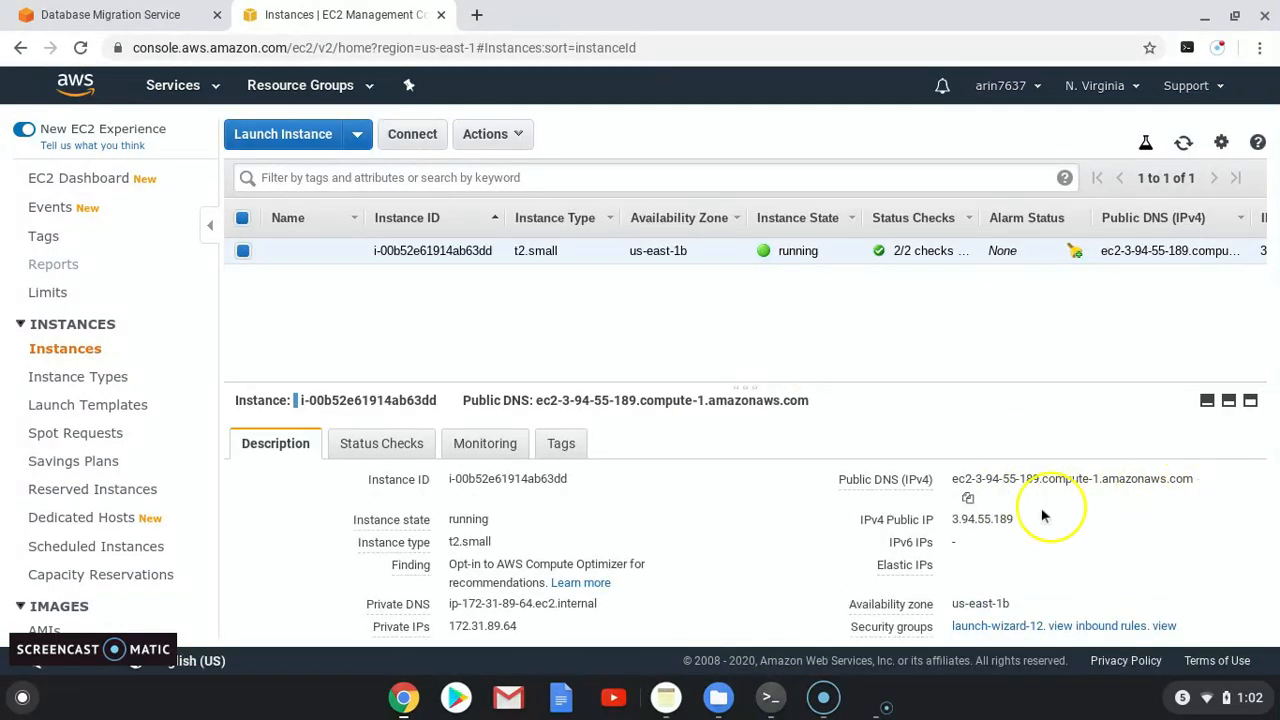
left_click(966, 499)
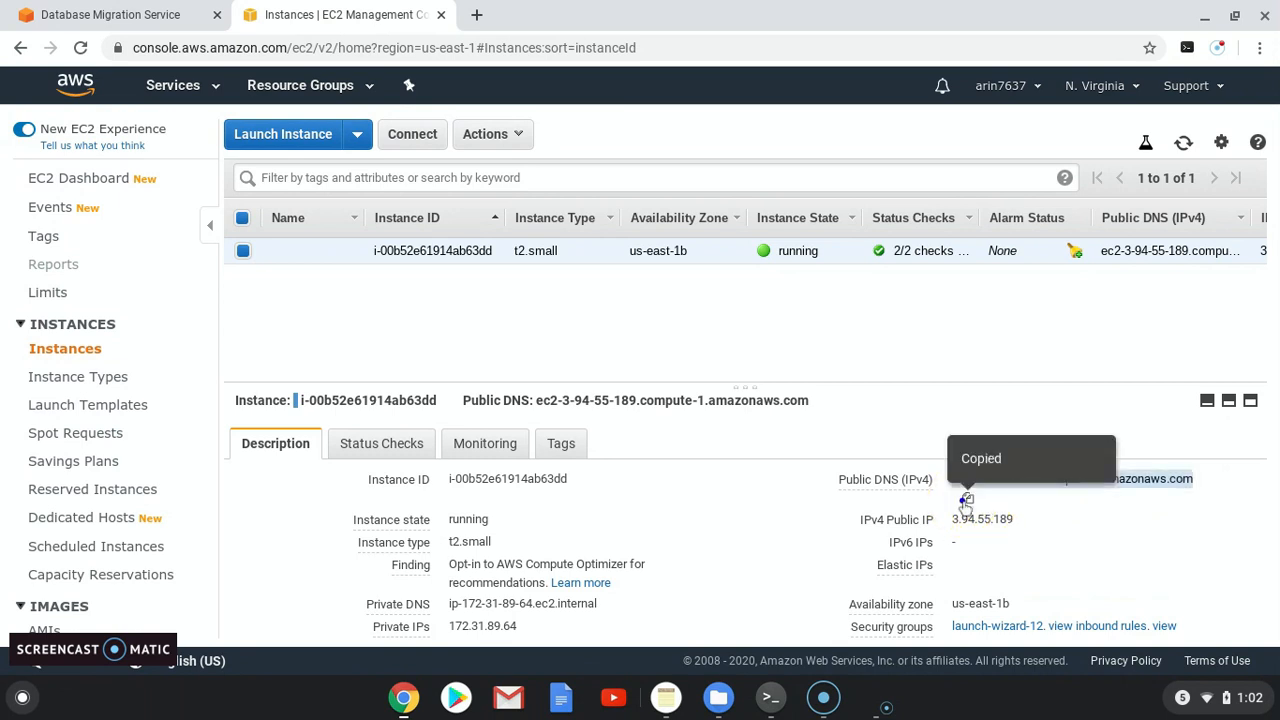
left_click(154, 14)
Step: Paste the EC2 public DNS as server name and set port 1521
left_click(346, 505)
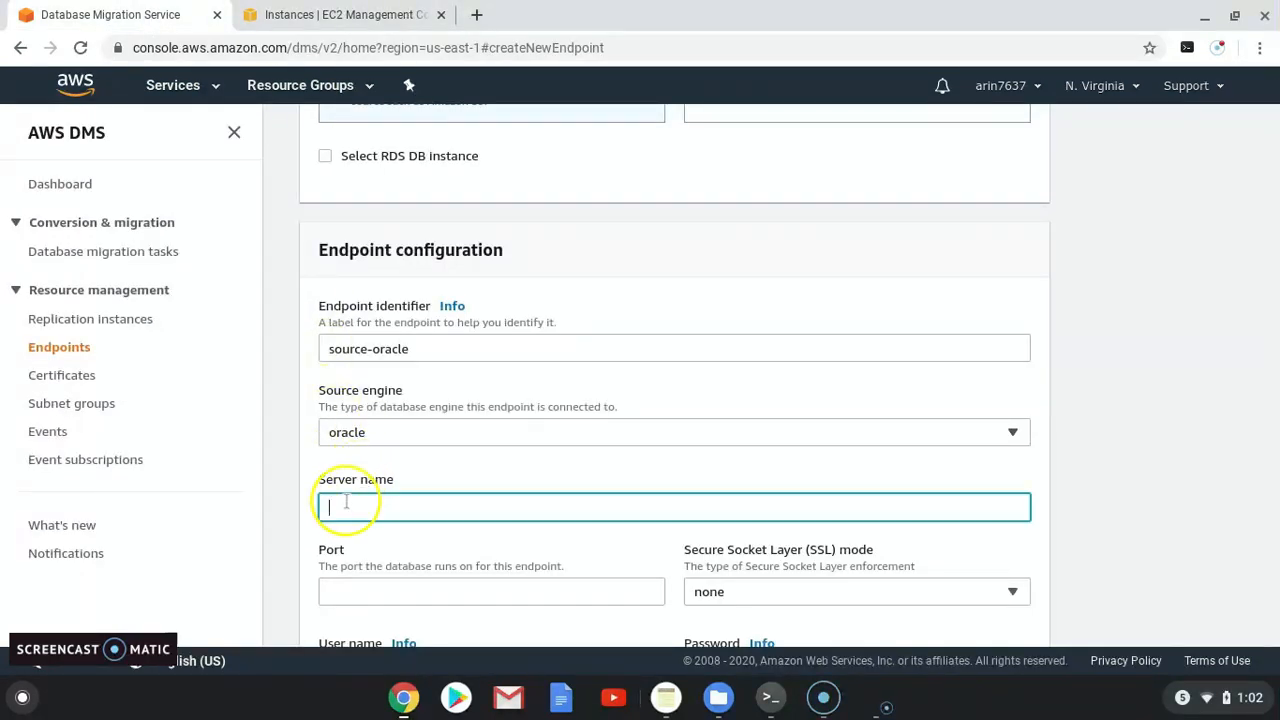
left_click(344, 506)
key("ctrl+v")
left_click(371, 588)
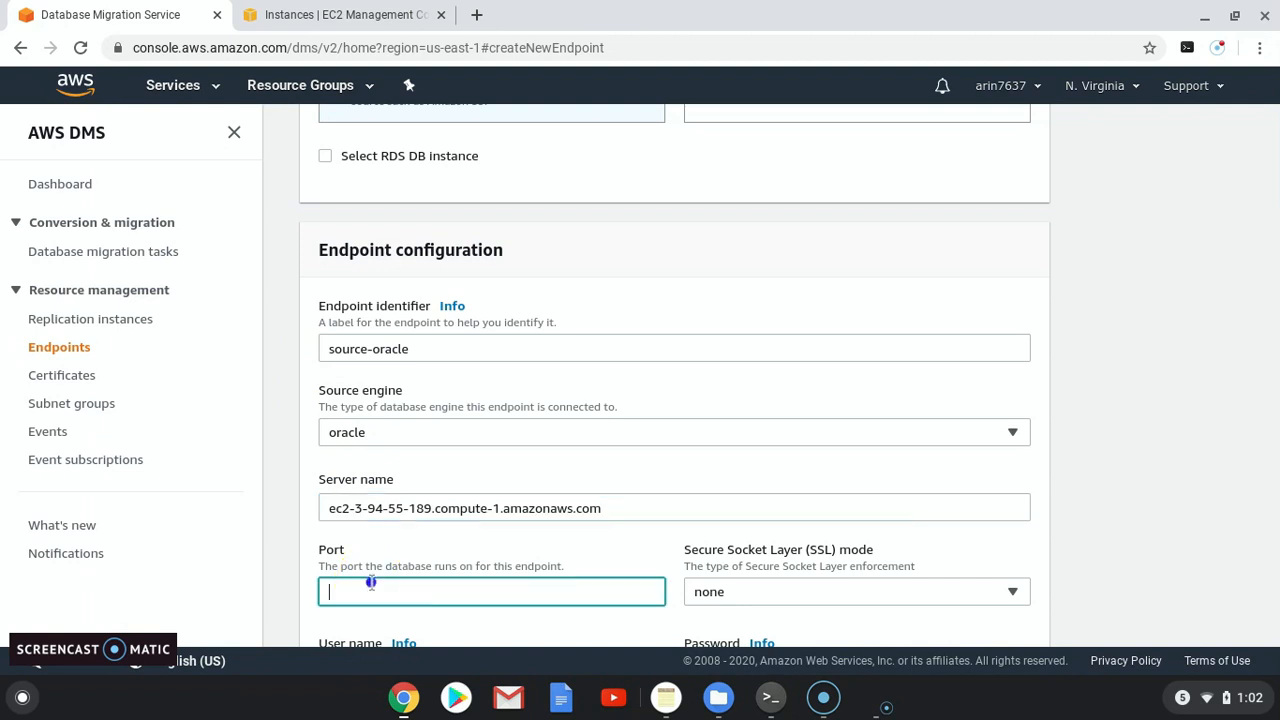
type("1521")
scroll(478, 462, "down", 2)
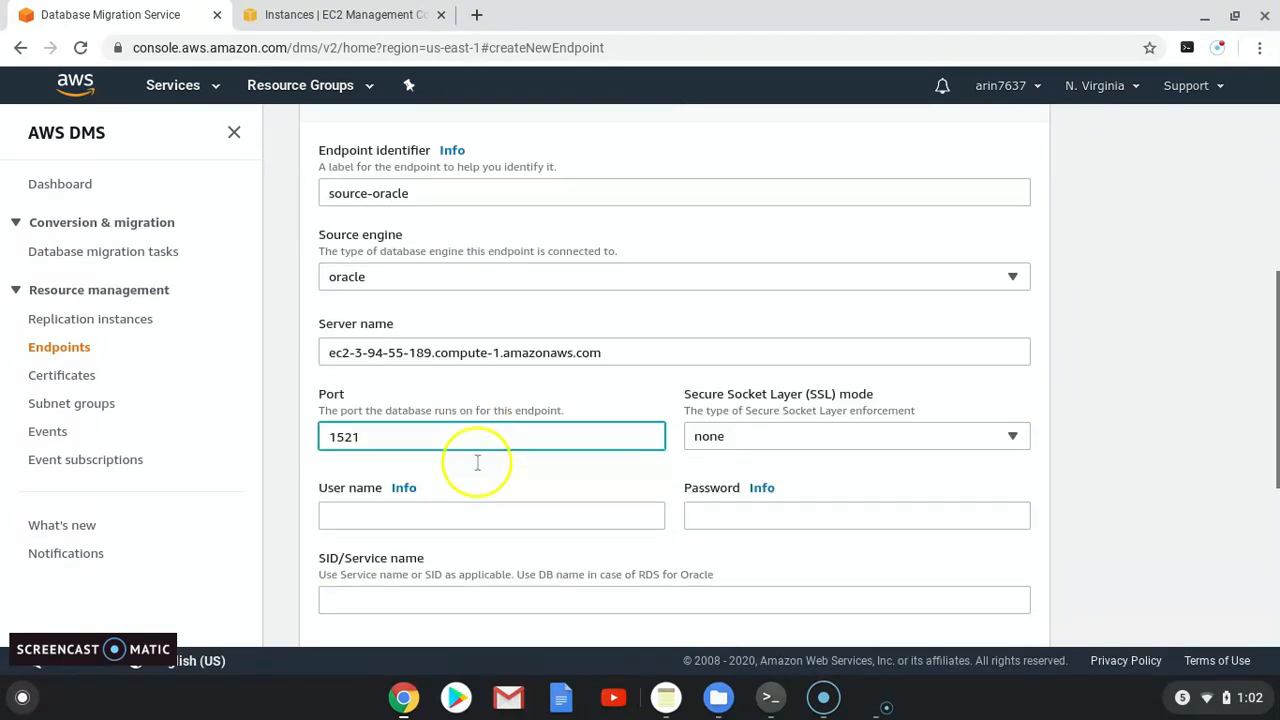
scroll(478, 462, "down", 1)
Step: Enter user name hr, the database password, and SID/Service name orcl
left_click(367, 465)
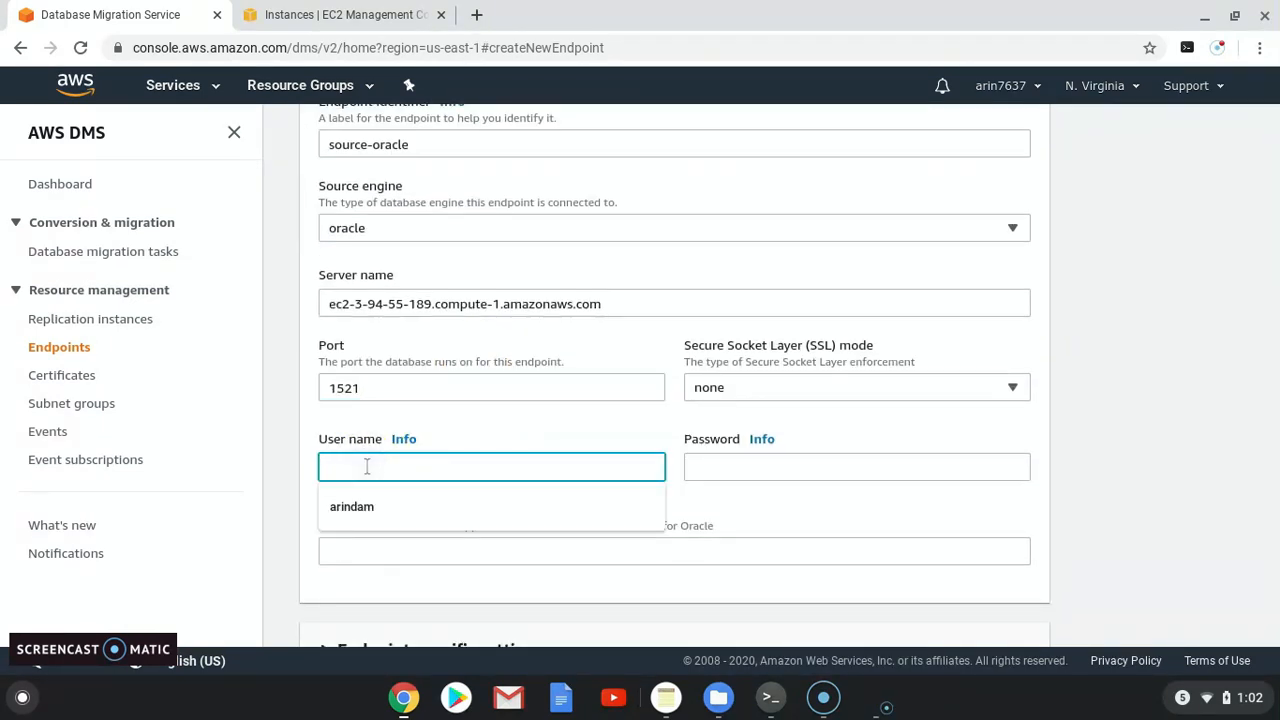
type("hr")
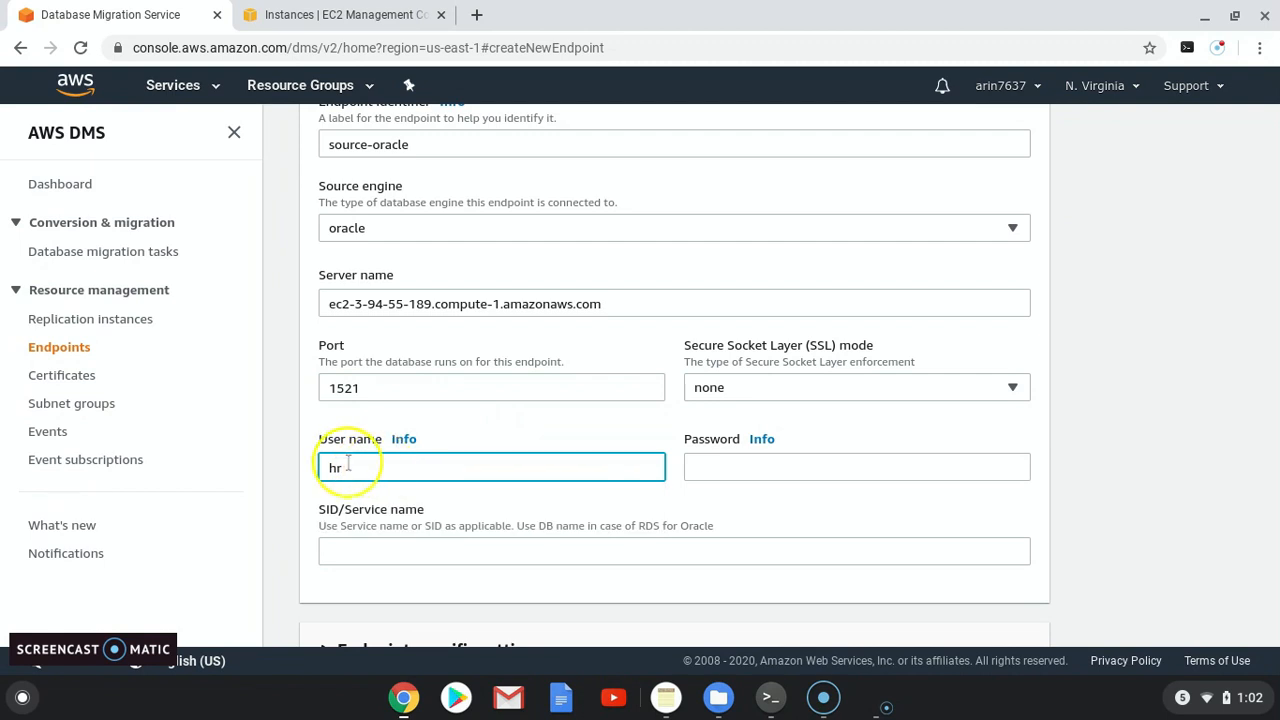
left_click(734, 460)
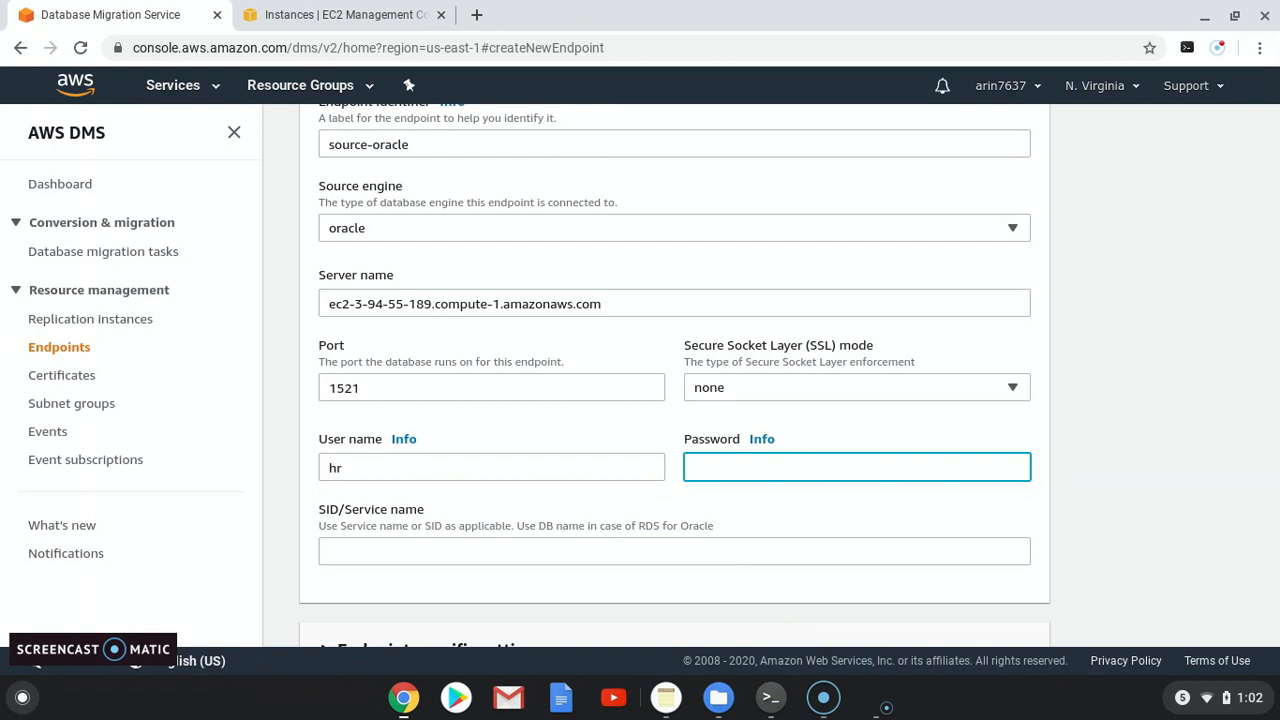
type("hr")
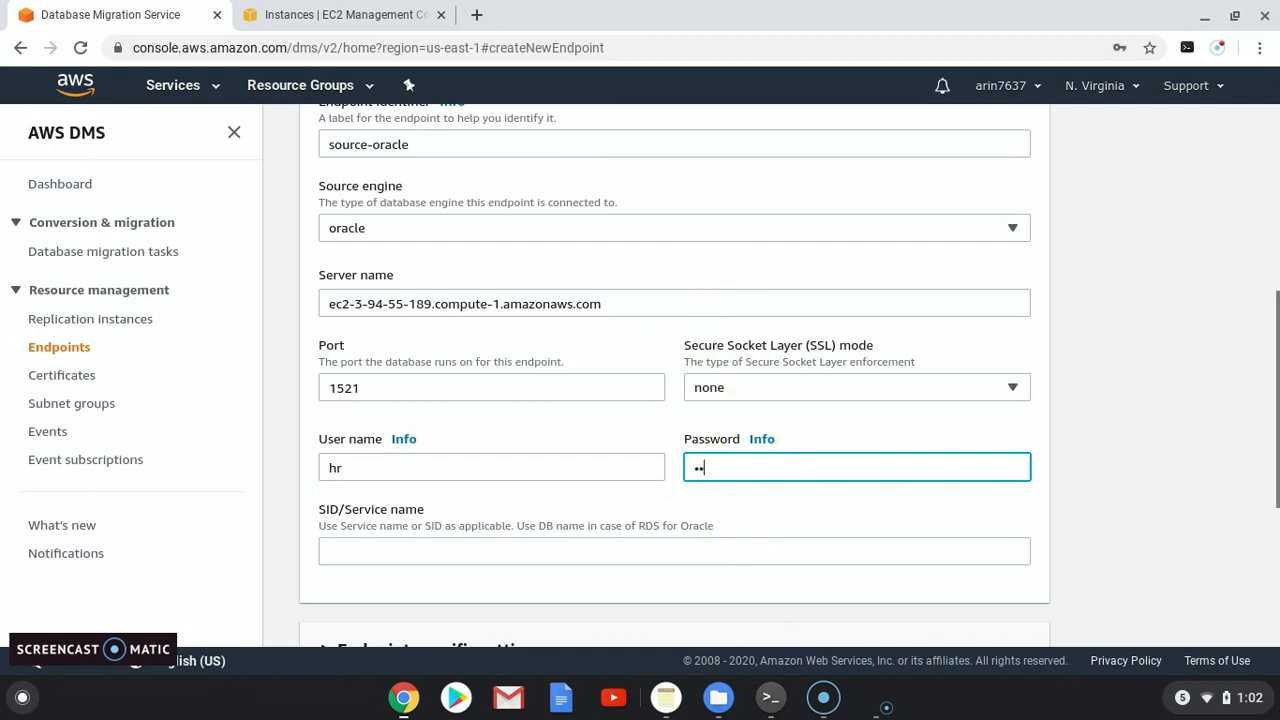
type("•••")
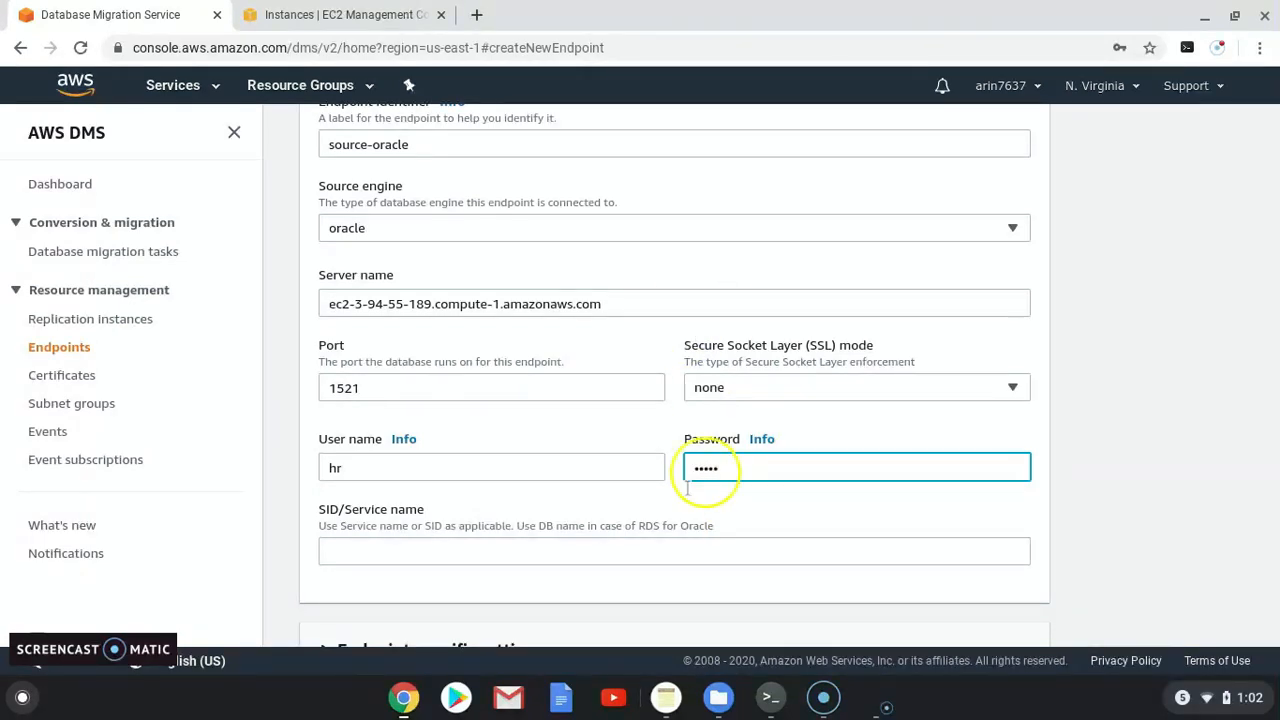
left_click(495, 550)
type("orc")
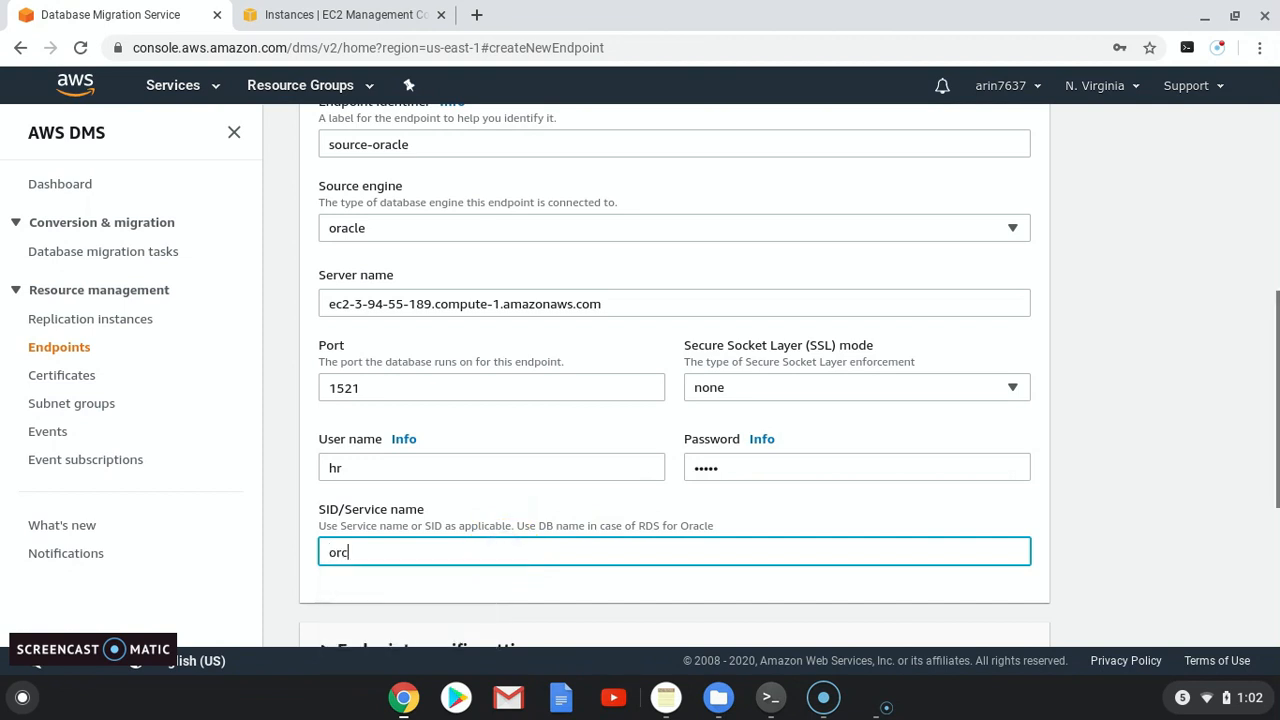
type("l")
scroll(548, 400, "down", 3)
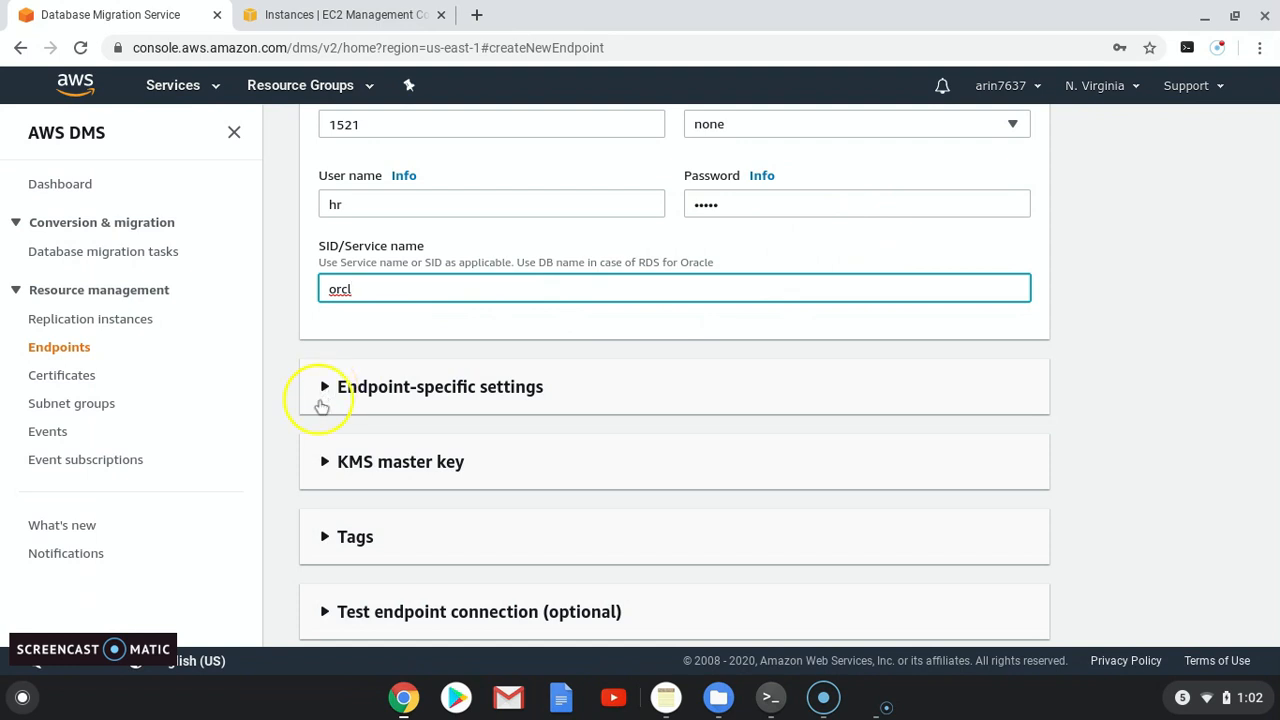
scroll(321, 405, "down", 1)
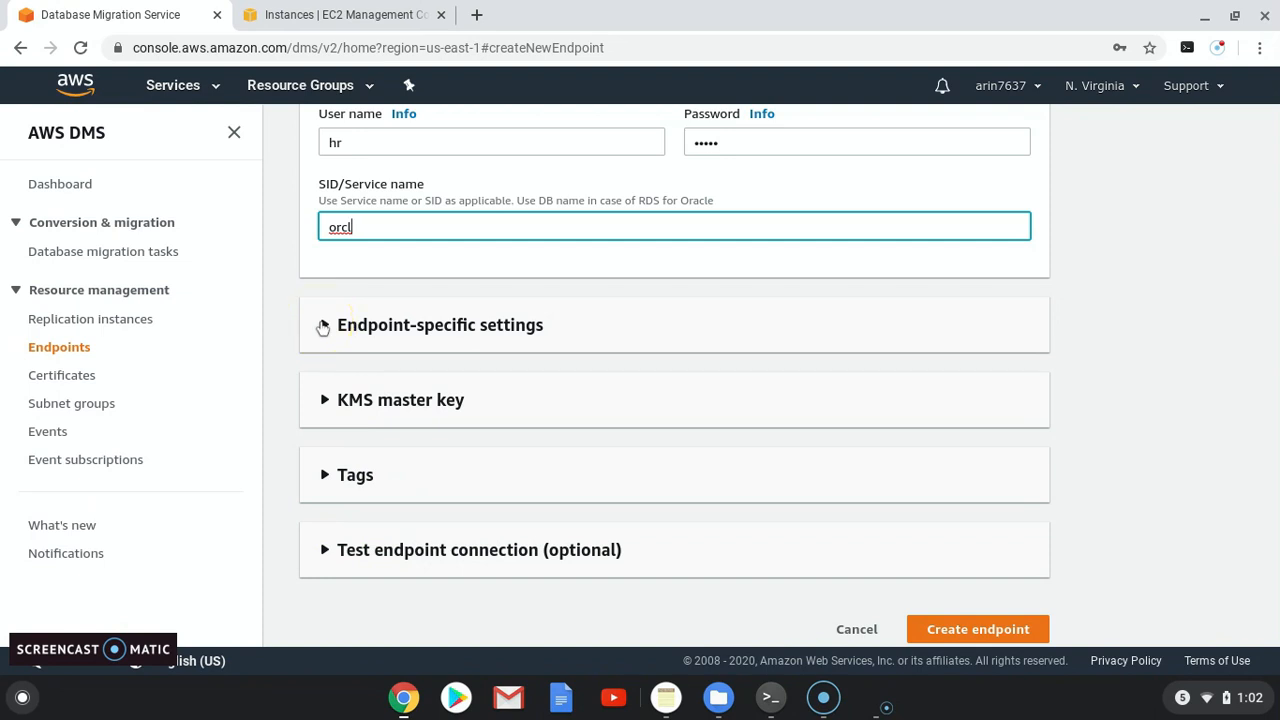
left_click(323, 325)
left_click(323, 325)
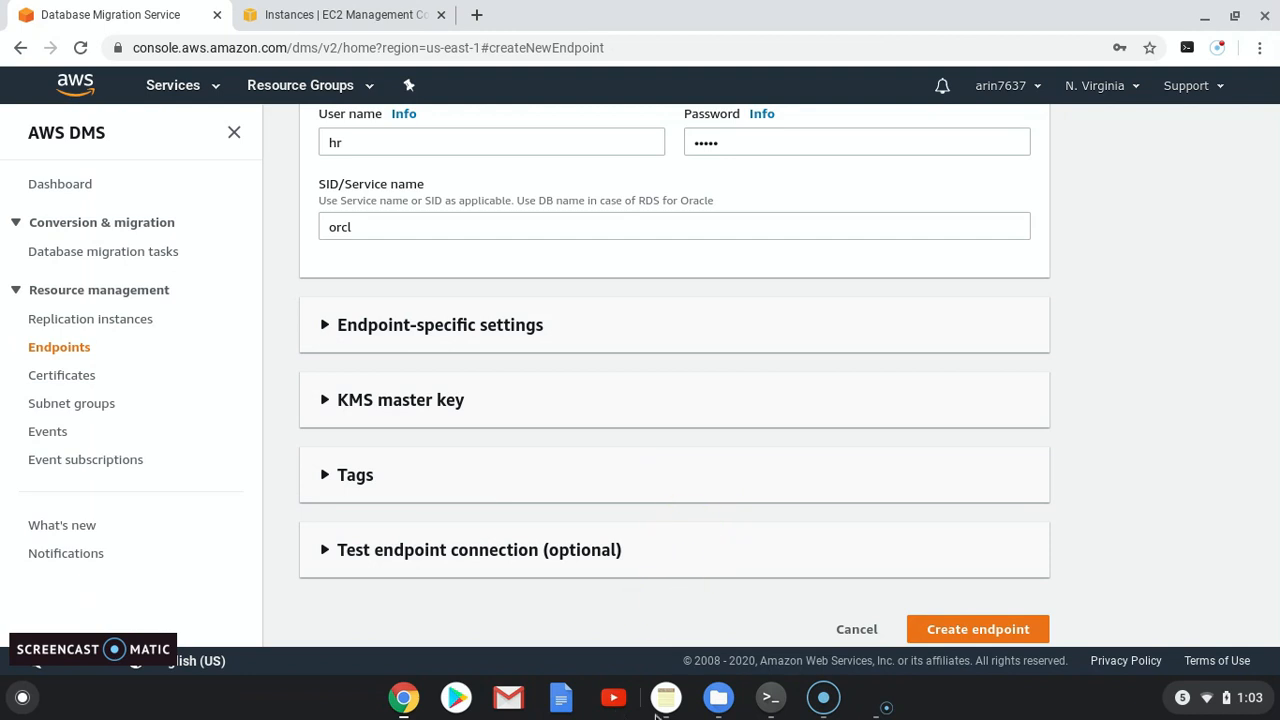
left_click(678, 705)
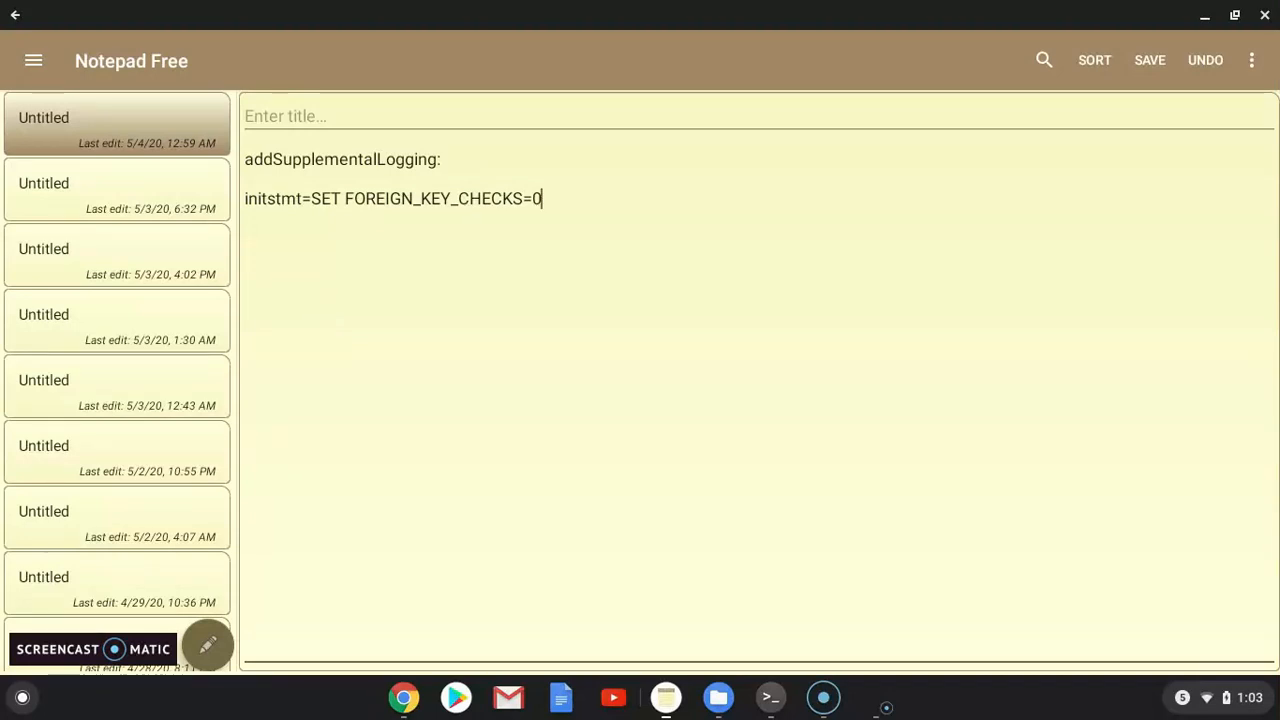
left_click(1205, 15)
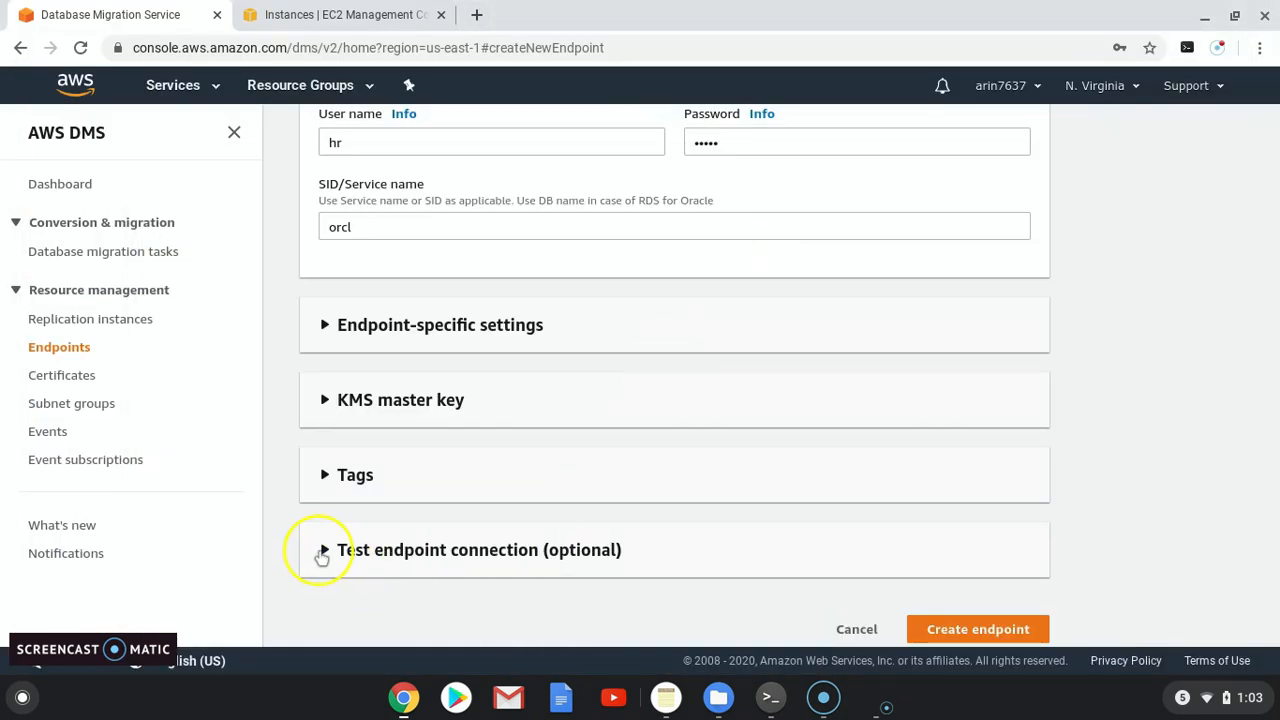
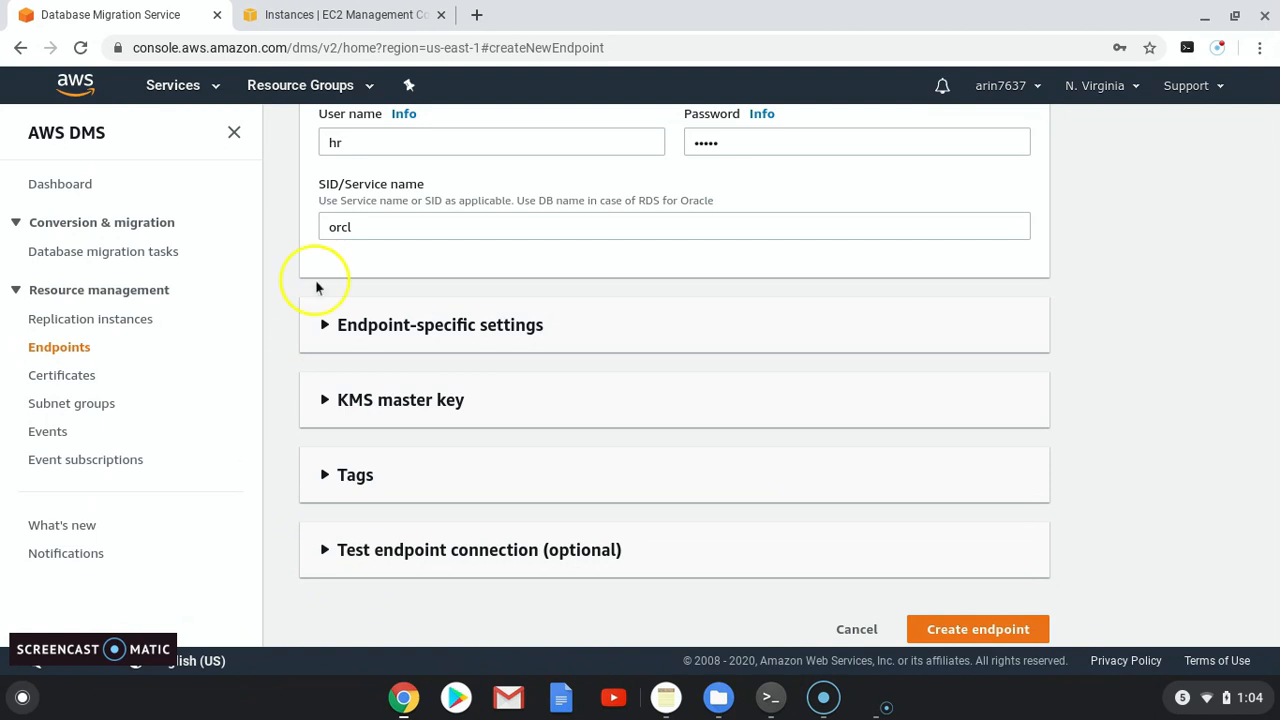
Step: Expand the source endpoint's Endpoint-specific settings and briefly check the DMS guide
left_click(326, 324)
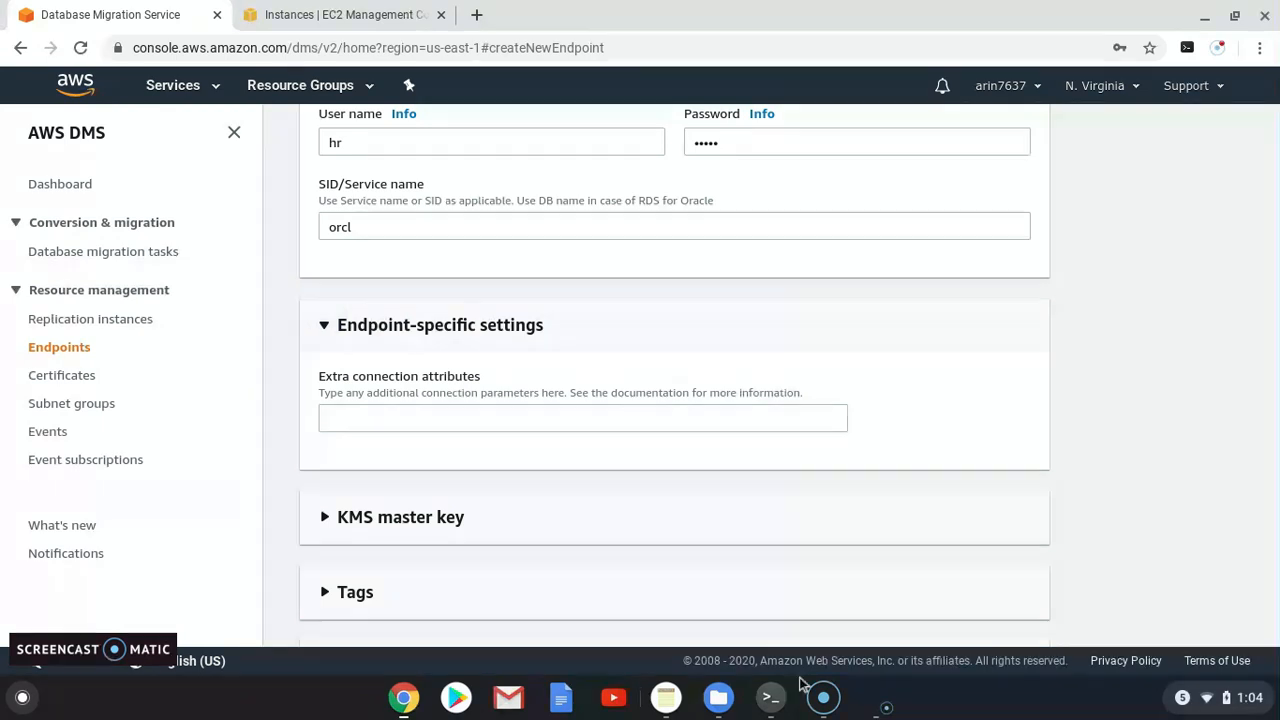
left_click(562, 700)
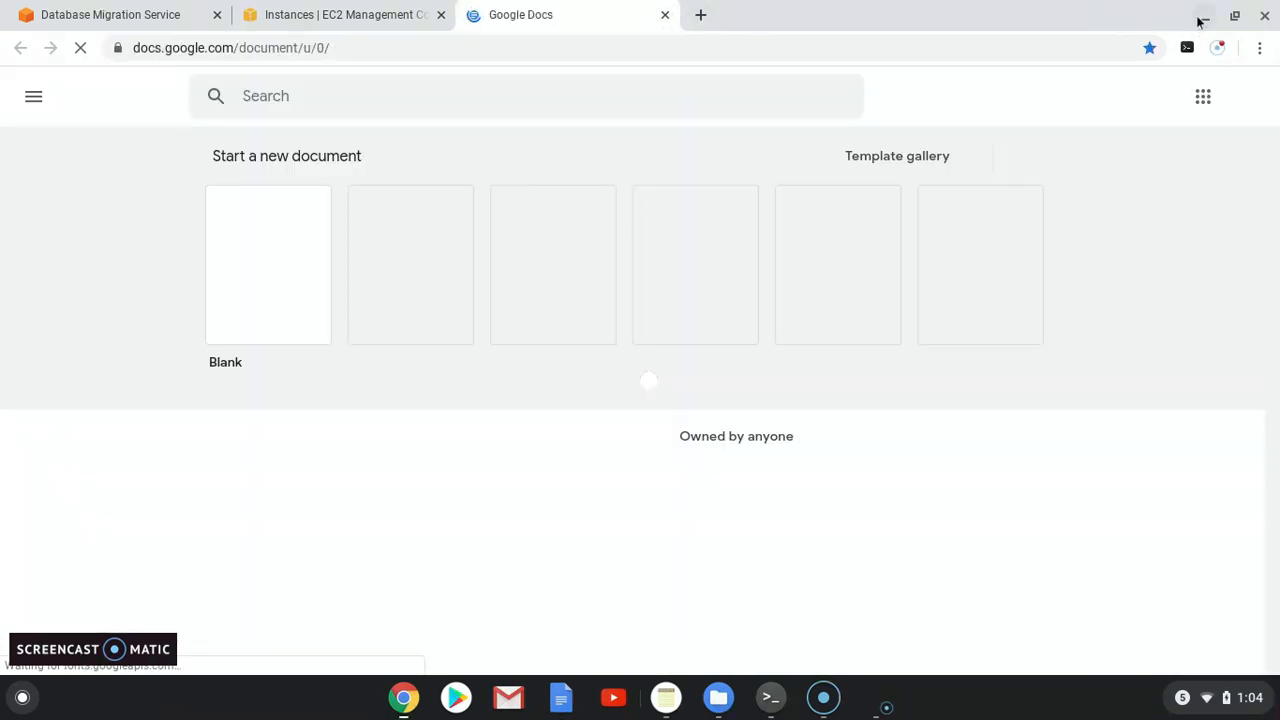
left_click(1203, 17)
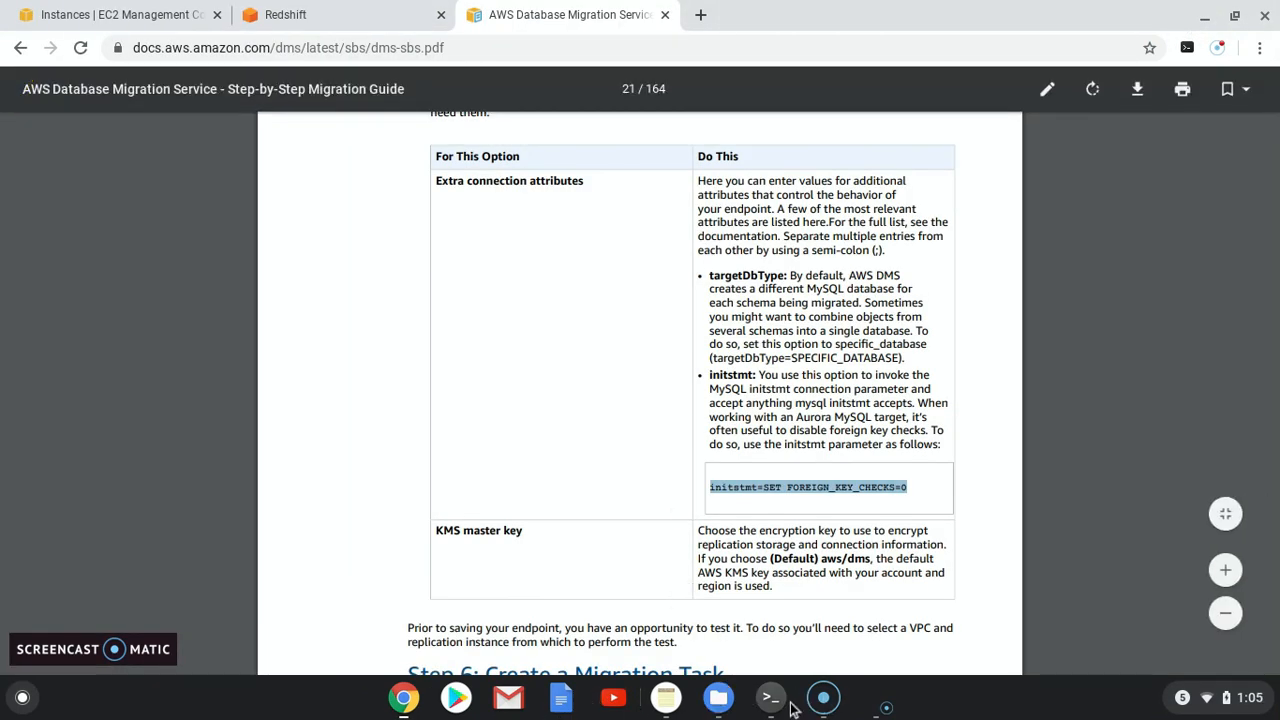
Step: Return to the DMS endpoint form and bring up the notes holding addSupplementalLogging
left_click(403, 697)
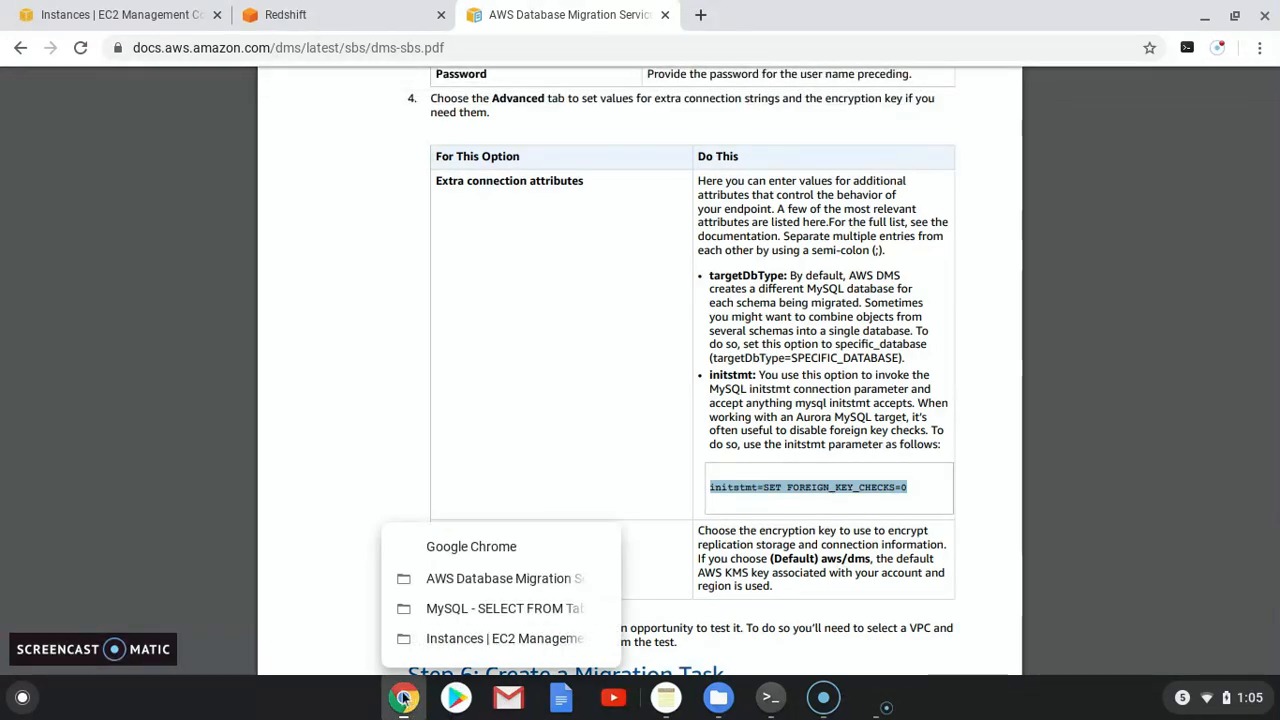
left_click(495, 638)
left_click(90, 21)
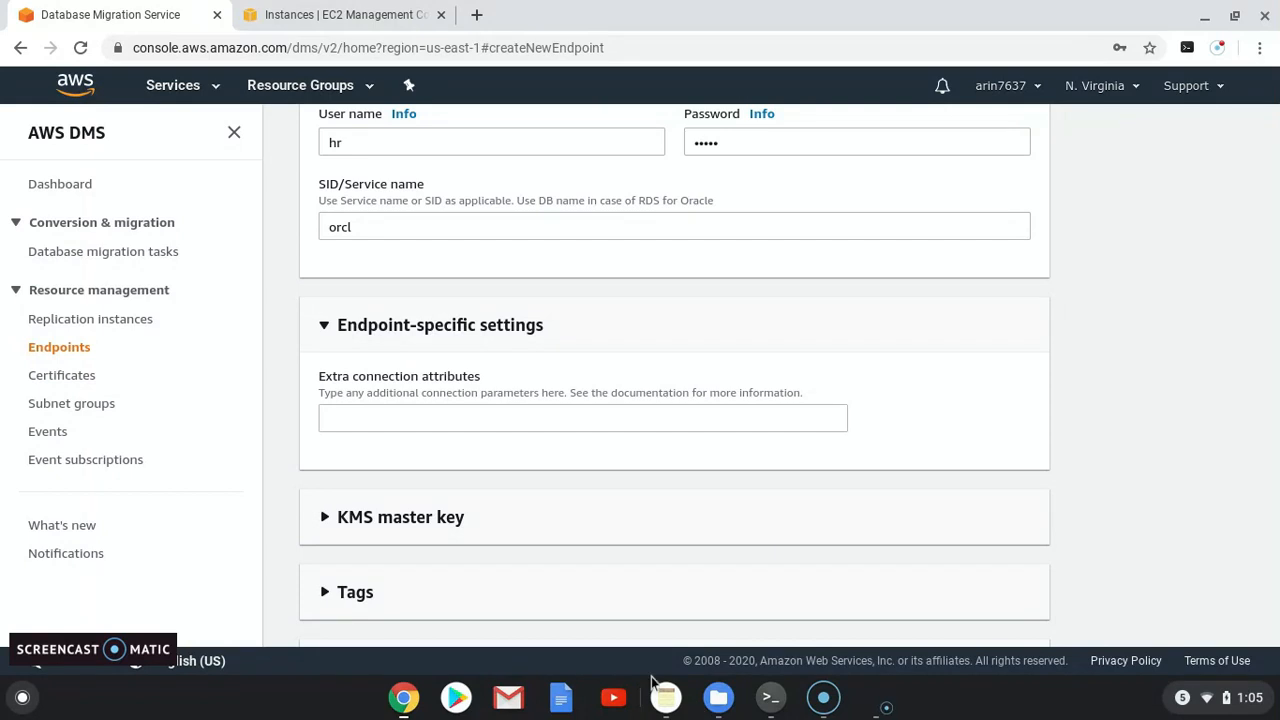
scroll(429, 429, "up", 3)
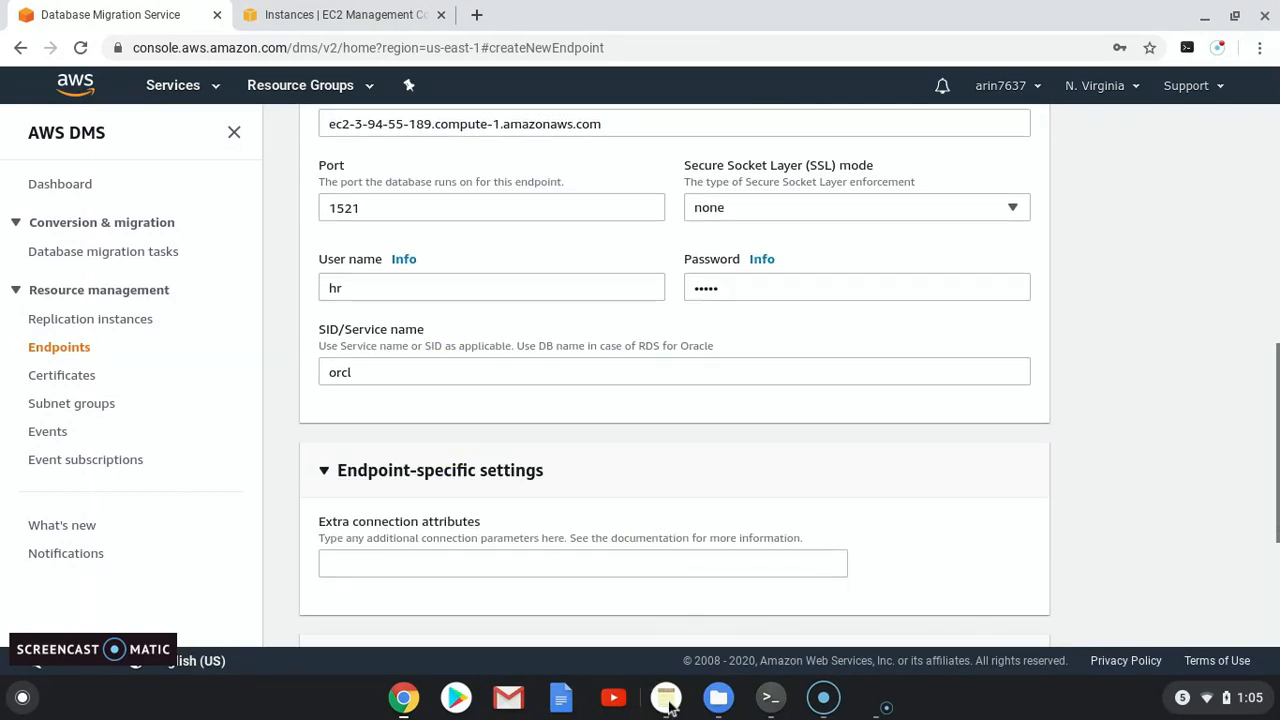
left_click(668, 698)
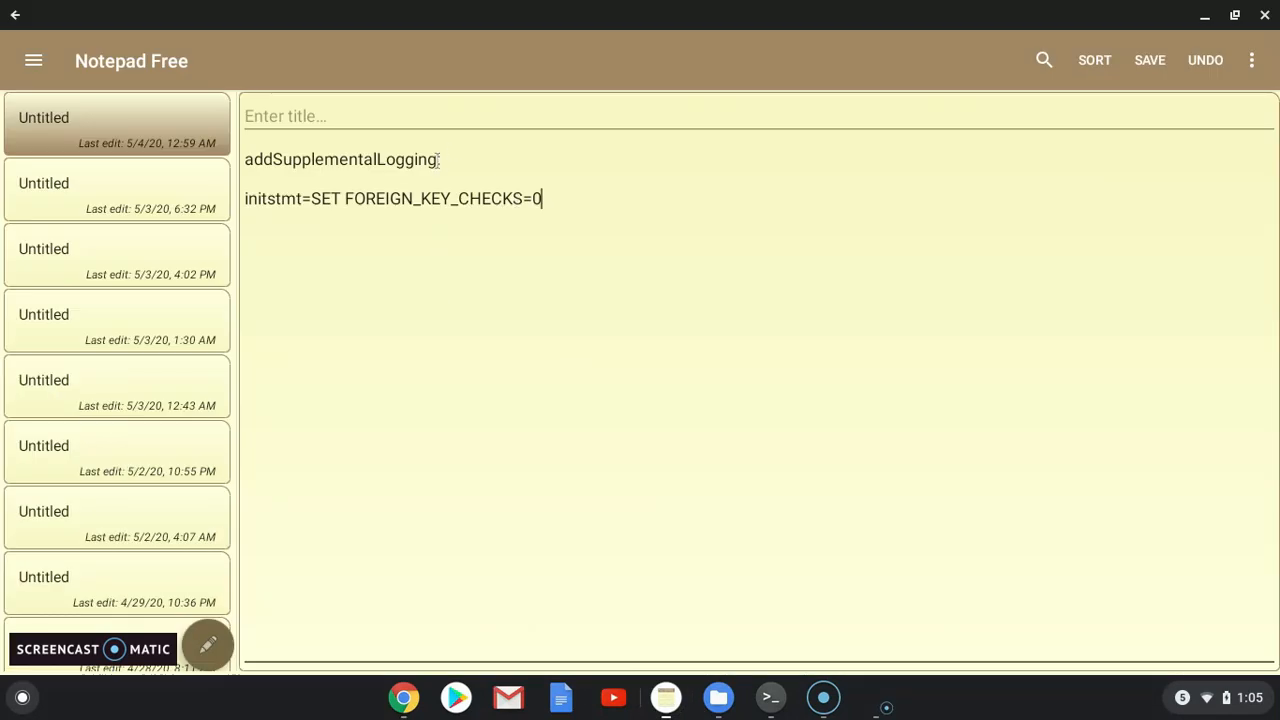
Step: Copy the word addSupplementalLogging from the notes
left_click_drag(437, 160, 248, 163)
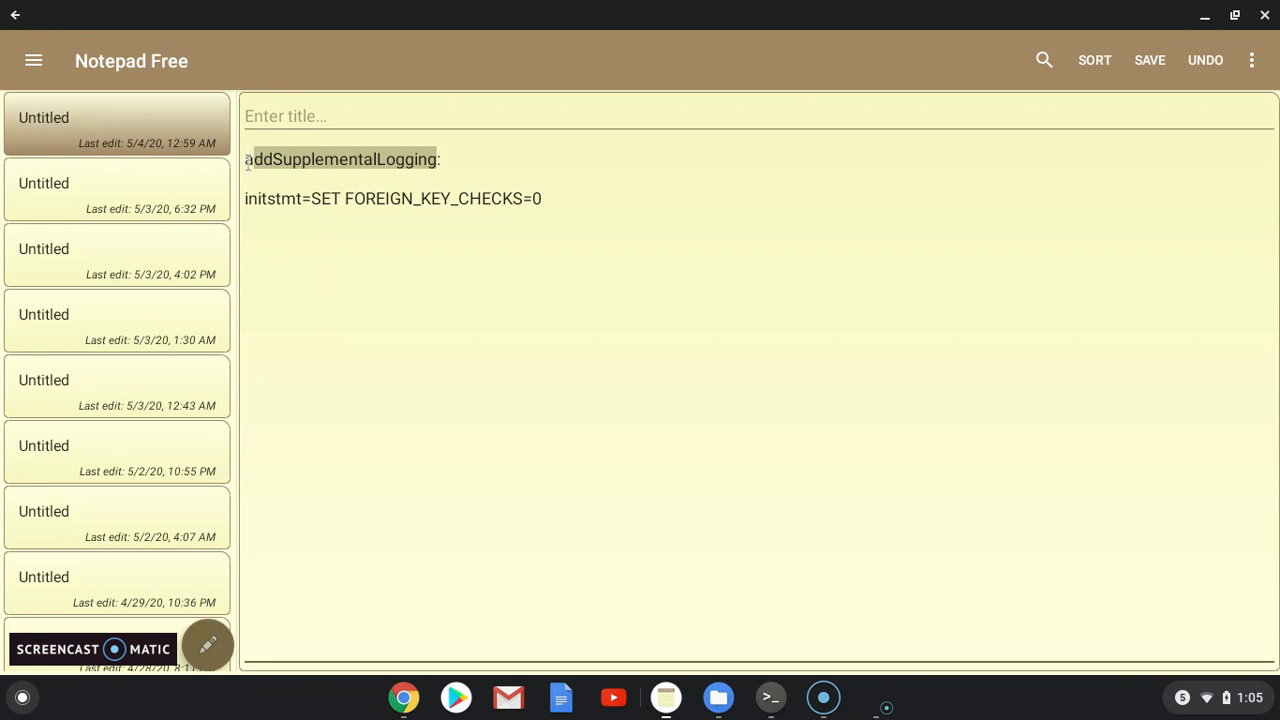
right_click(314, 160)
left_click(358, 318)
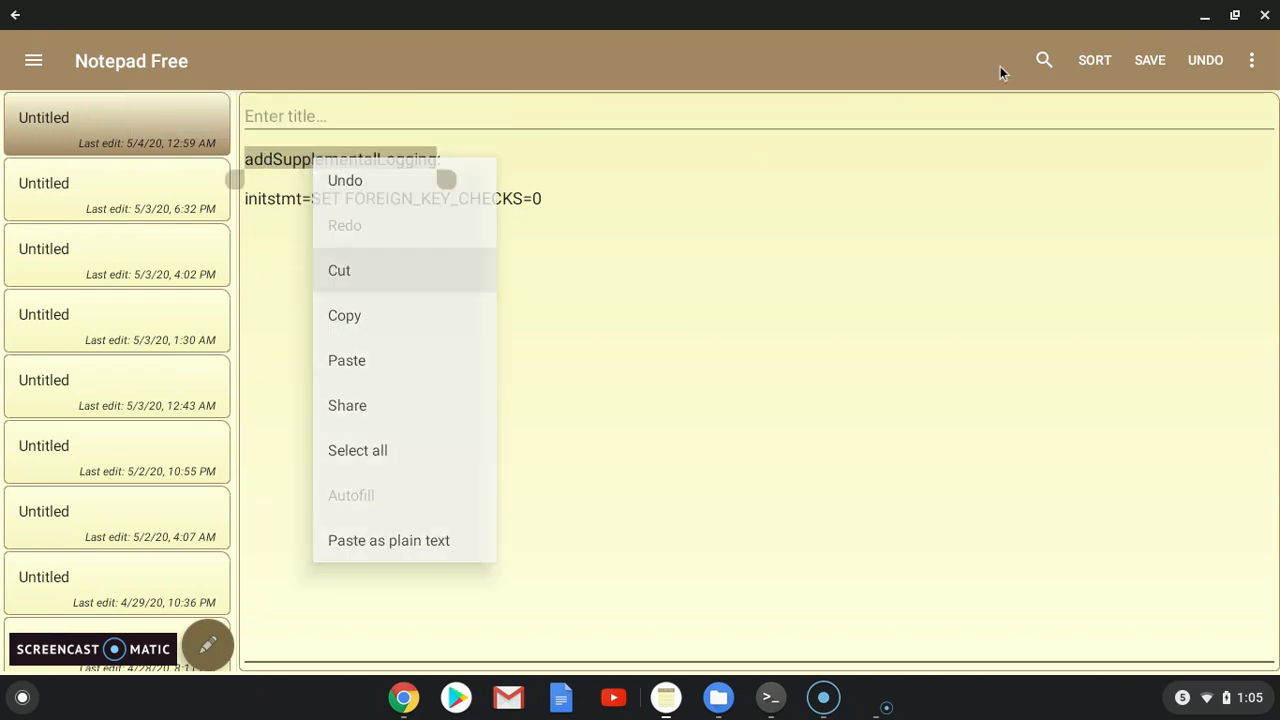
left_click(1205, 15)
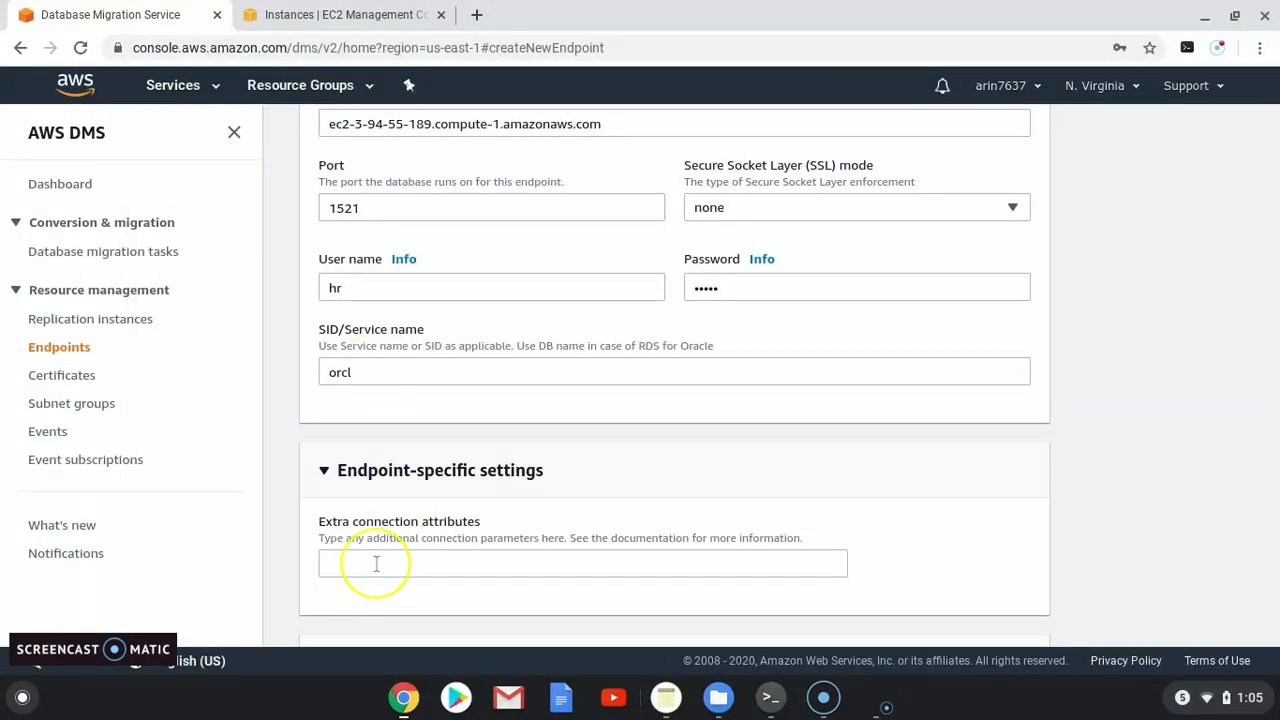
Step: Set extra connection attributes to addSupplementalLogging=Y and create the source-oracle endpoint
left_click(374, 563)
key("ctrl+v")
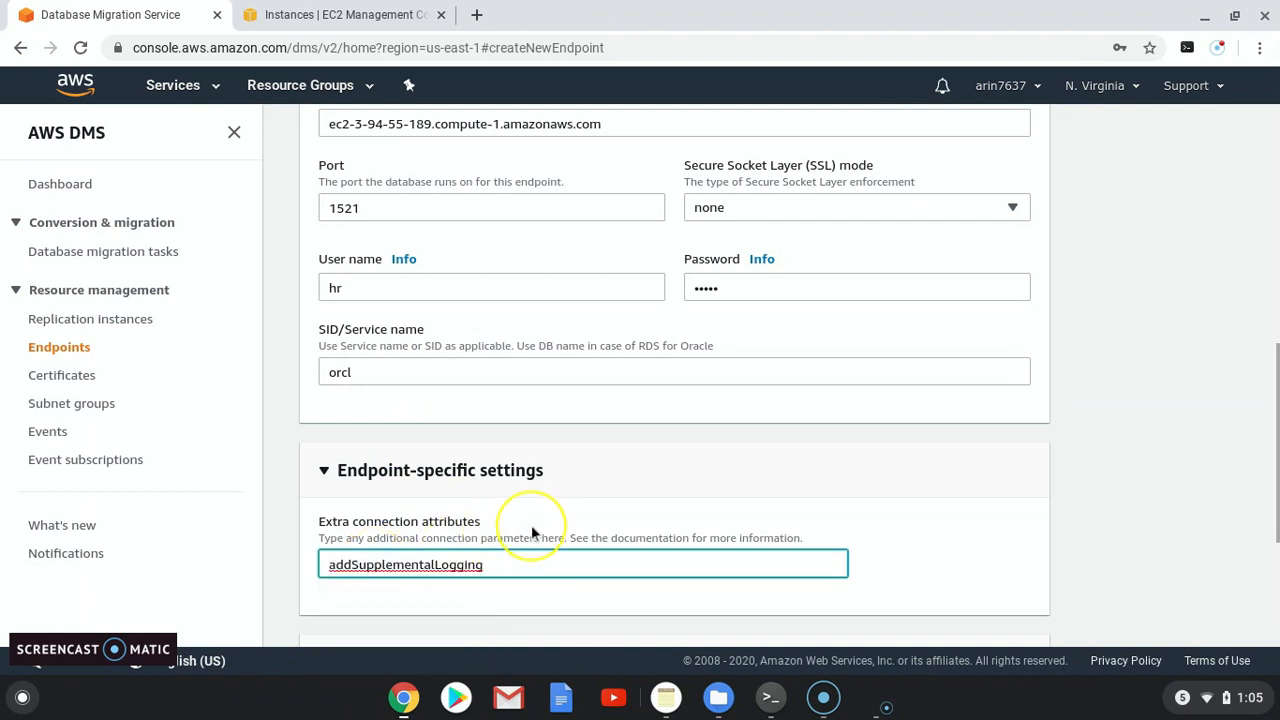
type("=")
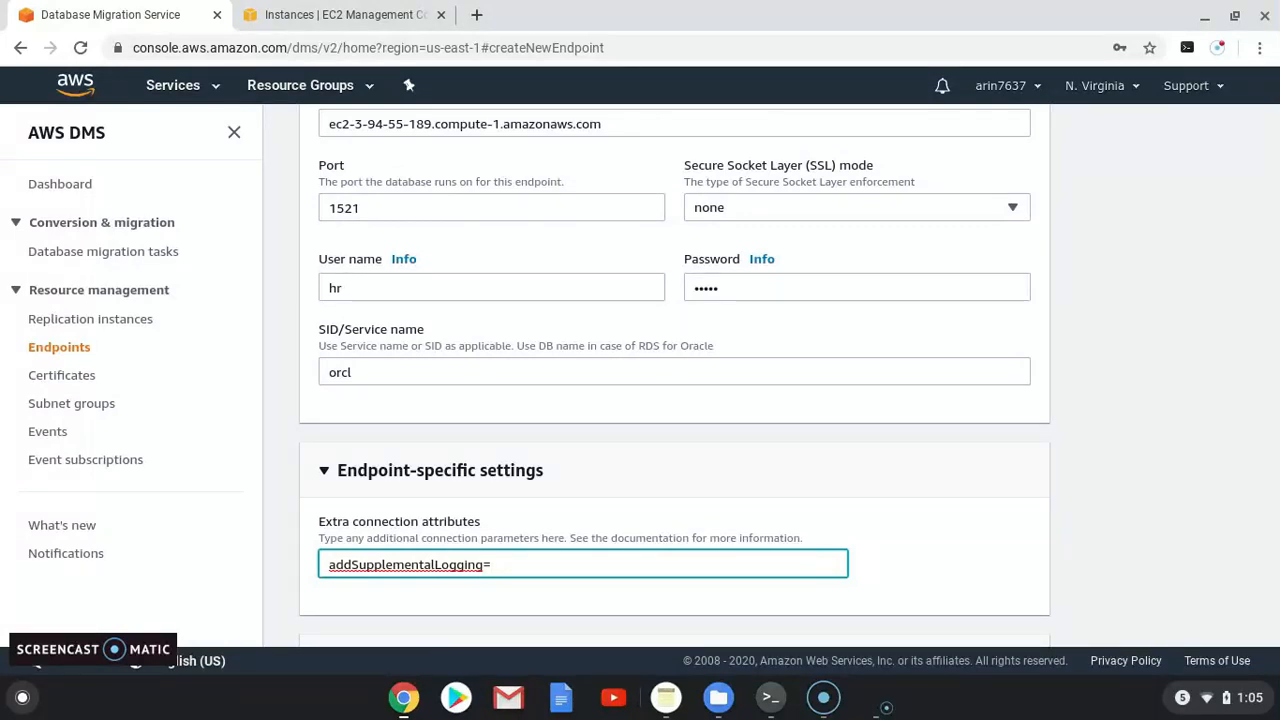
type("Y")
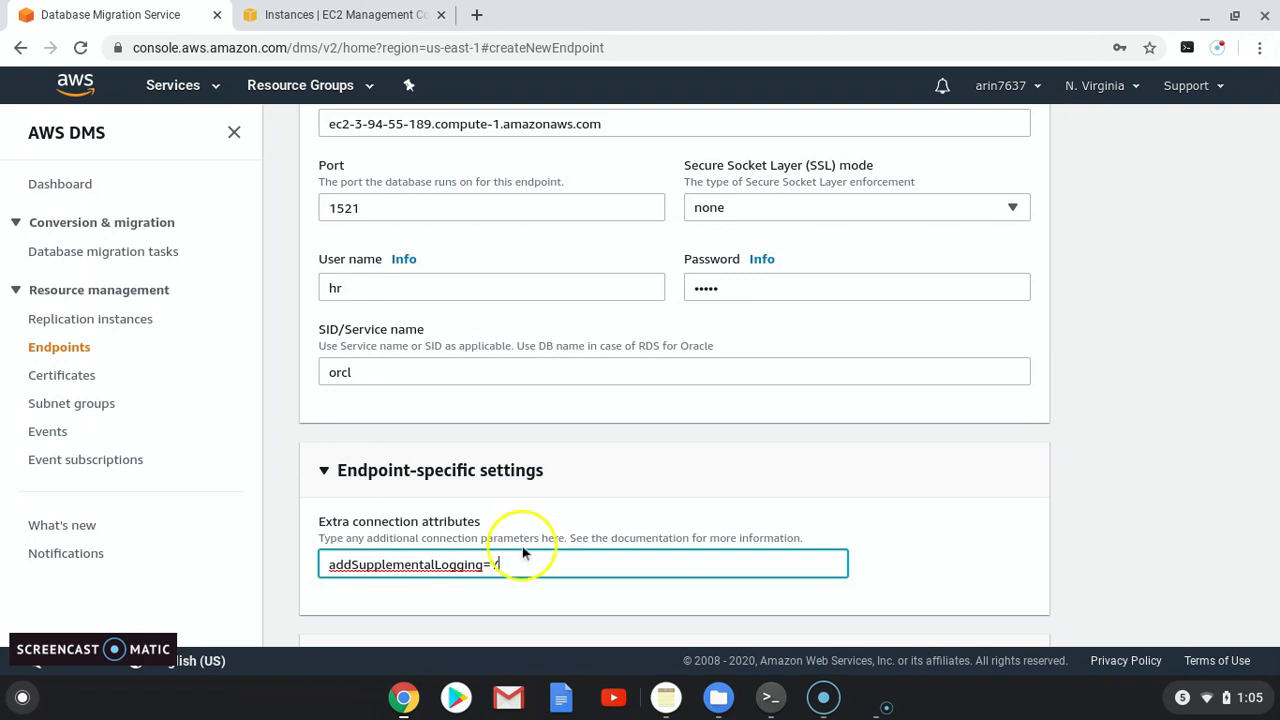
scroll(488, 533, "down", 1)
scroll(488, 533, "down", 3)
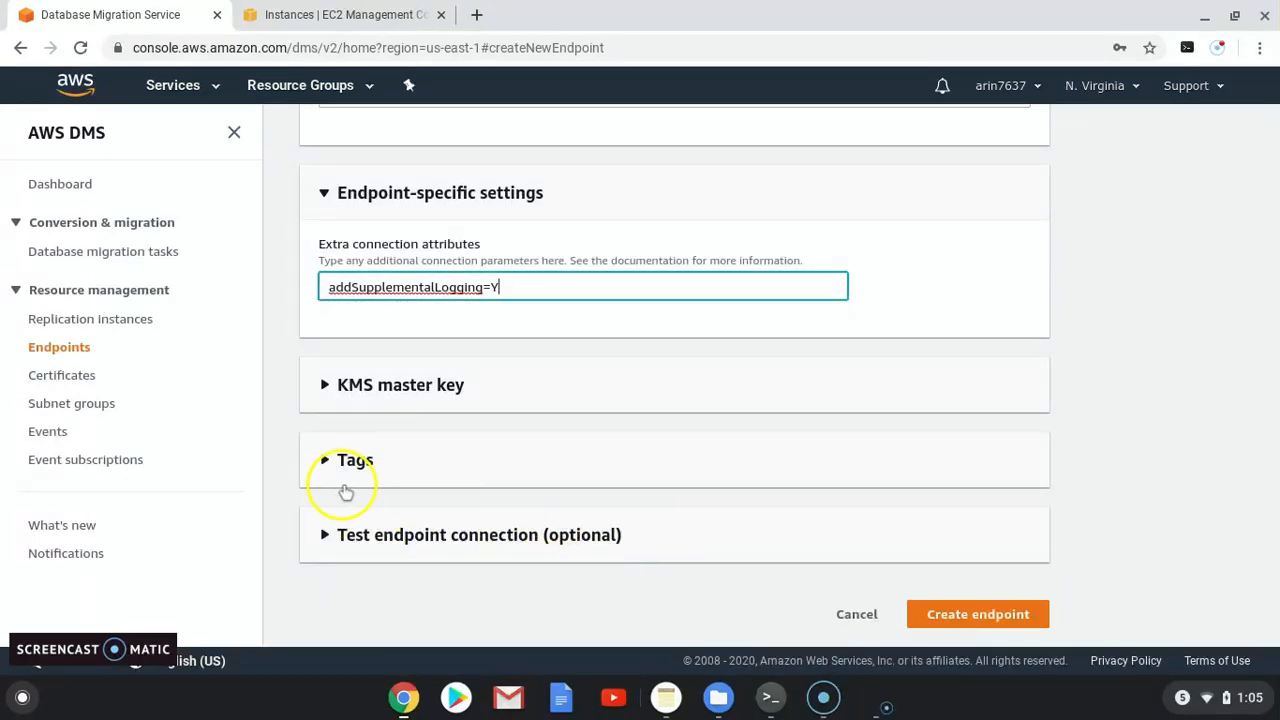
left_click(968, 628)
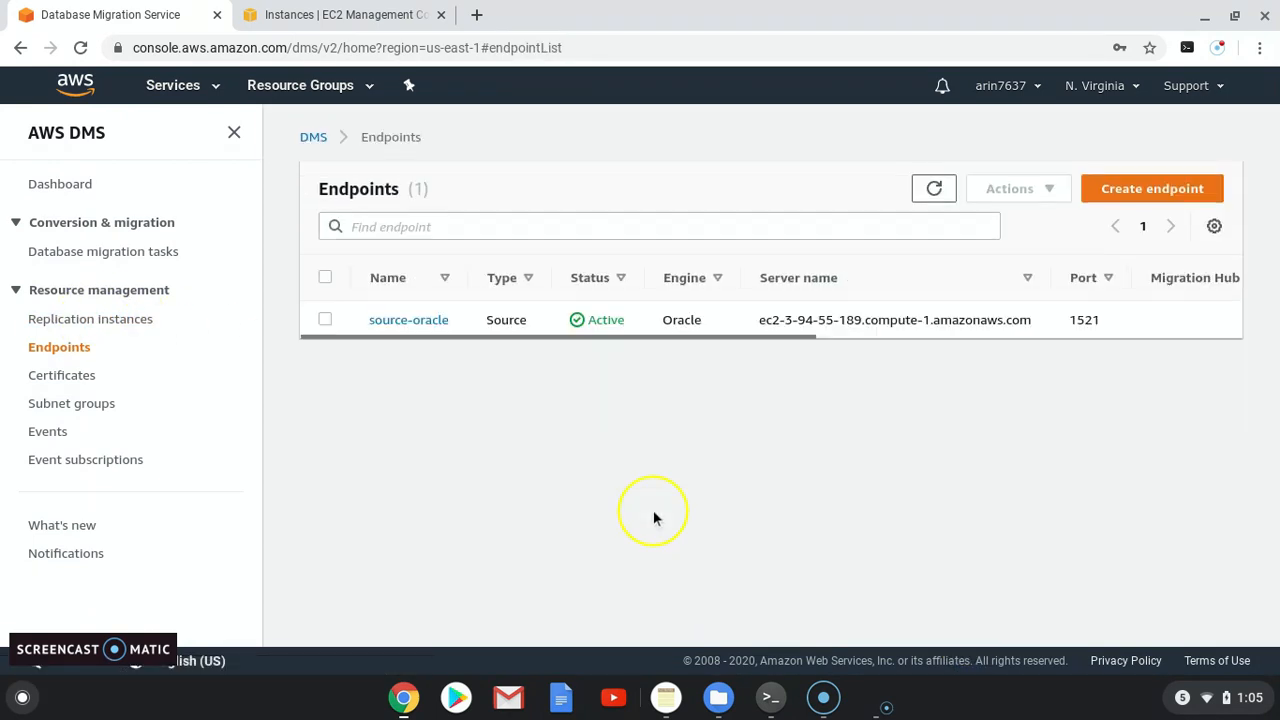
Step: Start a new target endpoint based on RDS DB instance db1-instance-1
left_click(1157, 197)
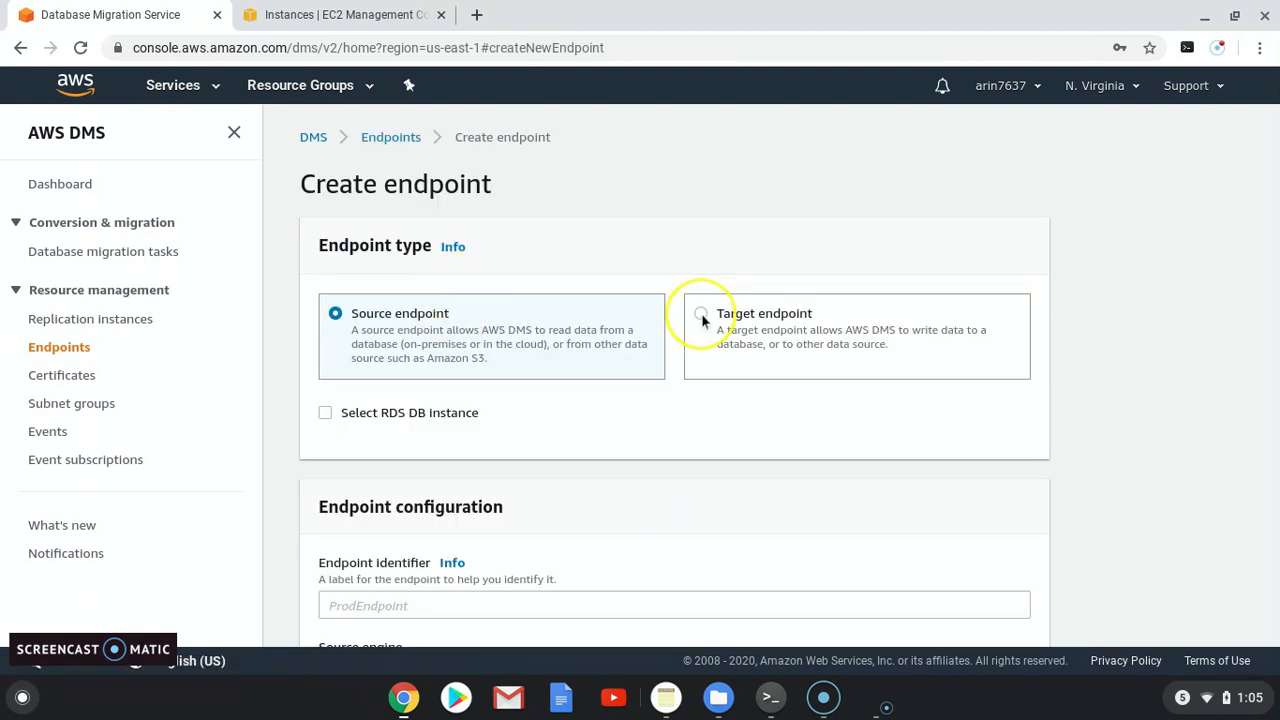
left_click(703, 318)
left_click(325, 413)
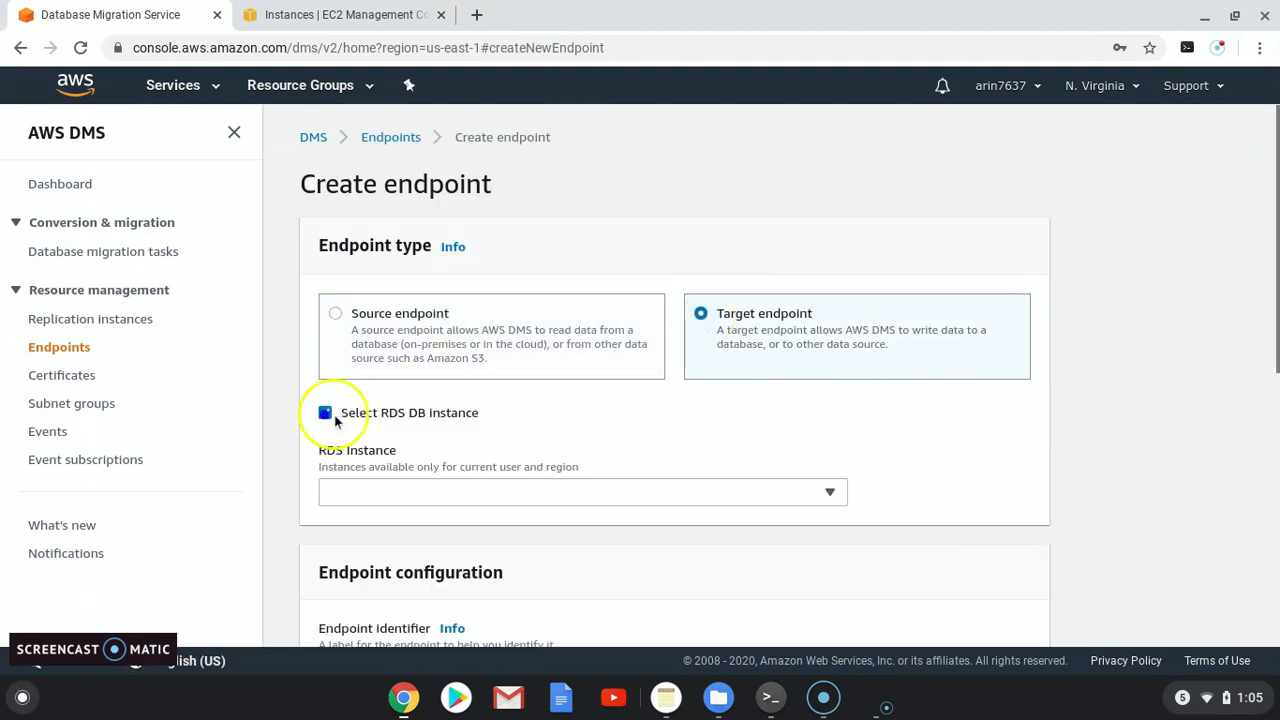
scroll(414, 486, "down", 1)
left_click(407, 386)
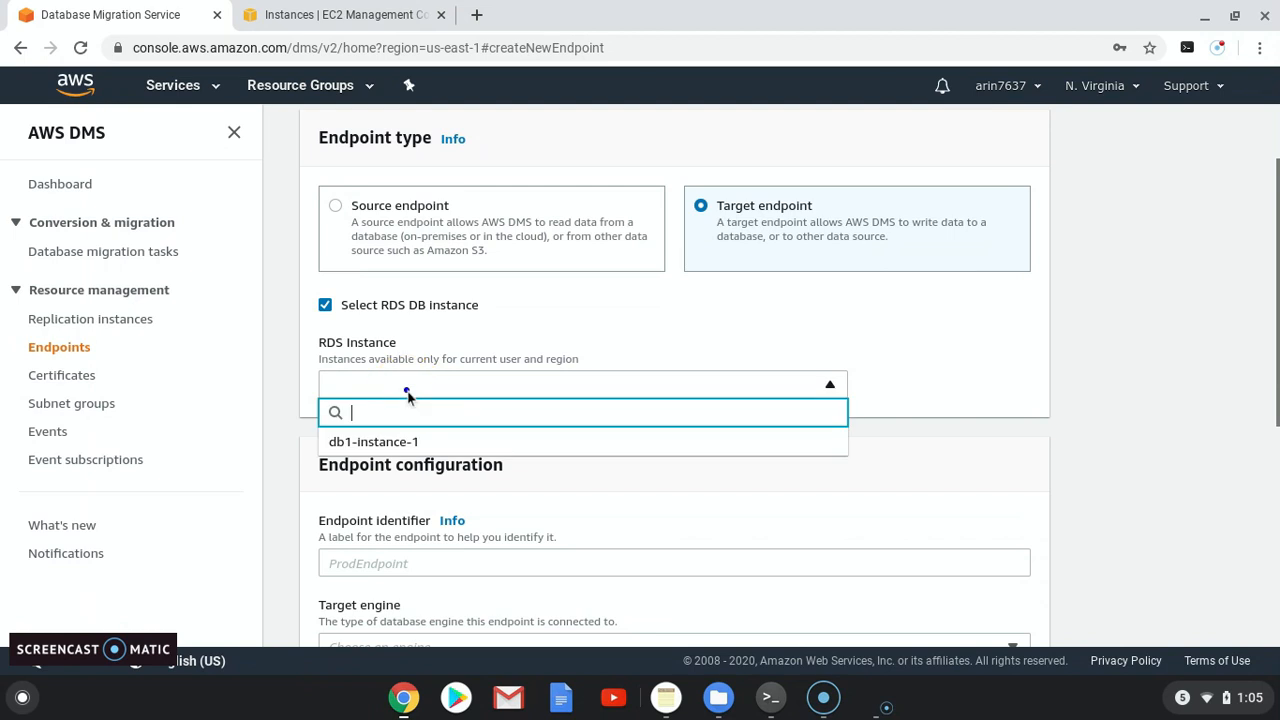
left_click(380, 441)
Step: Replace user name testdba with hr, enter the password, and expand Endpoint-specific settings
scroll(395, 480, "down", 4)
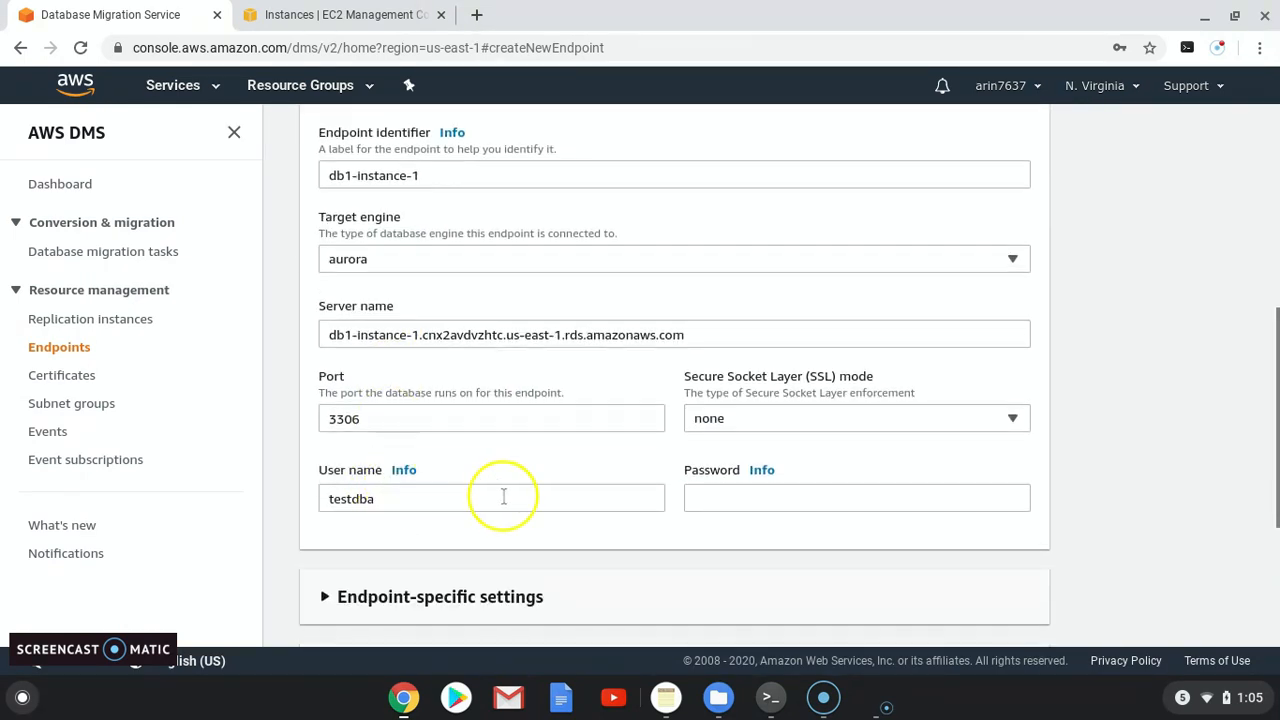
left_click_drag(409, 497, 306, 503)
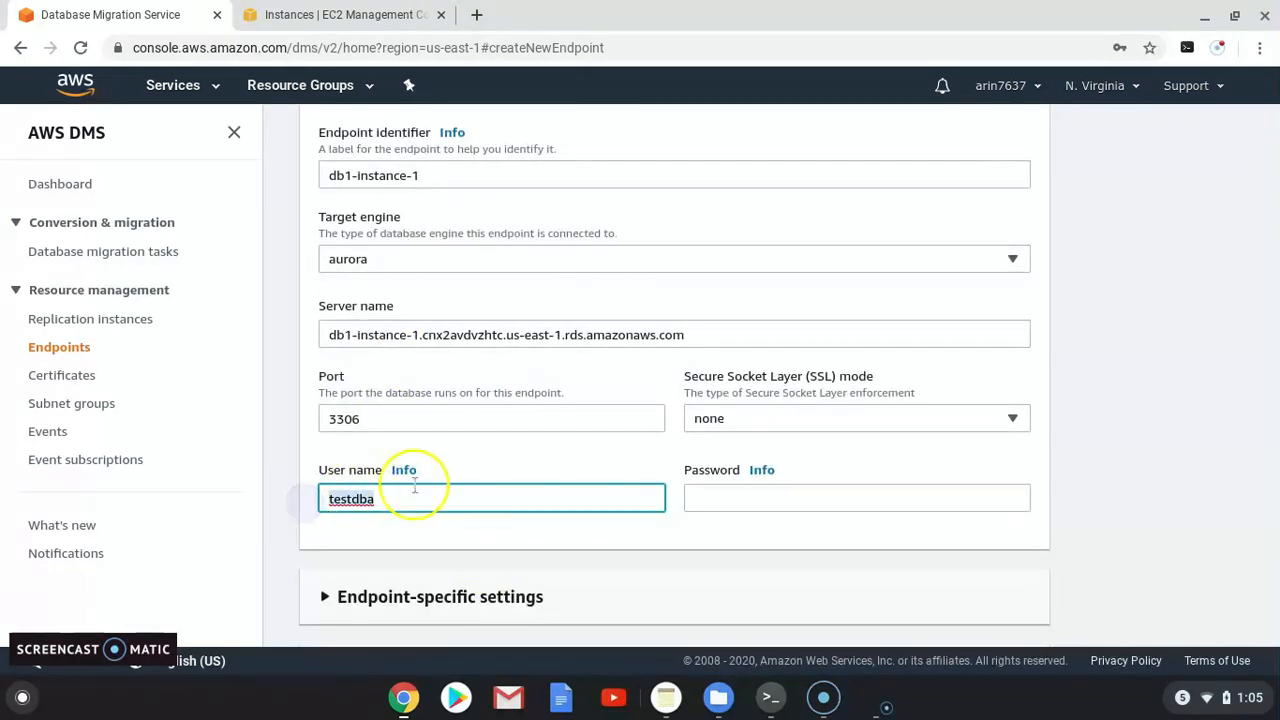
type("hr")
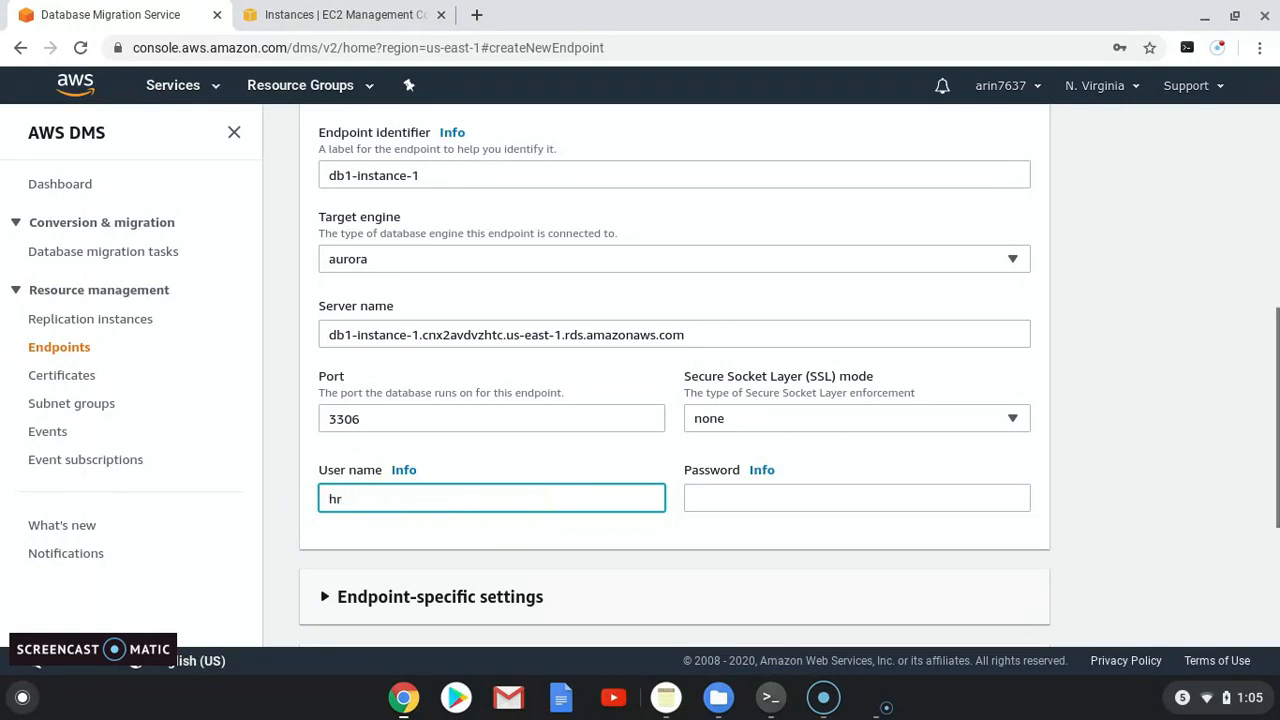
left_click(722, 501)
type("h")
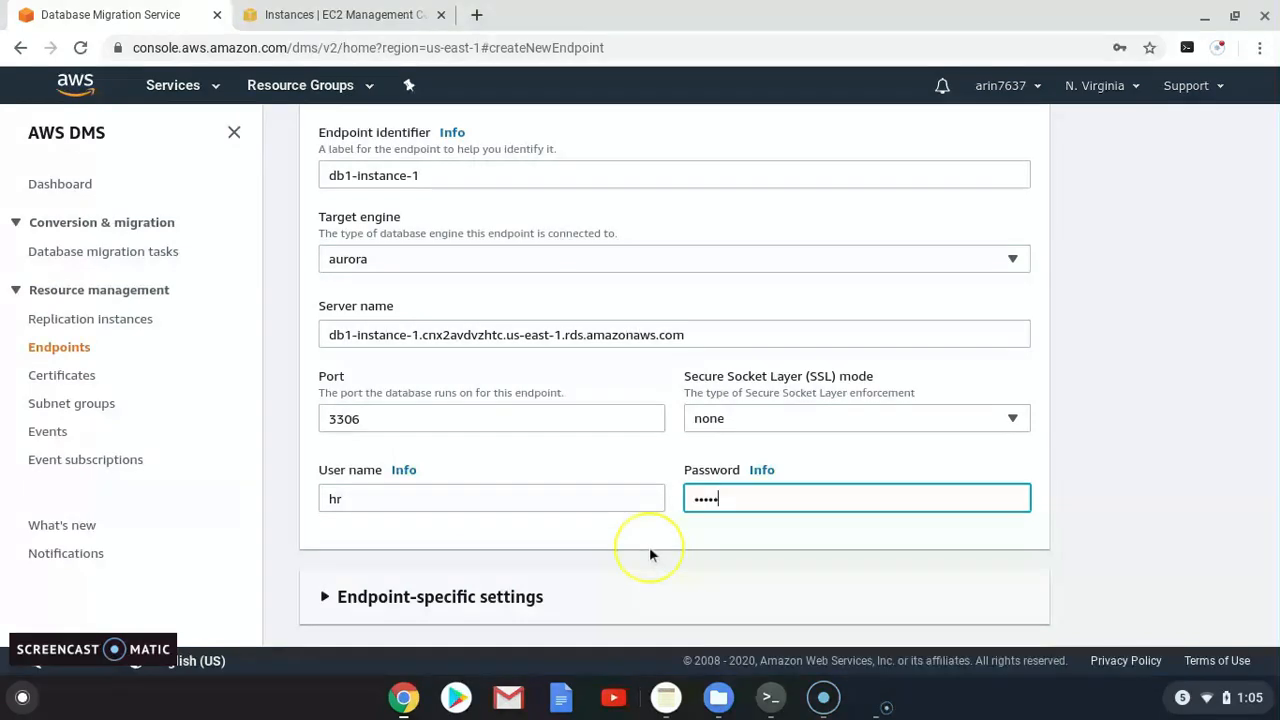
scroll(649, 546, "down", 1)
scroll(640, 553, "down", 2)
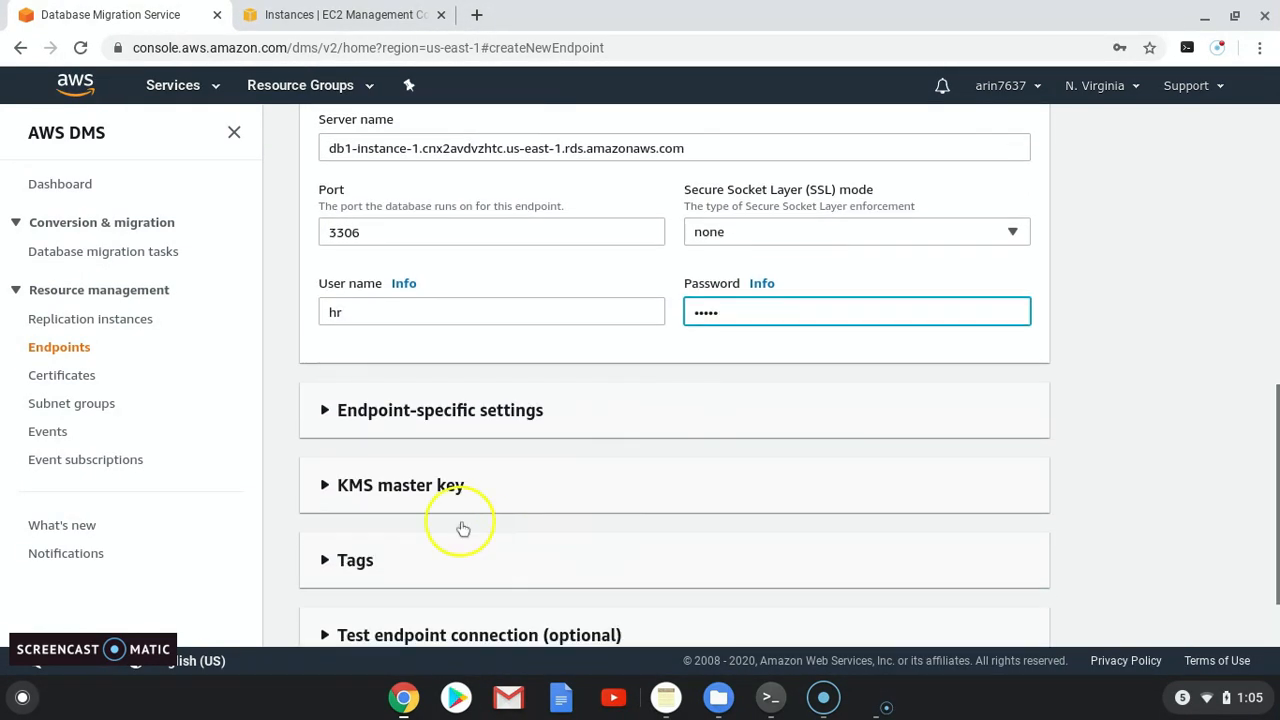
left_click(329, 410)
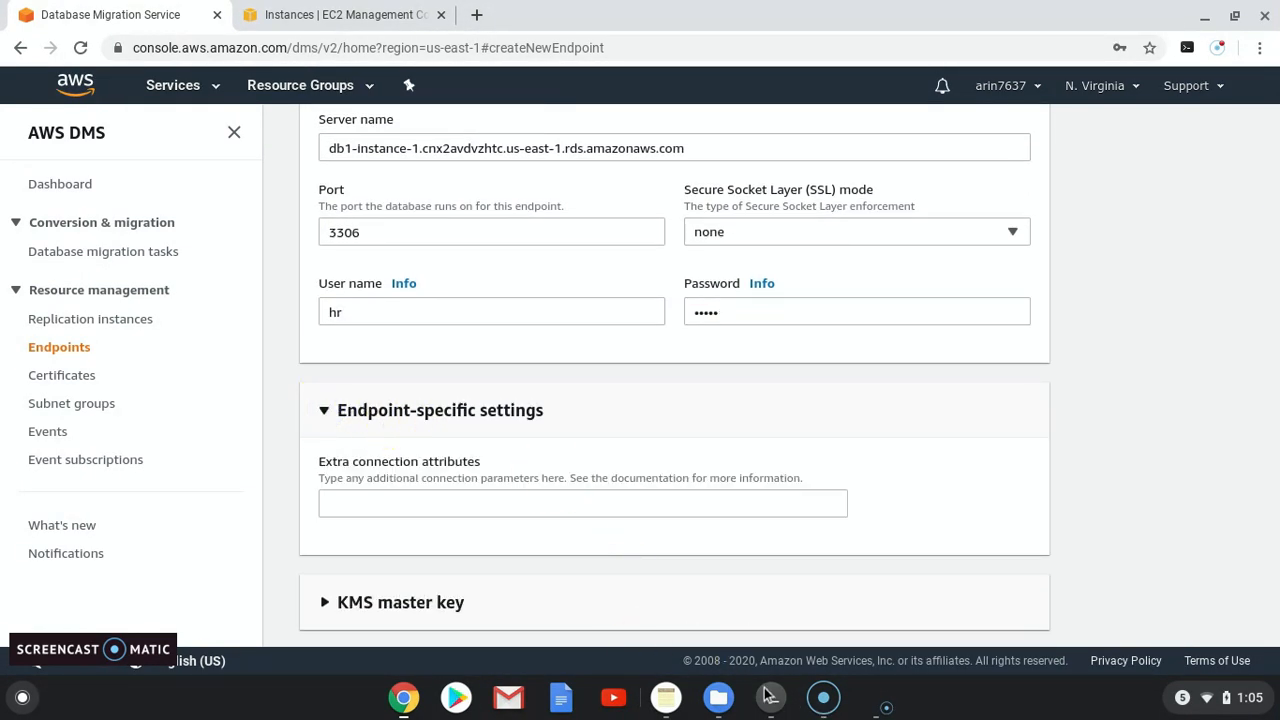
Step: Copy the initstmt=SET FOREIGN_KEY_CHECKS=0 line from the notes
left_click(666, 697)
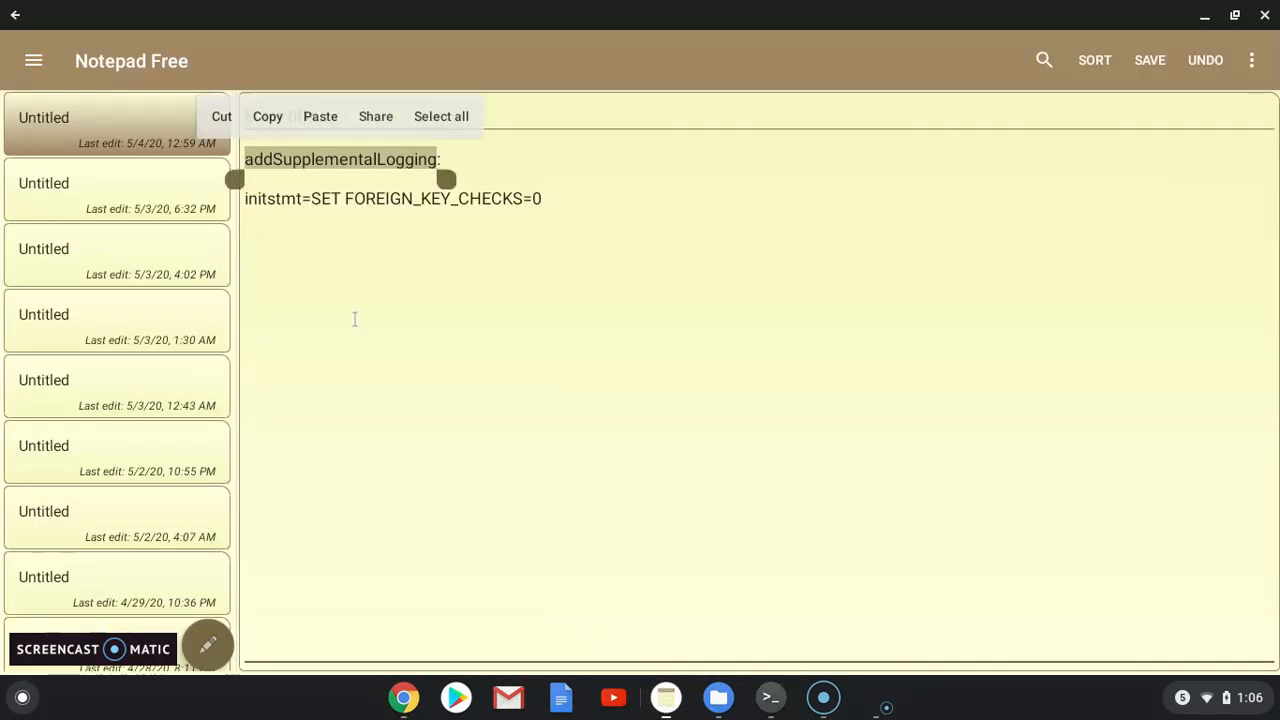
left_click_drag(540, 200, 240, 200)
left_click(643, 304)
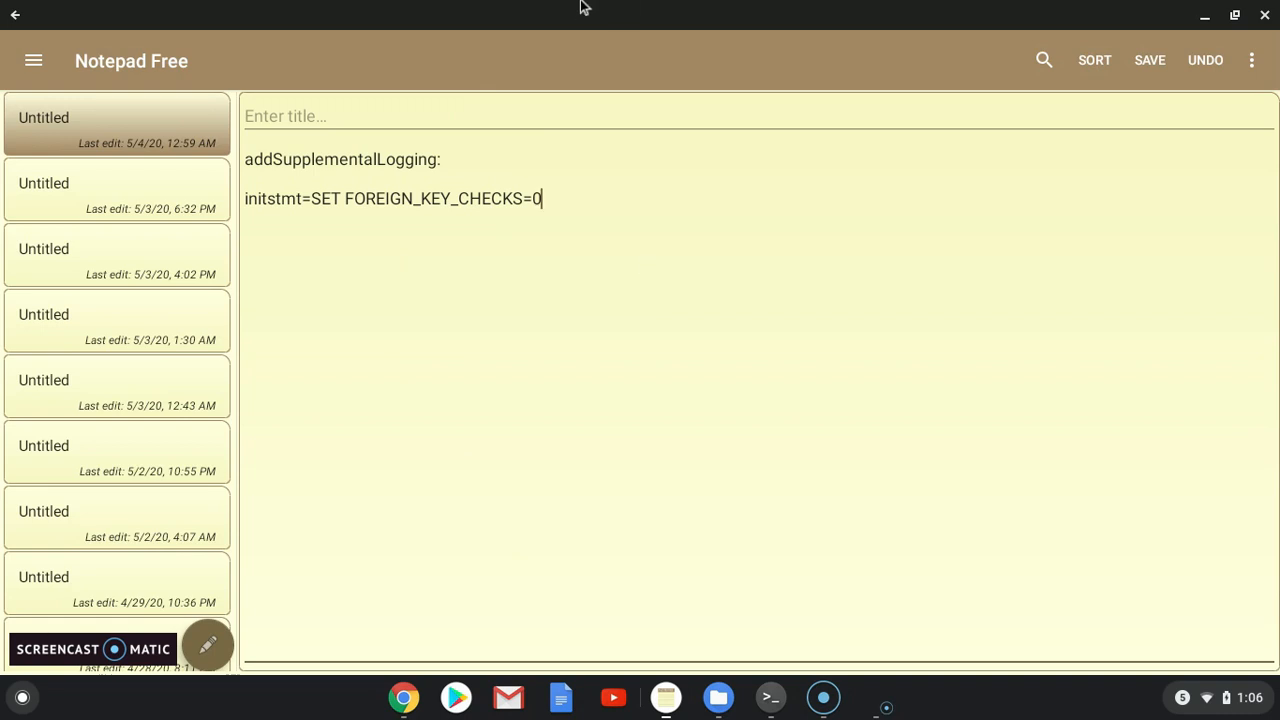
left_click_drag(574, 206, 258, 190)
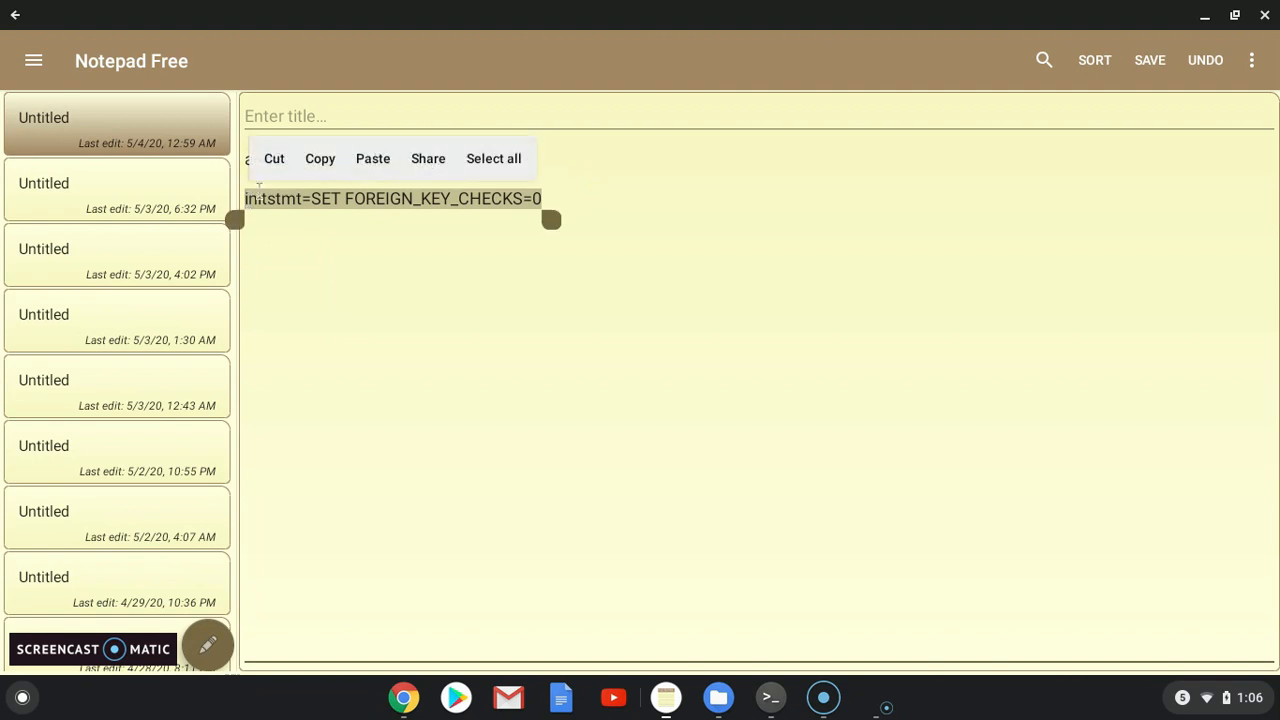
key("ctrl+c")
Step: Set extra attributes to initstmt=SET FOREIGN_KEY_CHECKS=0;autocommit=1 and create the db1-instance-1 endpoint
left_click(1202, 18)
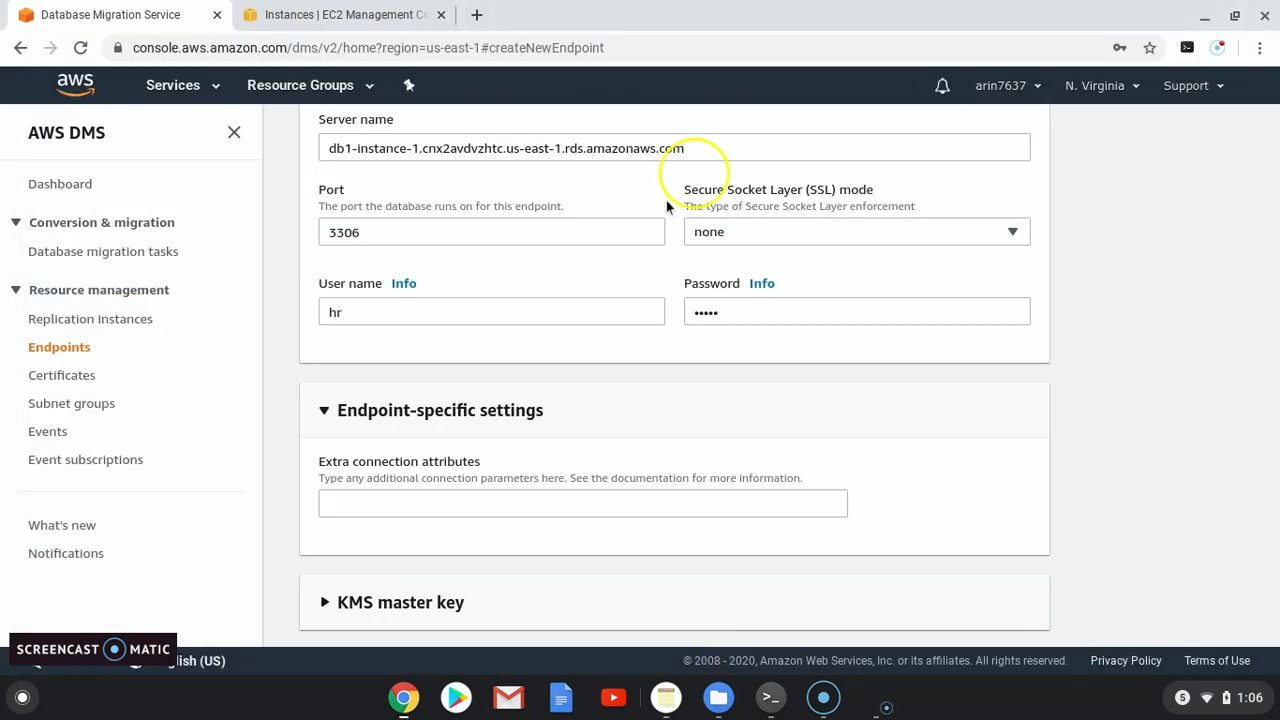
left_click(469, 504)
key("ctrl+v")
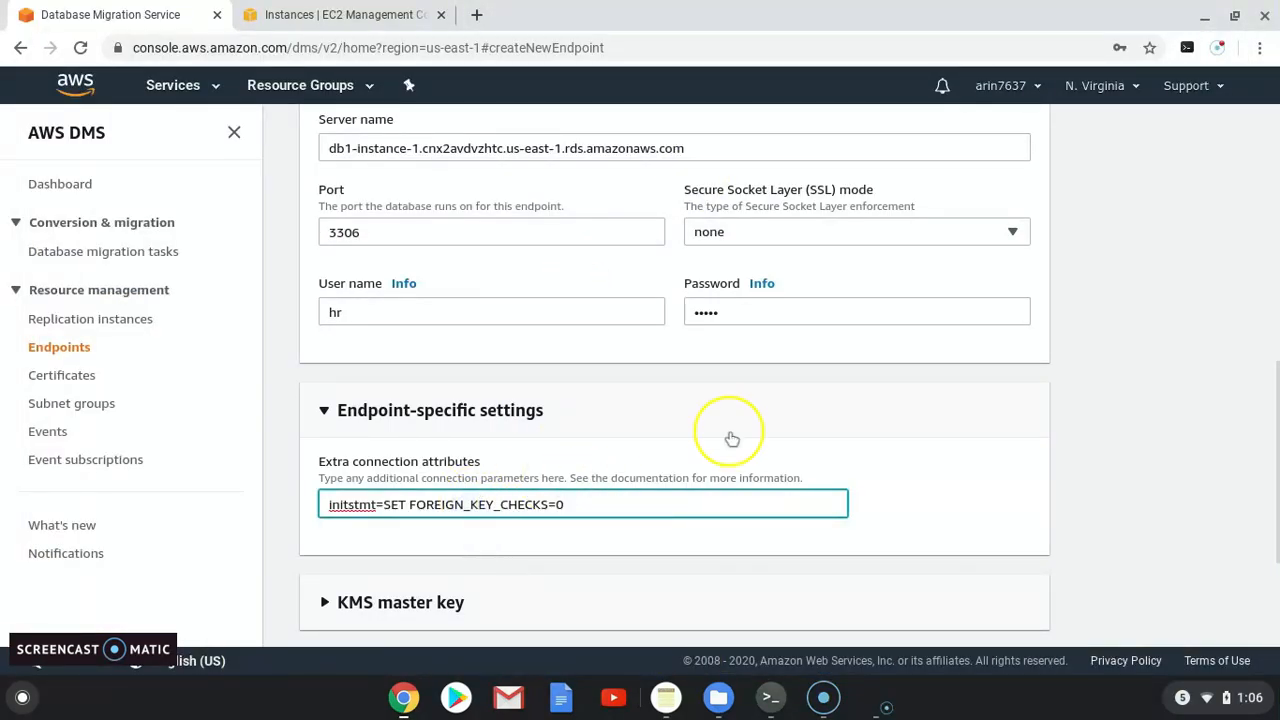
type(";")
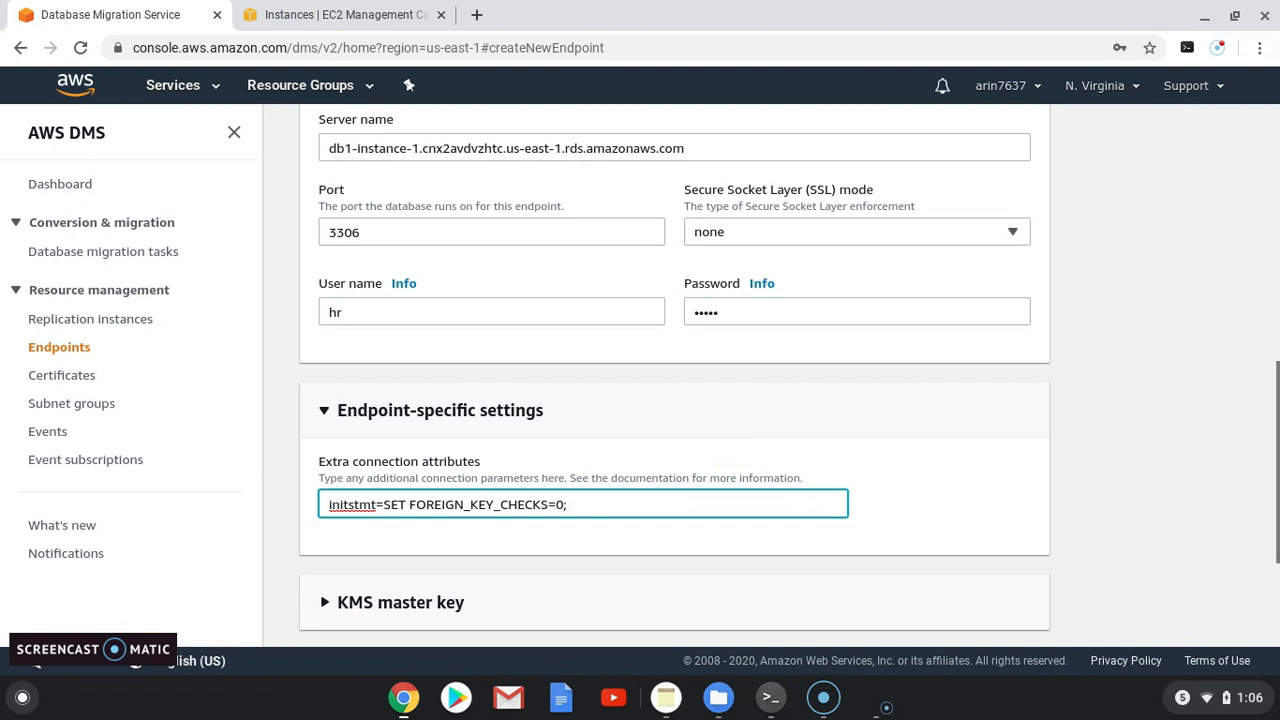
type("autocommit=1")
scroll(600, 420, "down", 3)
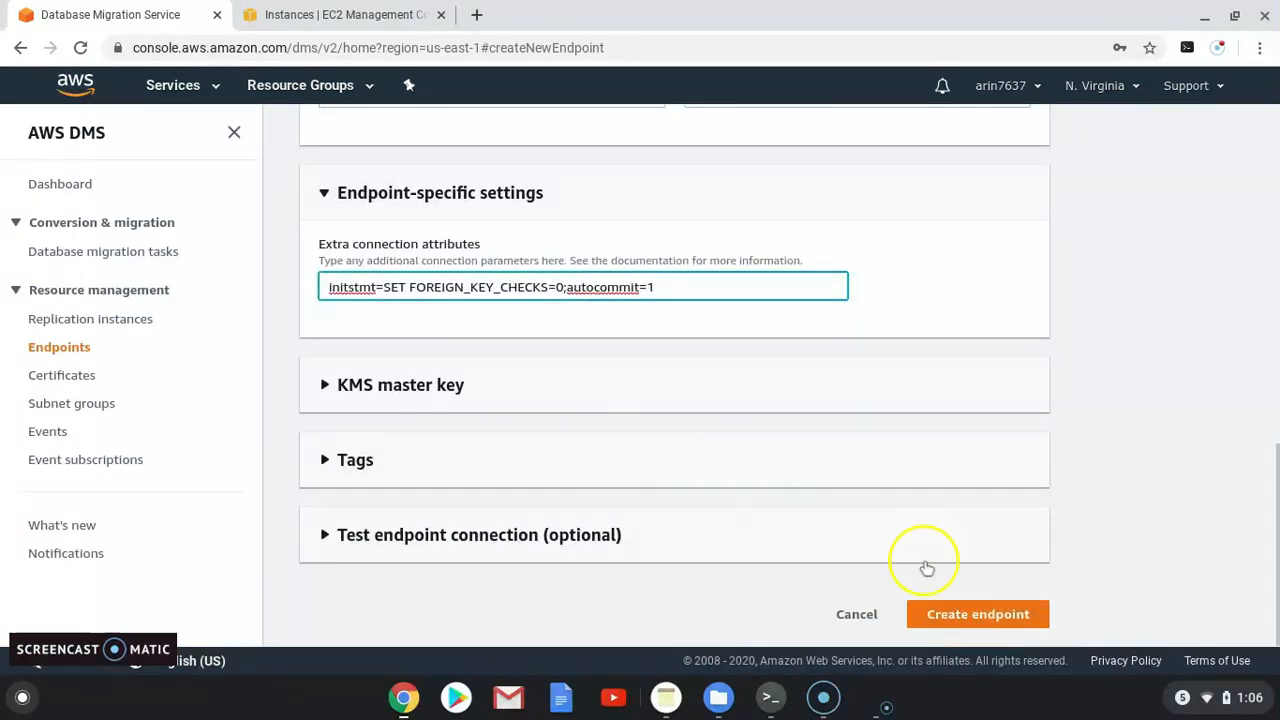
scroll(544, 500, "up", 2)
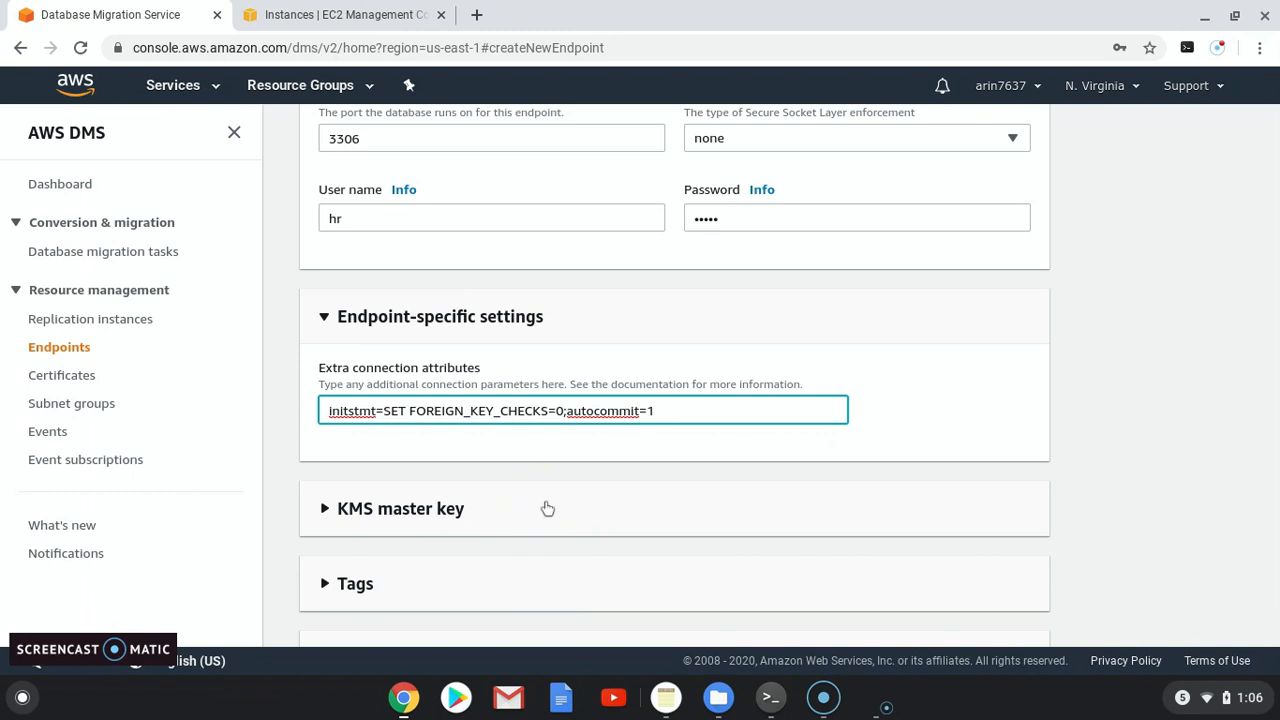
scroll(559, 507, "down", 2)
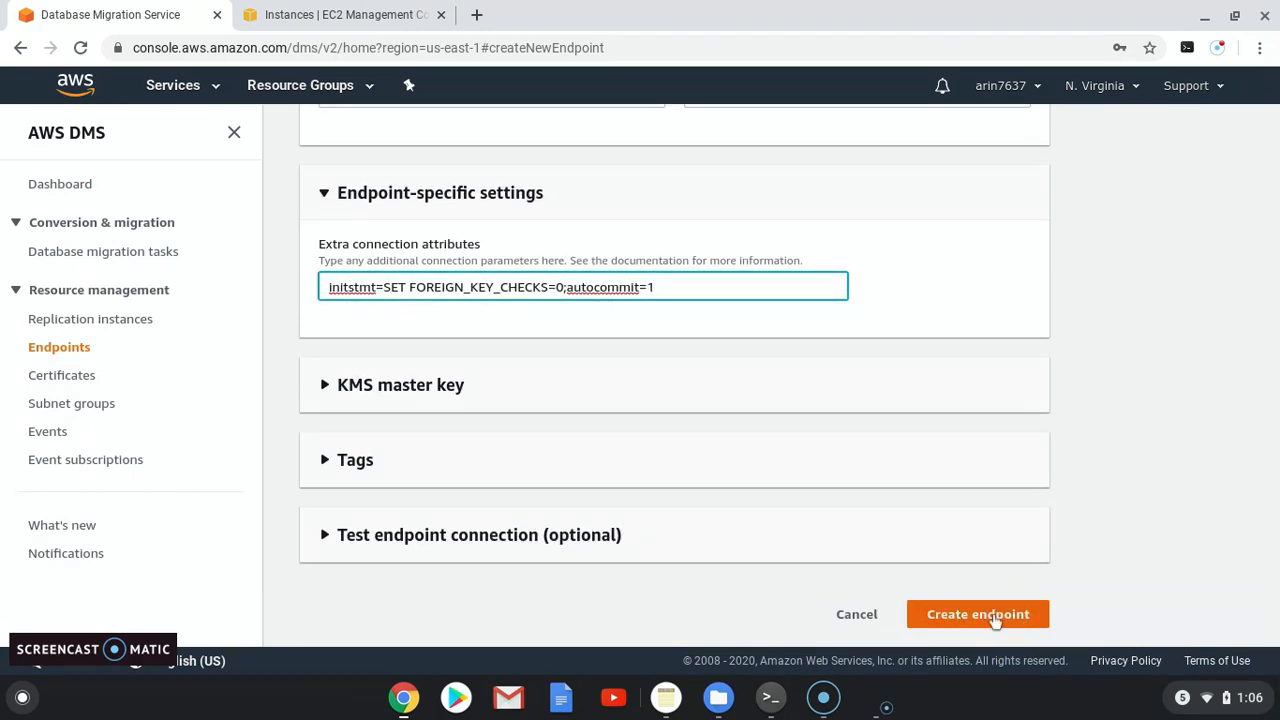
left_click(994, 618)
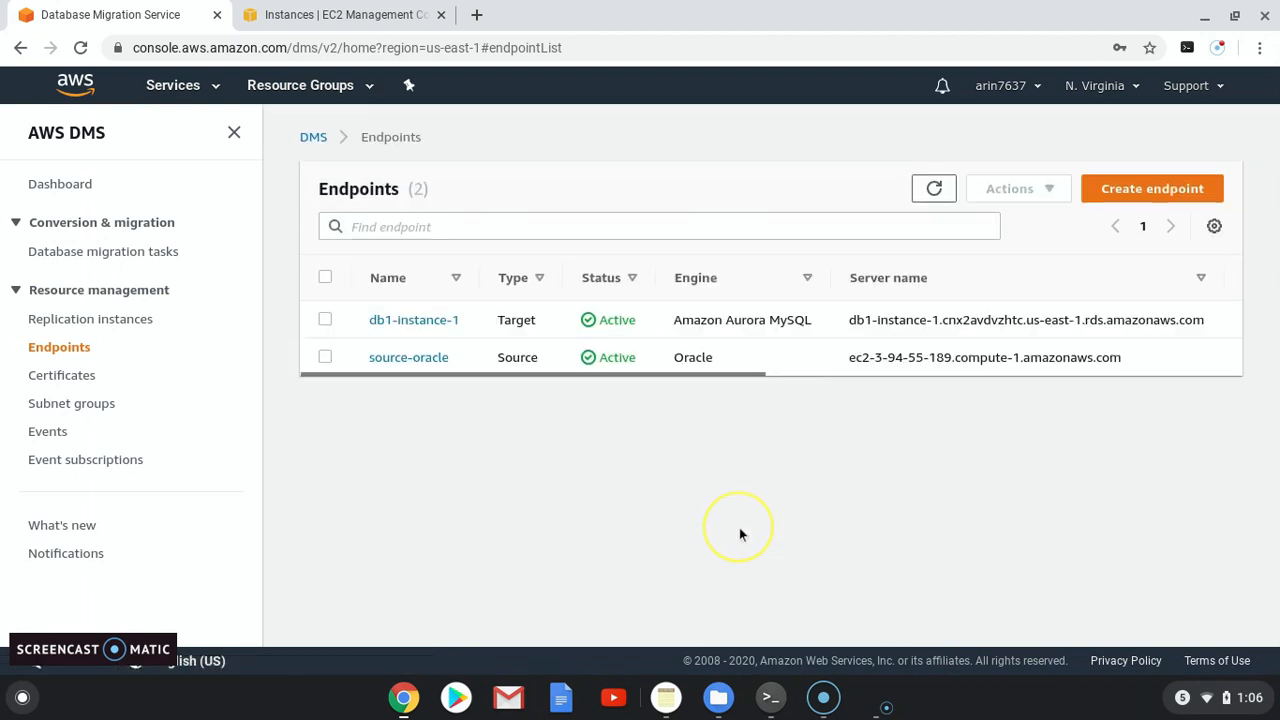
Step: Check replication instances, then open the empty Database migration tasks list
left_click(110, 320)
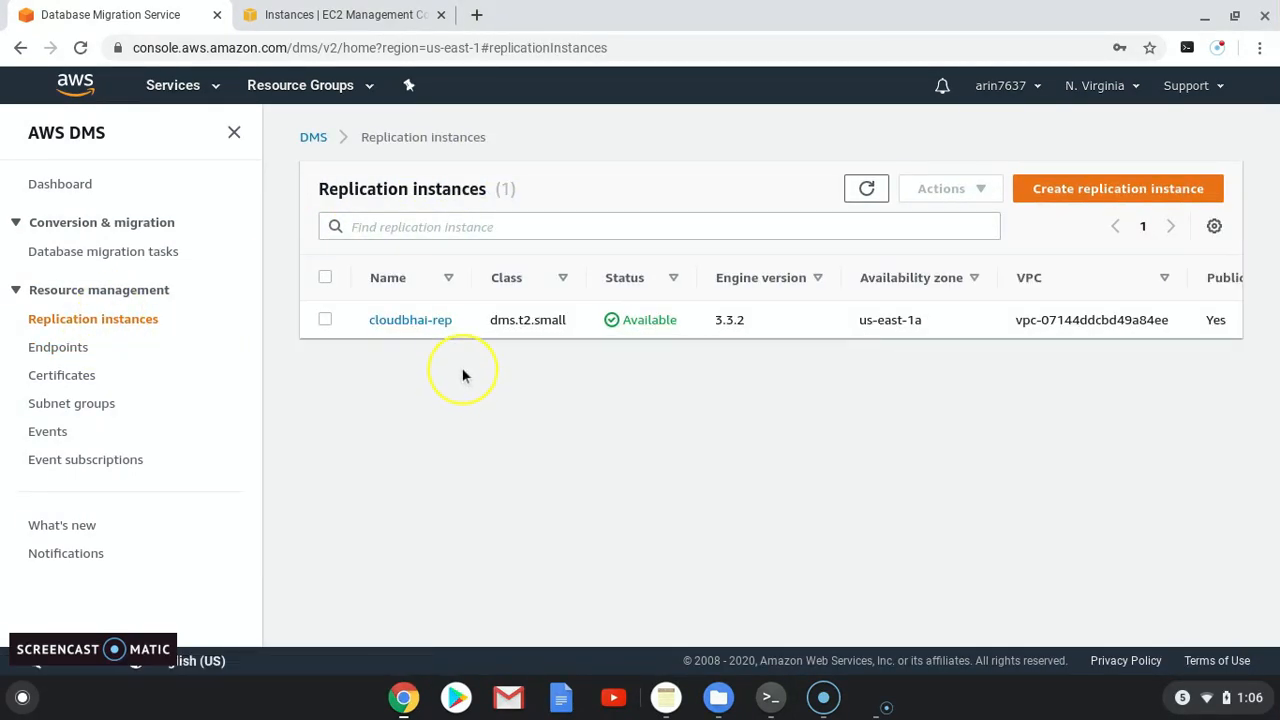
left_click(122, 255)
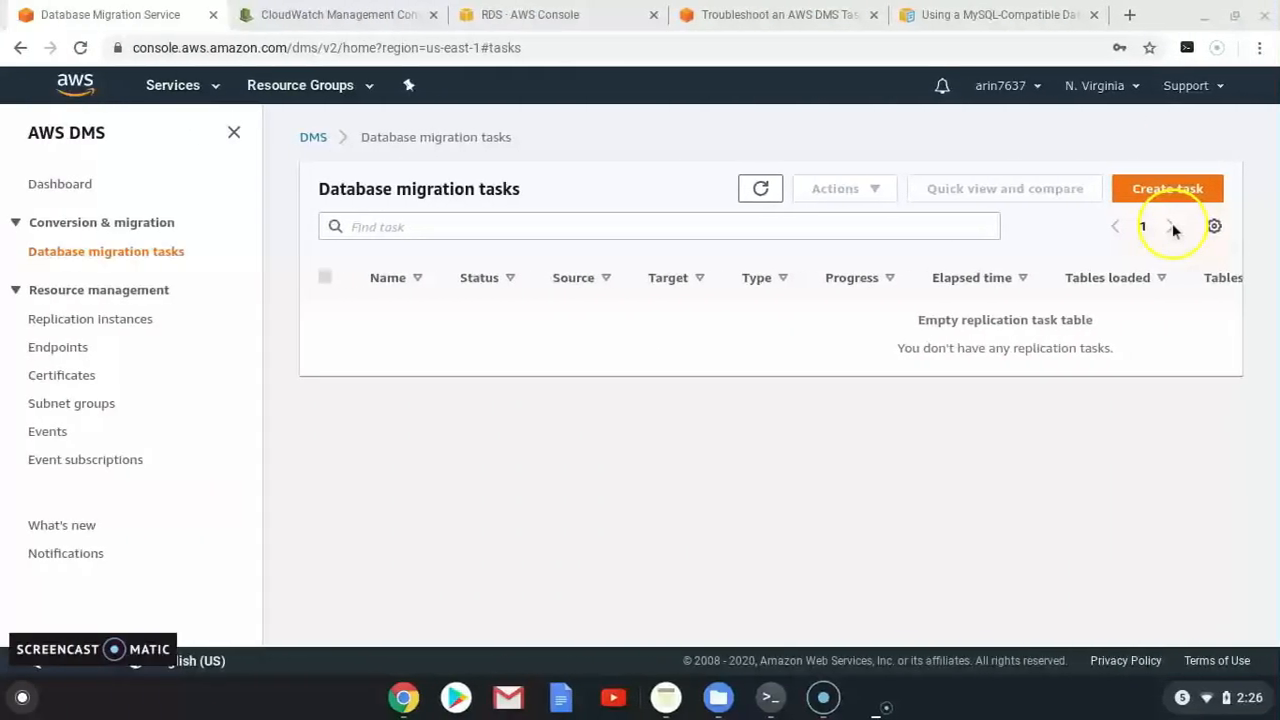
Step: Start task cloudbhai-task on cloudbhai-rep from source-oracle to db1-instance-1
left_click(1162, 205)
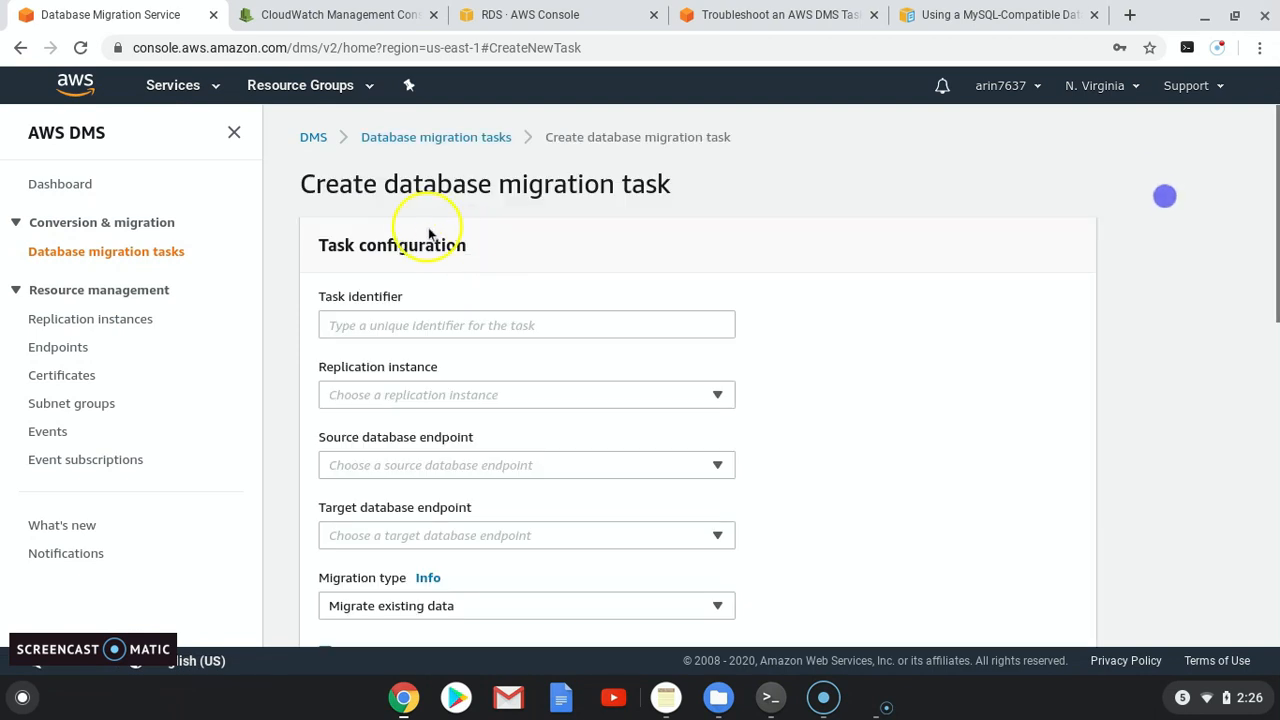
left_click(395, 315)
type("cloudbhai-")
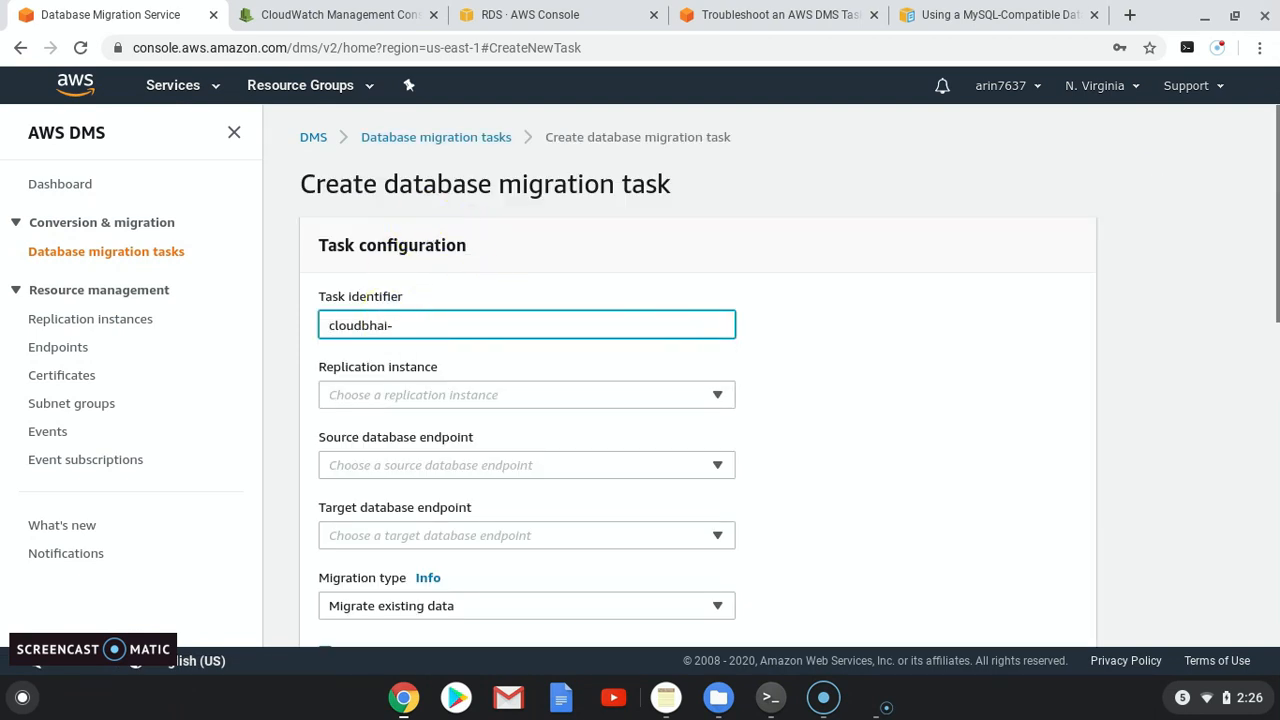
type("task")
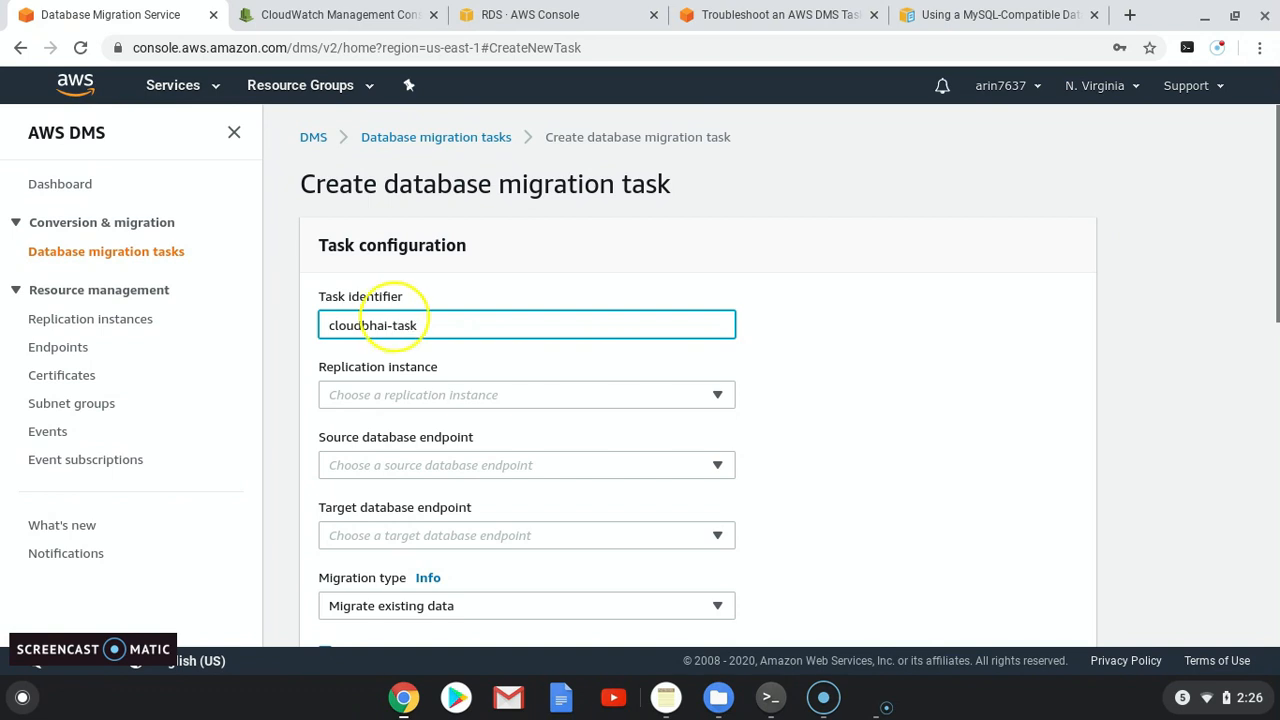
left_click(390, 392)
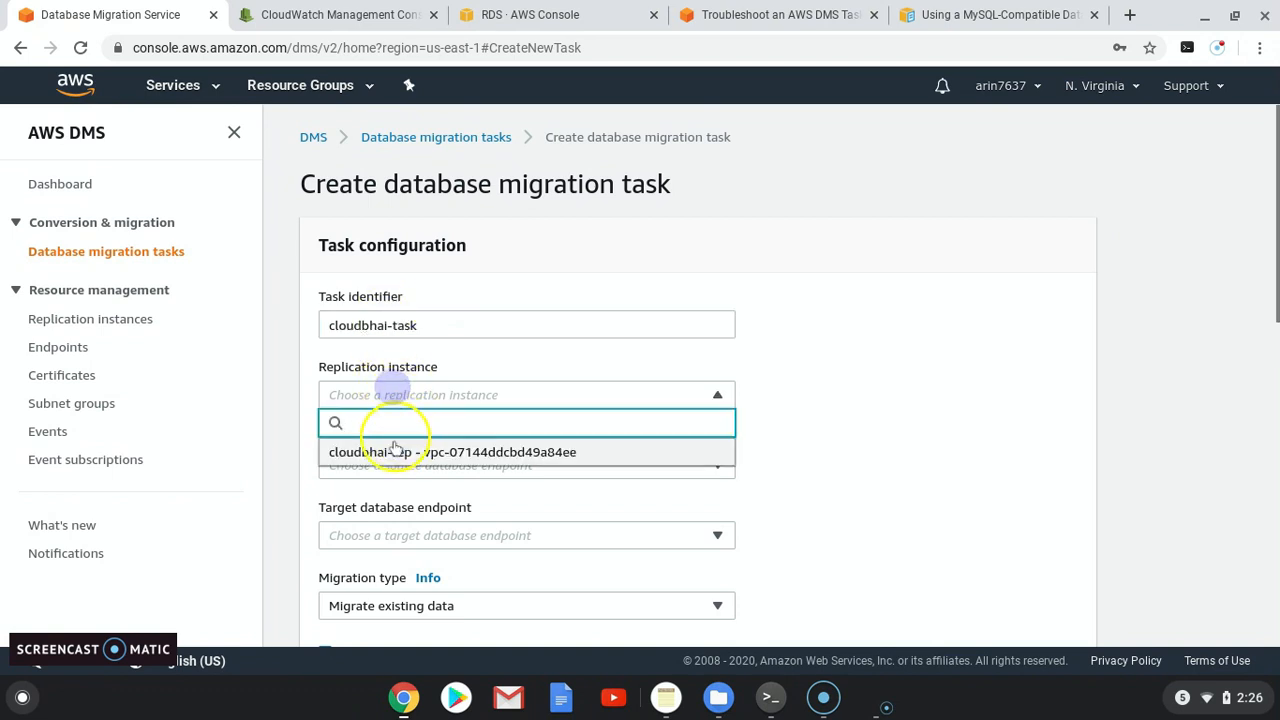
left_click(390, 452)
left_click(375, 465)
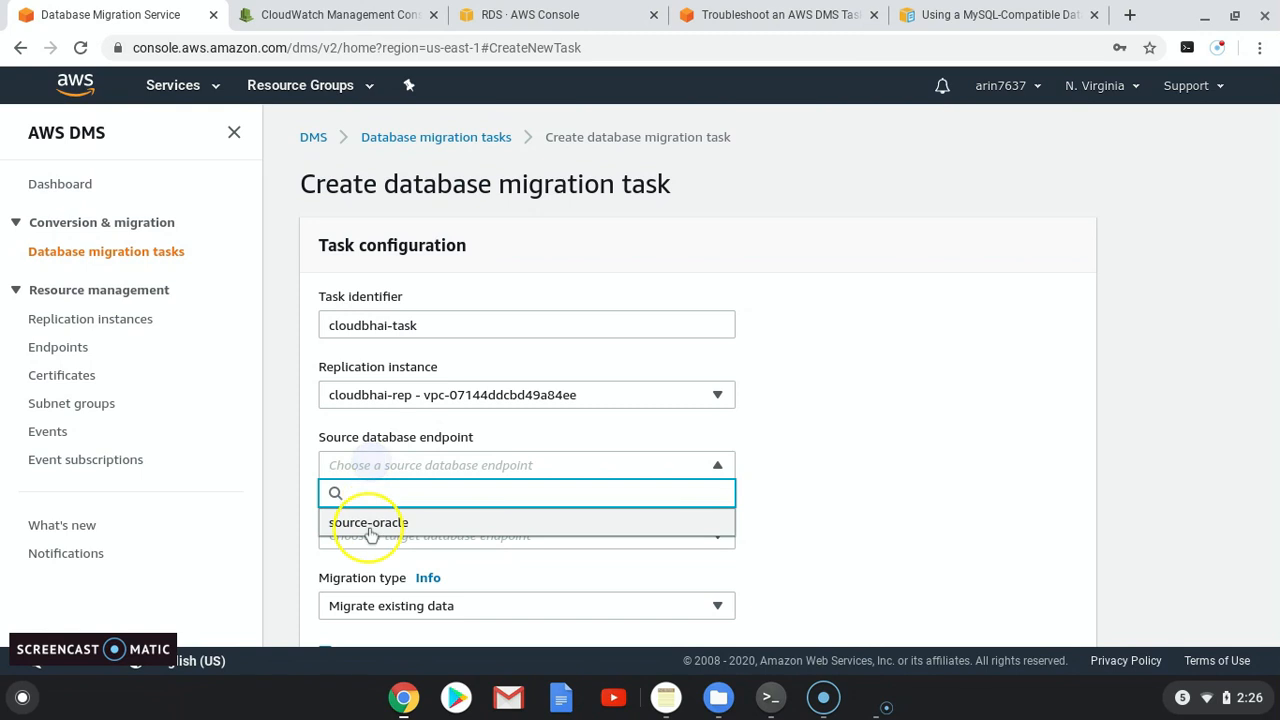
left_click(369, 523)
left_click(366, 533)
left_click(387, 513)
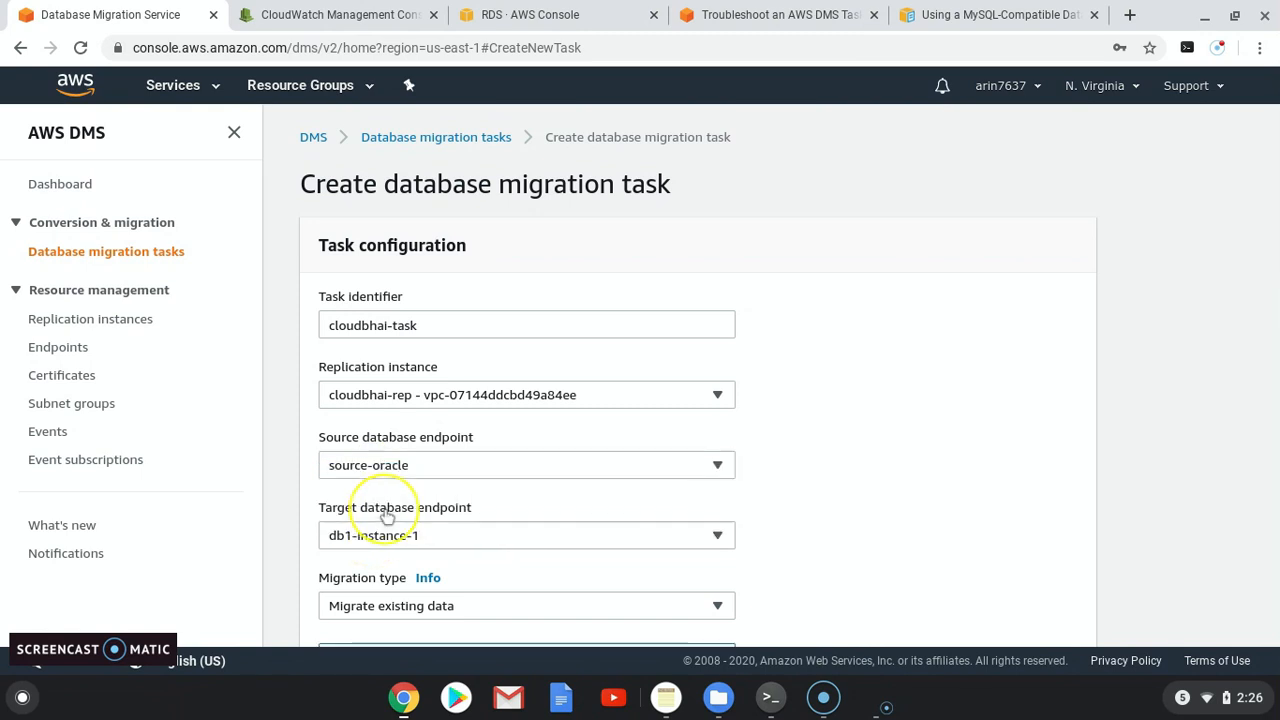
Step: Choose migrate existing data and replicate ongoing changes, and enable CloudWatch logs
scroll(345, 505, "down", 2)
scroll(395, 540, "down", 2)
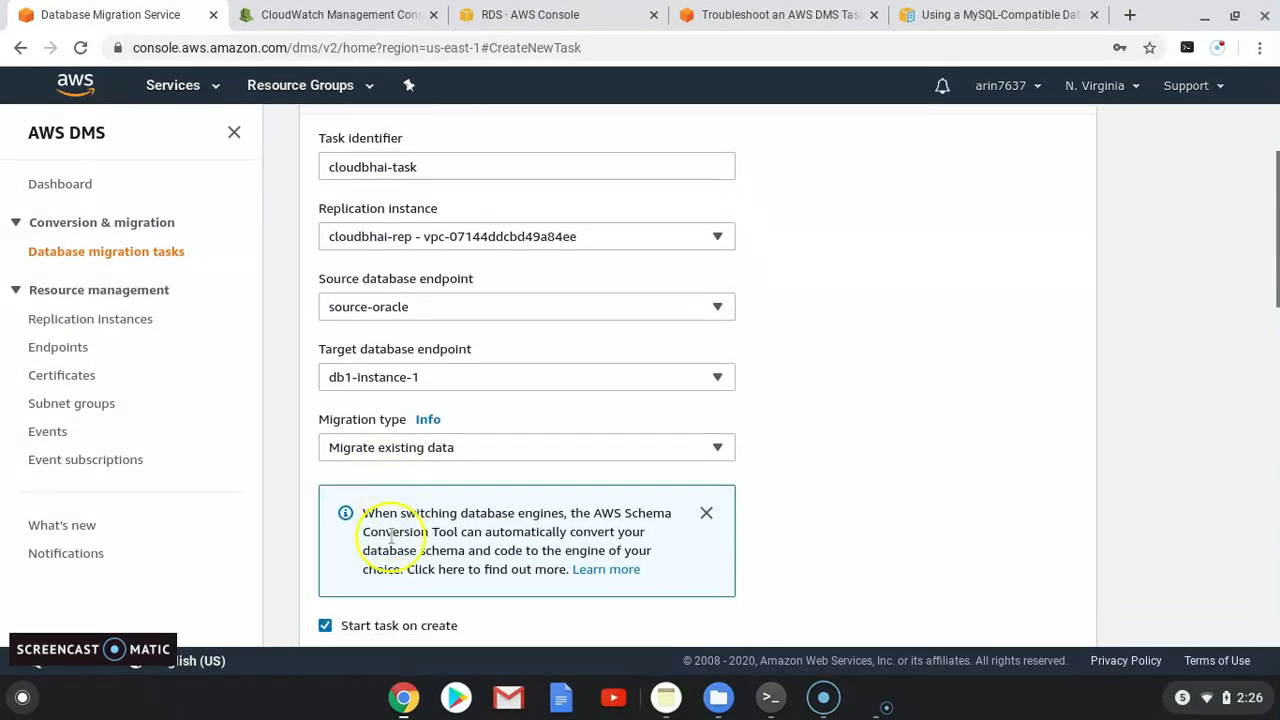
left_click(400, 446)
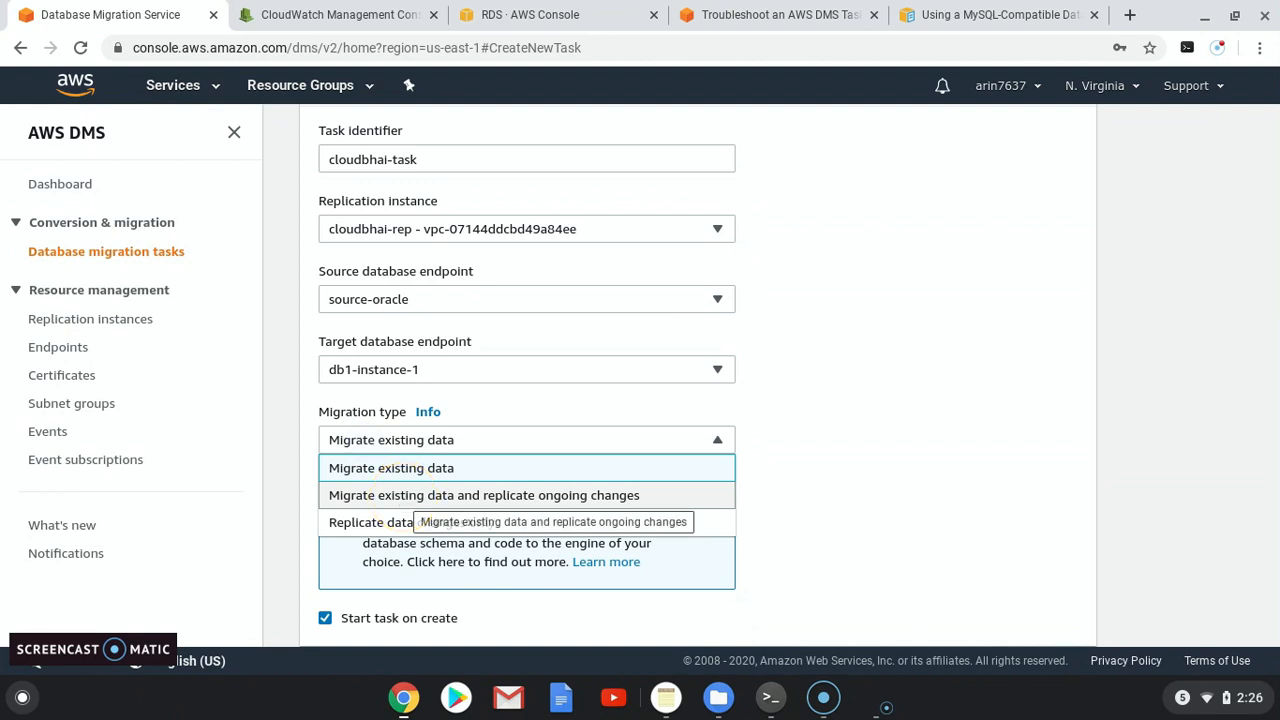
left_click(400, 497)
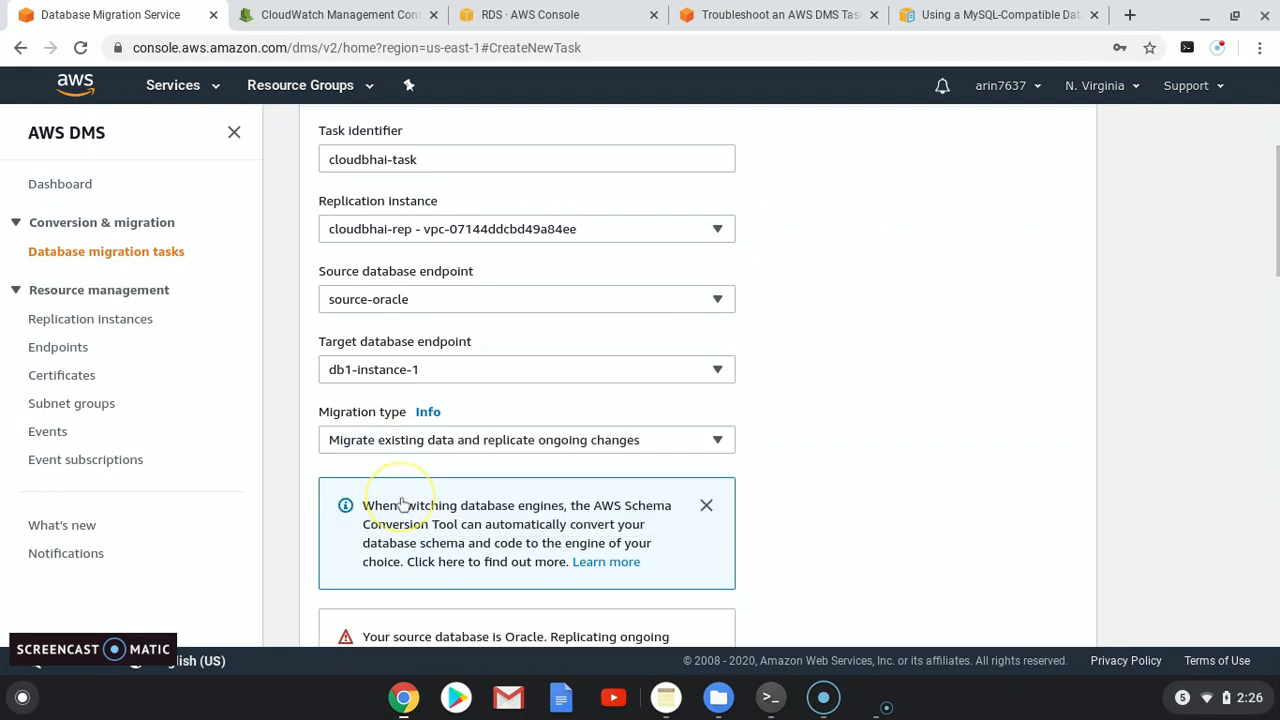
scroll(401, 504, "down", 5)
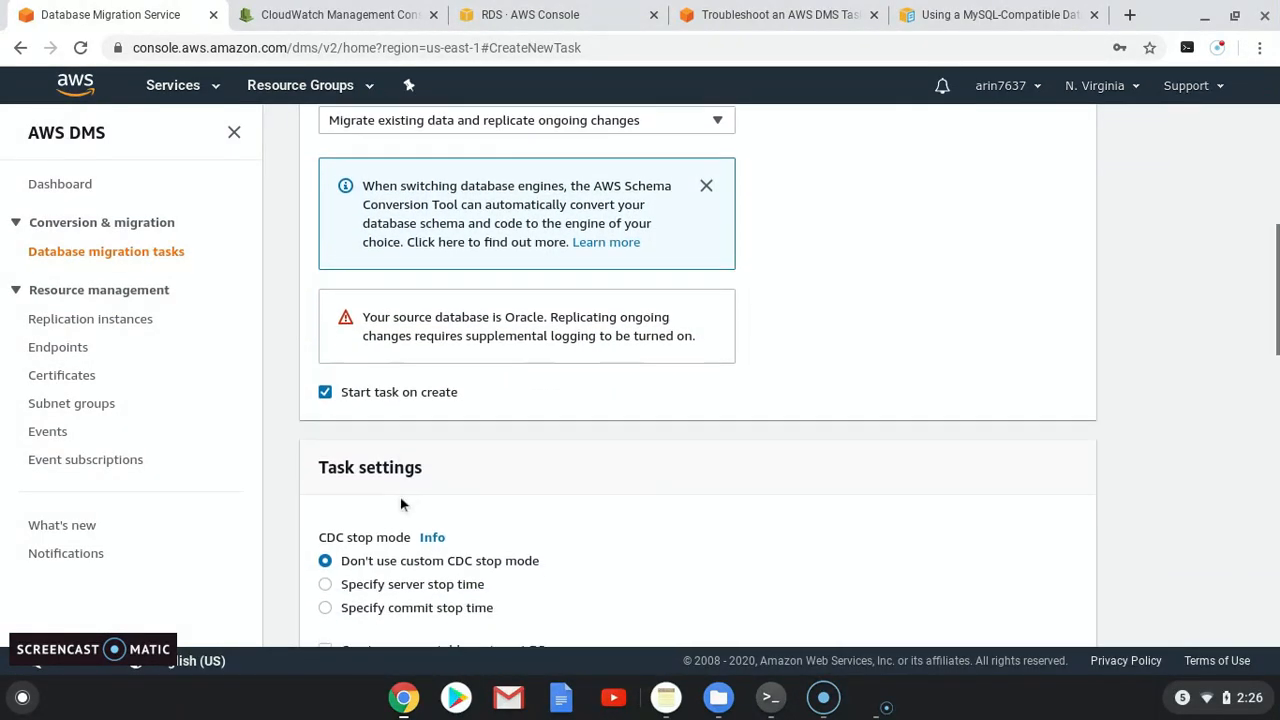
scroll(401, 504, "down", 10)
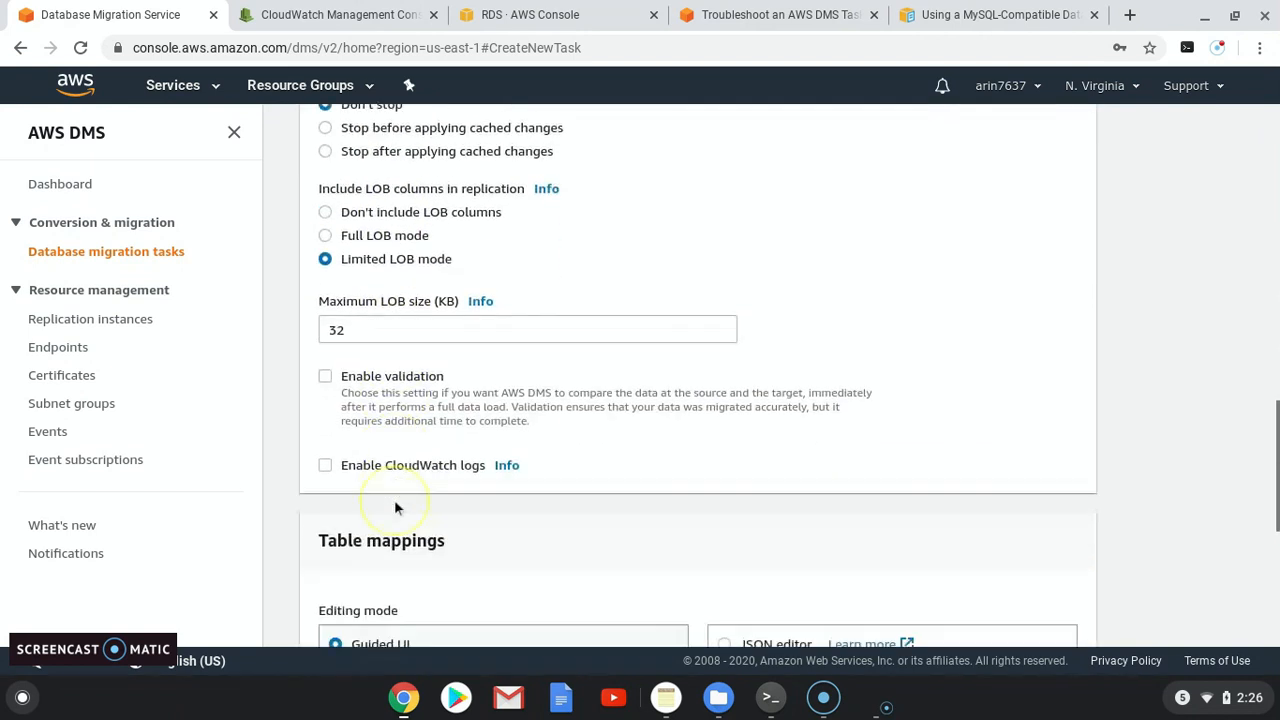
scroll(428, 486, "down", 1)
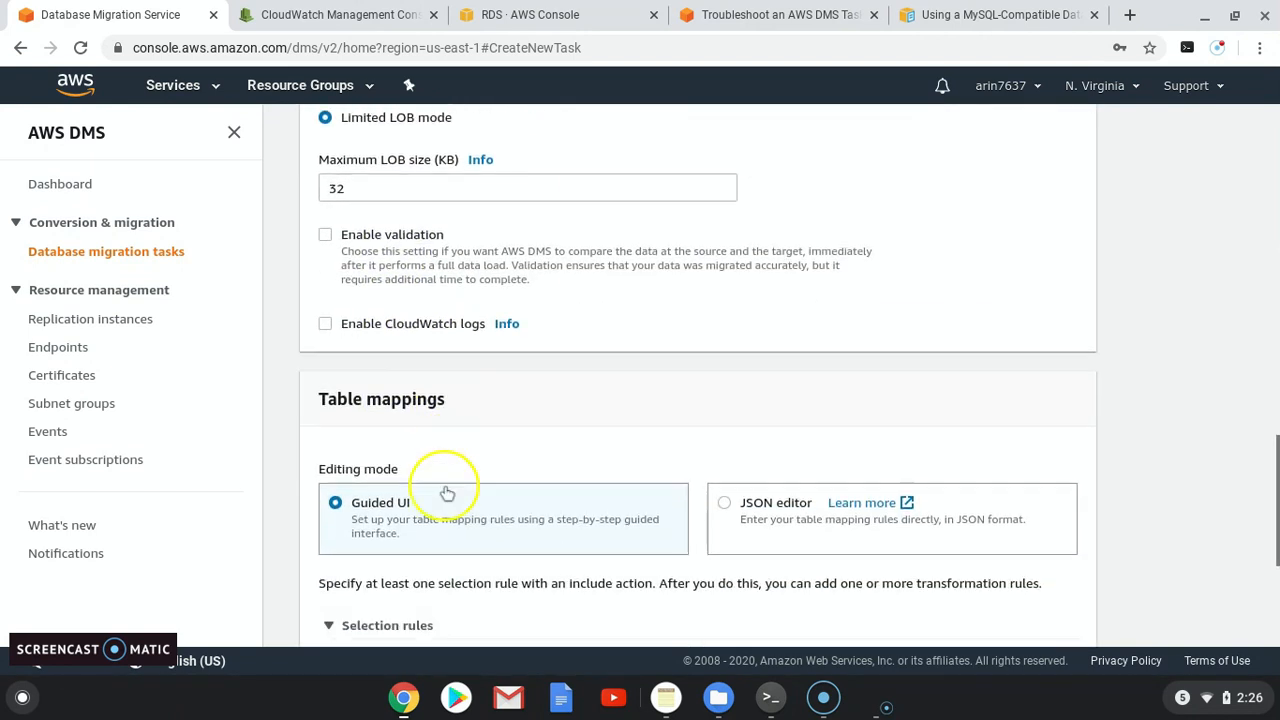
left_click(325, 278)
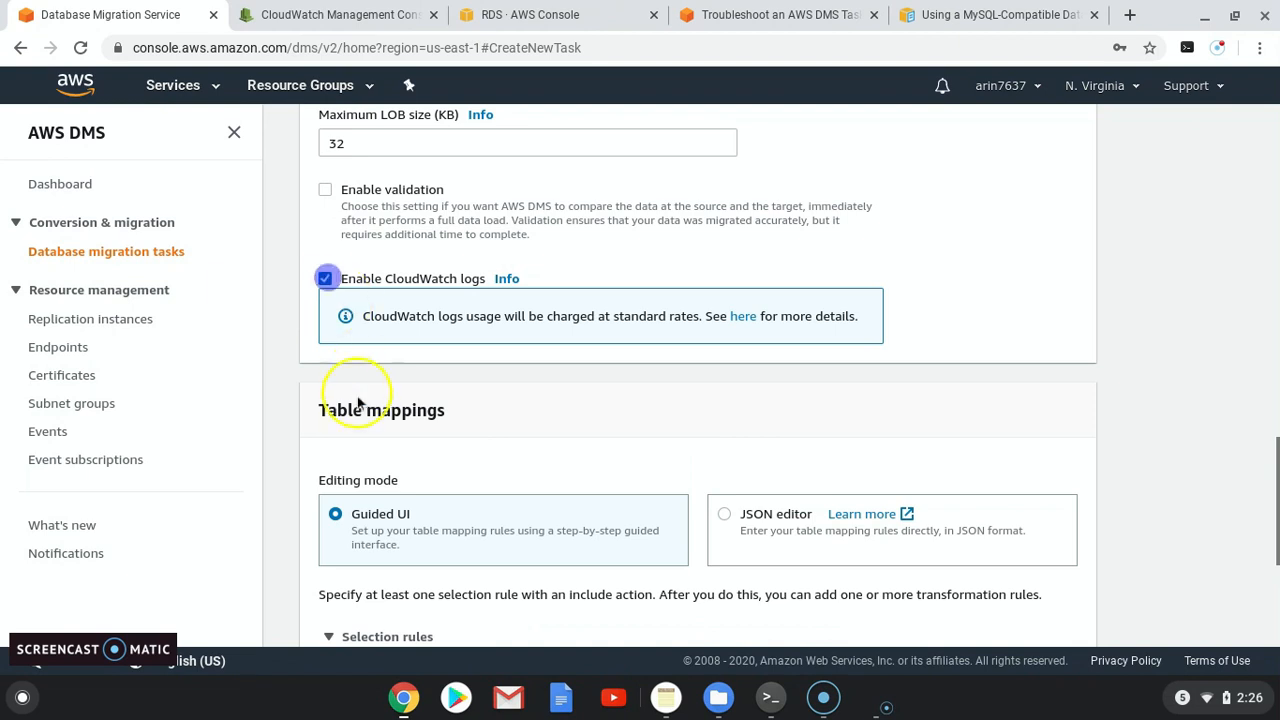
scroll(358, 402, "down", 2)
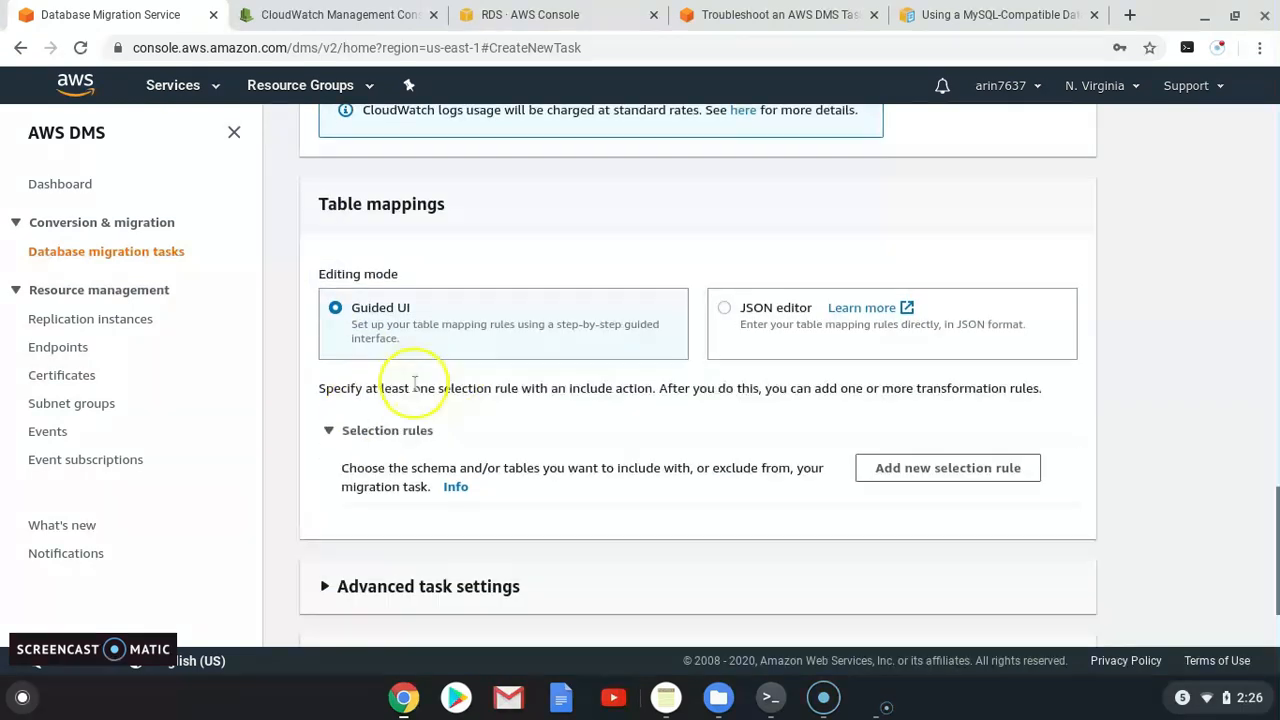
scroll(414, 380, "down", 1)
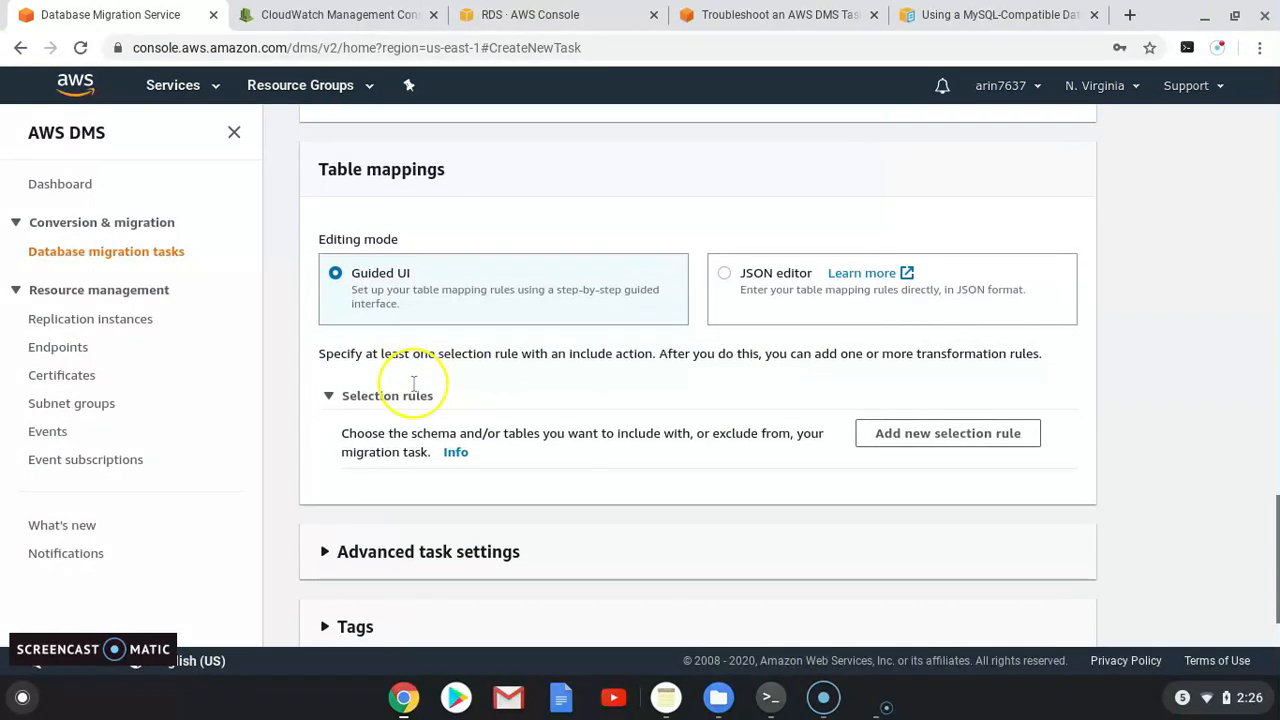
Step: Add a selection rule for schema HR% and all tables, then expand Transformation rules
left_click(915, 440)
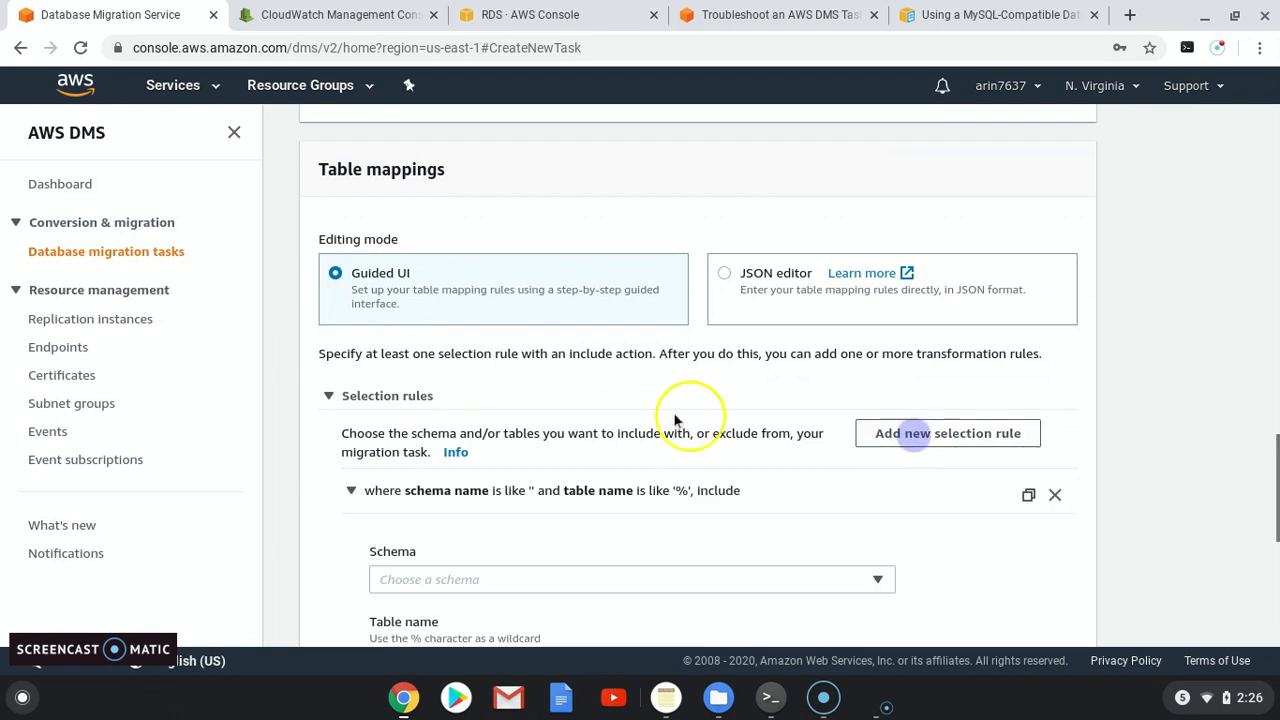
scroll(640, 430, "down", 1)
scroll(638, 441, "down", 3)
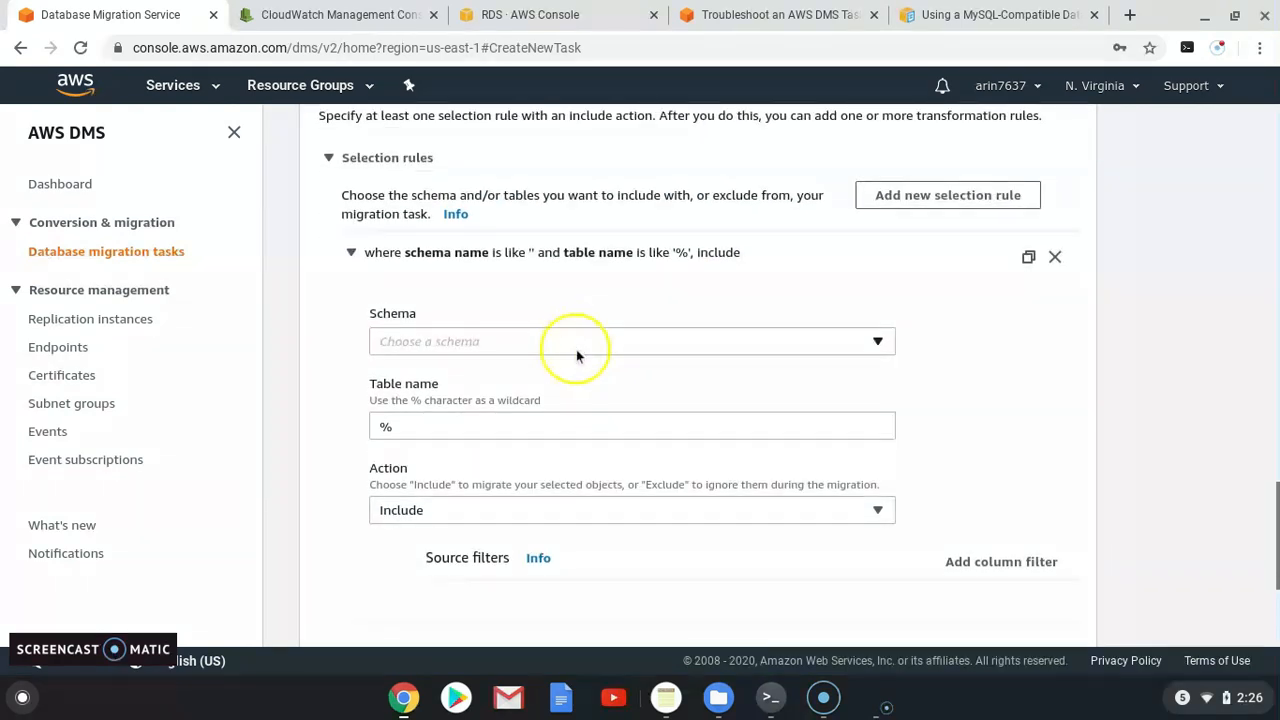
left_click(455, 342)
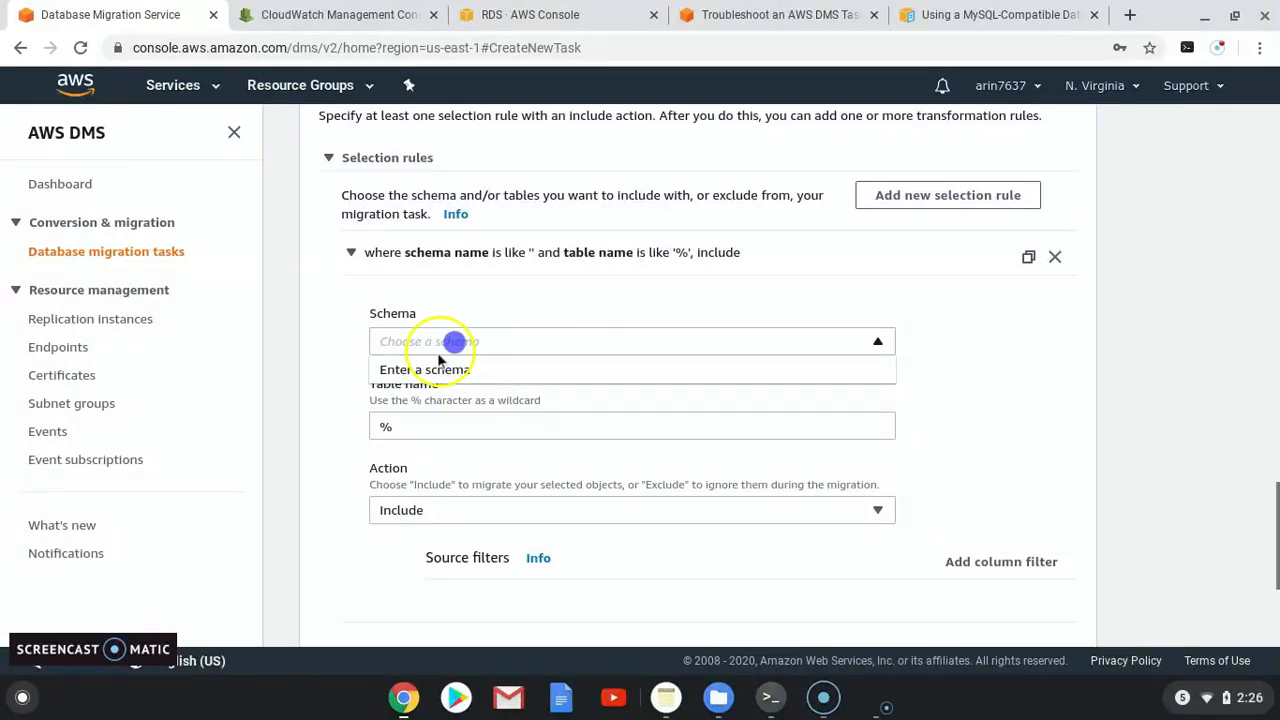
left_click(436, 373)
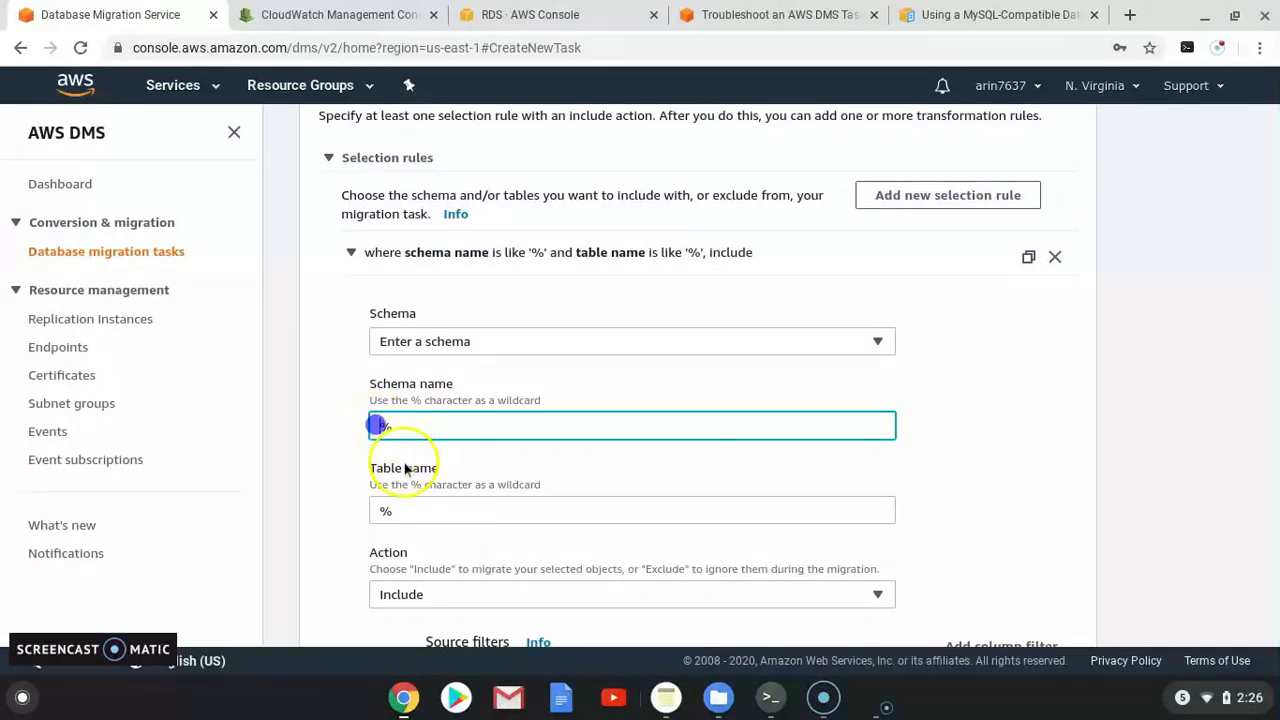
type("HR")
scroll(416, 384, "down", 5)
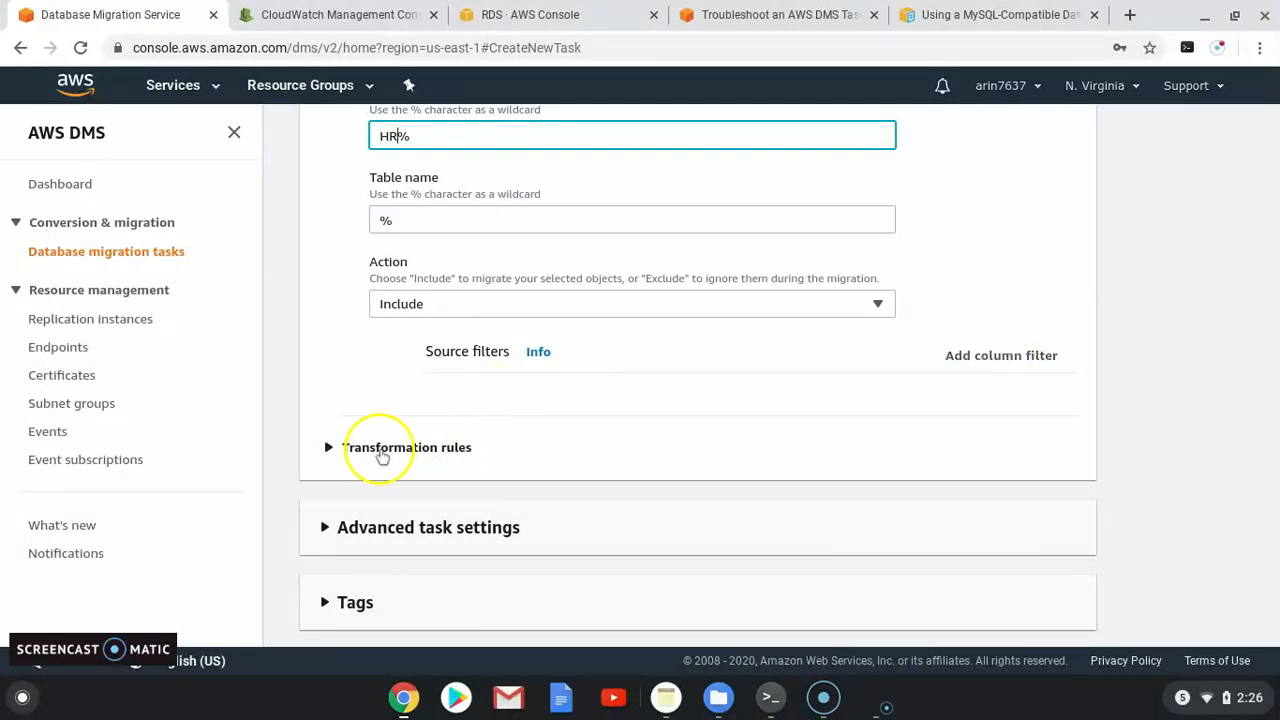
left_click(380, 450)
scroll(409, 417, "down", 2)
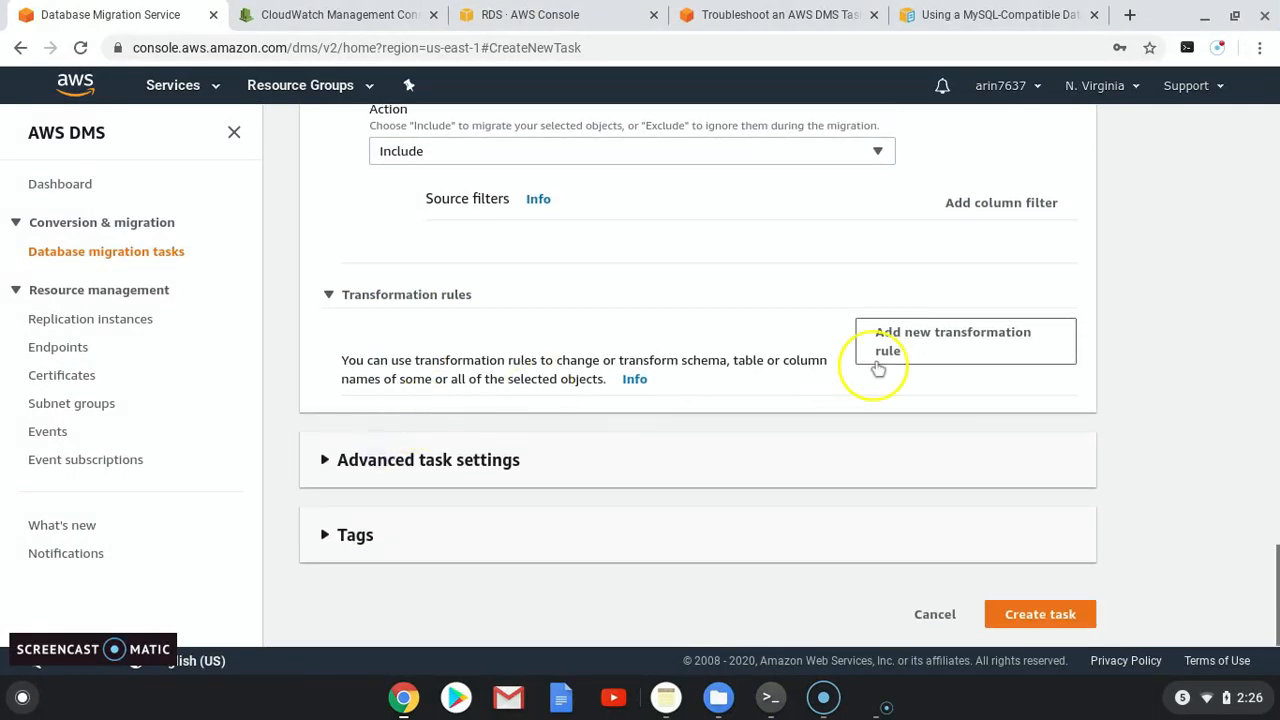
Step: Add a transformation rule making all schema names (%) lowercase
left_click(890, 345)
scroll(439, 351, "down", 1)
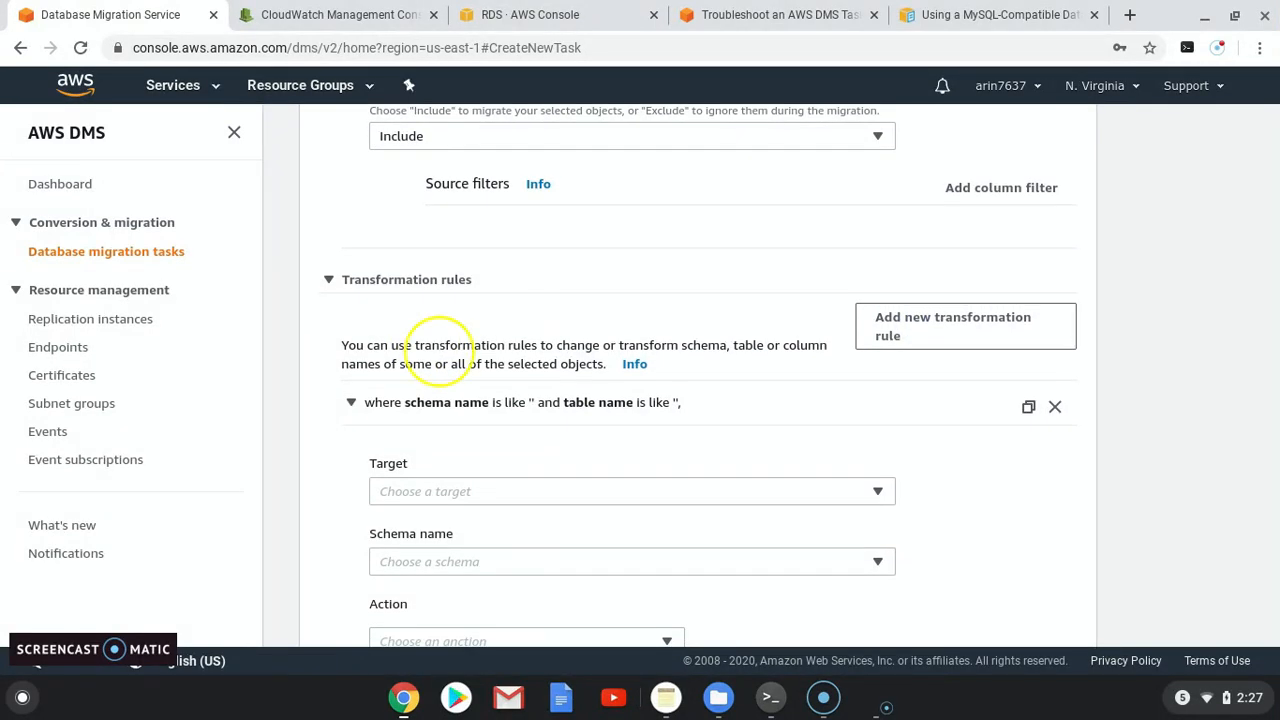
left_click(415, 490)
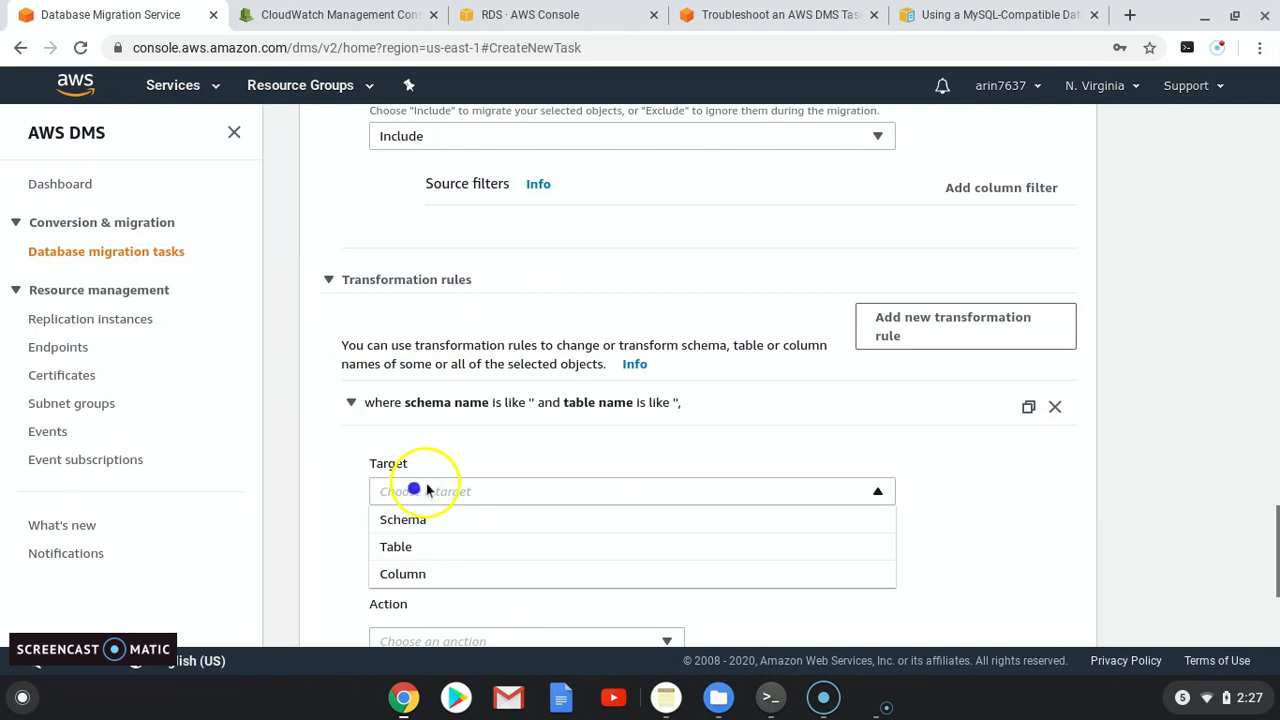
left_click(428, 520)
scroll(447, 504, "down", 1)
scroll(447, 506, "down", 1)
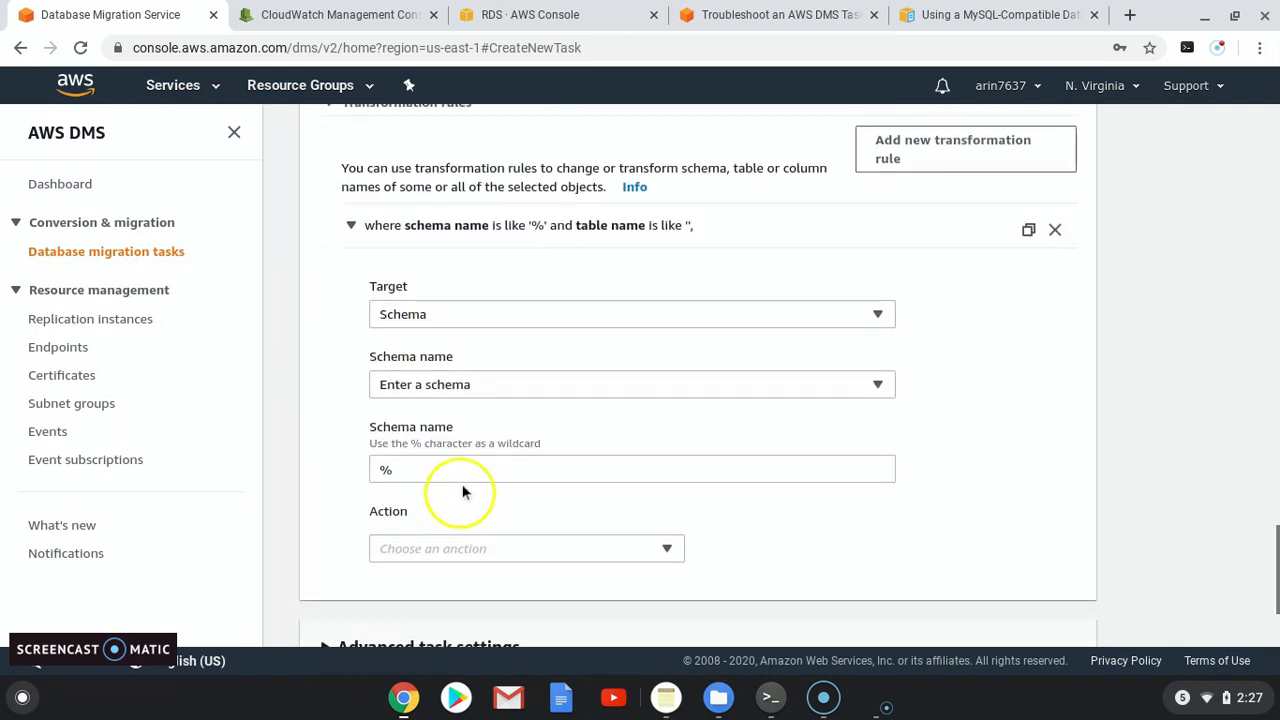
left_click(386, 469)
scroll(420, 440, "down", 3)
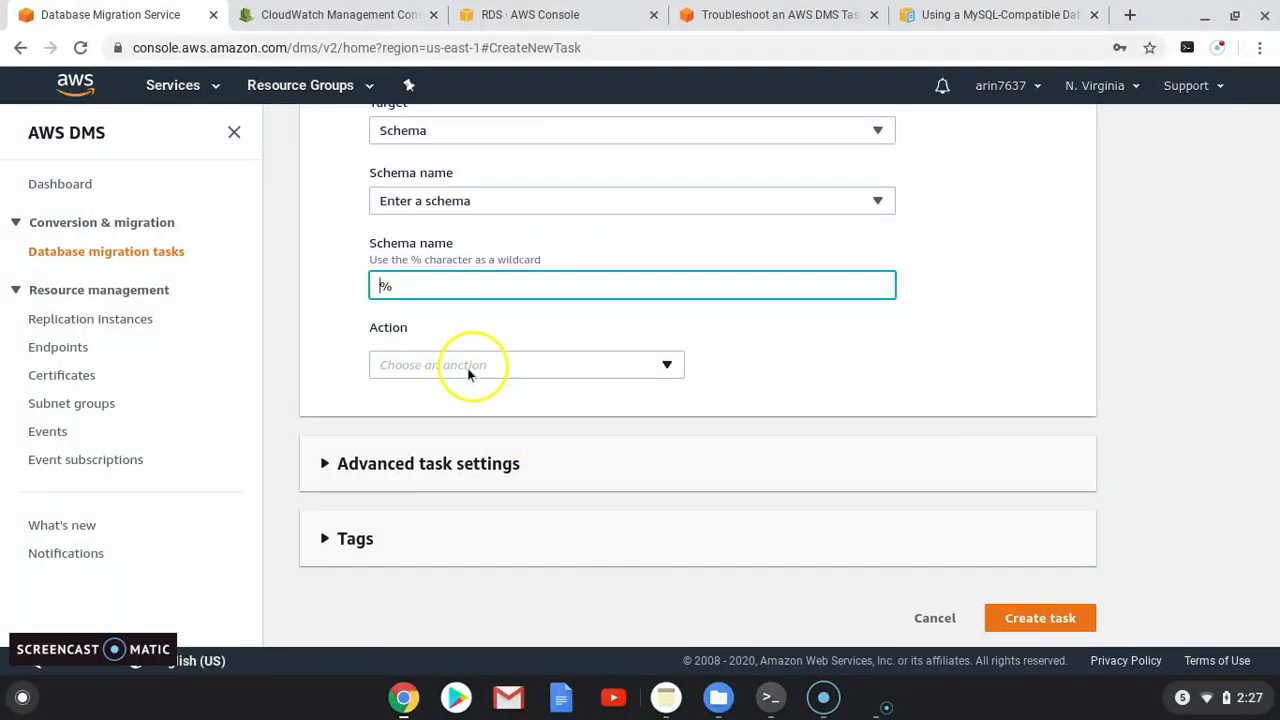
left_click(440, 370)
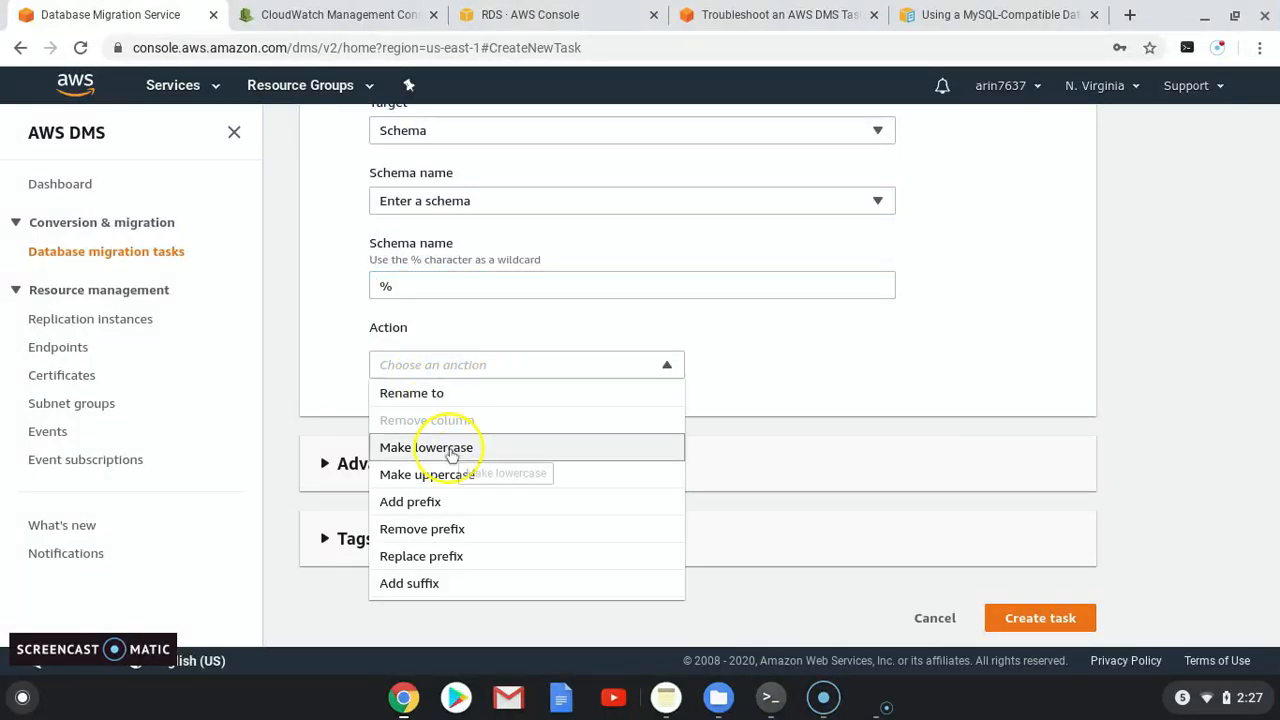
left_click(452, 454)
scroll(647, 398, "up", 6)
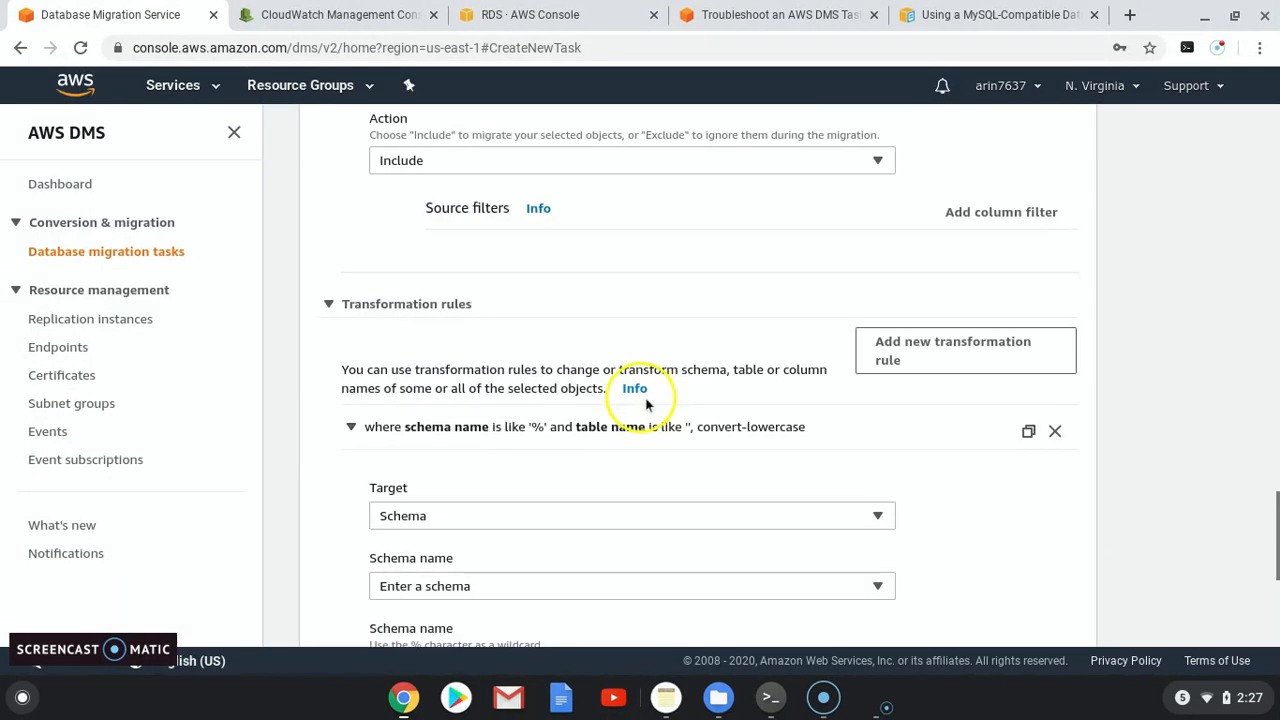
Step: Add a second transformation rule making table names lowercase
left_click(935, 352)
scroll(450, 405, "down", 1)
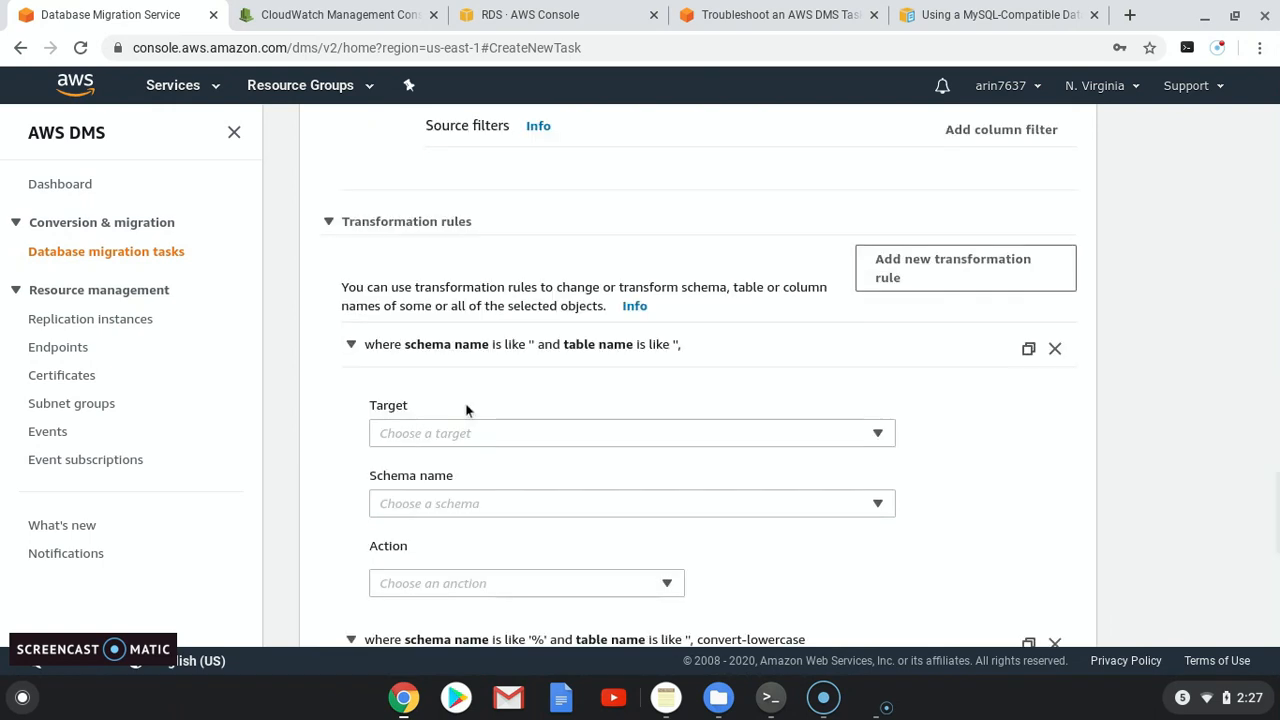
left_click(486, 436)
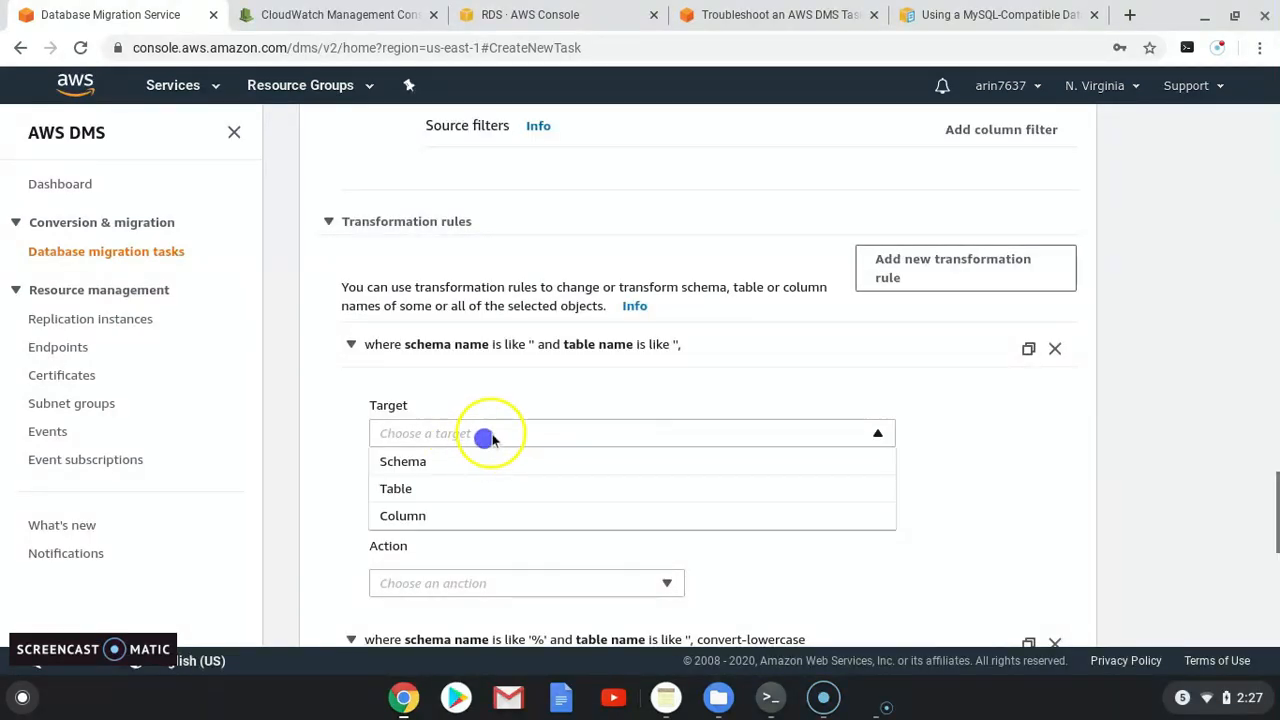
left_click(396, 488)
scroll(444, 440, "down", 1)
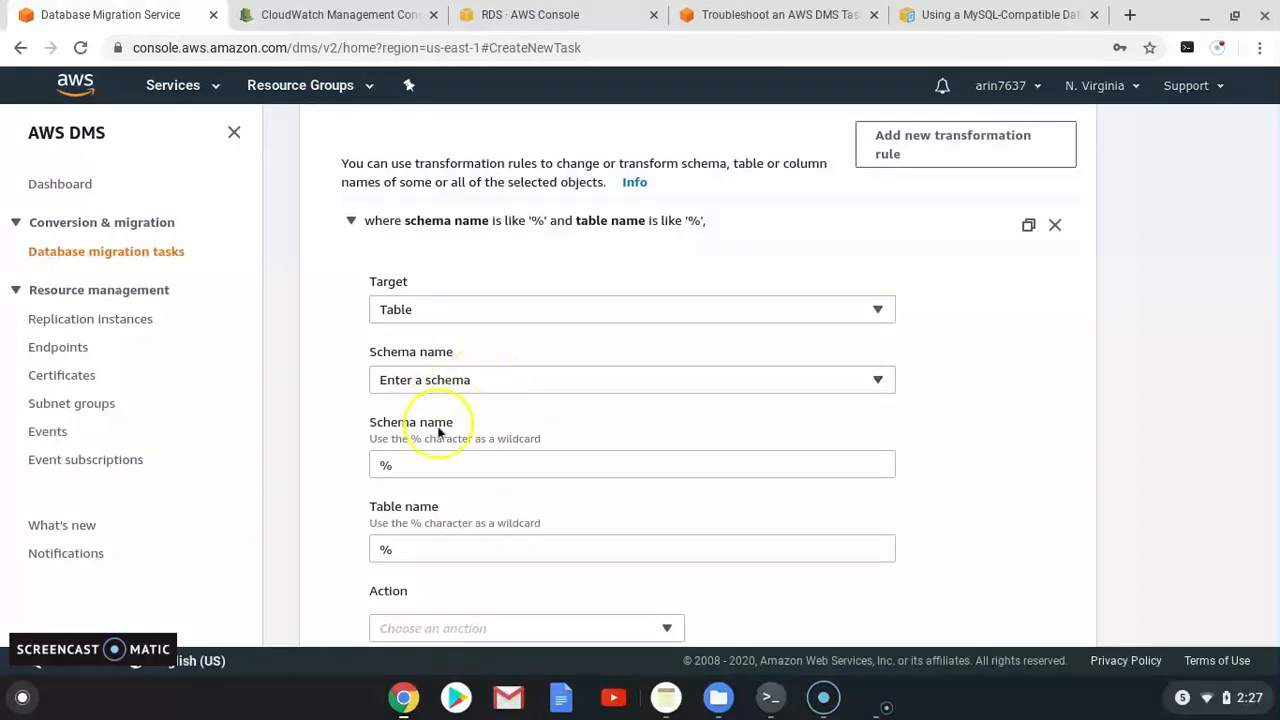
scroll(424, 438, "down", 2)
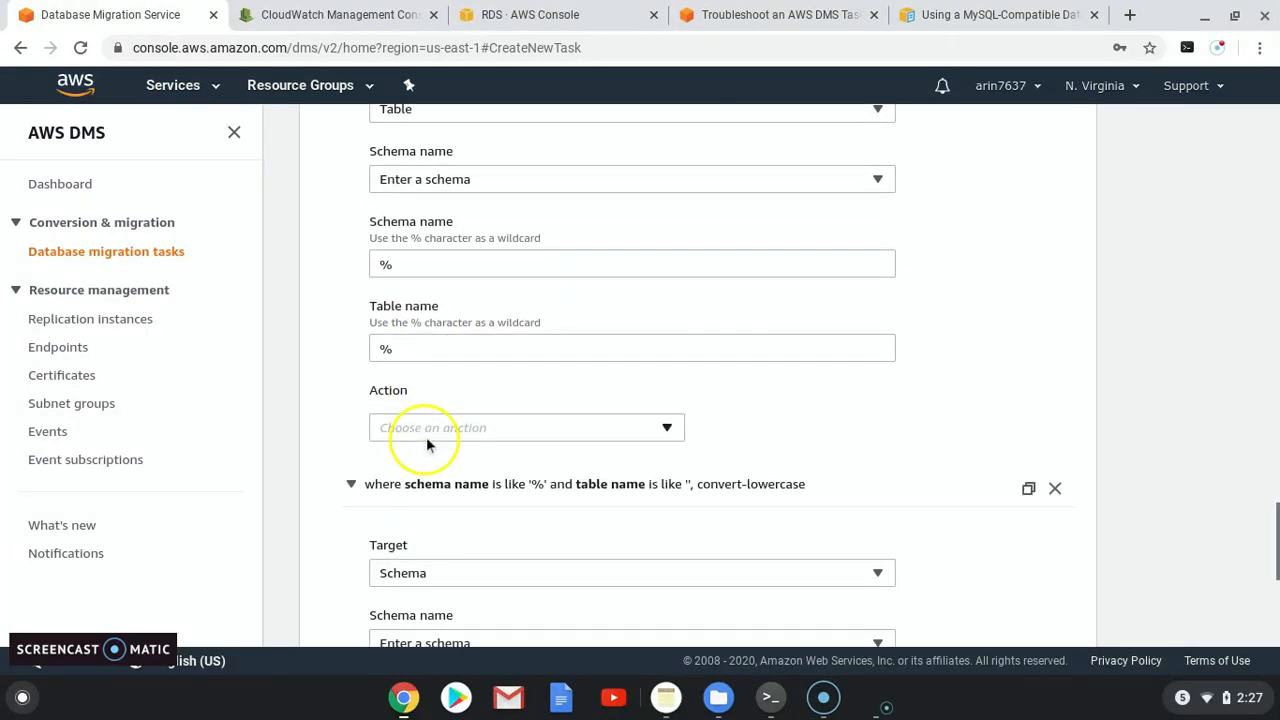
left_click(430, 432)
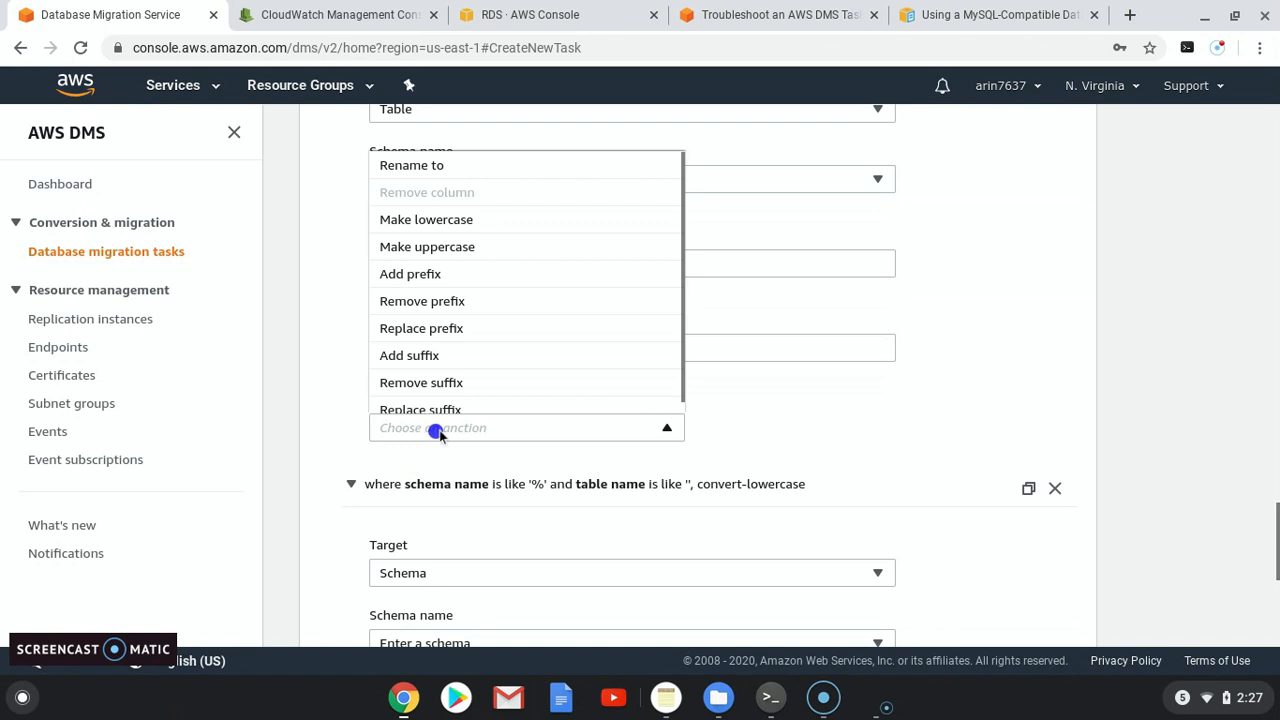
left_click(430, 220)
scroll(627, 474, "up", 3)
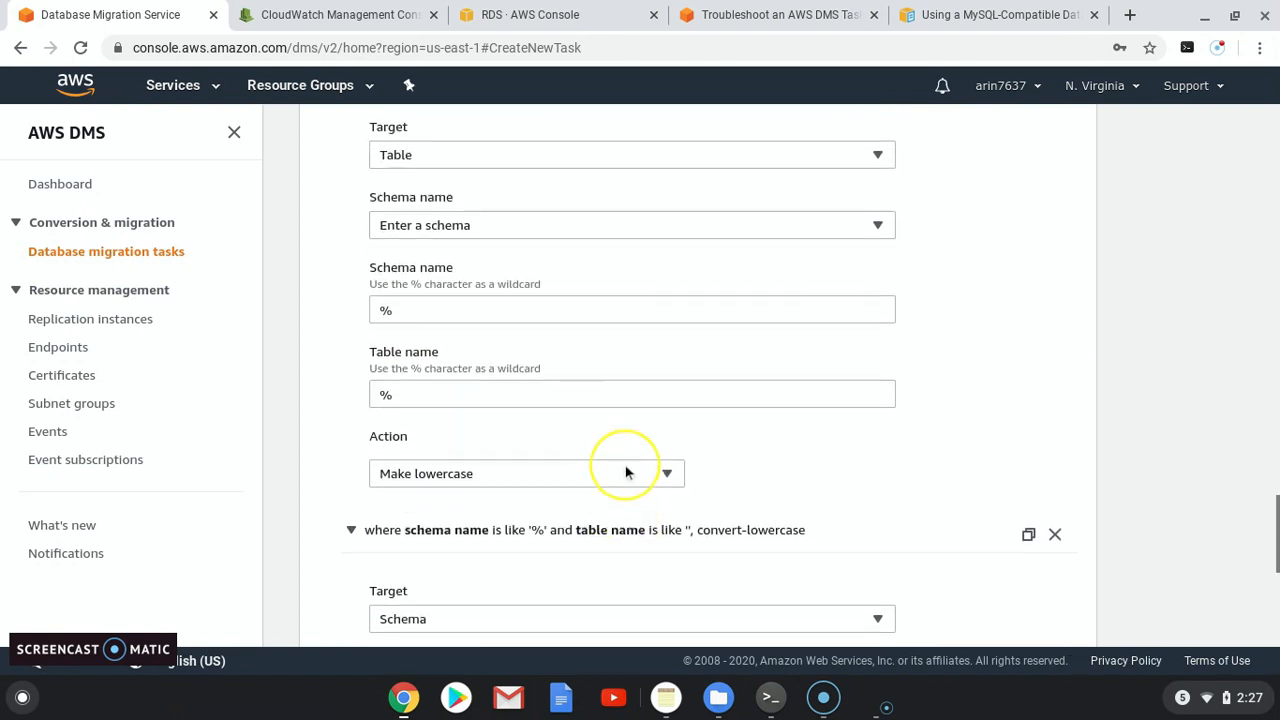
Step: Add a third transformation rule making column names lowercase
left_click(918, 280)
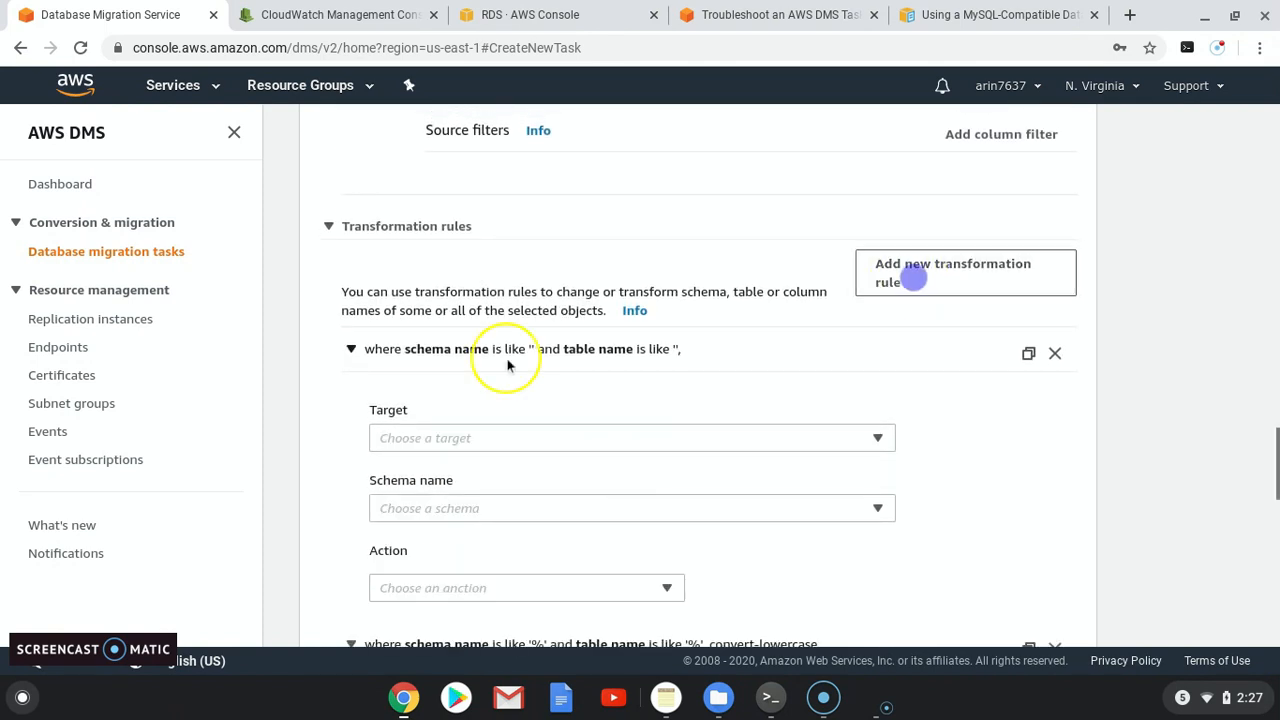
left_click(476, 438)
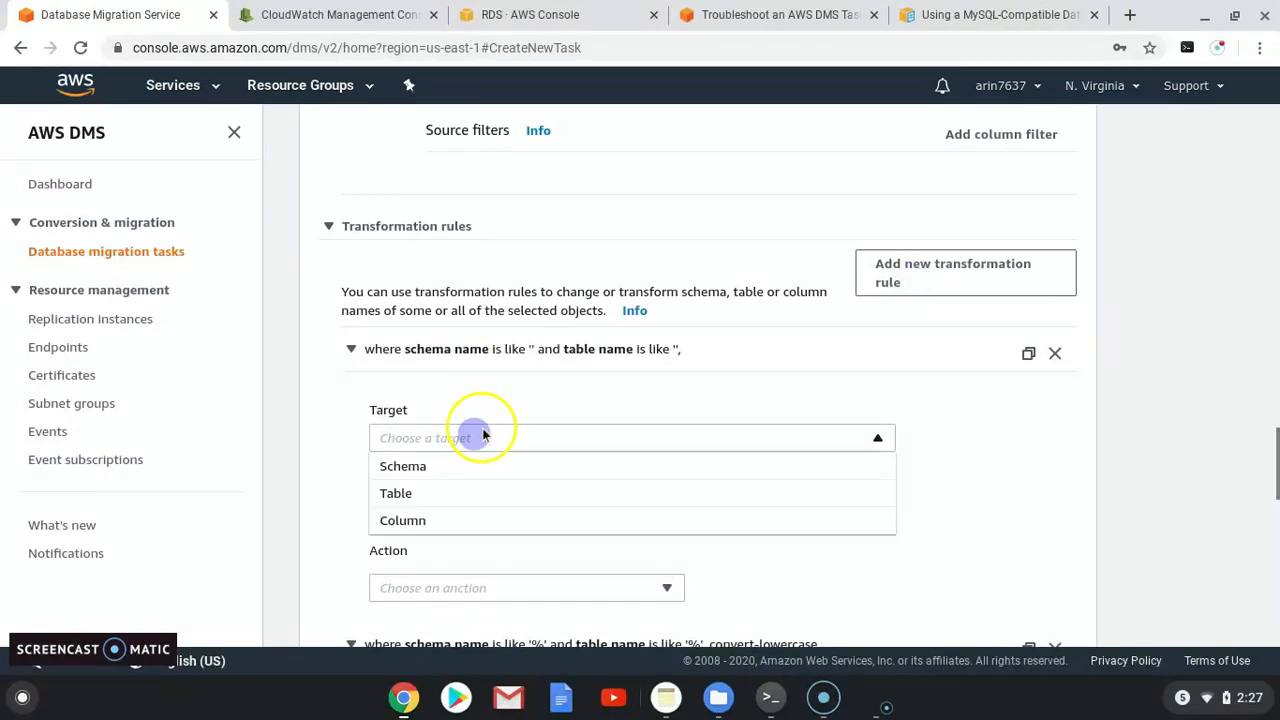
left_click(470, 520)
scroll(469, 486, "down", 2)
scroll(467, 483, "down", 3)
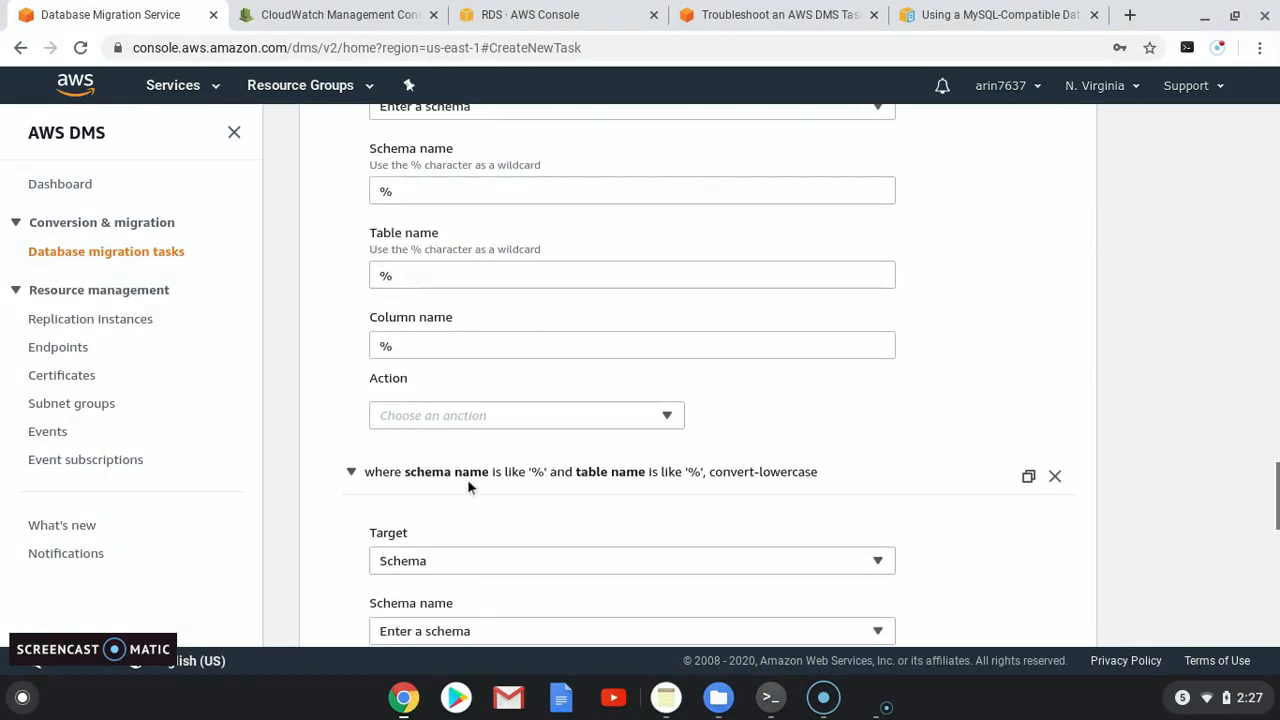
left_click(498, 400)
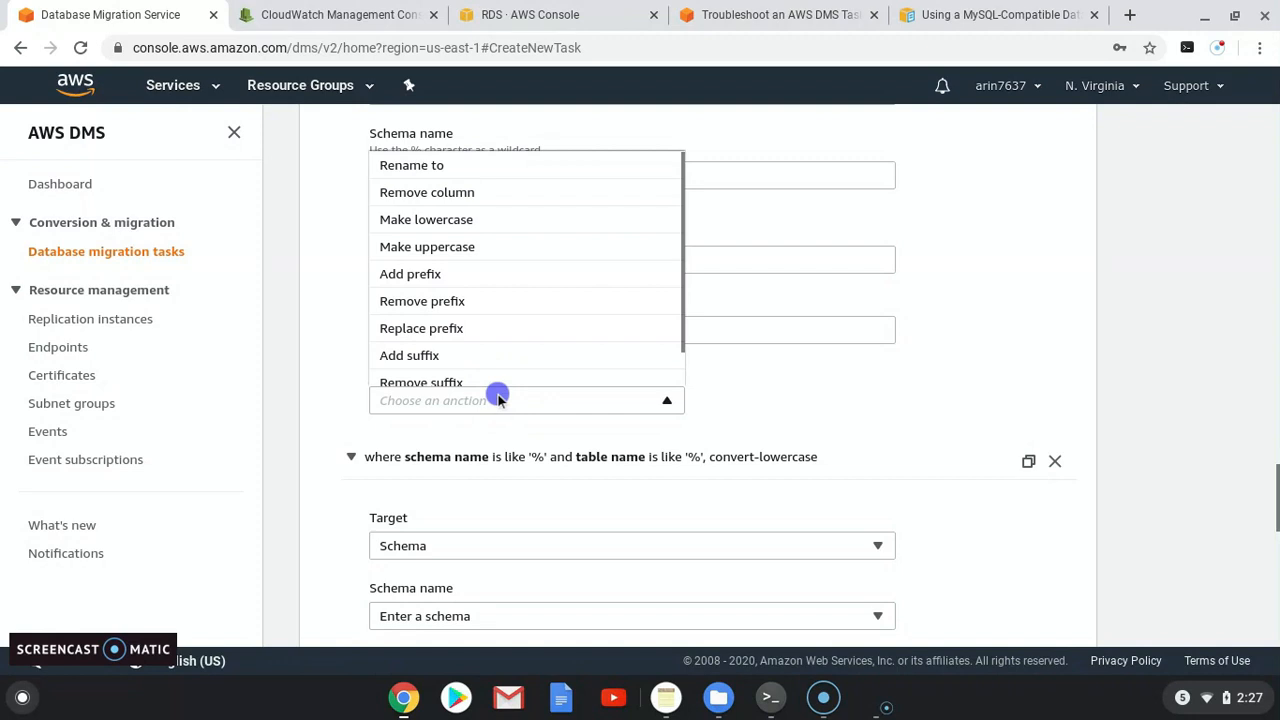
left_click(434, 214)
scroll(814, 466, "down", 5)
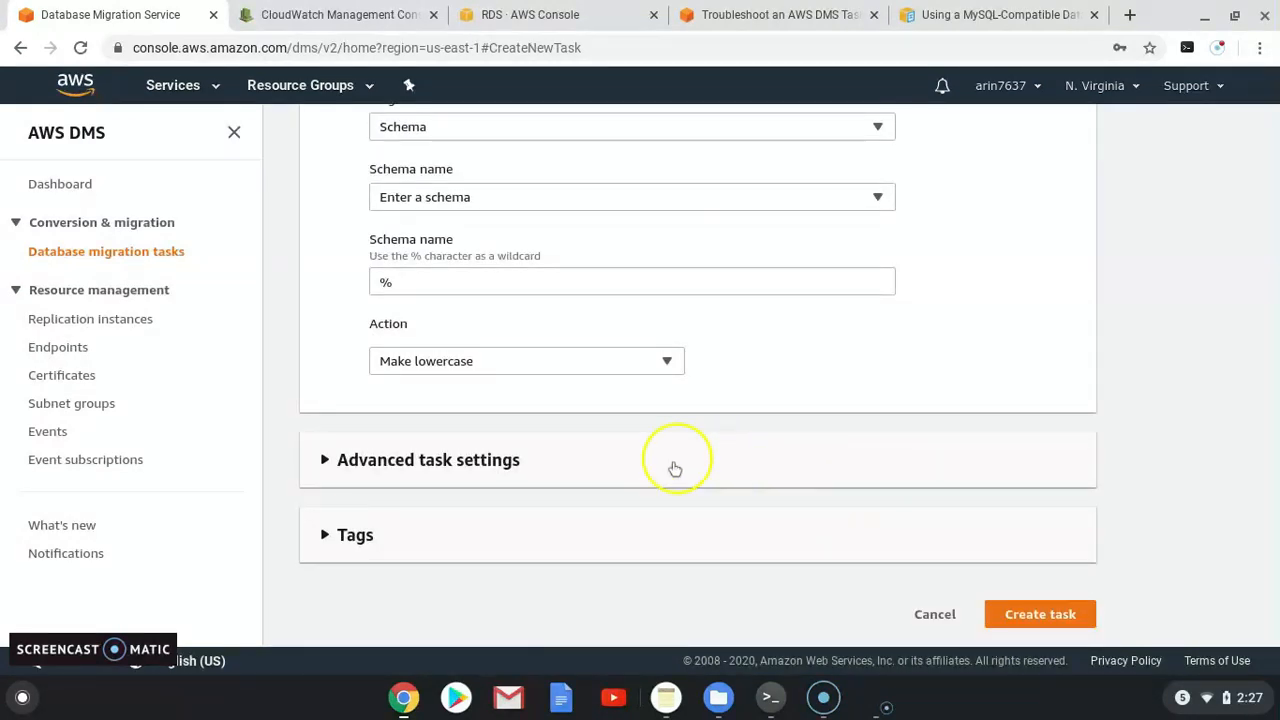
Step: Glance at the advanced task settings and create the migration task
left_click(330, 460)
scroll(388, 468, "down", 1)
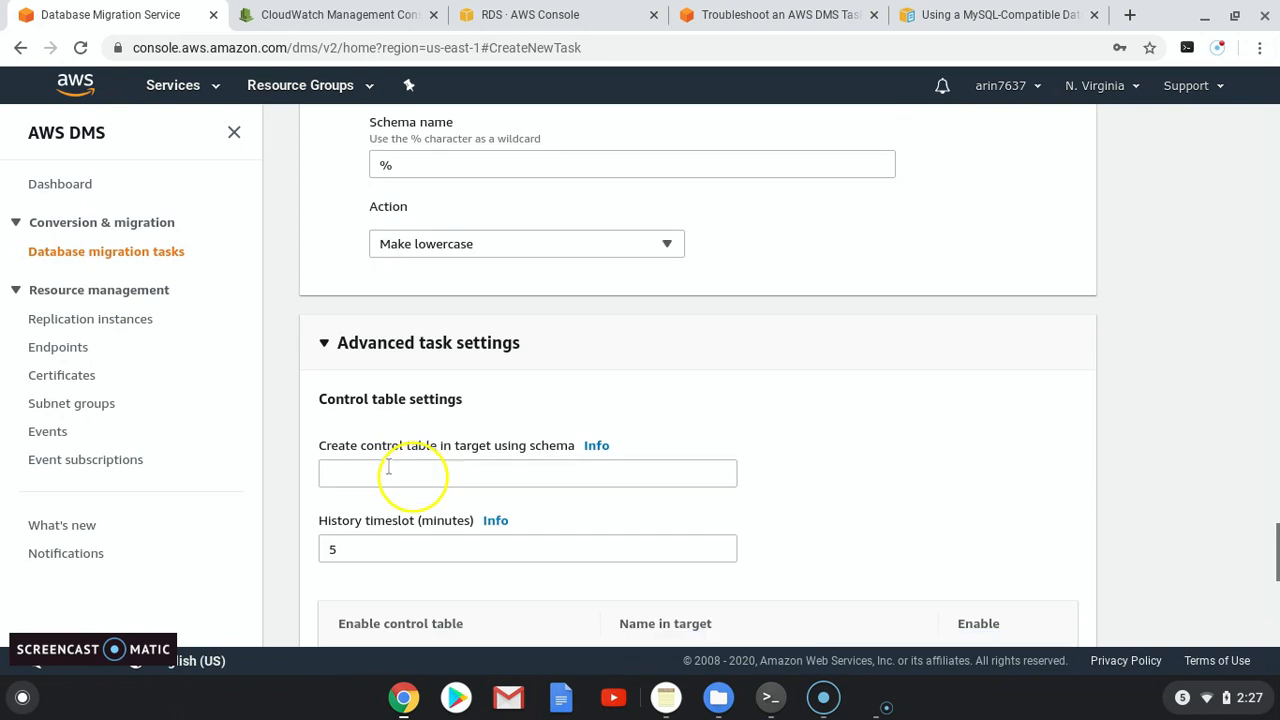
left_click(326, 341)
left_click(1036, 614)
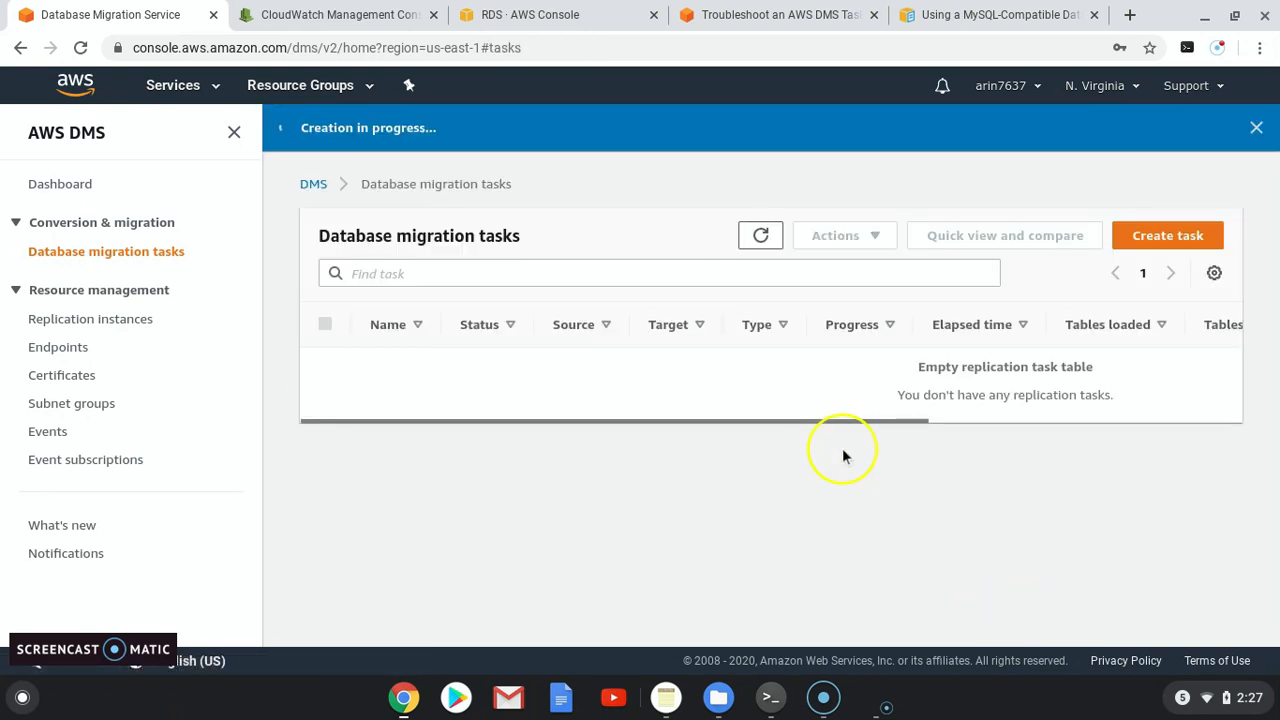
Step: Refresh the task list until cloudbhai-task is ready, then open its details page
left_click(758, 237)
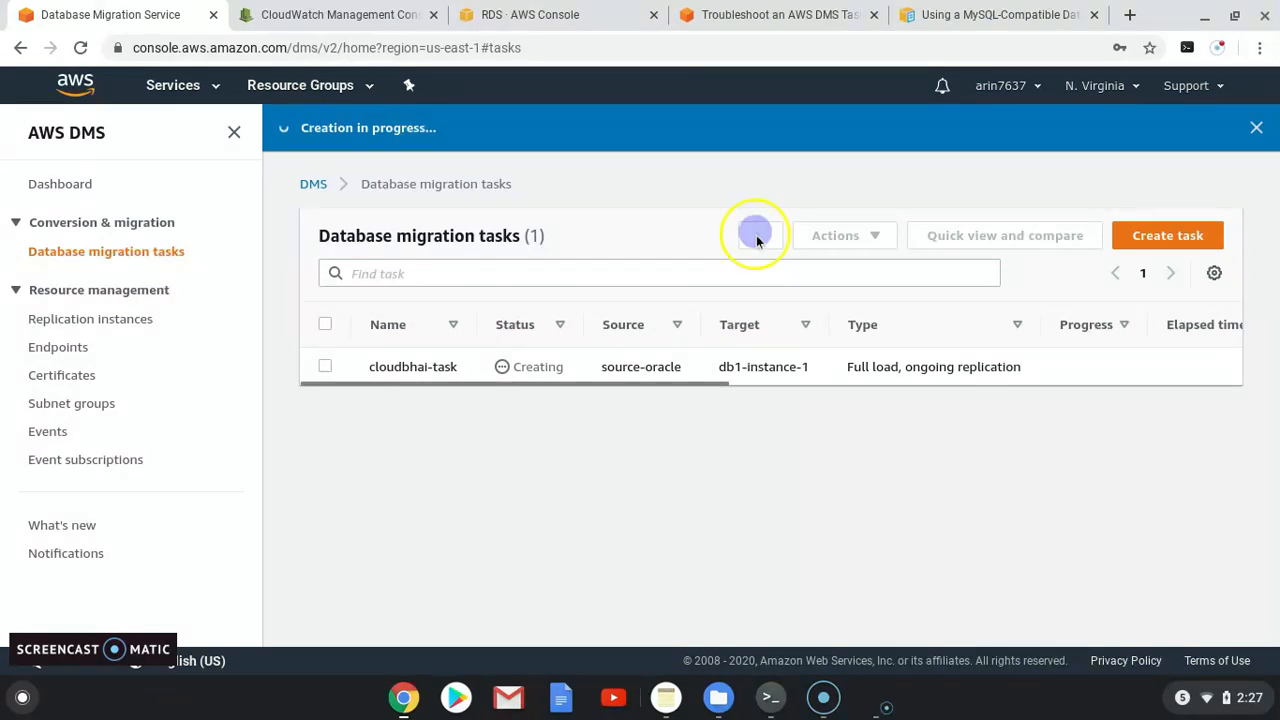
left_click(757, 240)
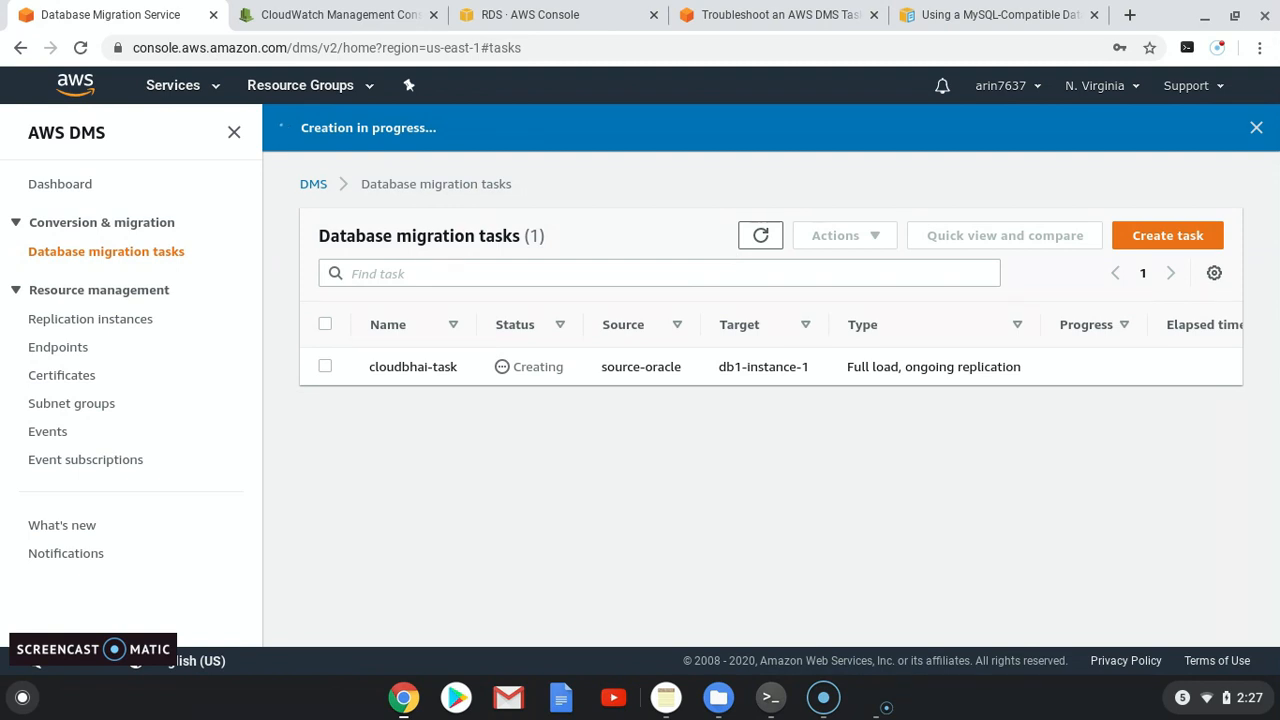
left_click(758, 236)
left_click(757, 237)
left_click(757, 237)
left_click(763, 243)
left_click(761, 243)
left_click(761, 243)
left_click(761, 243)
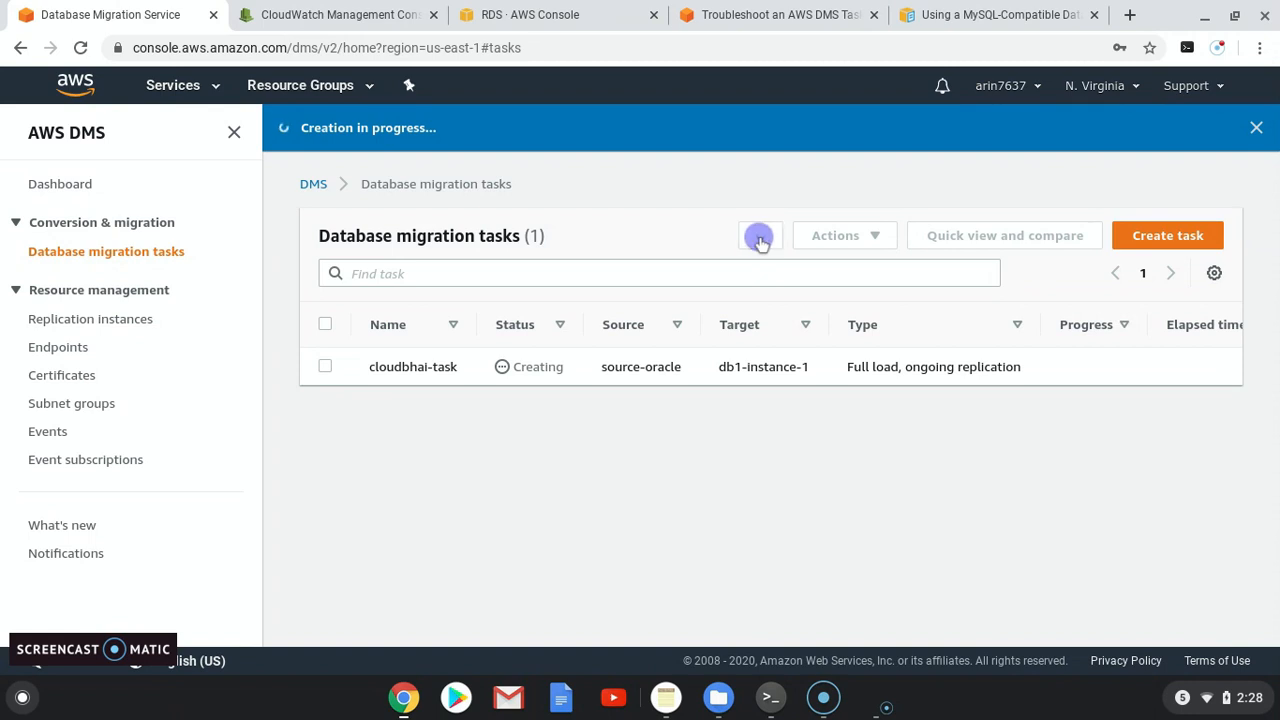
left_click(761, 243)
left_click(761, 243)
left_click(761, 236)
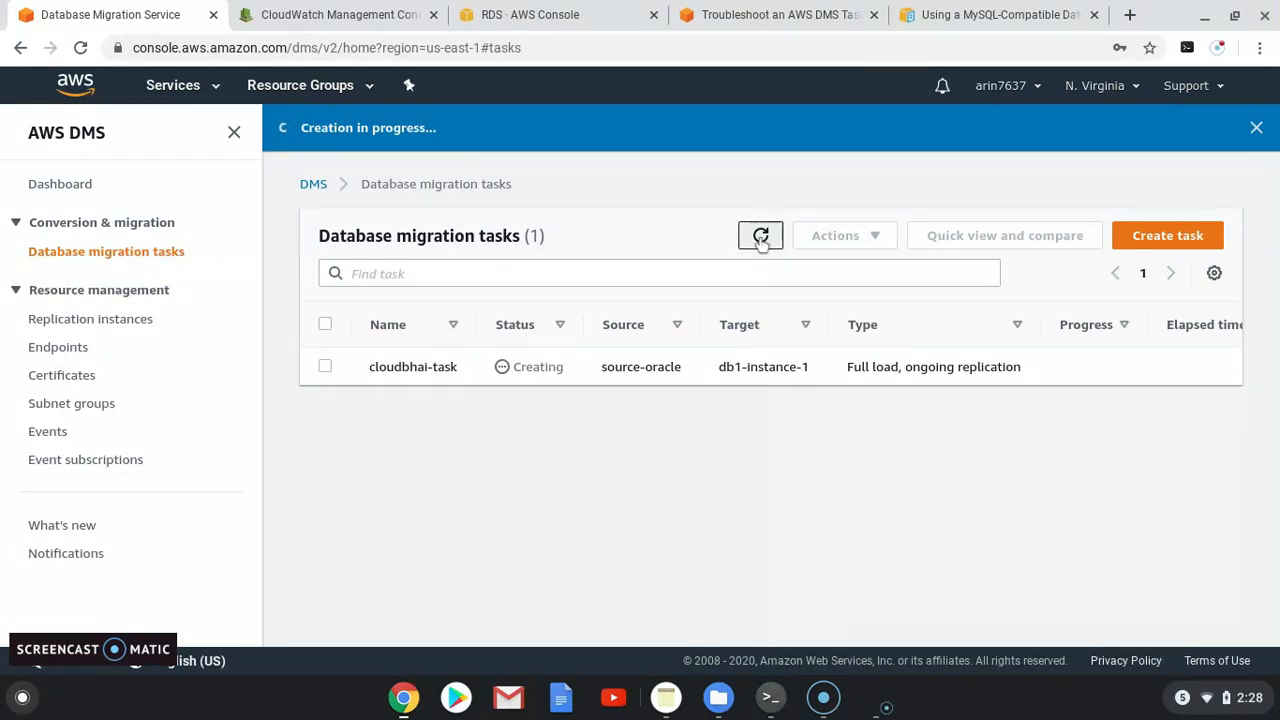
left_click(761, 236)
left_click(512, 386)
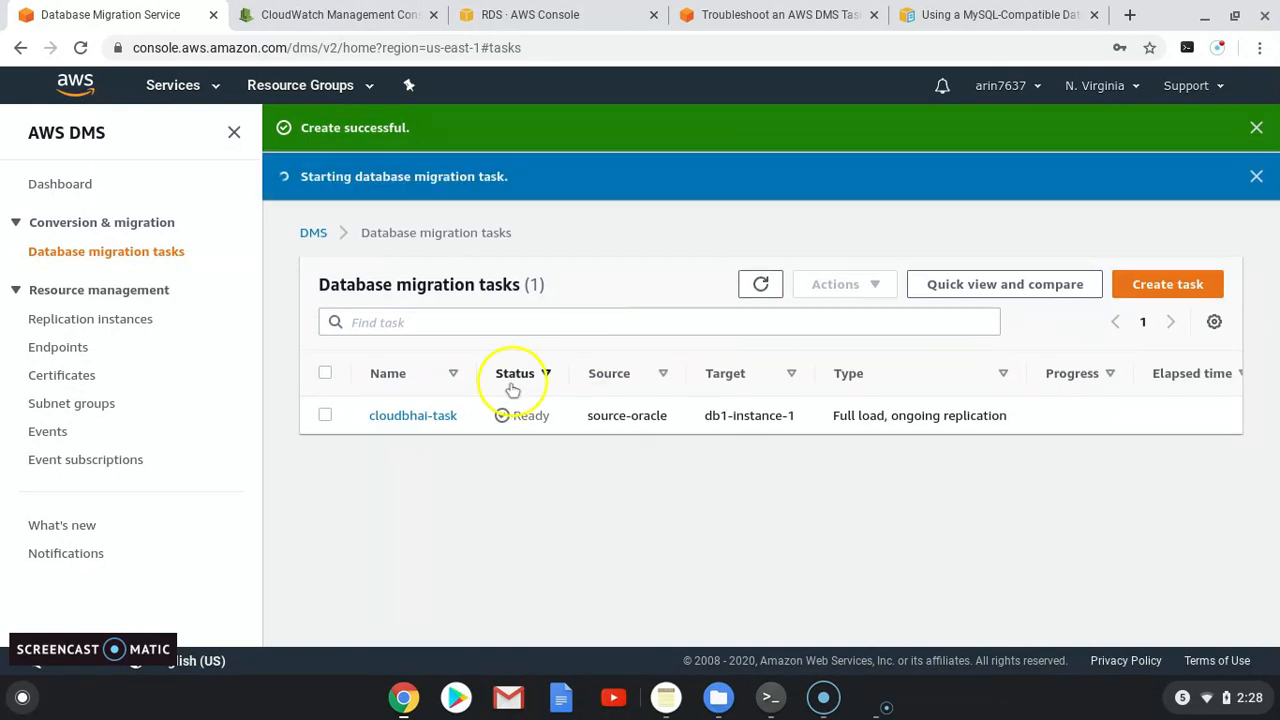
left_click(410, 417)
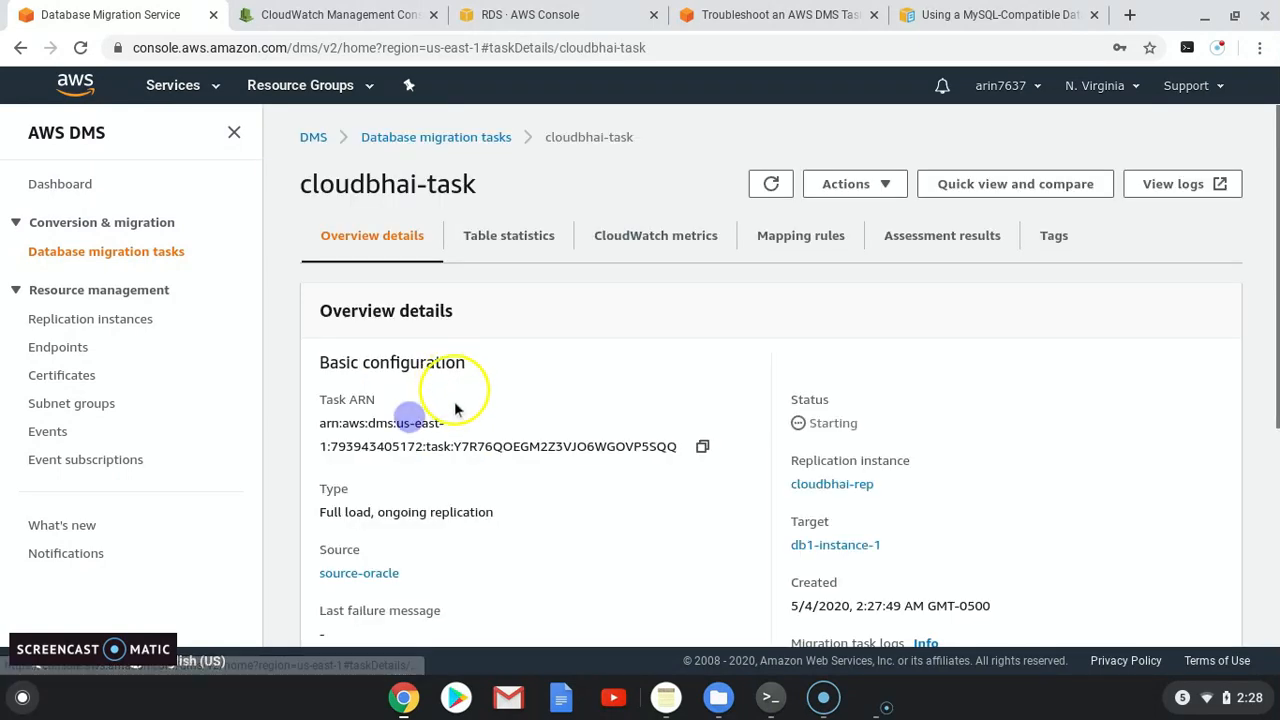
Step: Refresh cloudbhai-task's Table statistics repeatedly and check its Overview
left_click(513, 243)
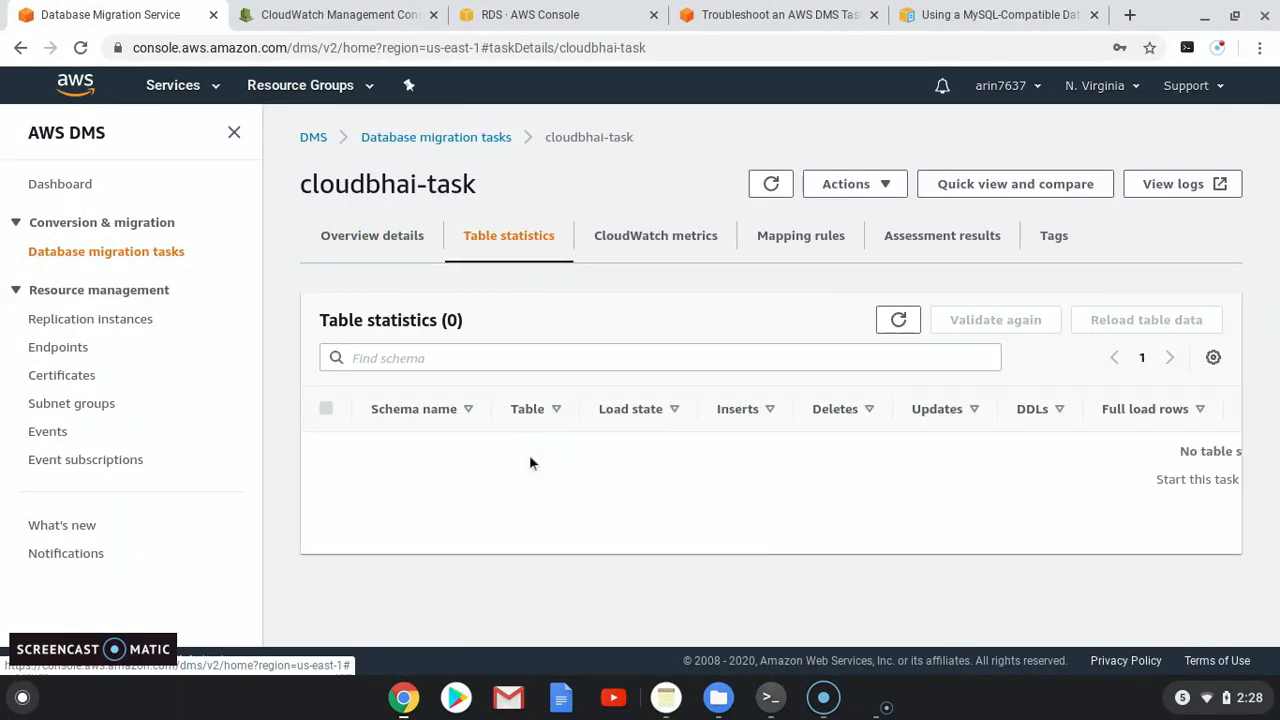
left_click(900, 320)
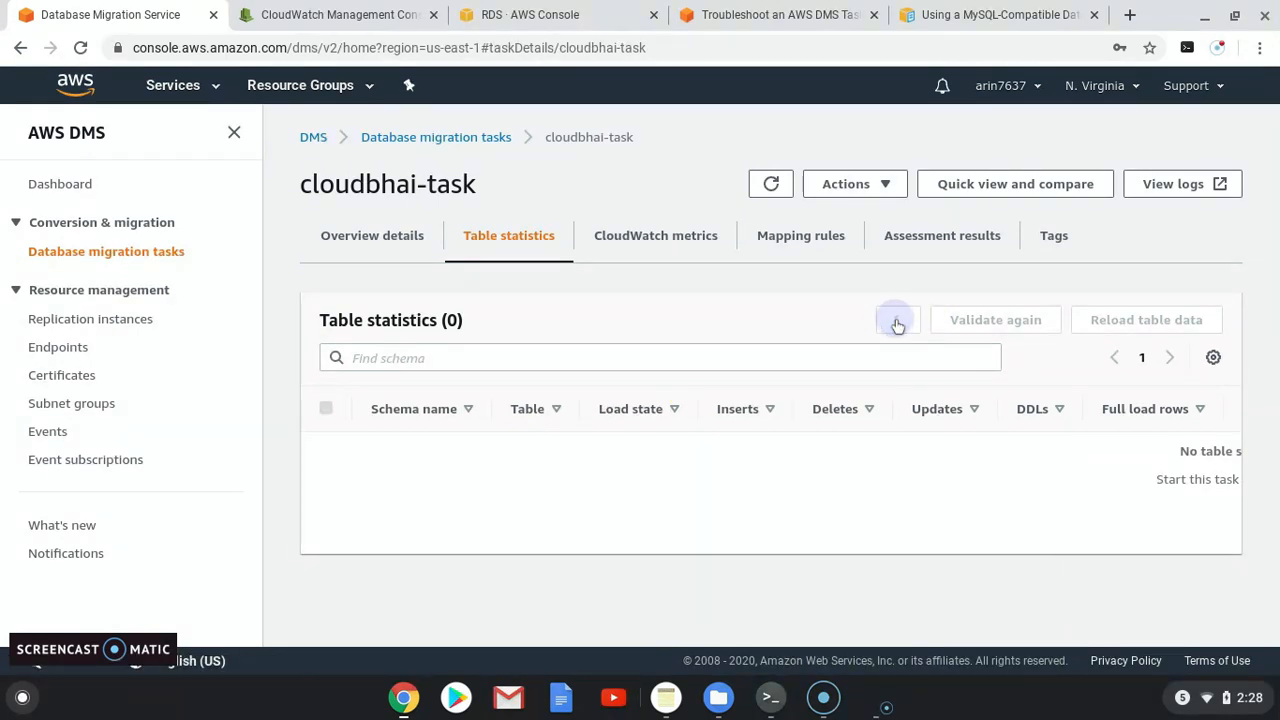
left_click(897, 322)
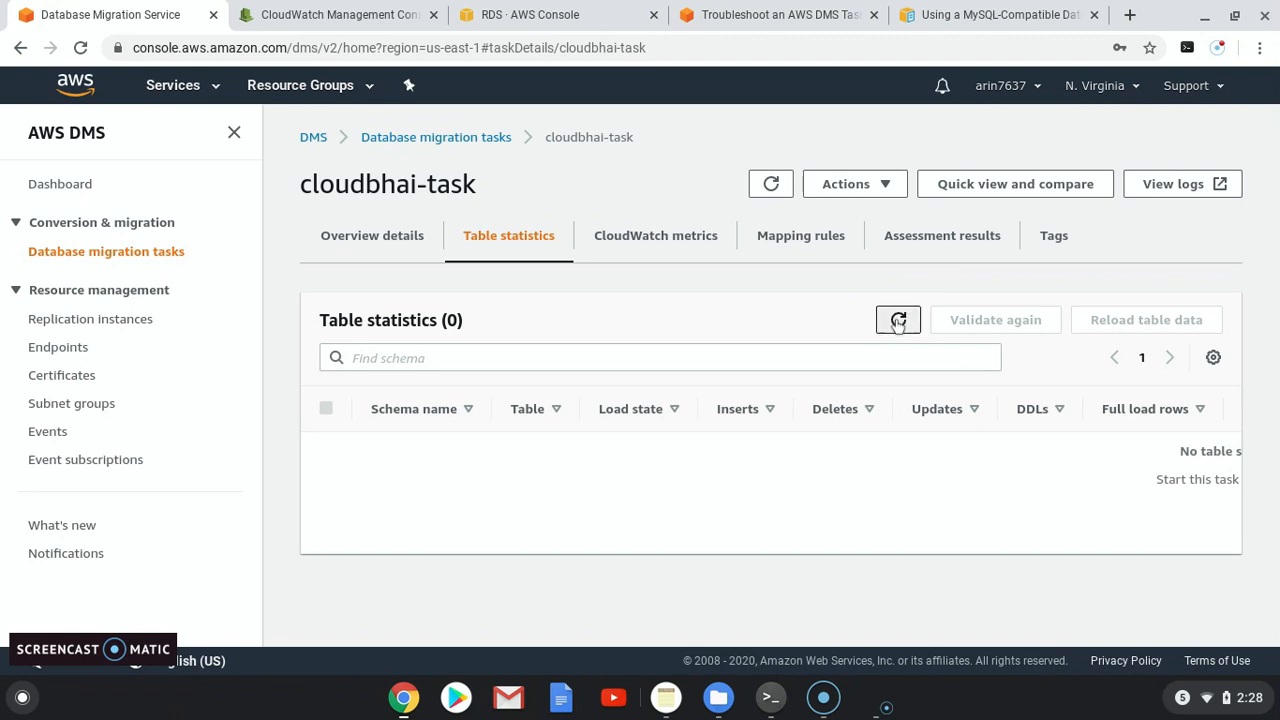
left_click(898, 321)
left_click(899, 322)
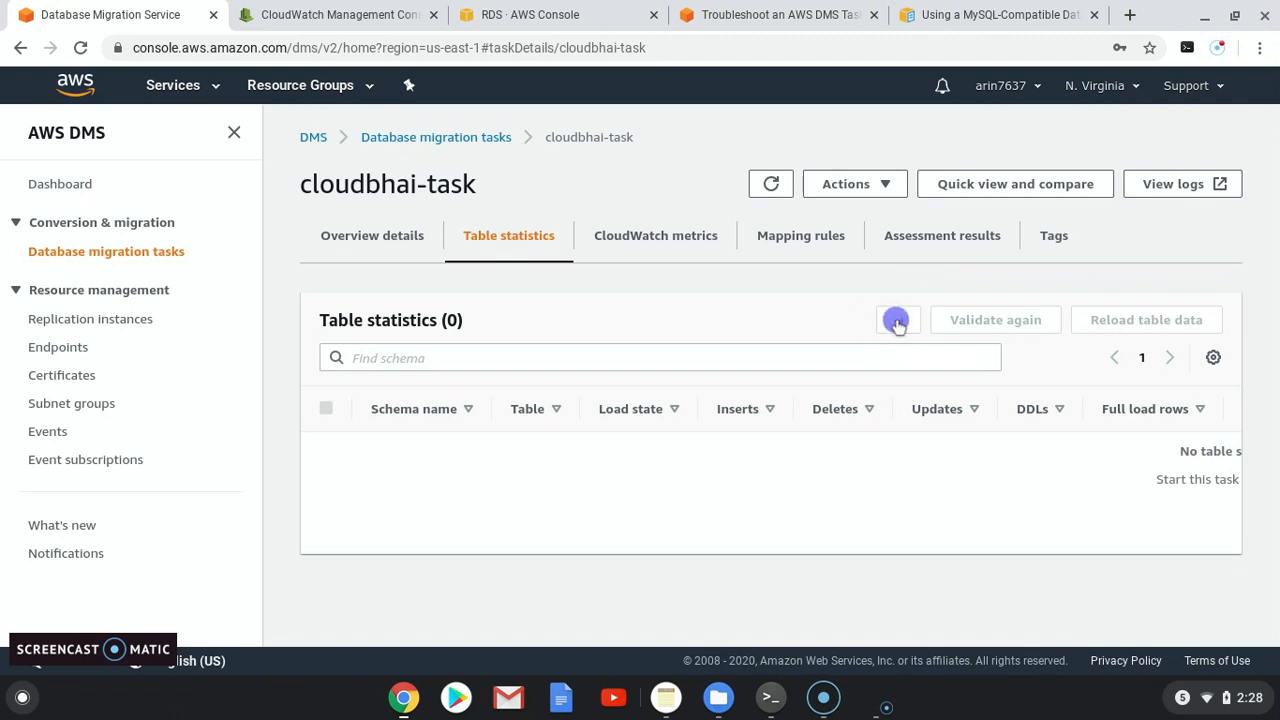
left_click(898, 322)
left_click(372, 243)
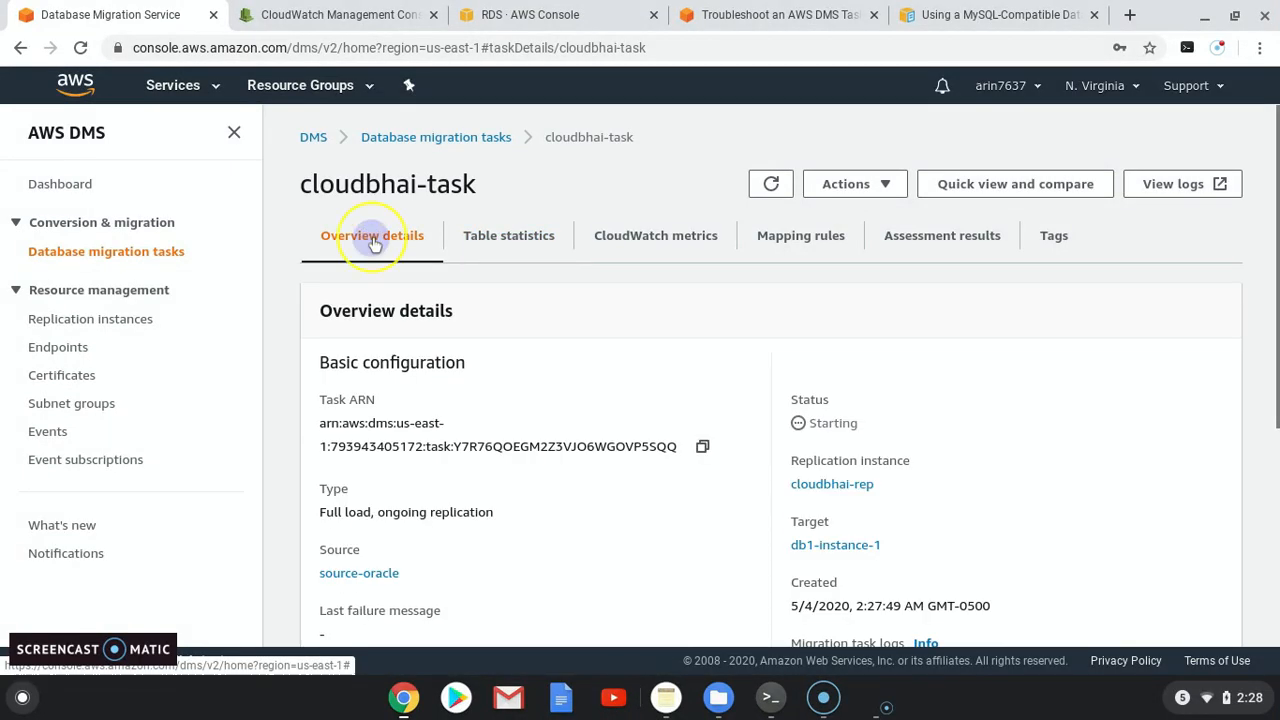
left_click(500, 243)
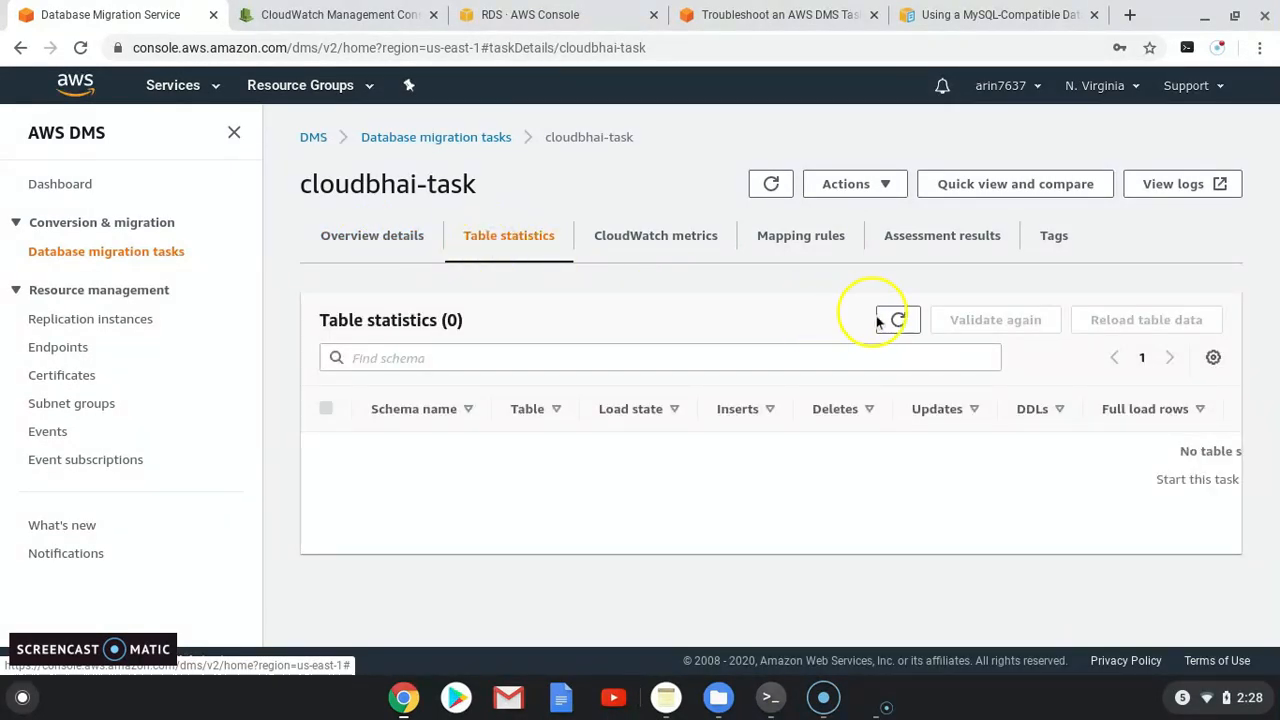
Step: Reopen cloudbhai-task to confirm the seven HR tables loaded, then refresh the tasks list
left_click(86, 256)
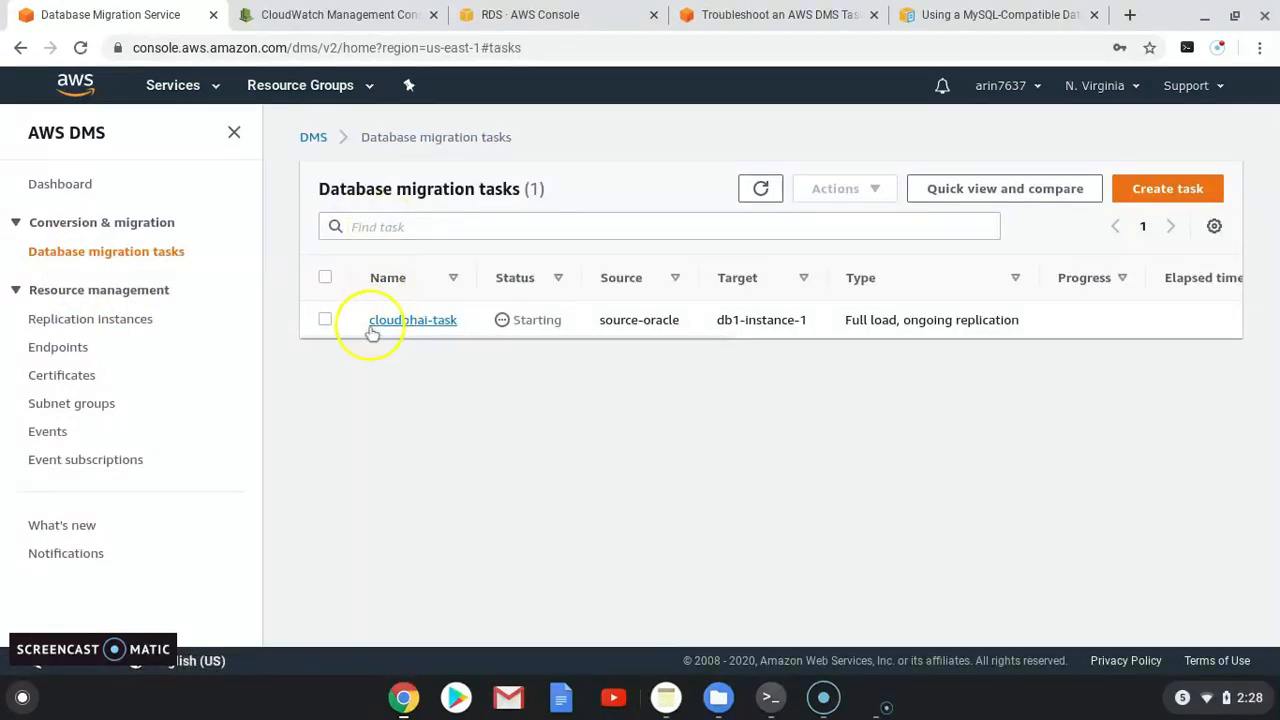
left_click(422, 321)
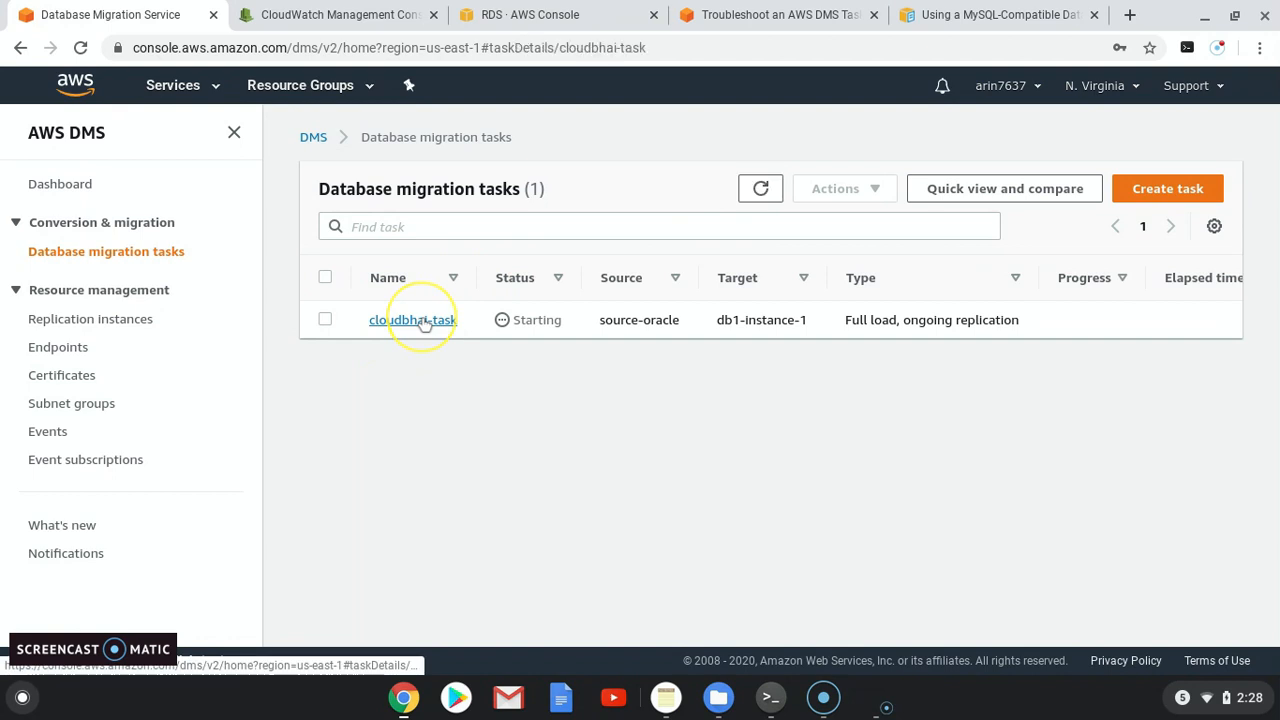
left_click(537, 237)
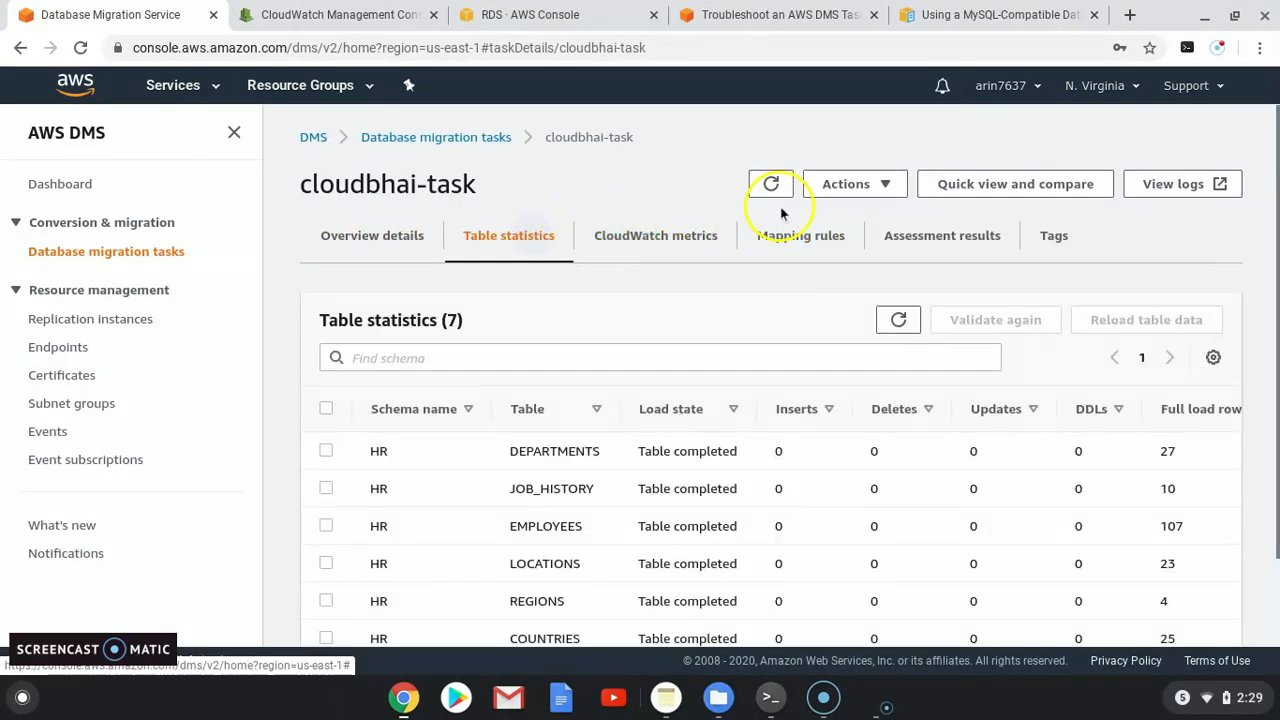
scroll(650, 400, "down", 1)
scroll(650, 400, "up", 1)
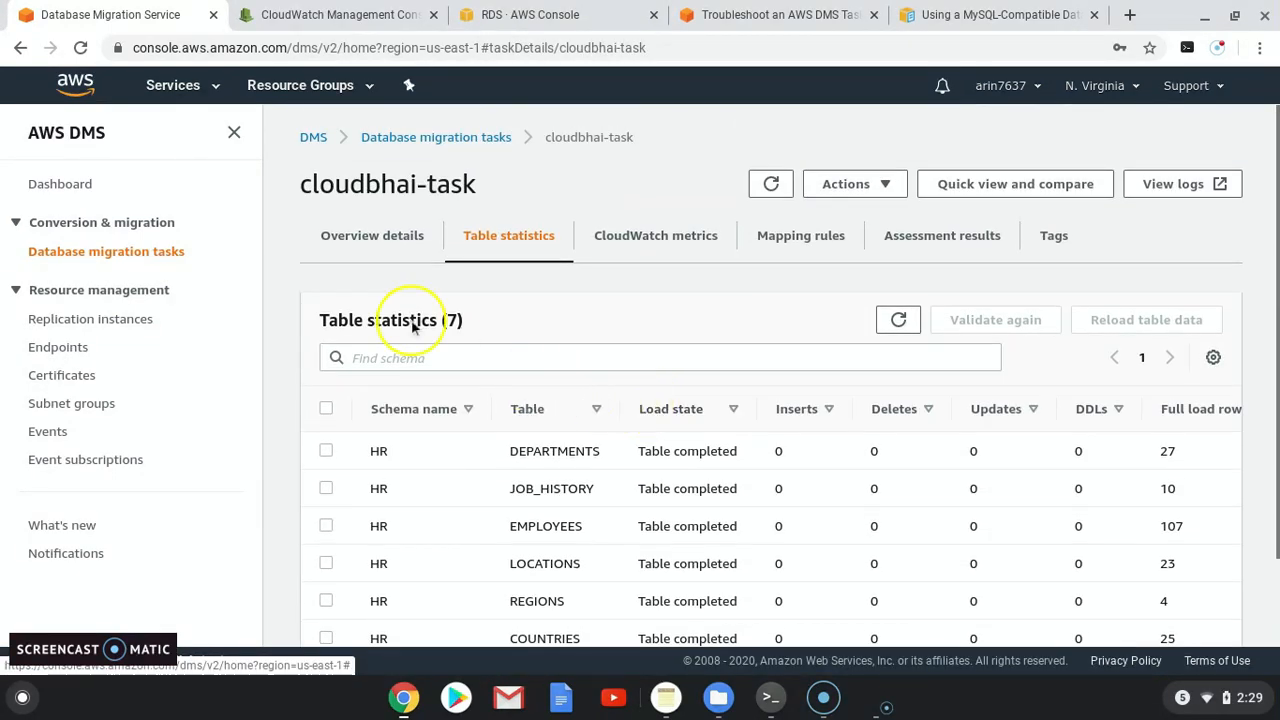
left_click(354, 240)
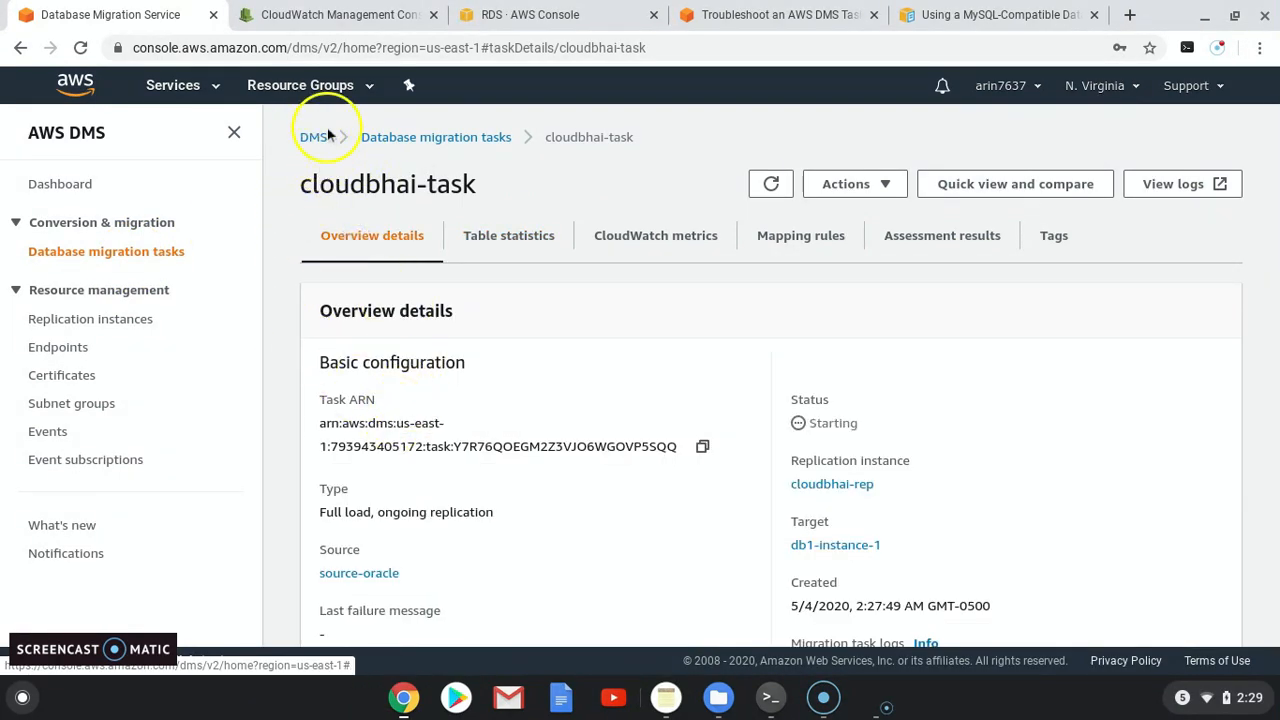
left_click(168, 251)
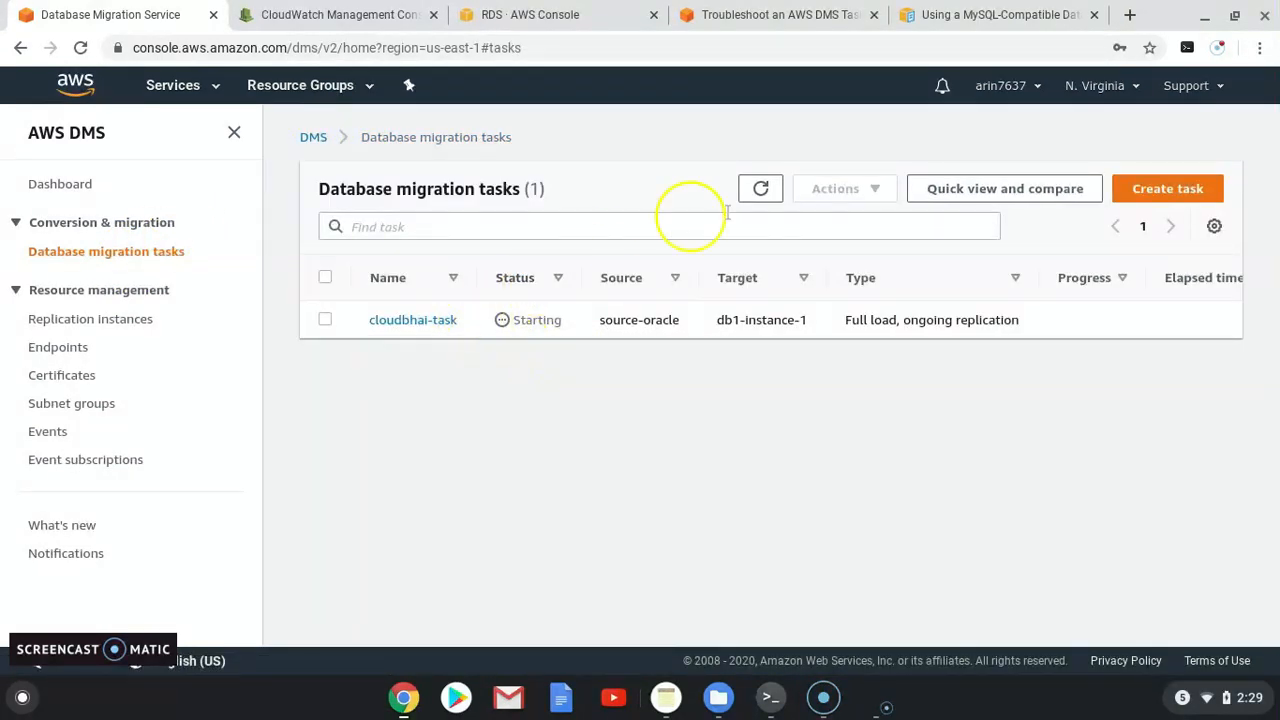
left_click(763, 189)
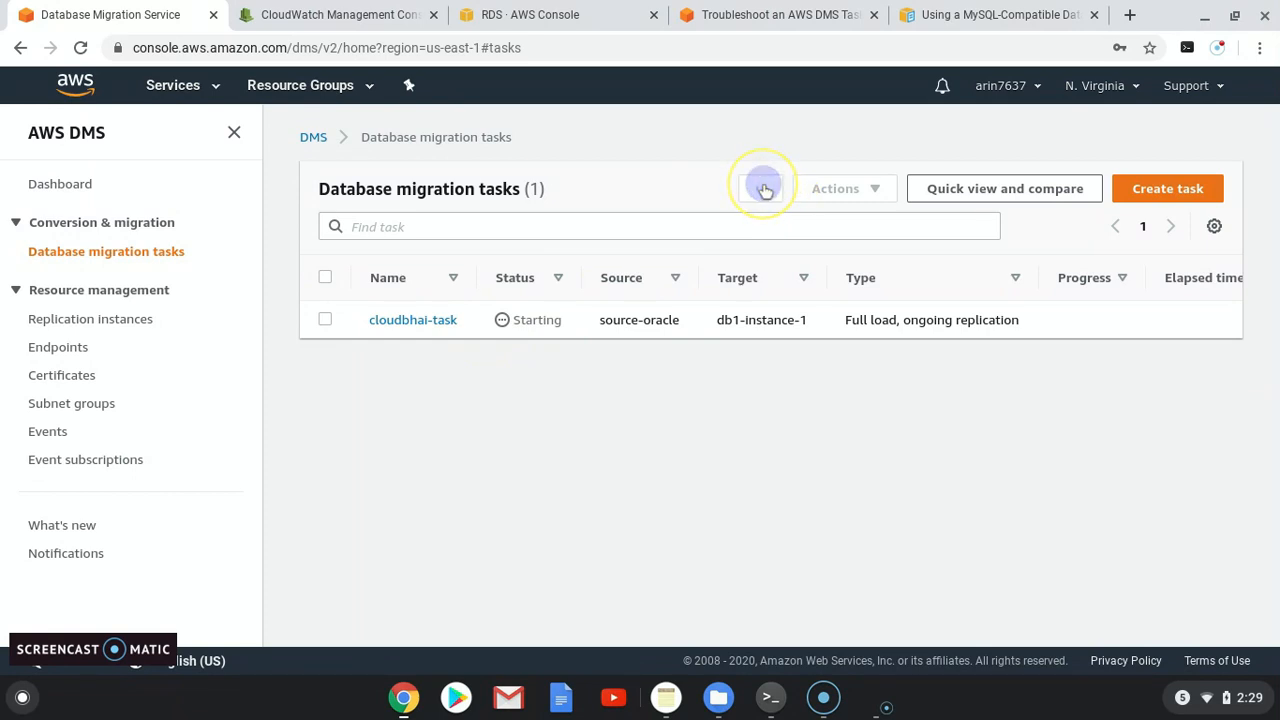
Step: Refresh cloudbhai-task and confirm its Table statistics show all seven HR tables load completed
left_click(763, 189)
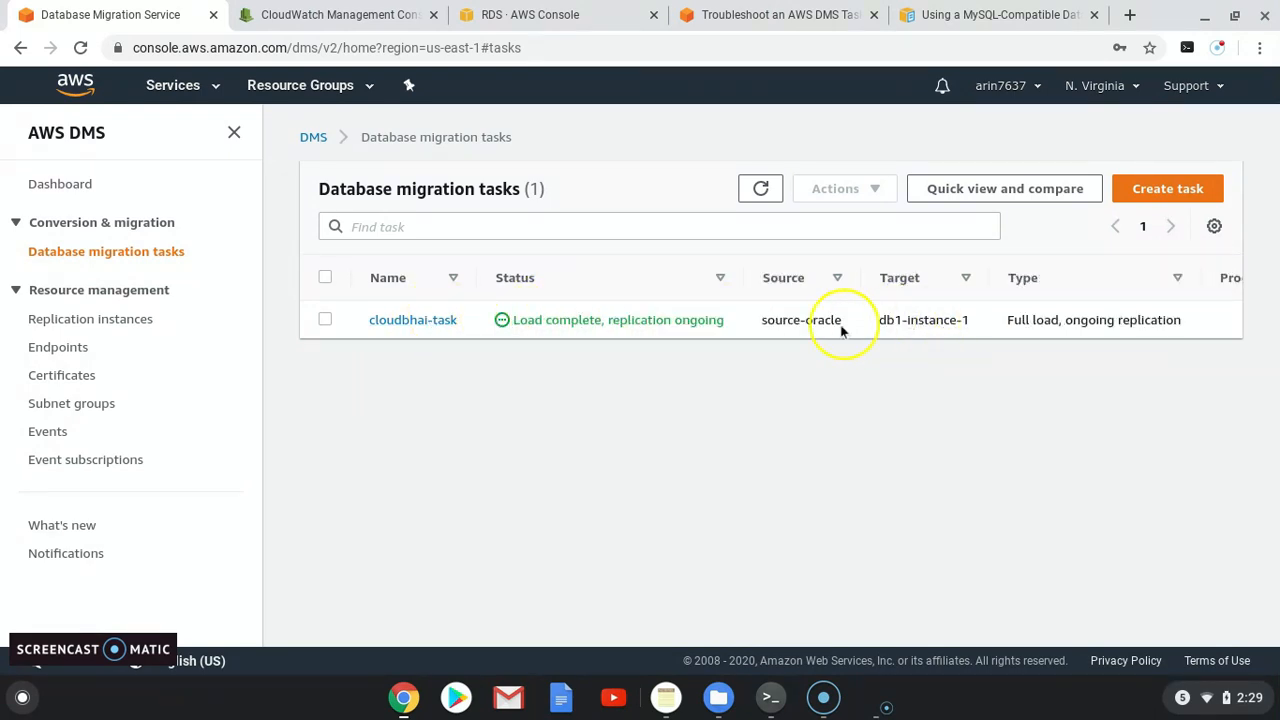
left_click(413, 320)
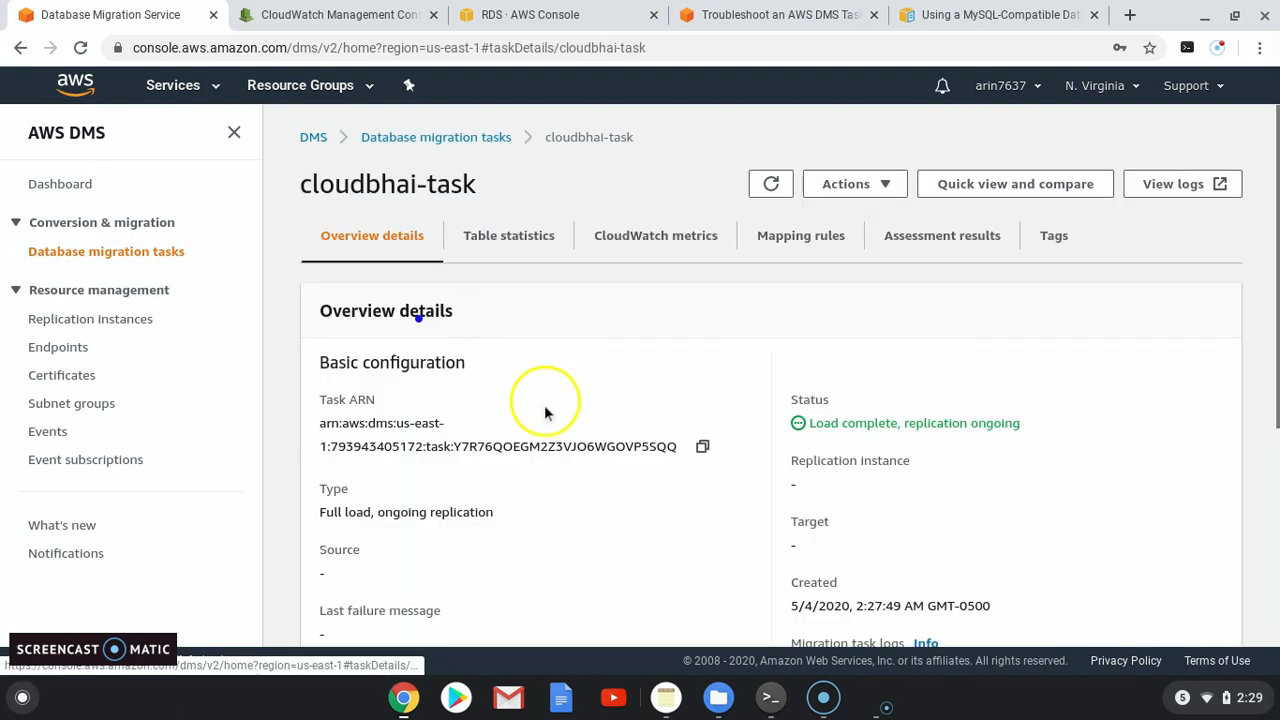
scroll(533, 440, "down", 1)
left_click(506, 157)
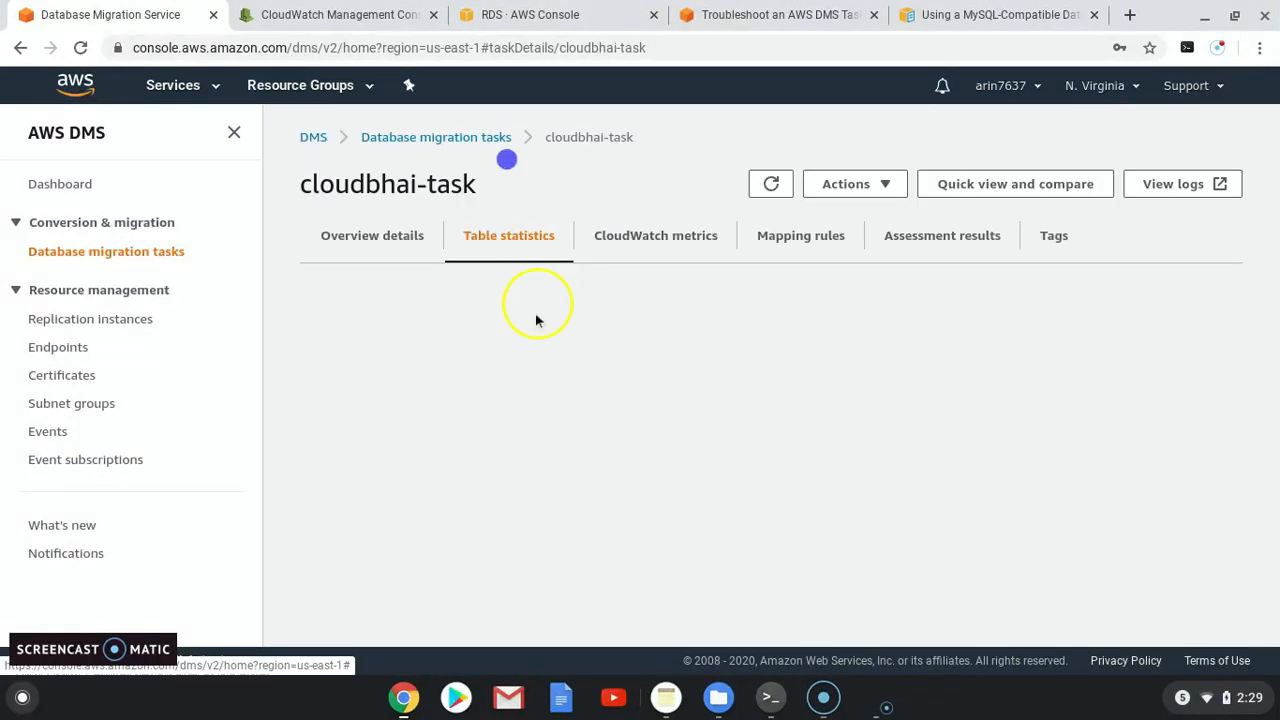
scroll(508, 410, "down", 1)
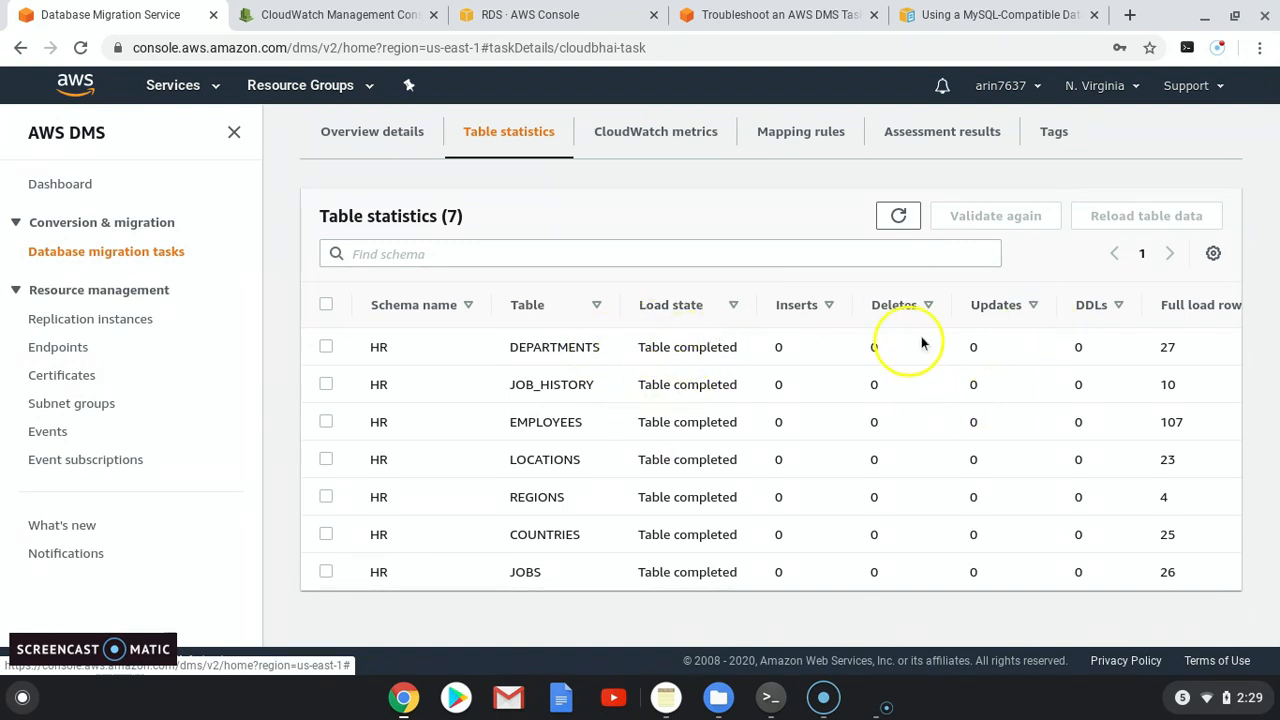
scroll(404, 360, "up", 1)
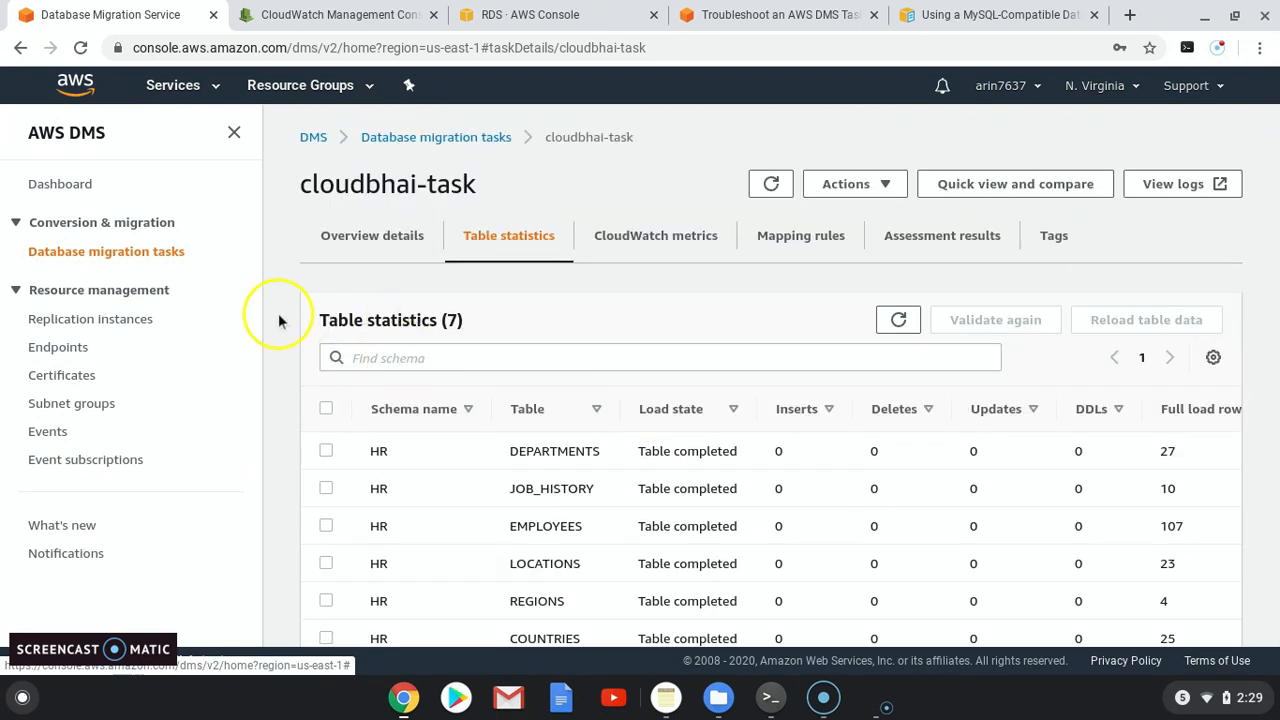
left_click(140, 252)
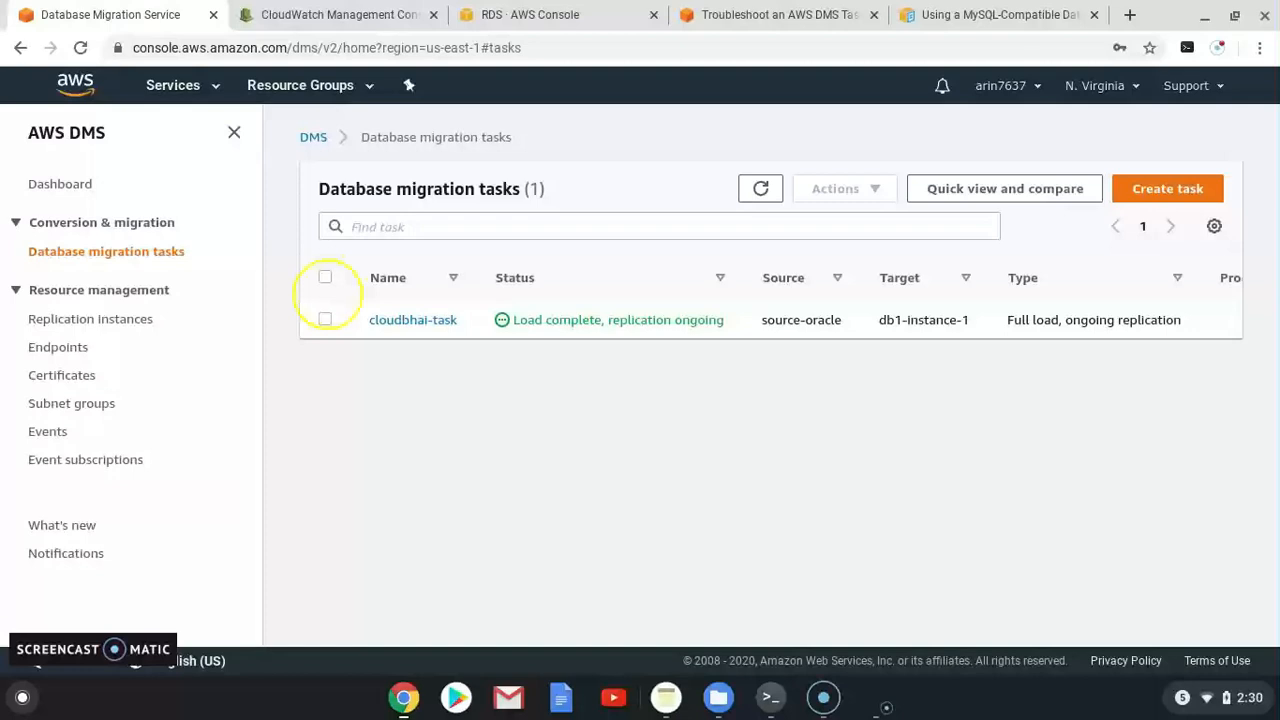
Step: In the Oracle SQL session, check the connected database user with show user
left_click(780, 705)
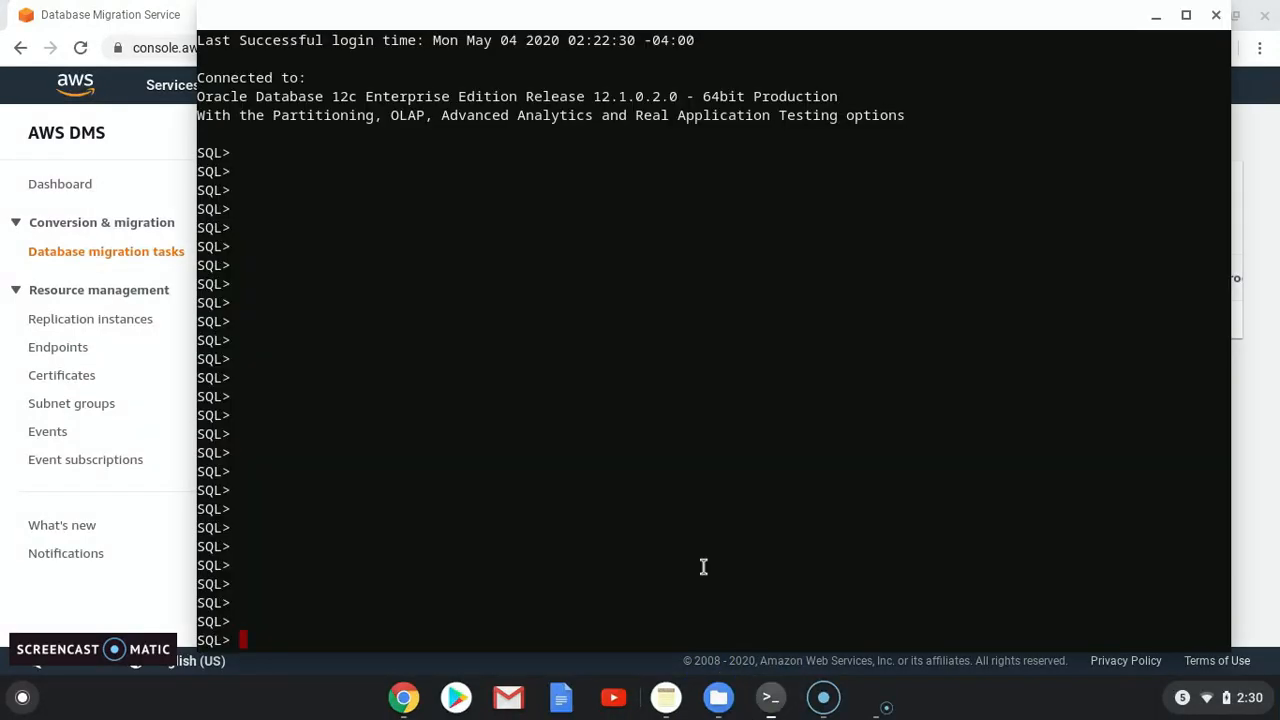
key("Return")
key("Return")
key("Return")
key("Return")
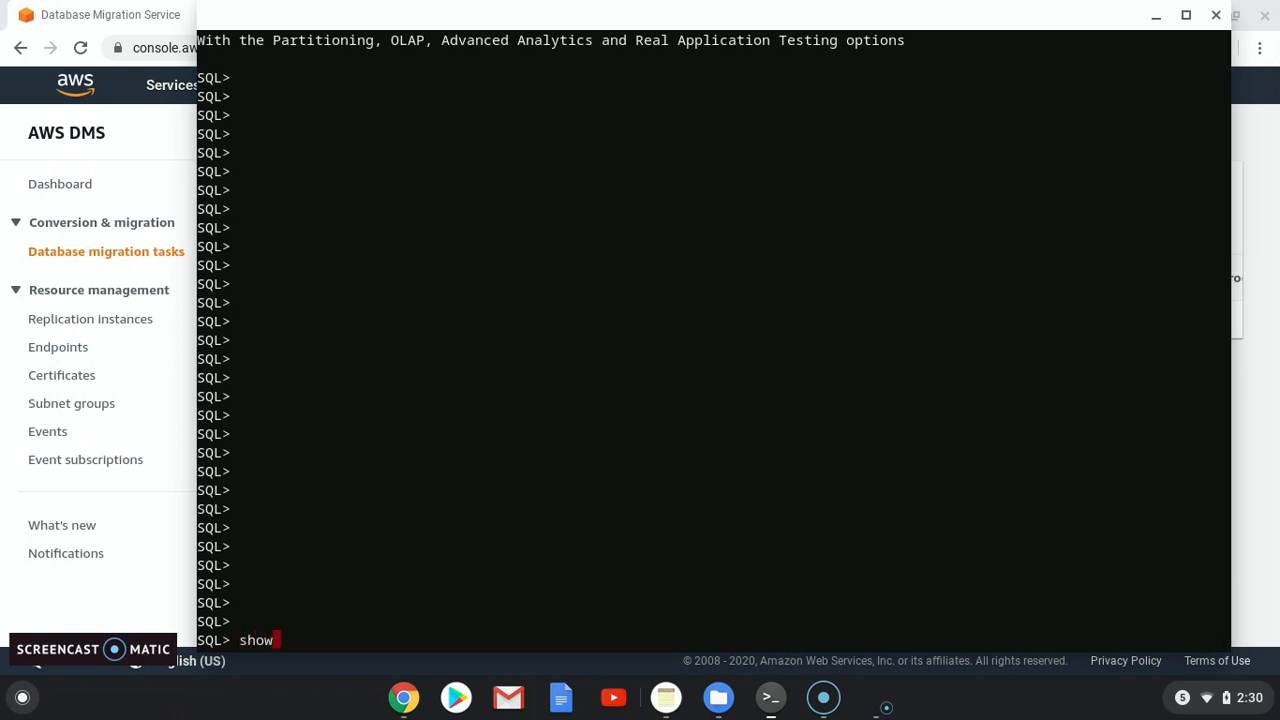
type("show user")
key("Return")
key("Return")
key("Return")
key("Return")
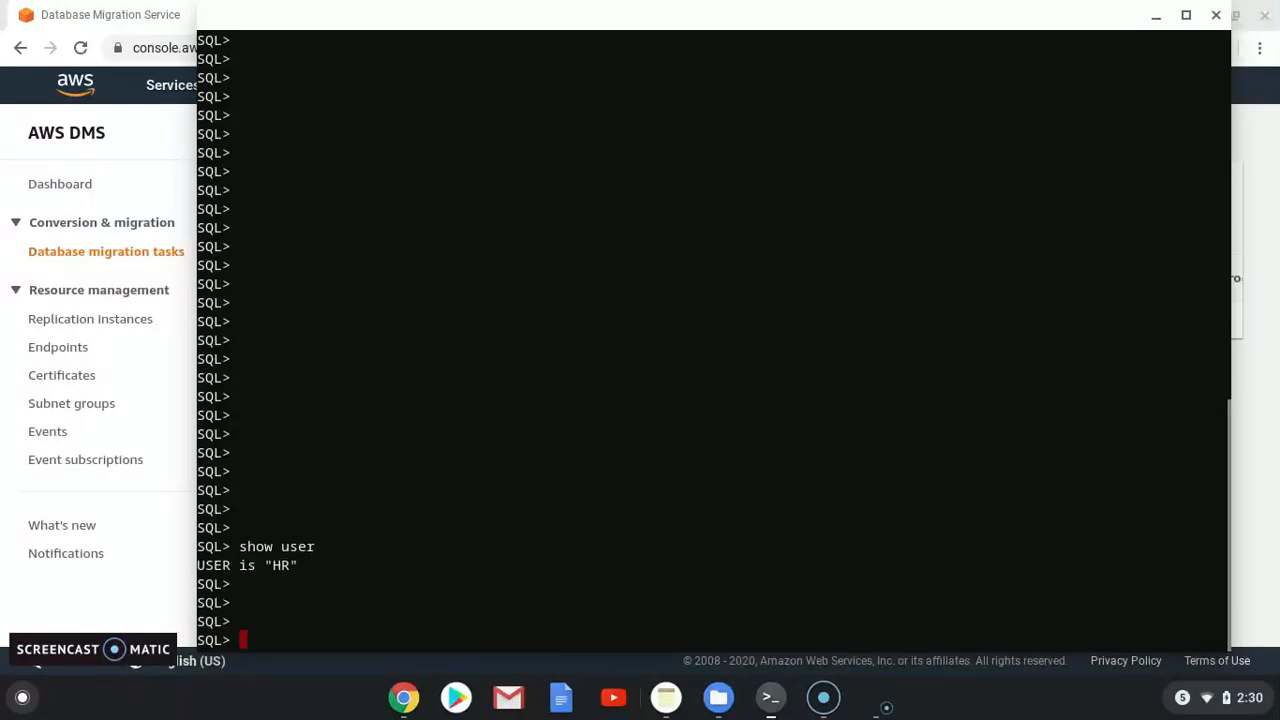
Step: Insert a jobs row with values 'manager', 'tech', 2000 and 7000
type("insert")
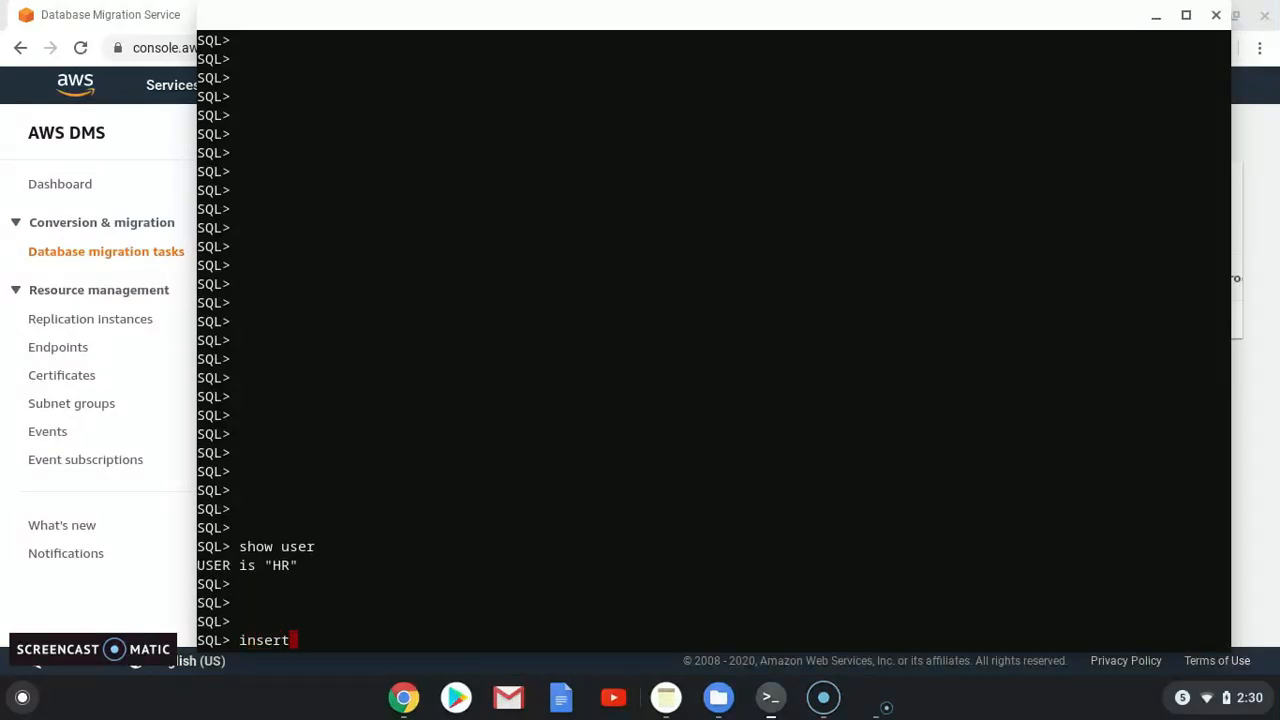
type("into jobs (")
key("BackSpace")
type("JOB")
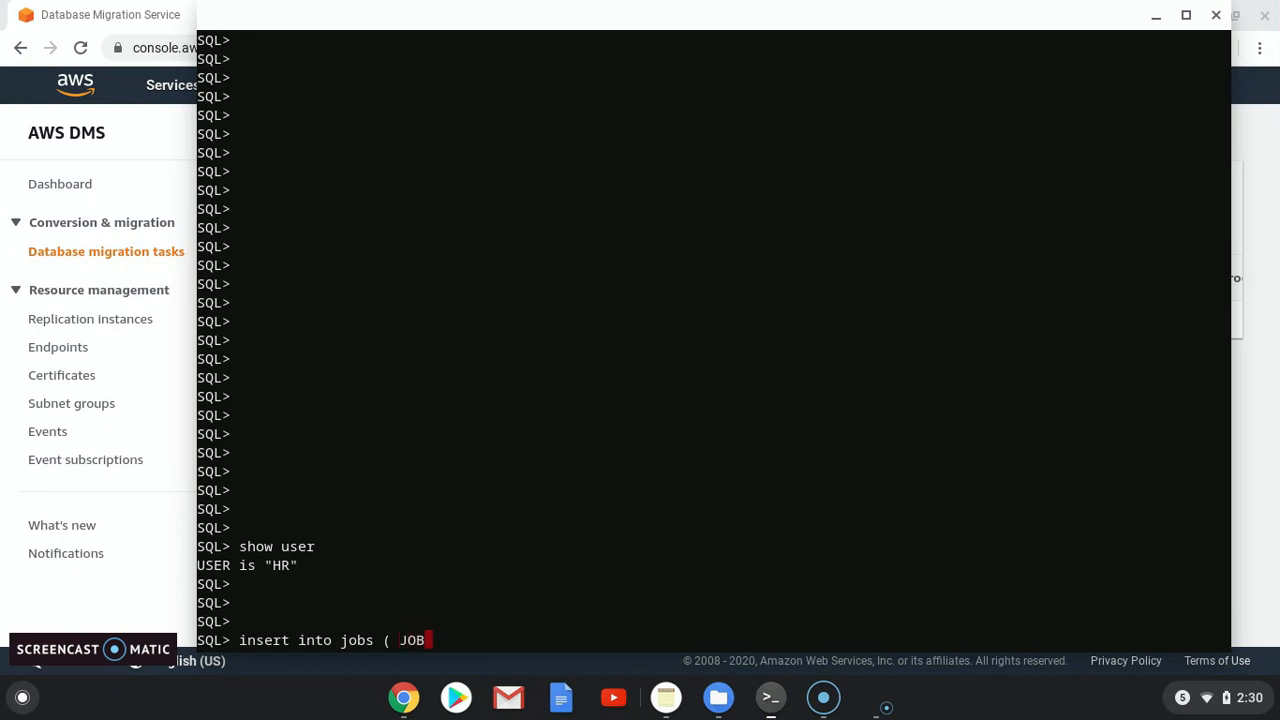
type("_ID")
type("<")
type("JOB_T")
type("ITLE")
key("BackSpace")
key("BackSpace")
key("BackSpace")
key("BackSpace")
key("BackSpace")
key("BackSpace")
key("BackSpace")
key("BackSpace")
key("BackSpace")
key("BackSpace")
key("BackSpace")
type(",JOB_TITLE")
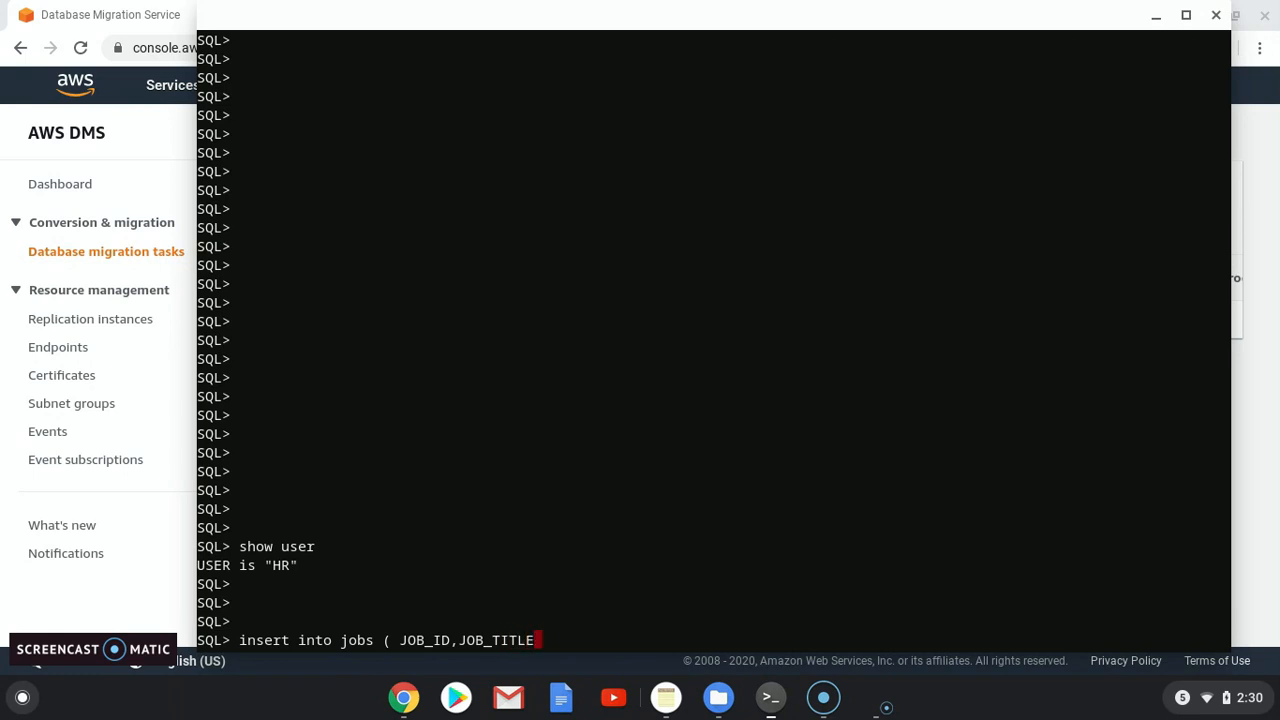
type(",MIN_SALARY,")
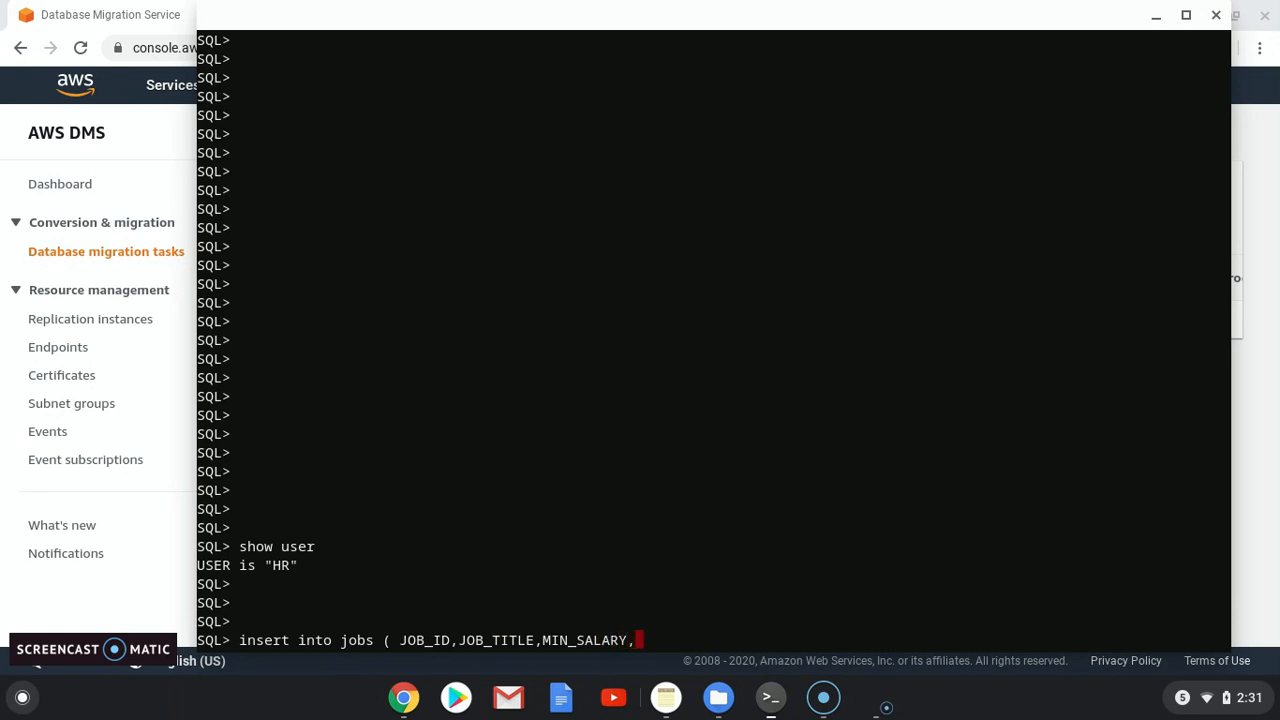
type("MAX_SALARY )")
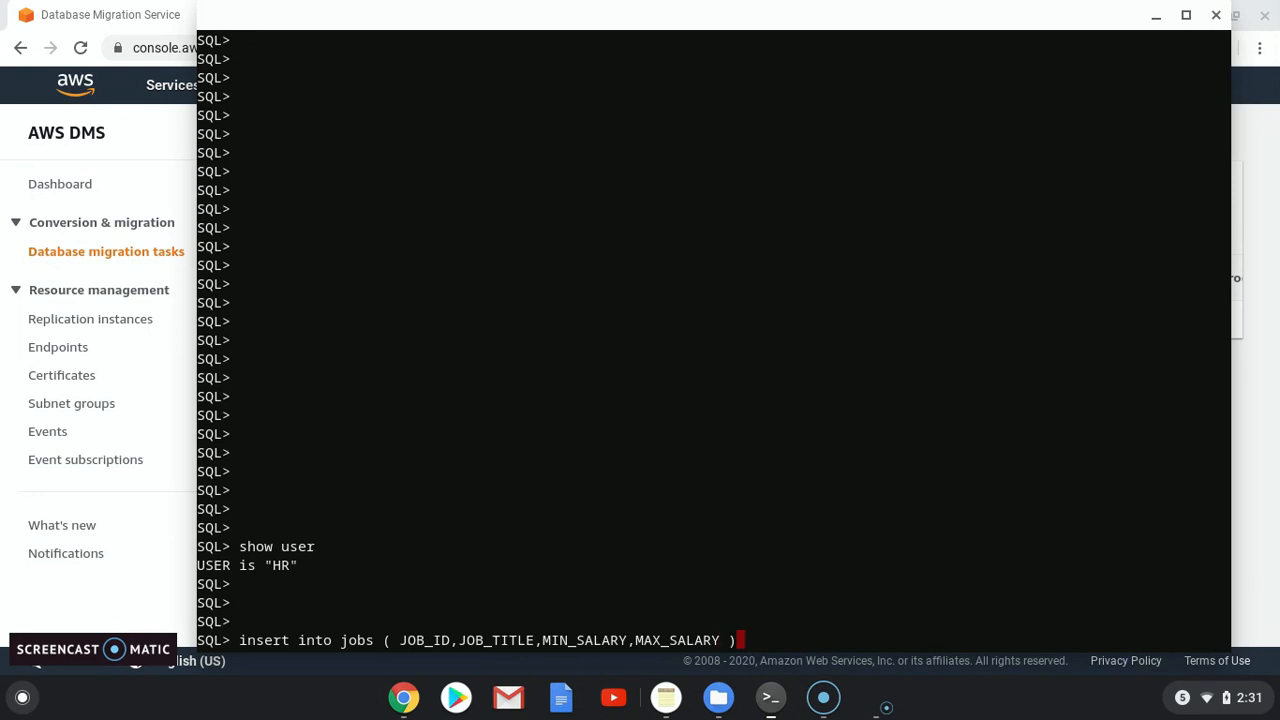
type(" values ('")
type("manager")
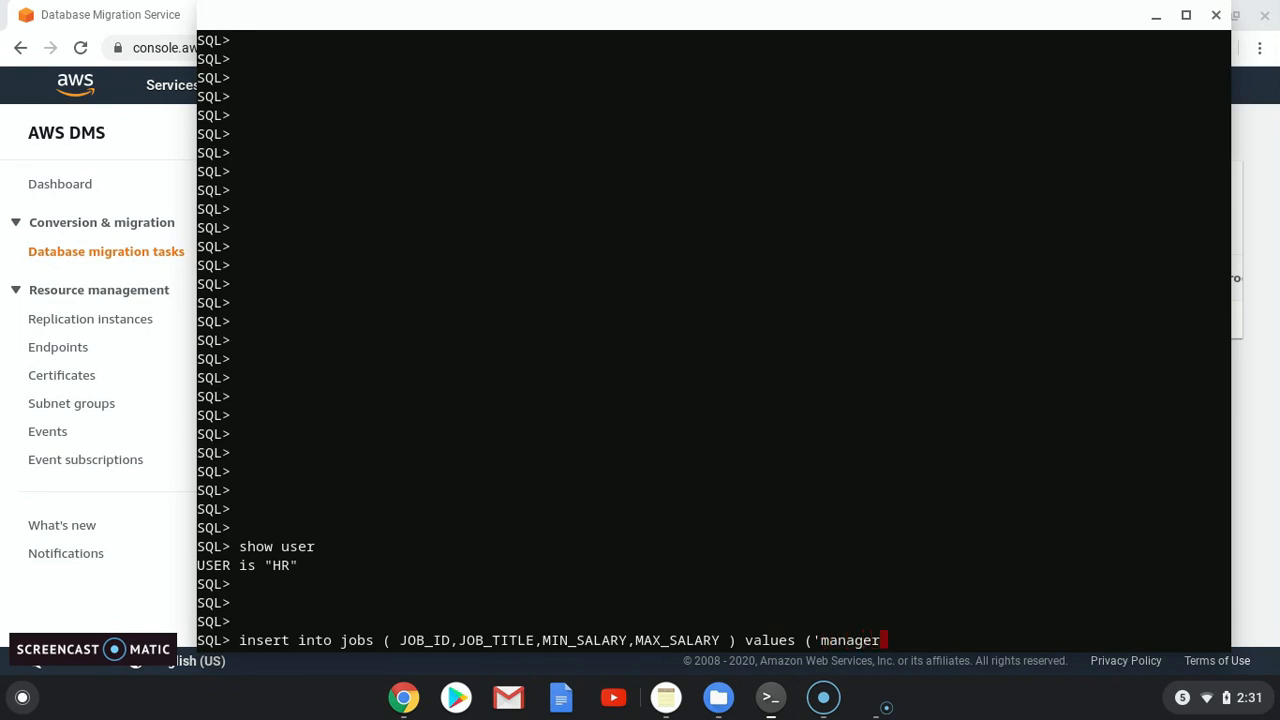
type("','tech','2000")
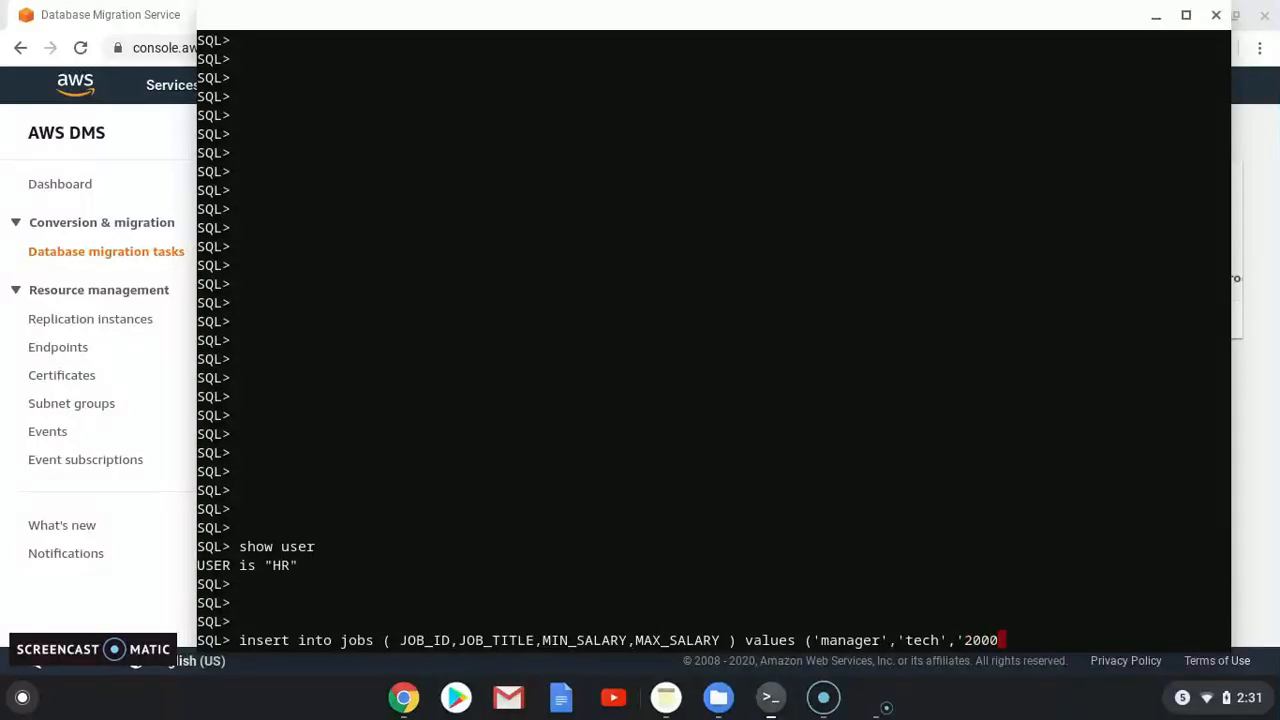
type("','7000');")
key("Return")
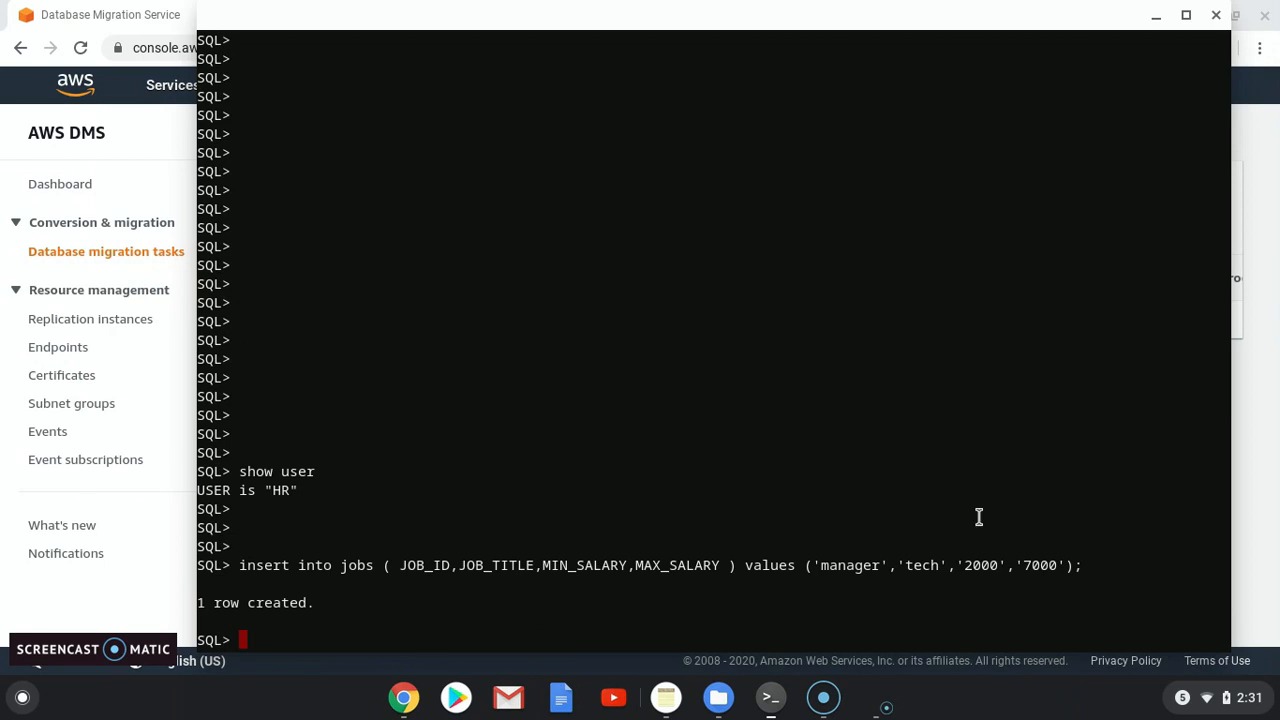
Step: Insert a second jobs row with 'supervisor', 'eng', 3000 and 8000, then commit both rows
left_click_drag(240, 566, 822, 564)
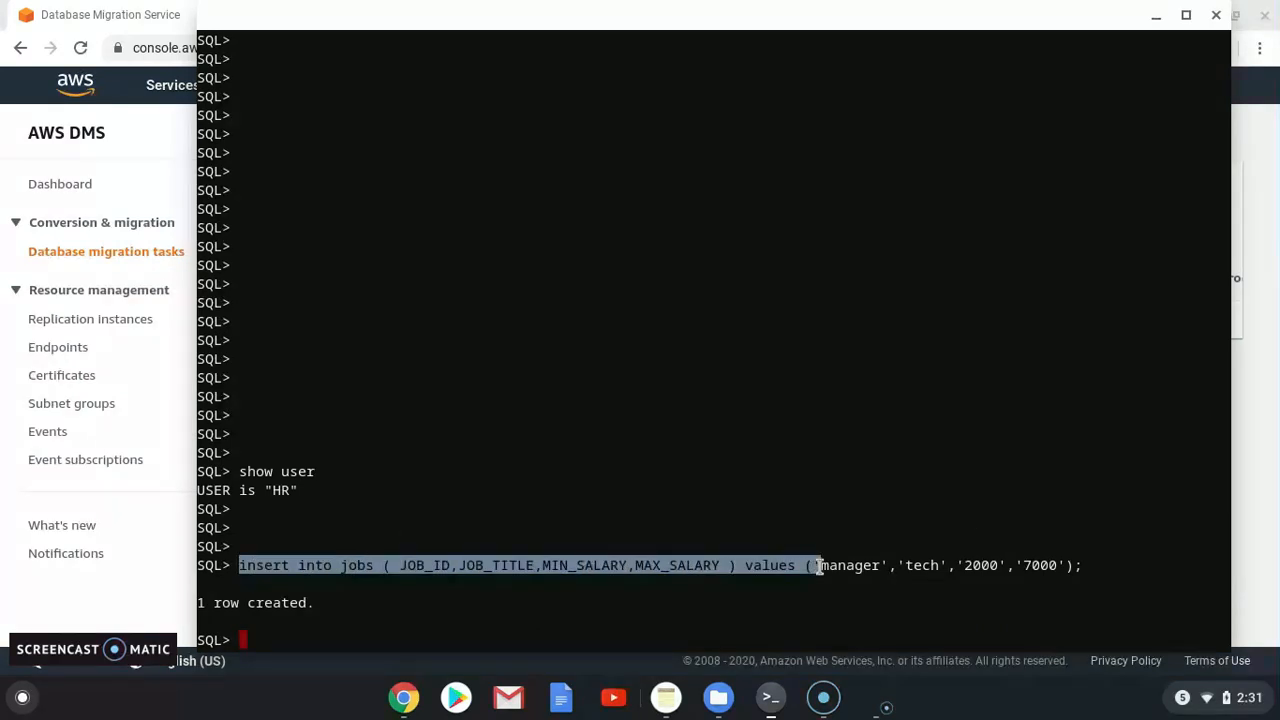
type("insert into jobs ( JOB_ID,JOB_TITLE,MIN_SALARY,MAX_SALARY ) values ('")
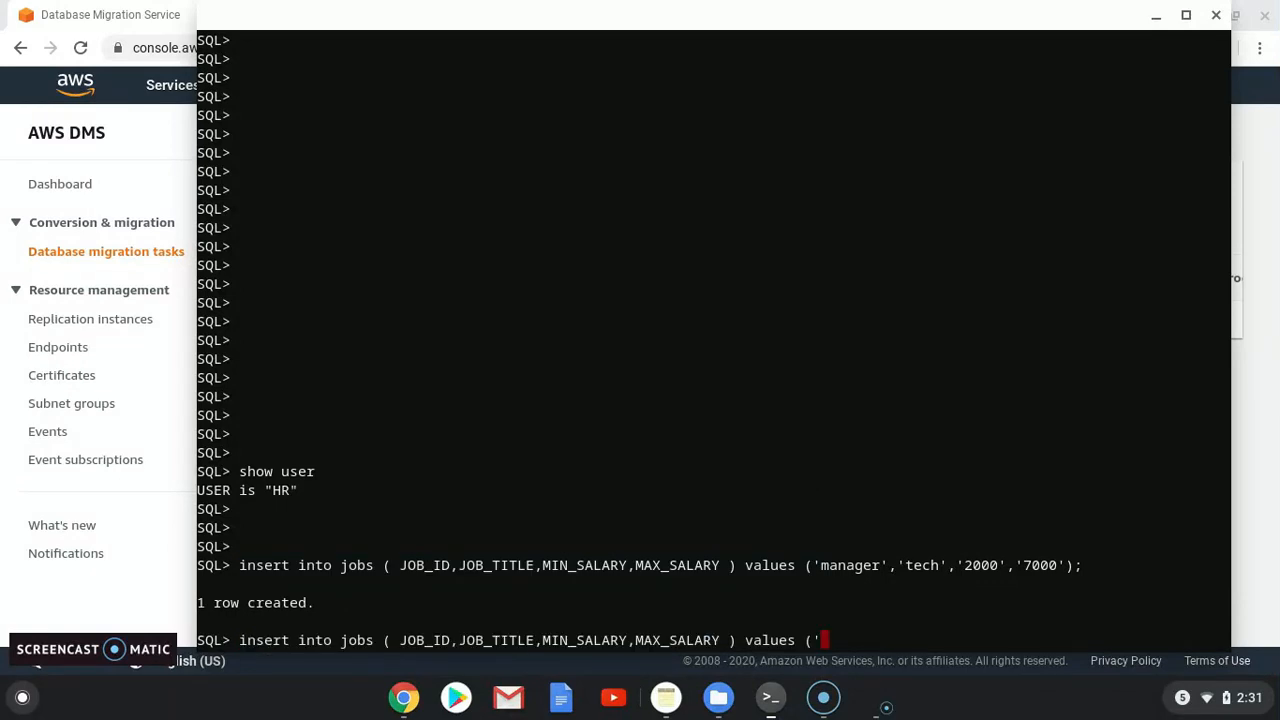
type("supervisor")
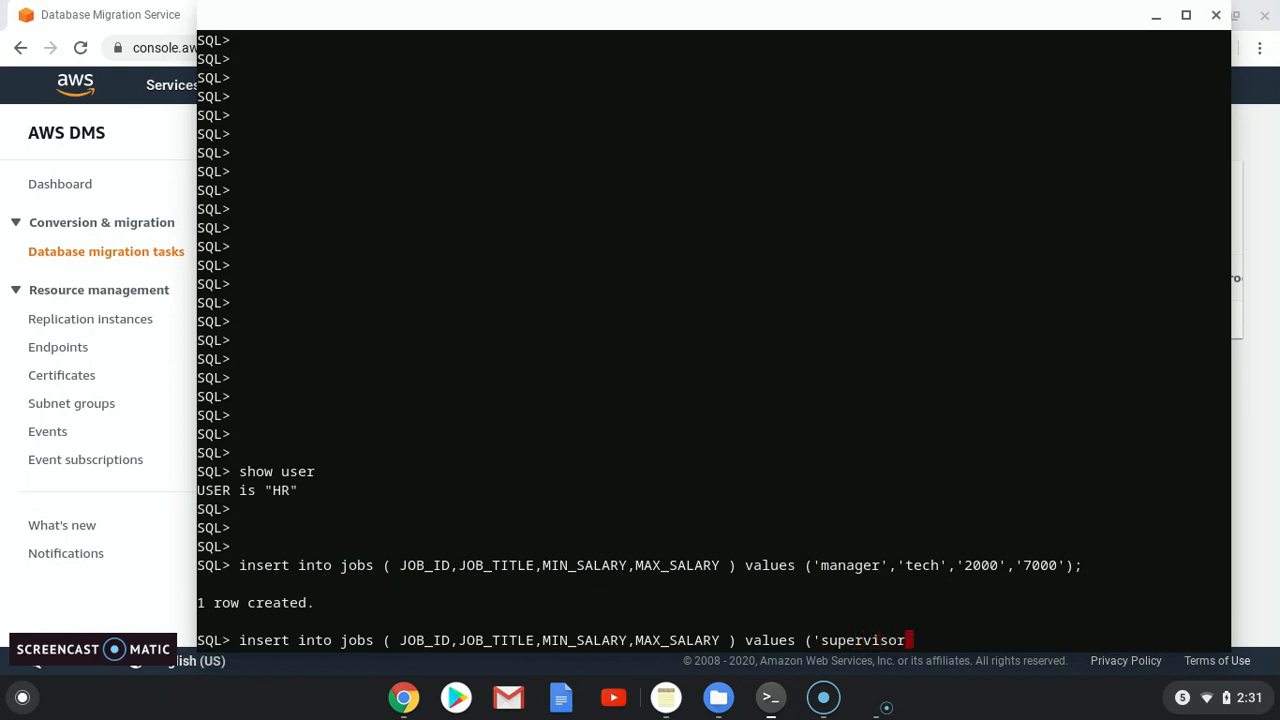
type("','eng','3000")
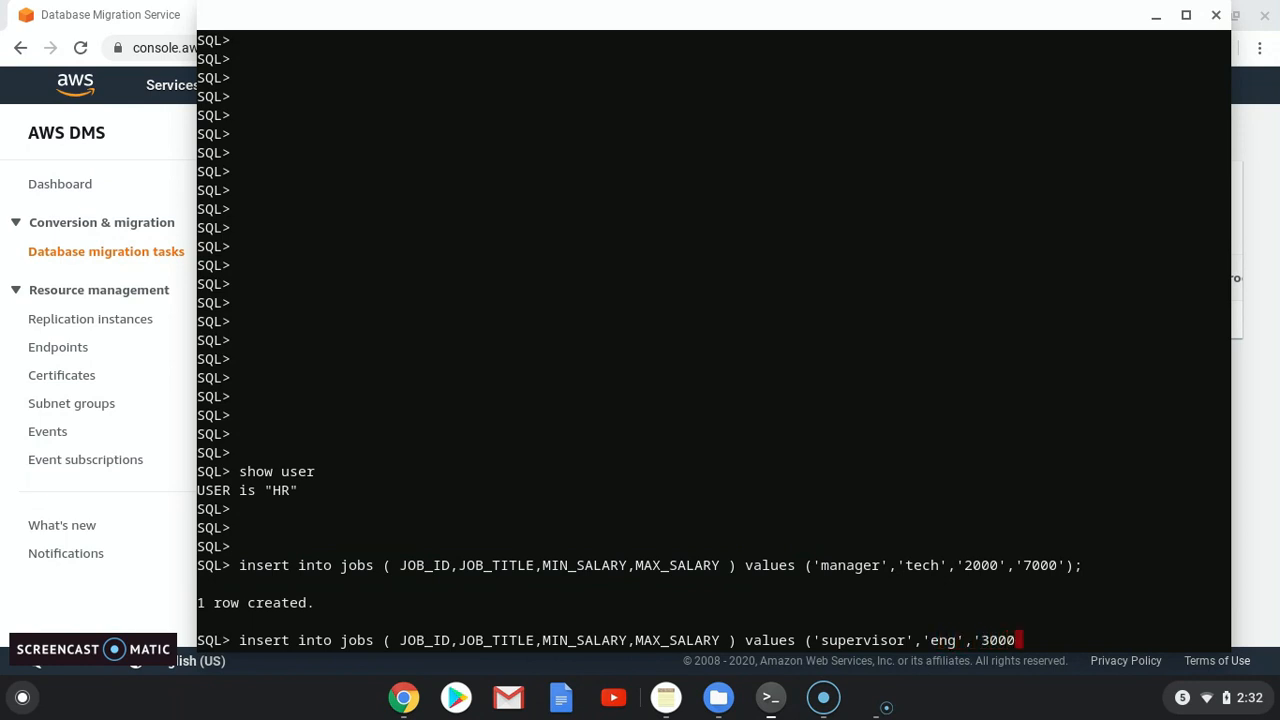
type("','8000');")
key("Return")
type("commit;")
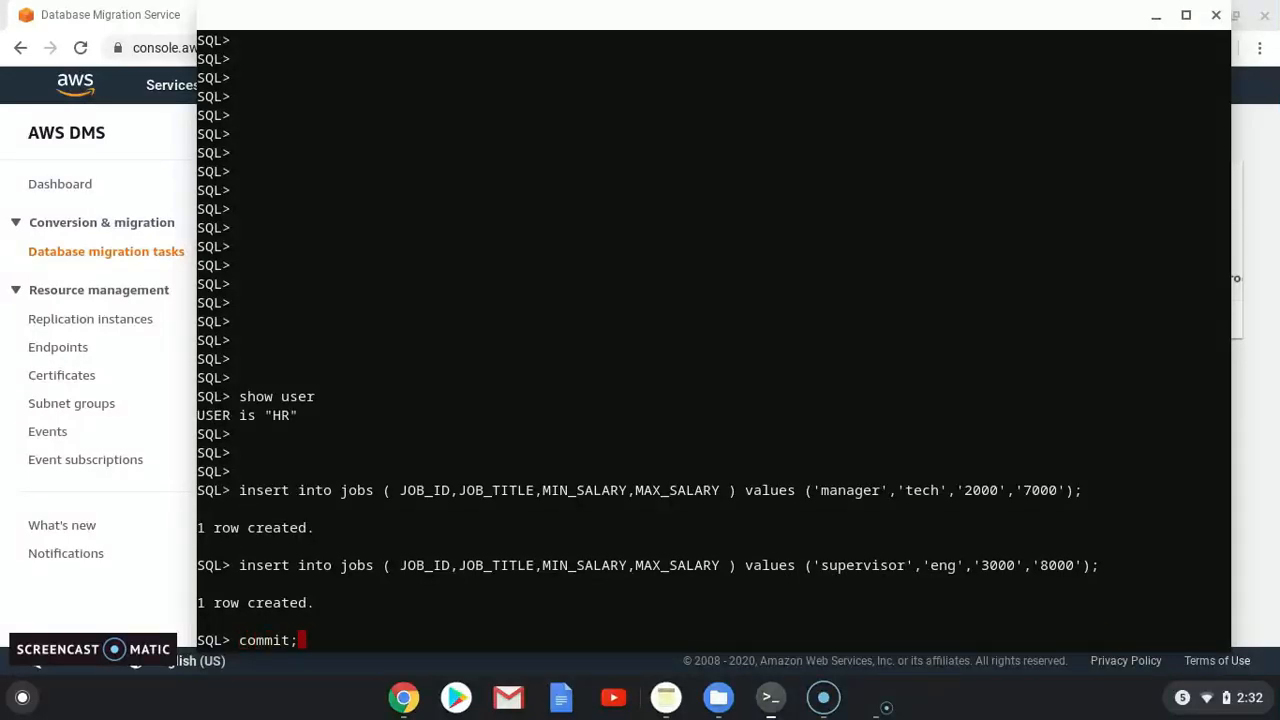
key("Return")
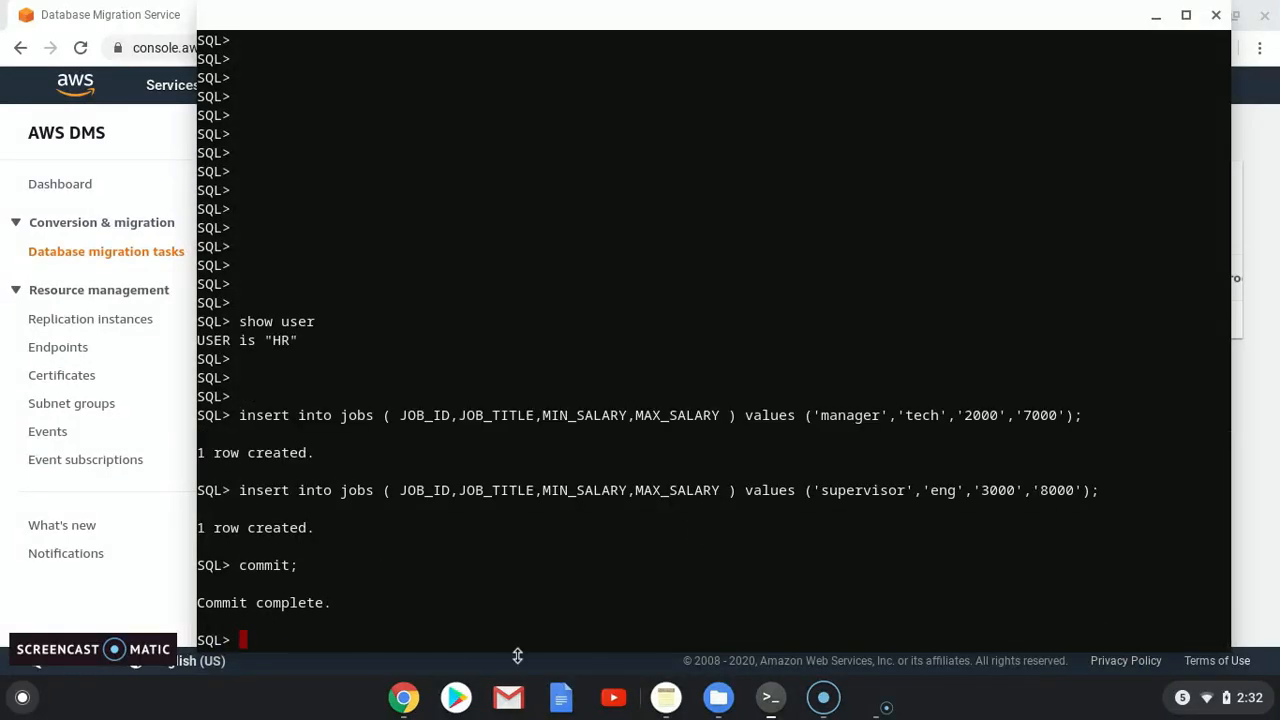
Step: Refresh cloudbhai-task's table statistics until the HR JOBS table shows 2 inserts
left_click(402, 701)
left_click(465, 640)
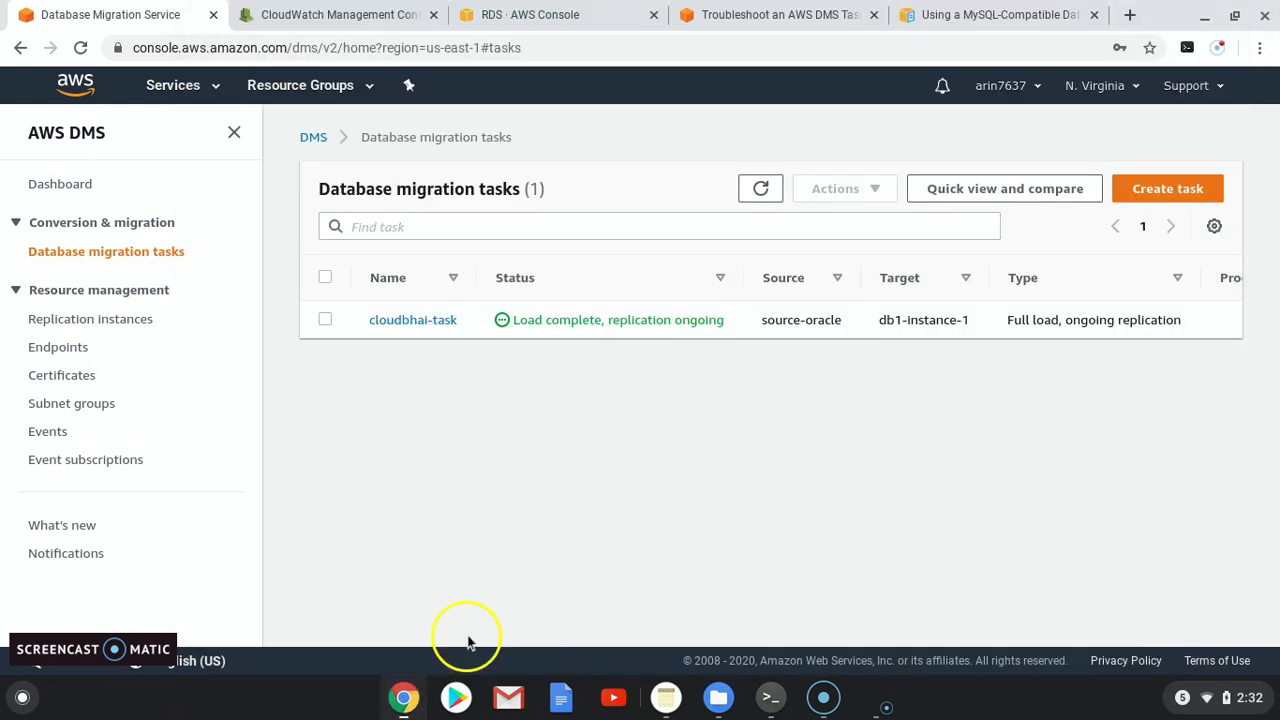
left_click(382, 322)
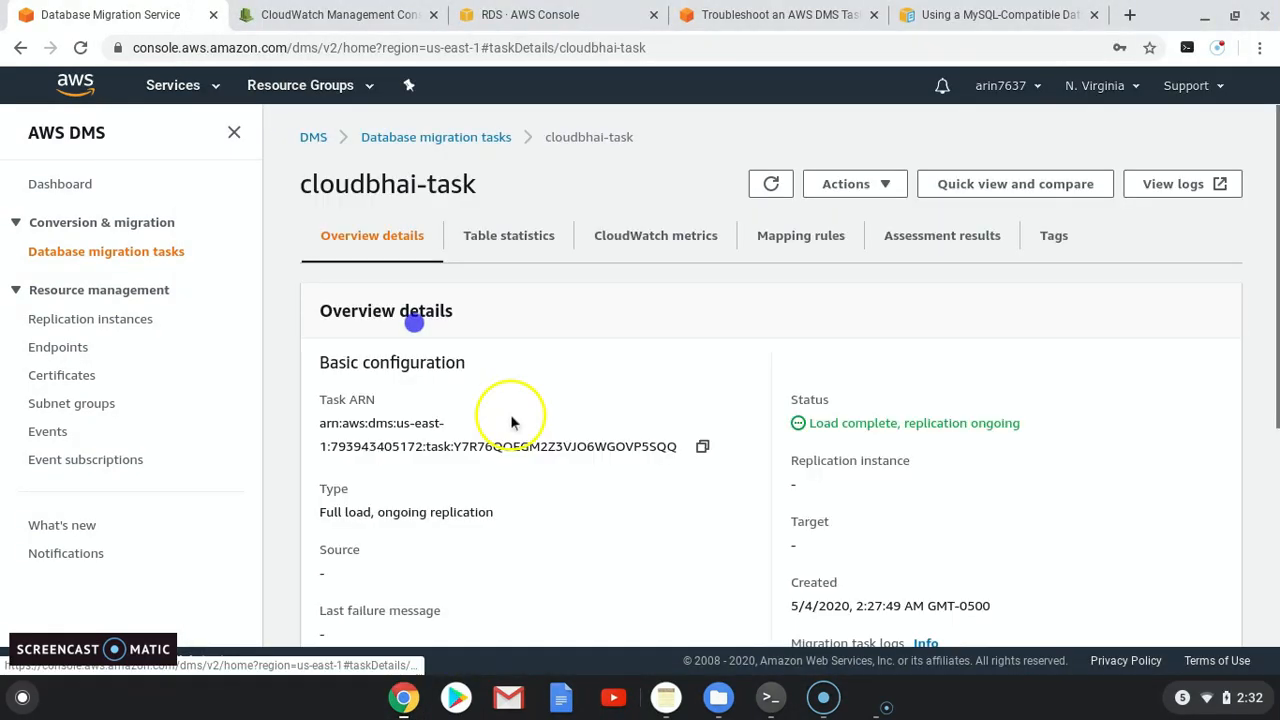
left_click(514, 238)
scroll(600, 450, "down", 1)
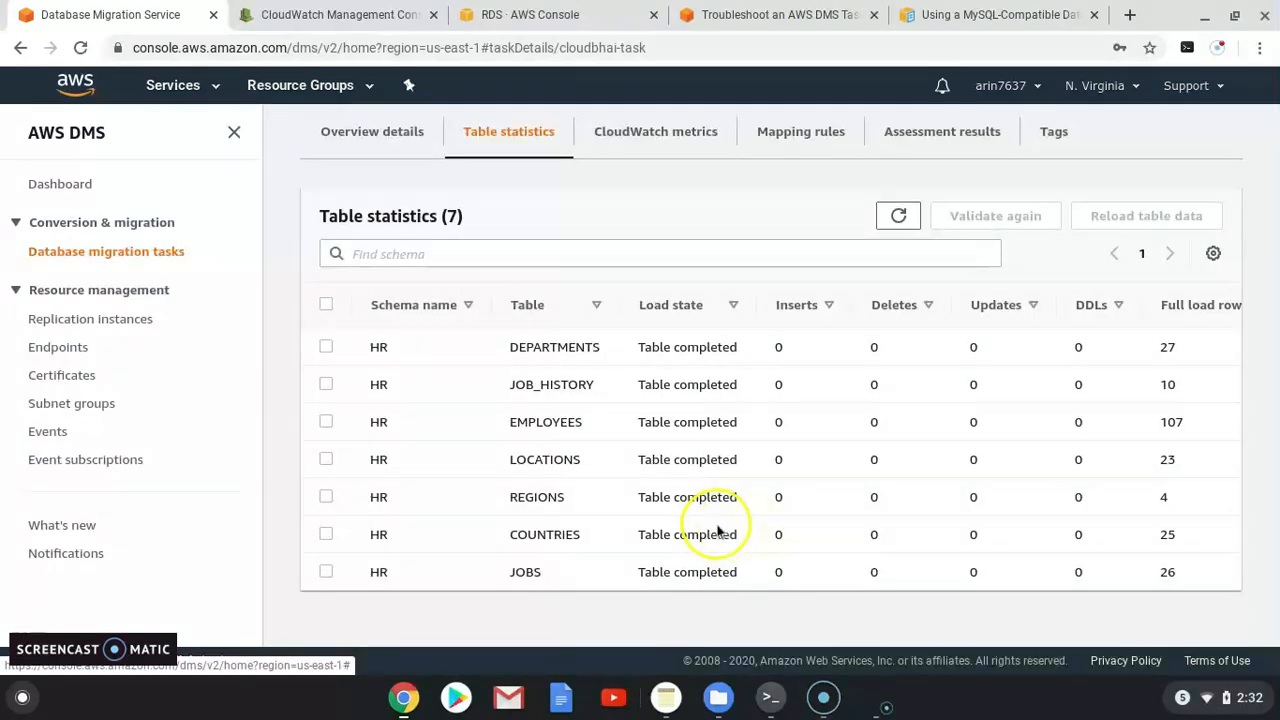
left_click(899, 225)
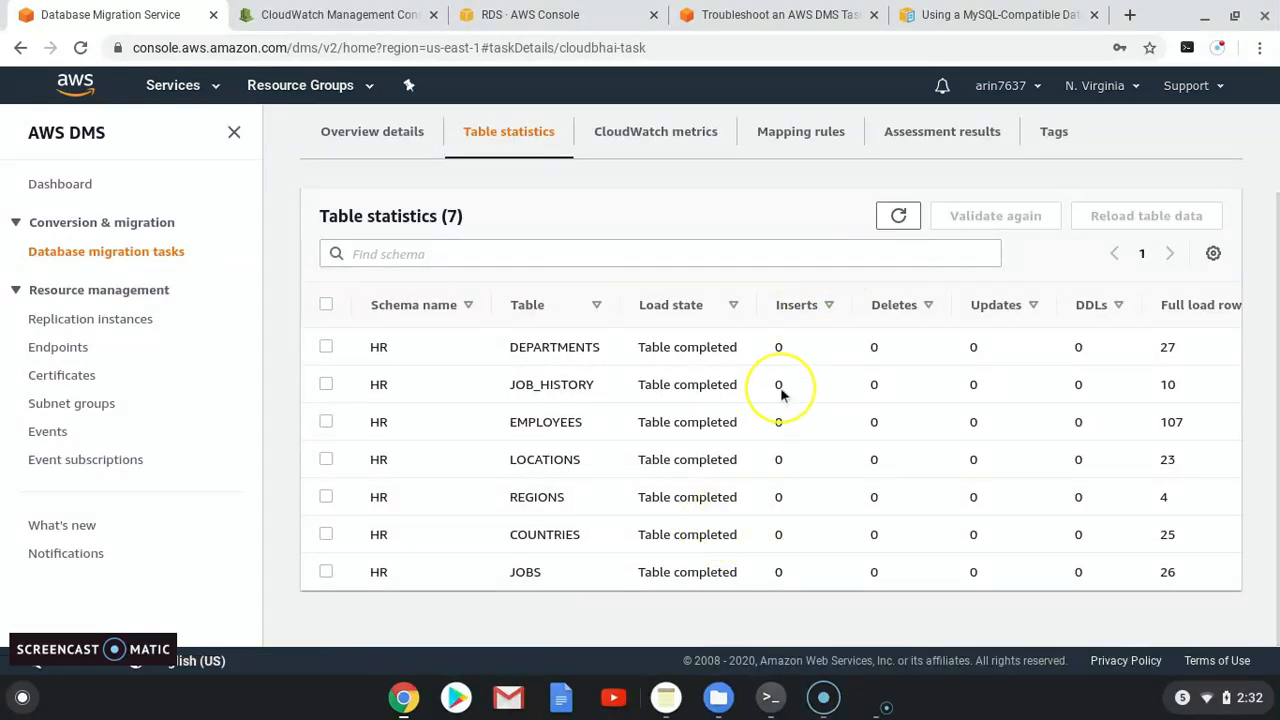
left_click(895, 222)
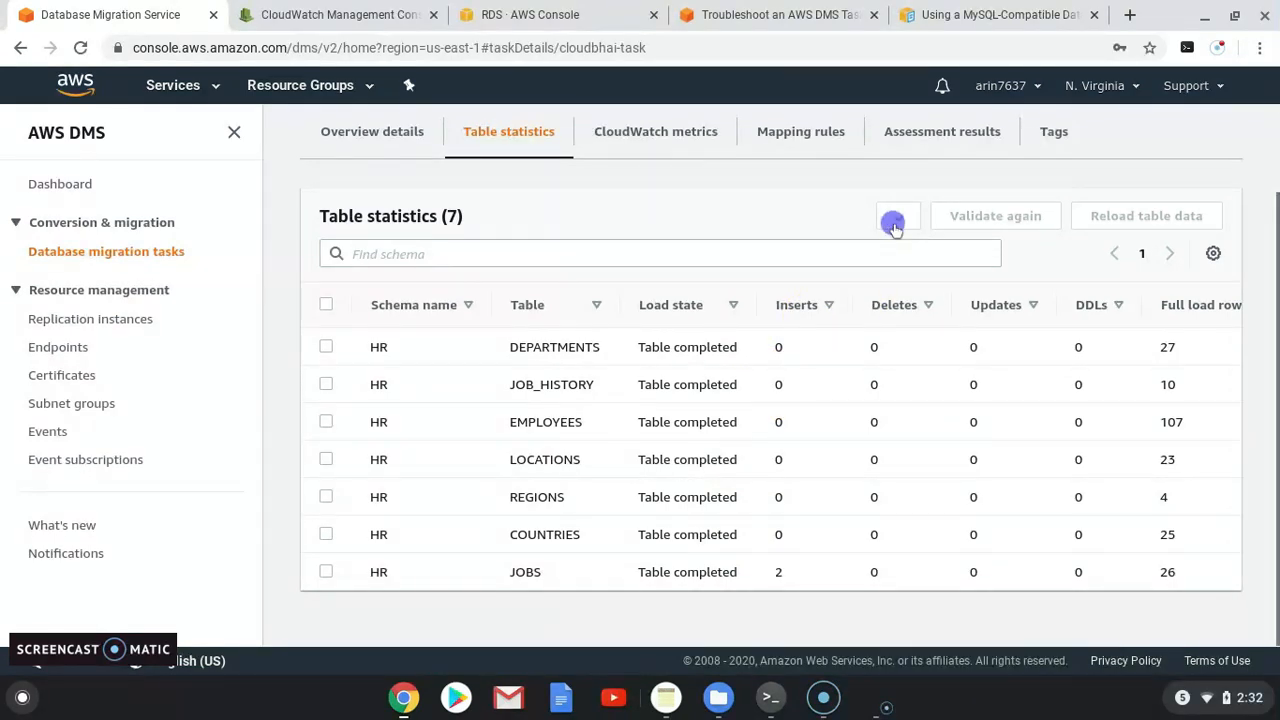
double_click(777, 572)
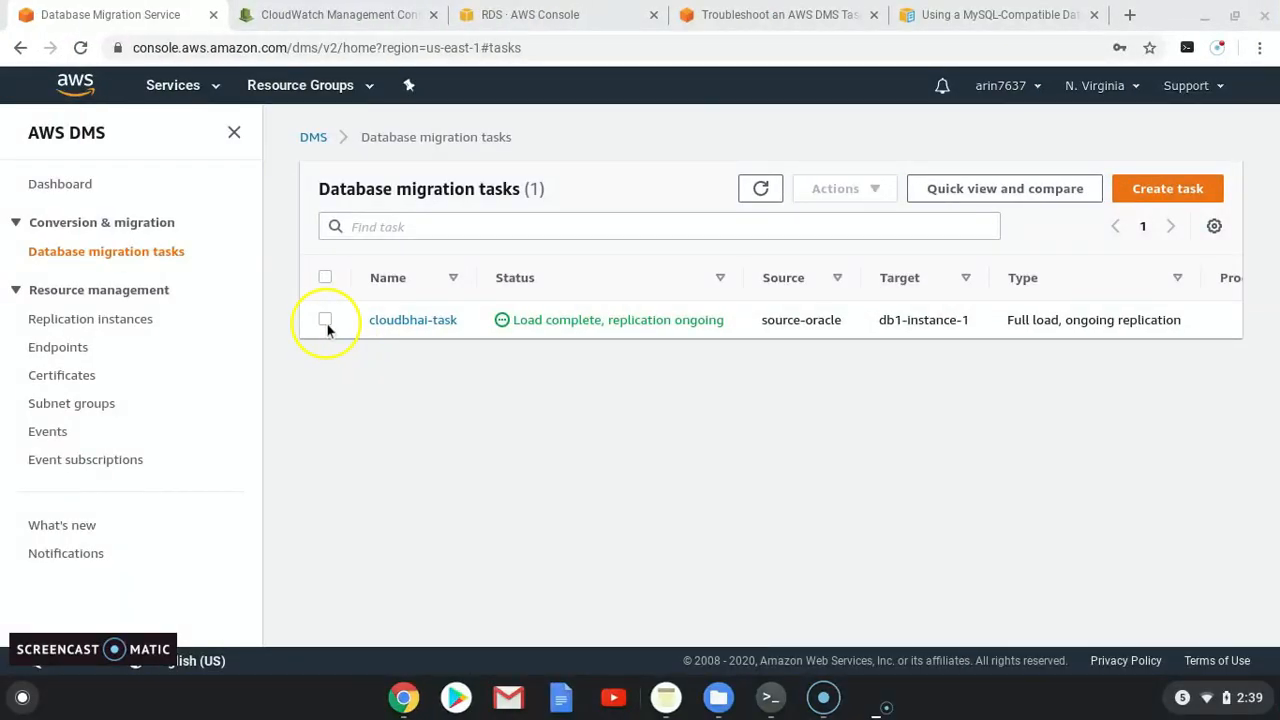
Step: Stop cloudbhai-task using Actions > Stop and confirm the stop
left_click(326, 320)
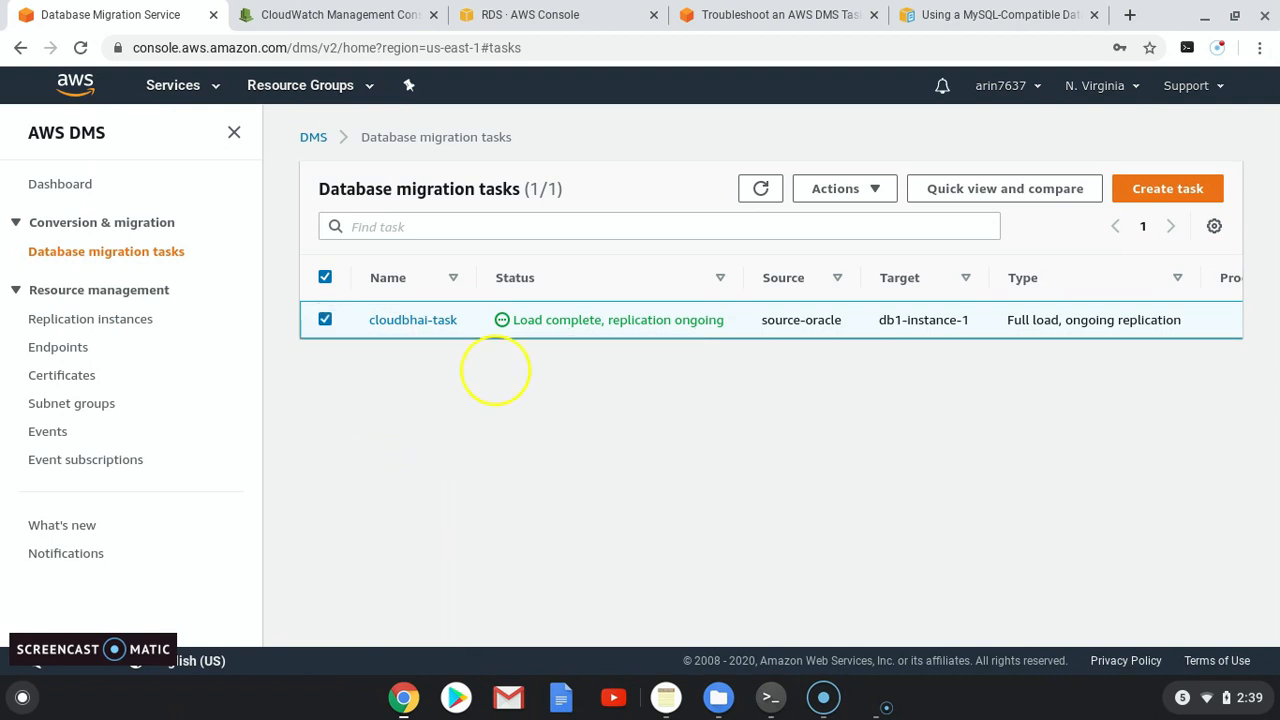
left_click(877, 190)
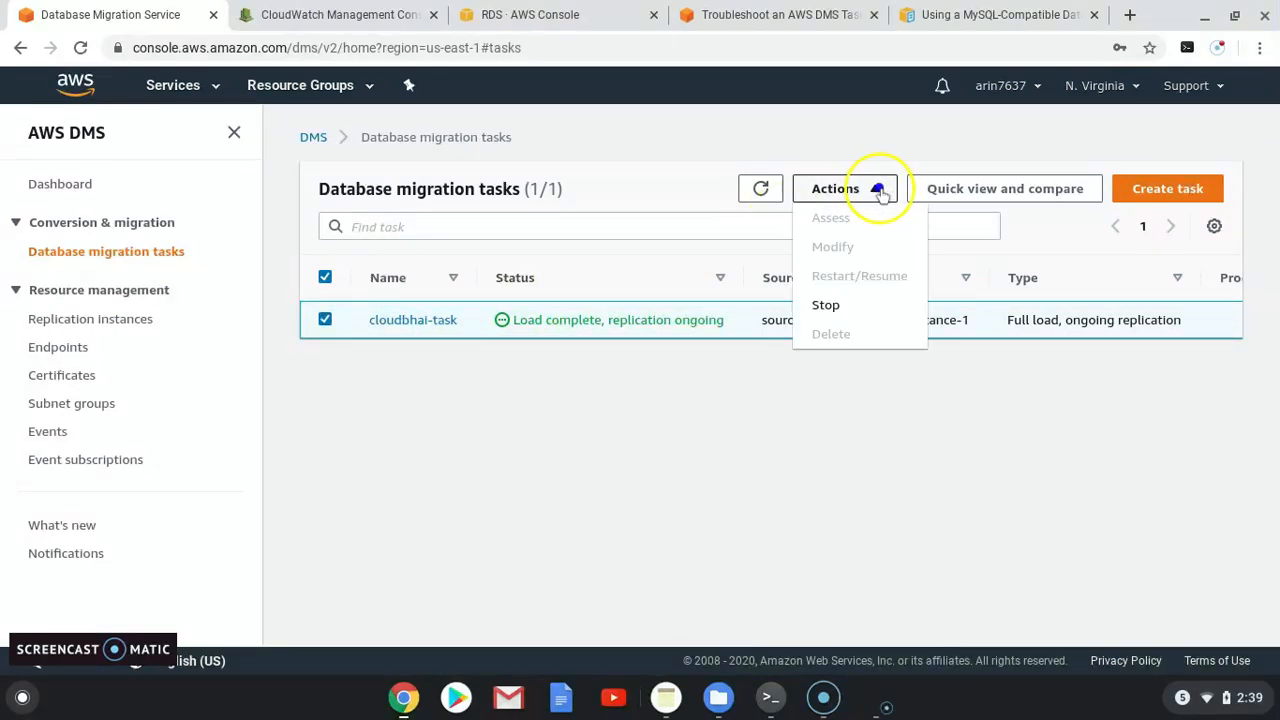
left_click(840, 306)
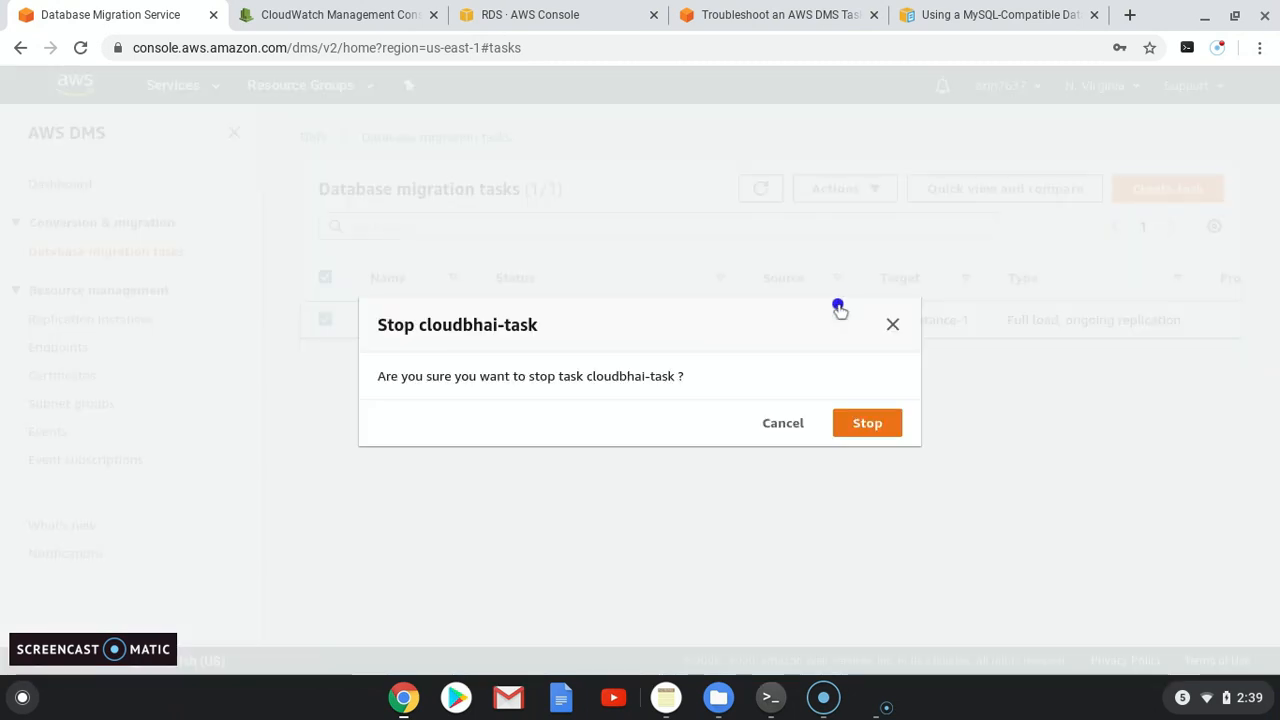
left_click(862, 426)
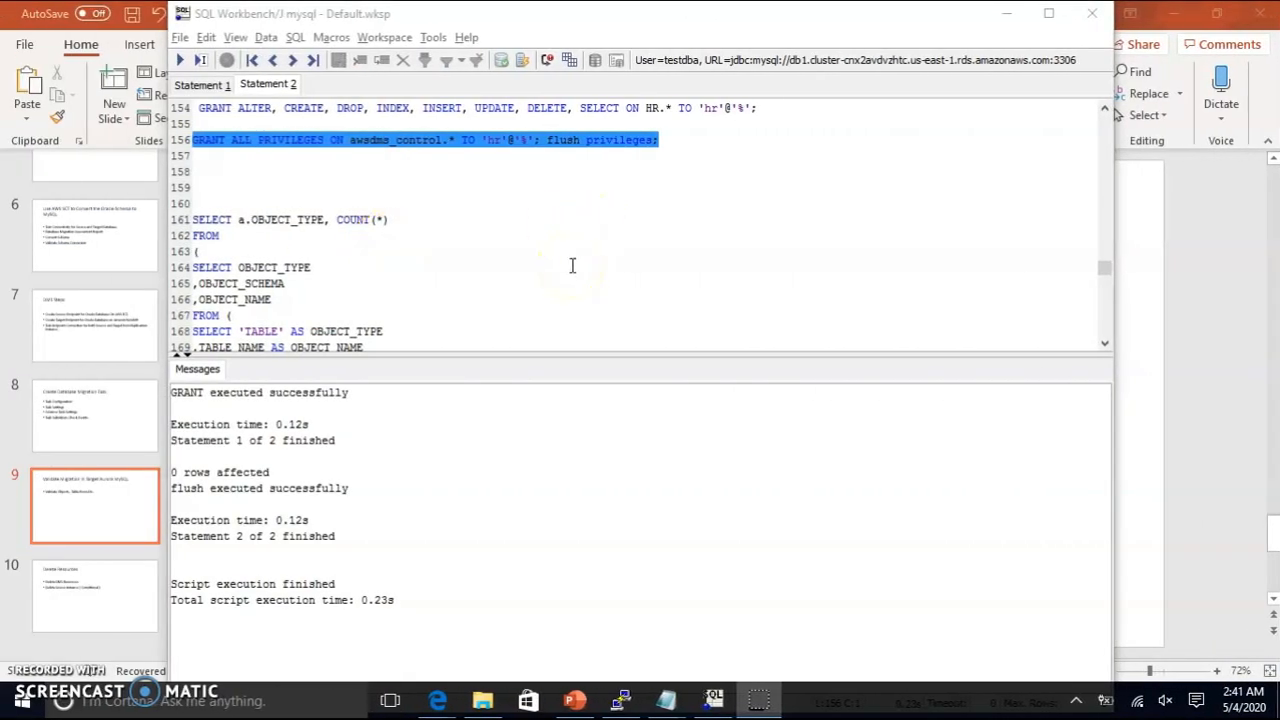
Step: Run the INFORMATION_SCHEMA.TABLES row-count query for schema 'HR' on lines 217-218
scroll(572, 265, "down", 6)
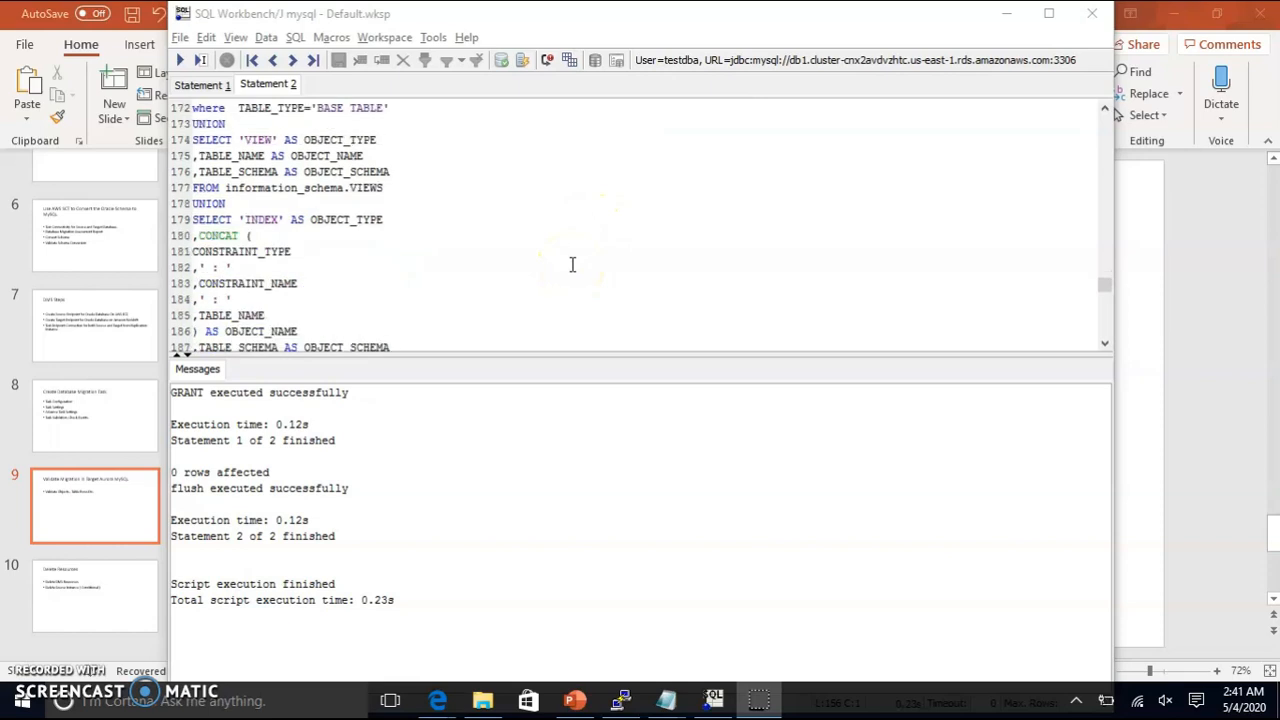
scroll(572, 262, "down", 11)
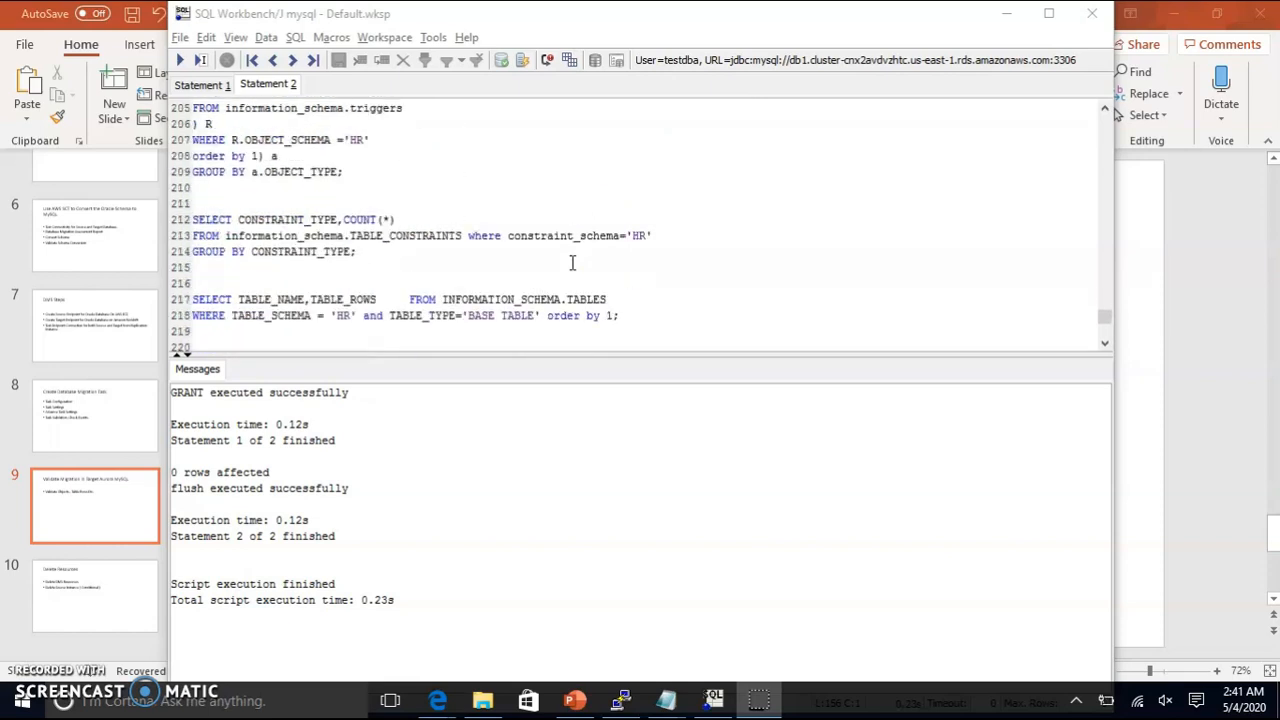
left_click(362, 255)
scroll(357, 258, "down", 3)
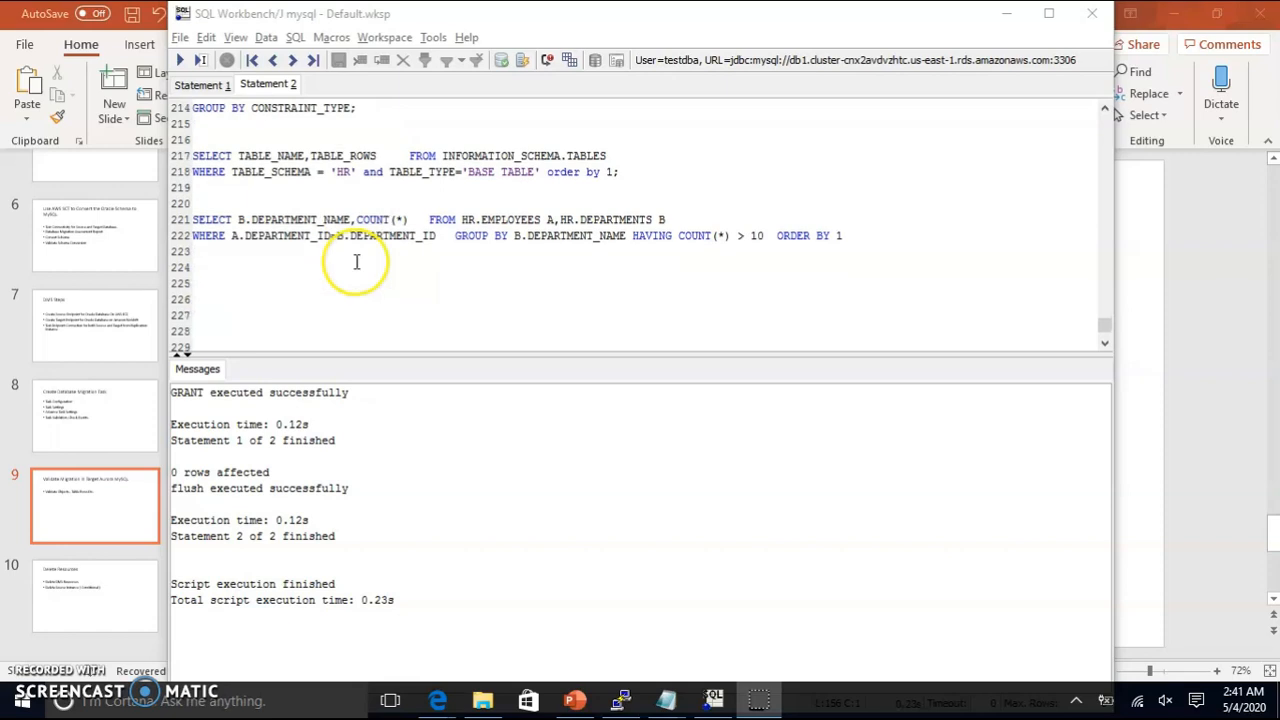
scroll(357, 263, "up", 2)
left_click(618, 268)
left_click_drag(618, 268, 193, 249)
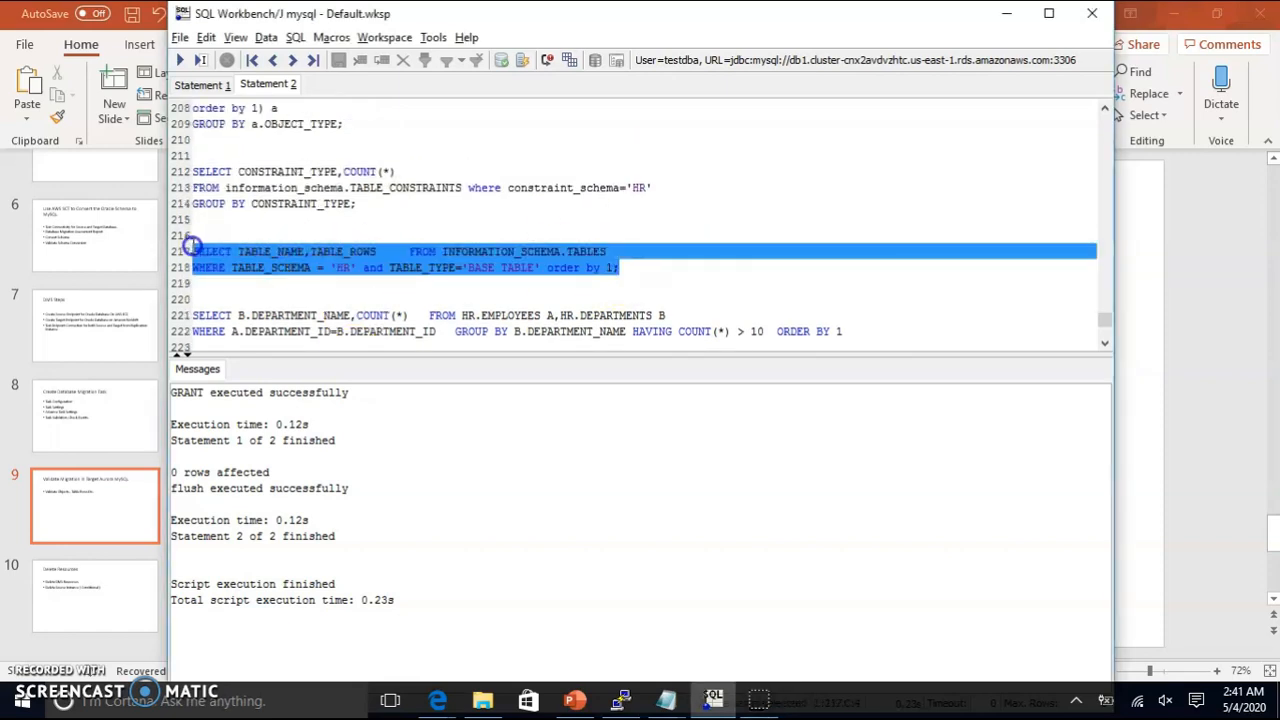
left_click(181, 59)
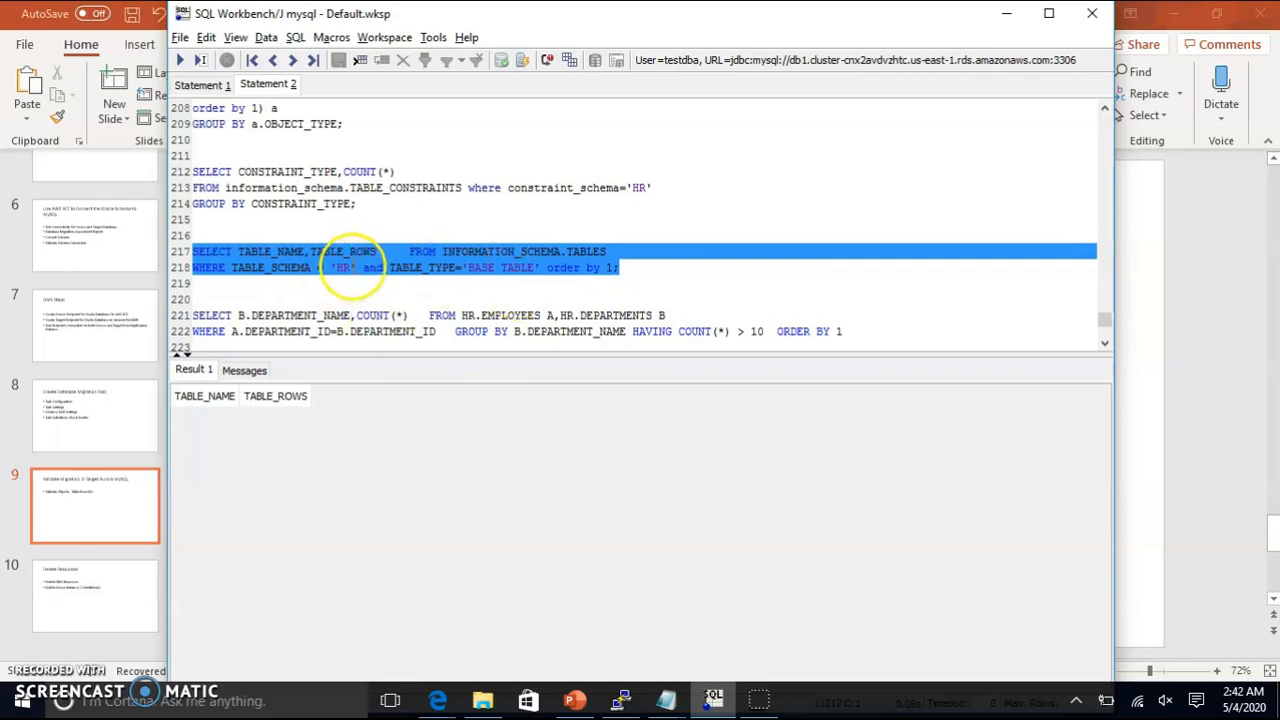
Step: Change the row-count query's schema name from 'HR' to 'hr' and rerun it
double_click(339, 267)
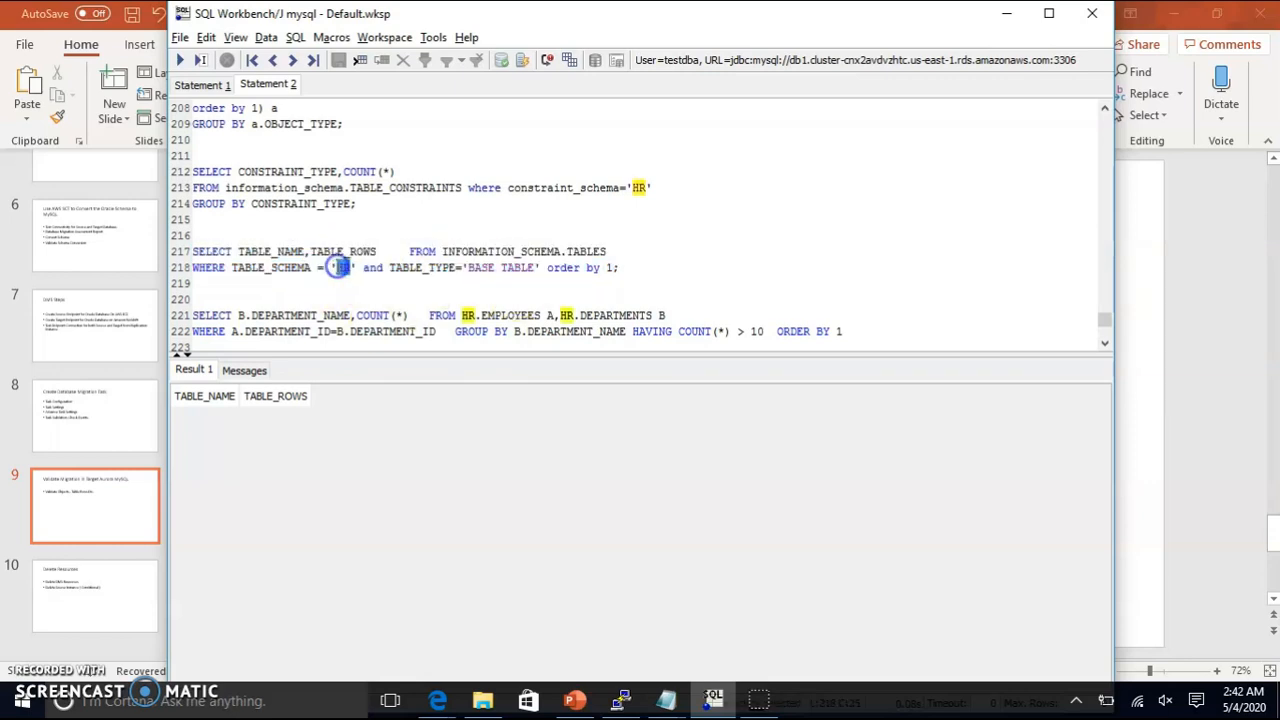
type("hr")
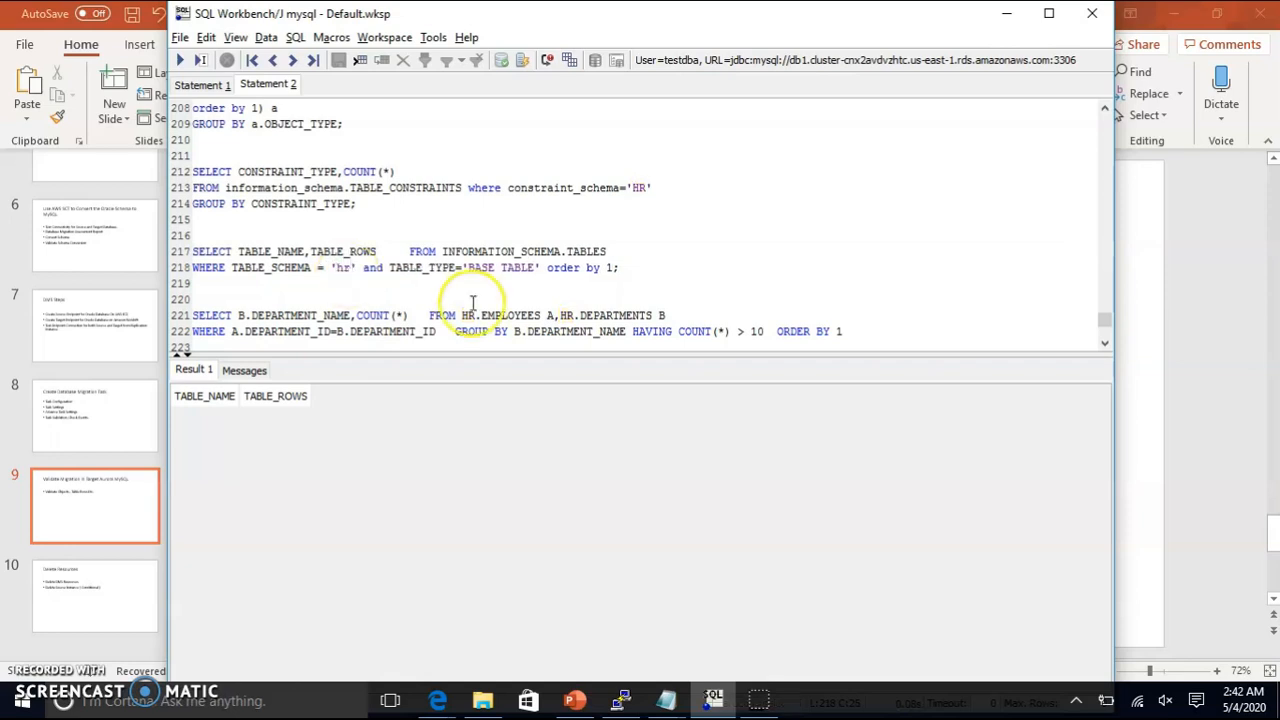
left_click_drag(622, 267, 188, 234)
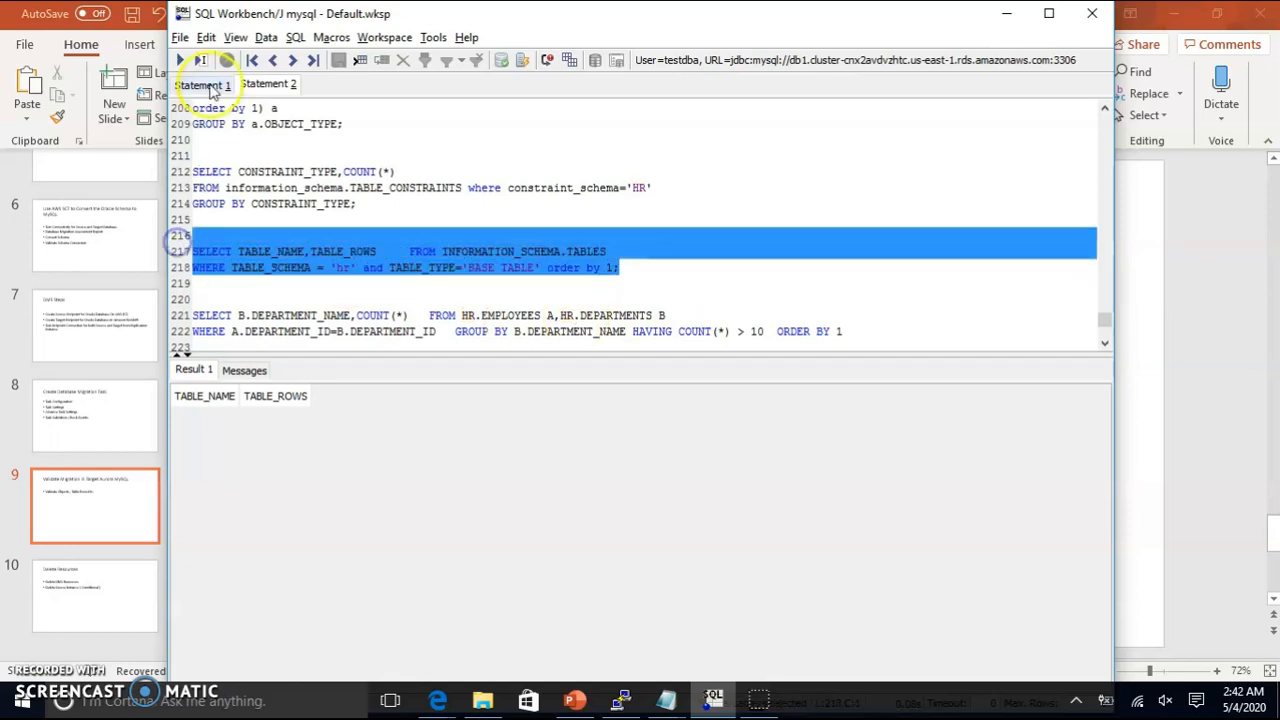
left_click(184, 59)
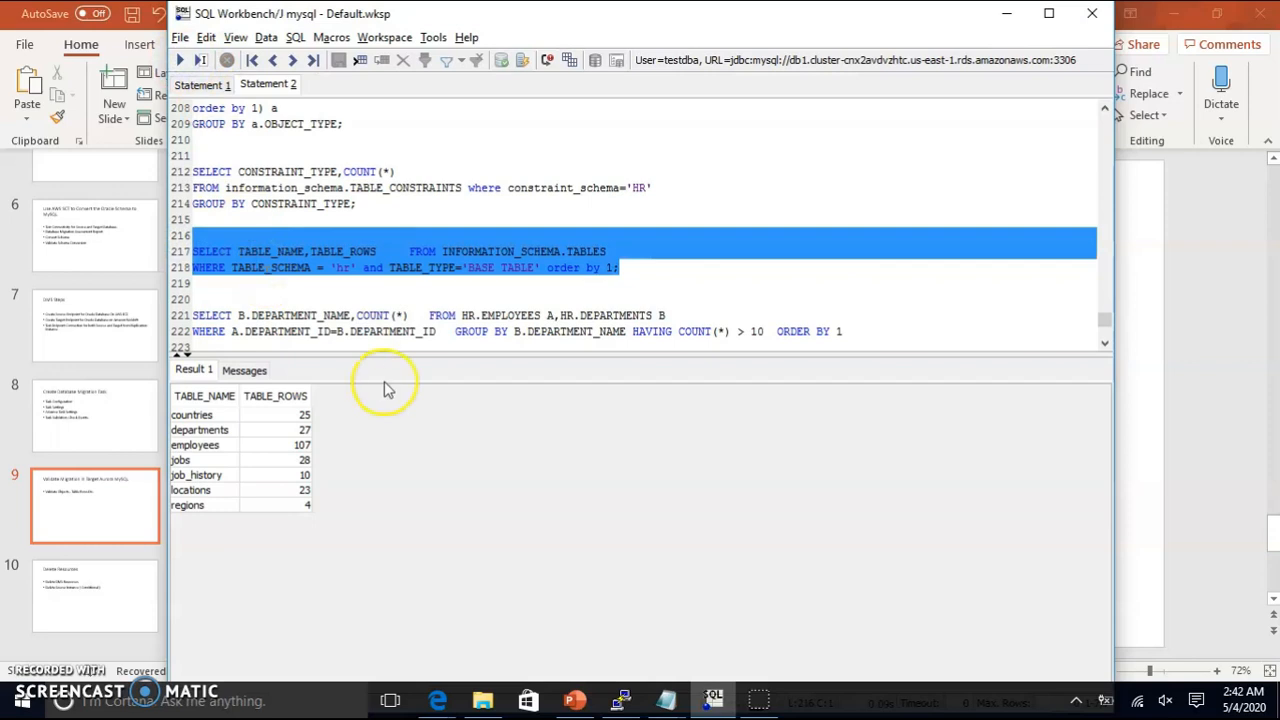
Step: In the department query, use lowercase hr schema prefixes and the employees table, then run it
left_click(466, 315)
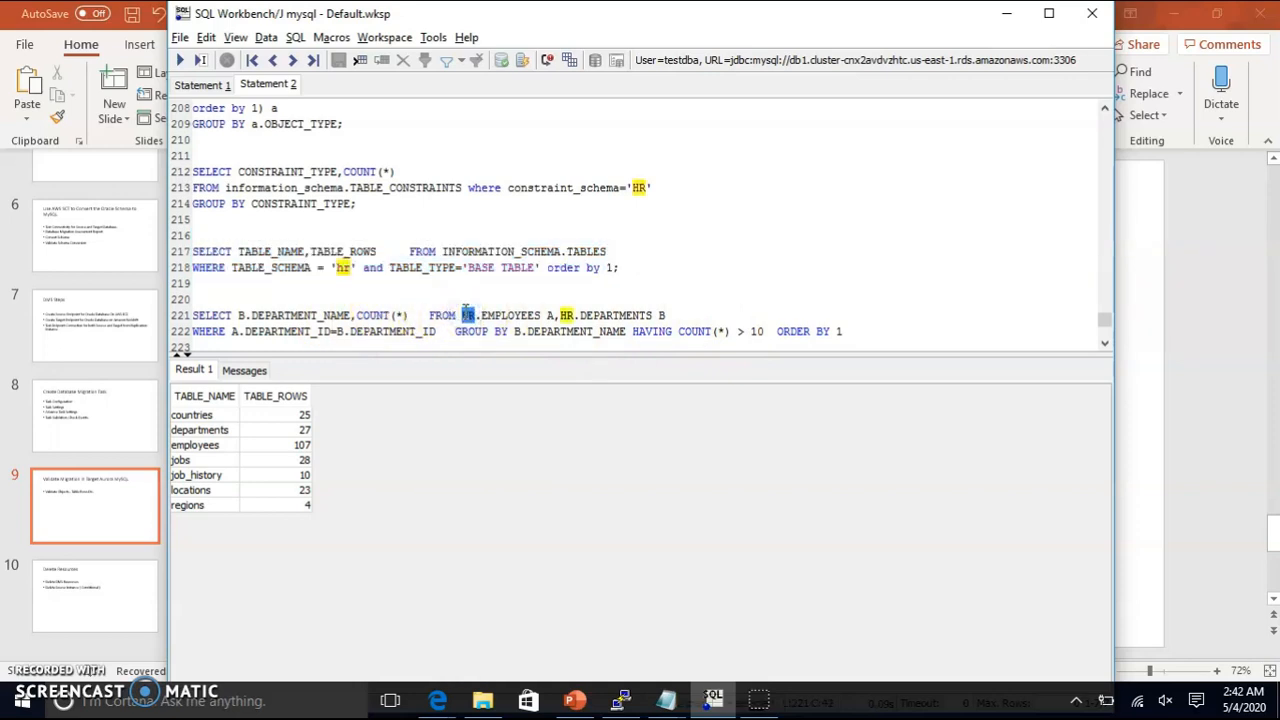
type("hr")
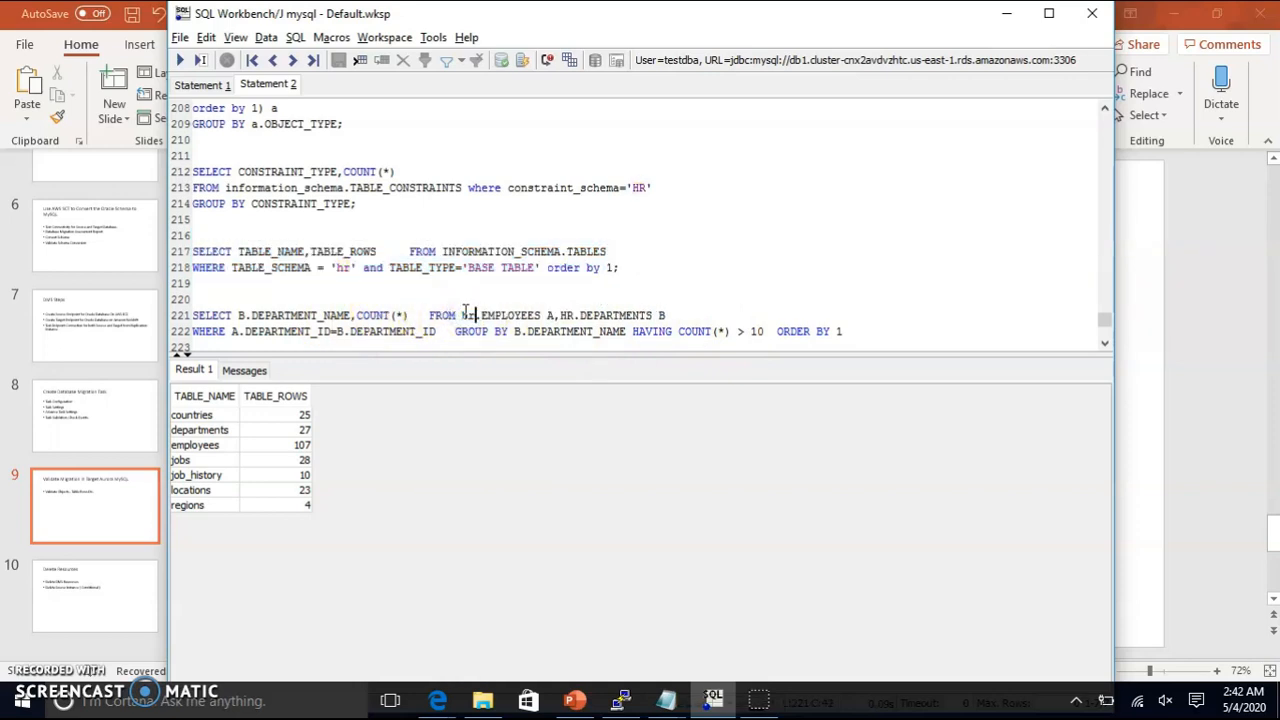
double_click(566, 315)
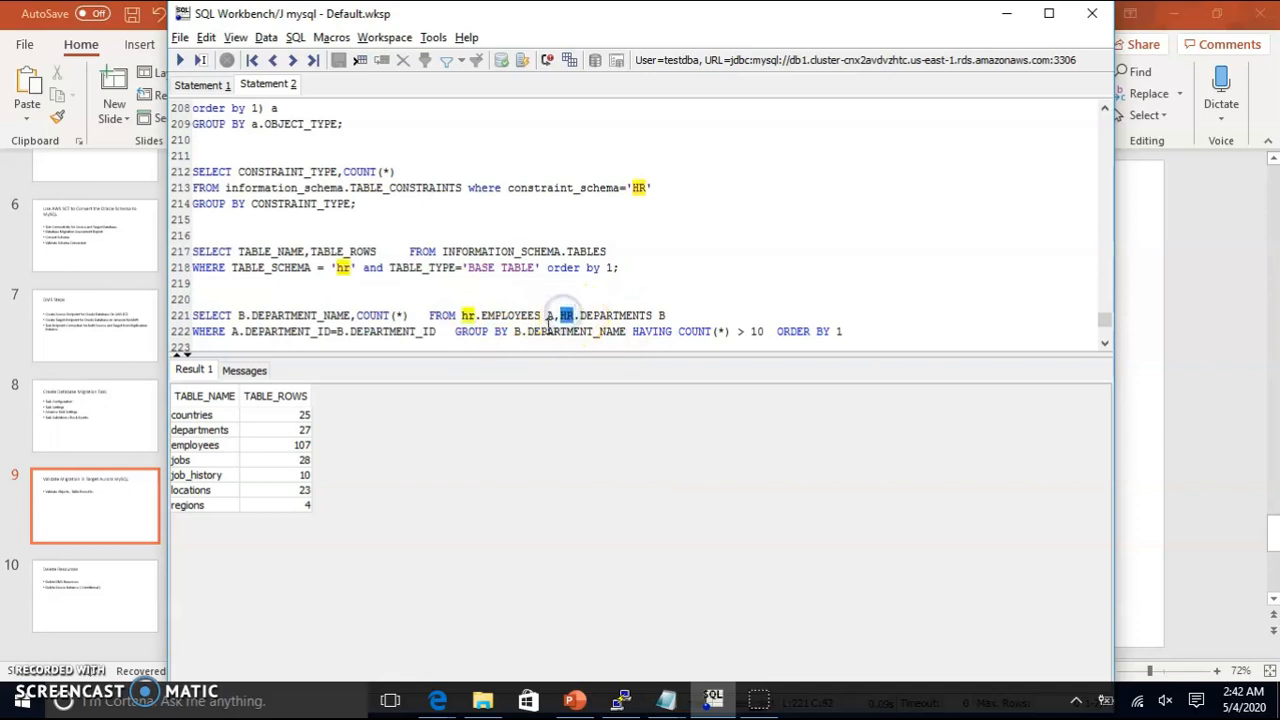
type("hr")
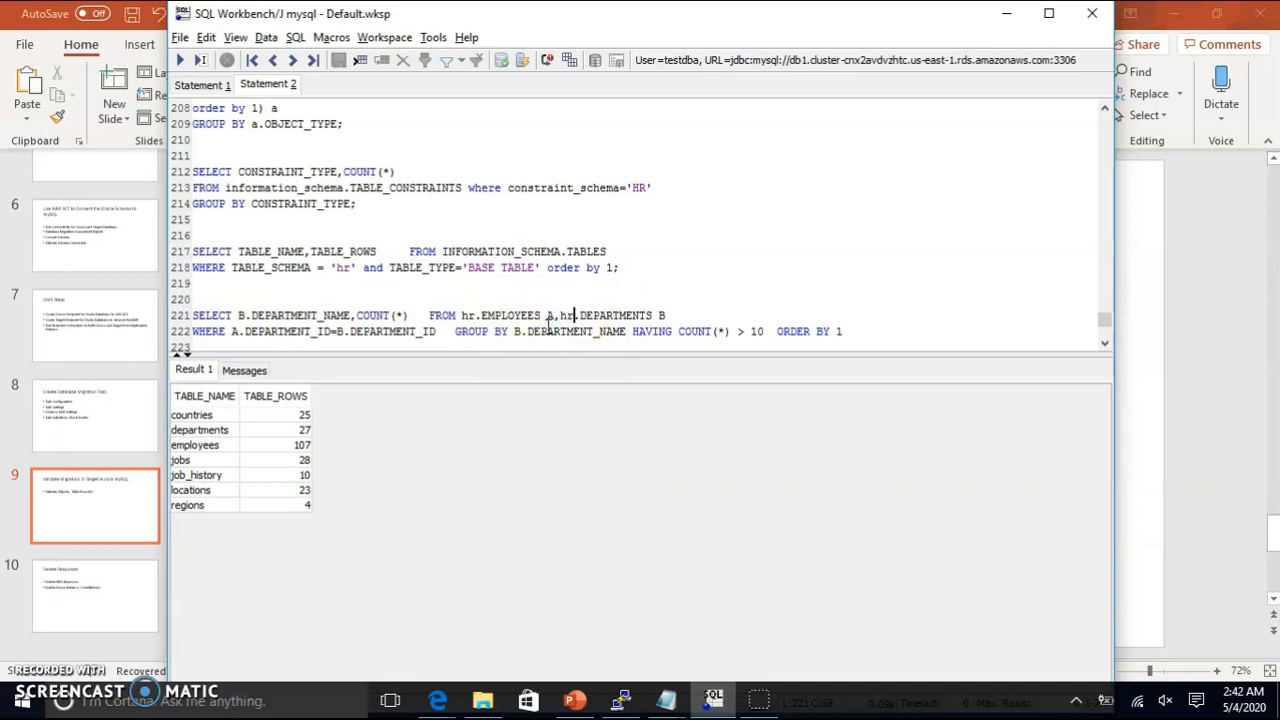
double_click(548, 315)
type("A")
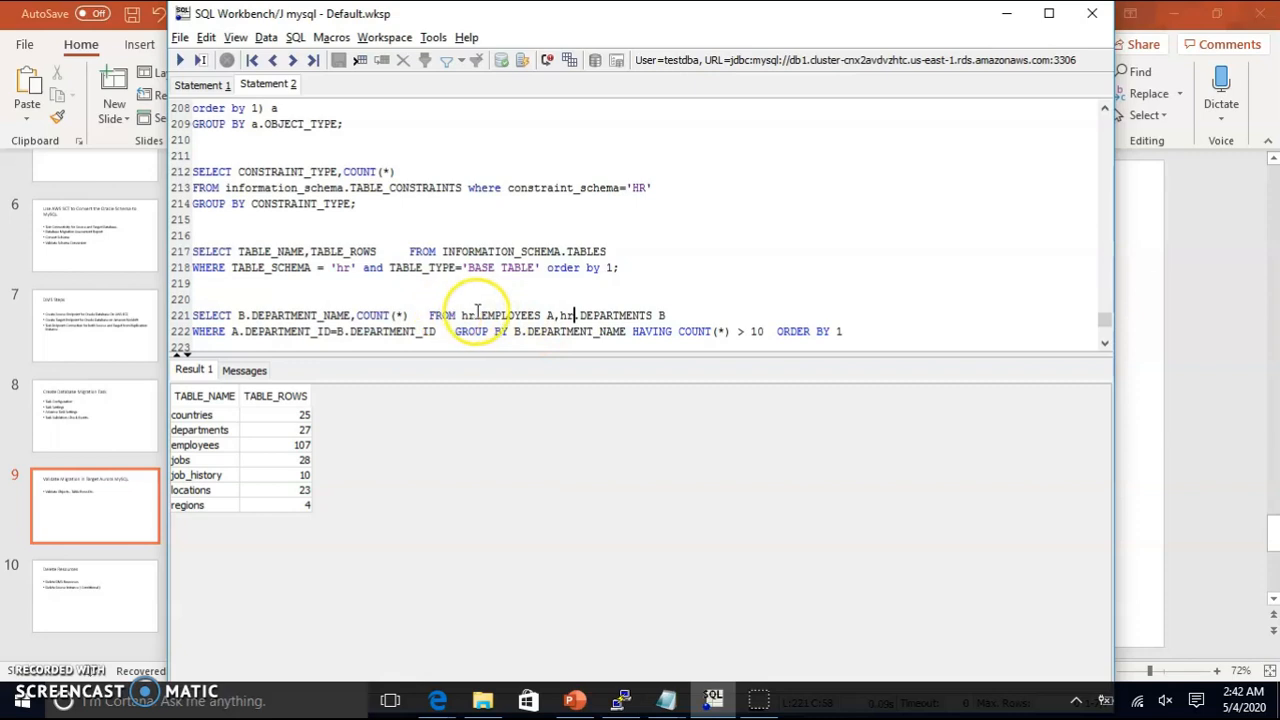
left_click_drag(480, 315, 551, 316)
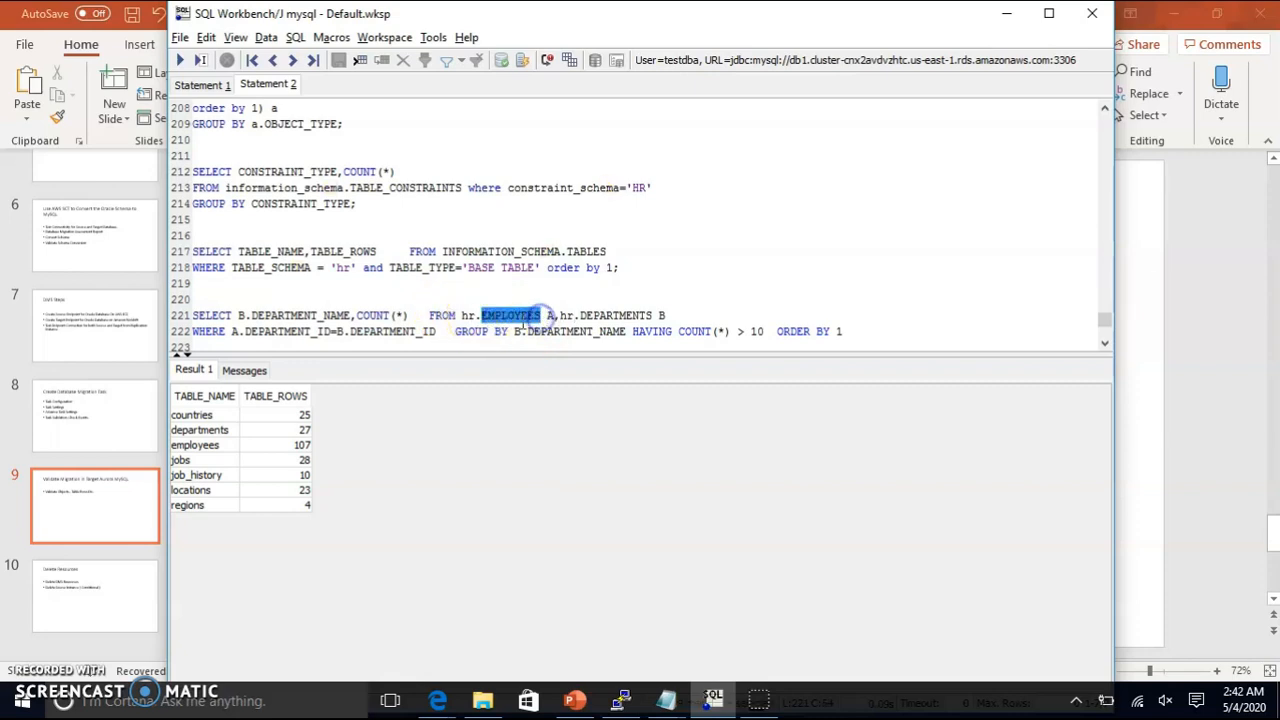
type("employees")
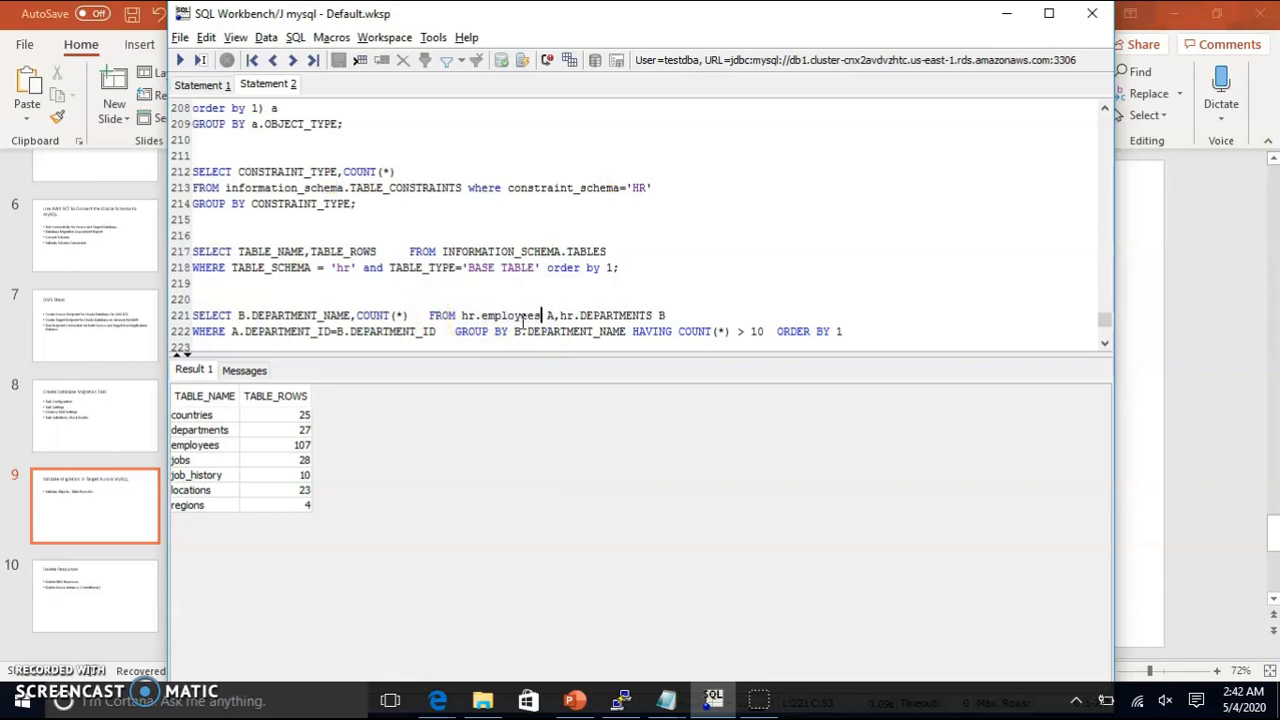
left_click(652, 315)
key("ctrl+Return")
Step: Make the departments table, both department_id join columns and department_name lowercase
left_click_drag(652, 315, 580, 313)
type("departments")
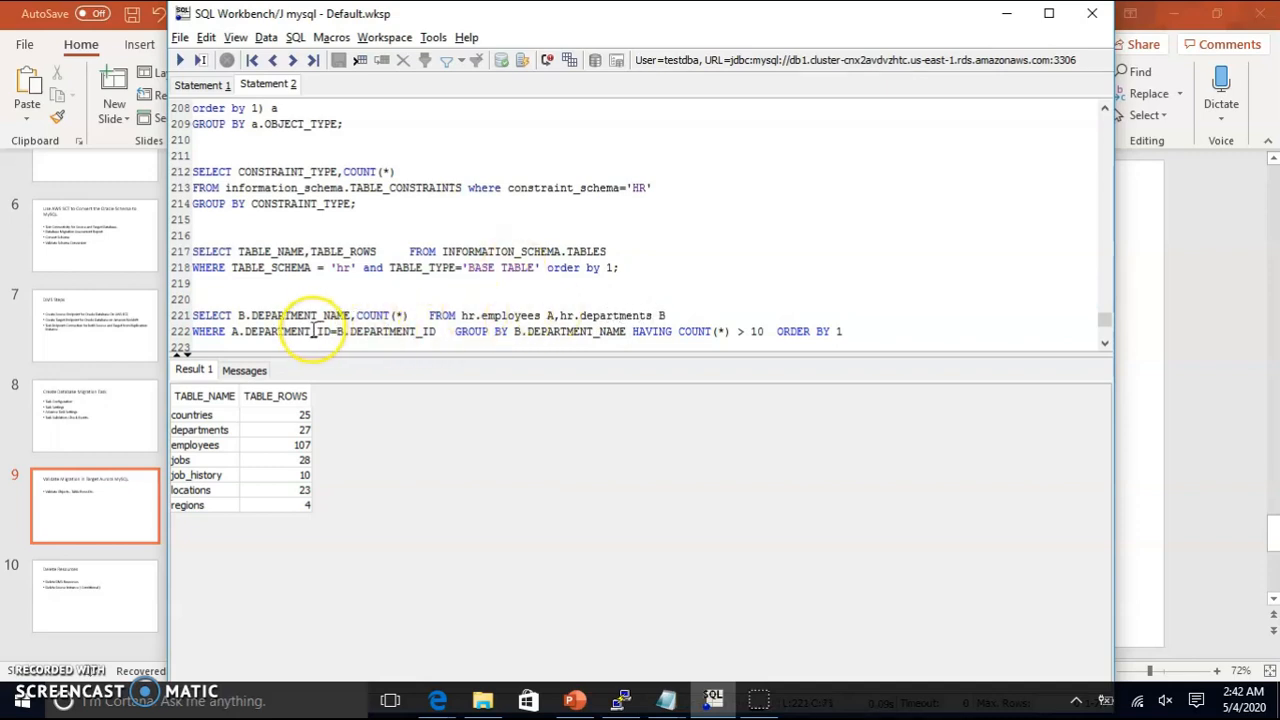
left_click_drag(311, 331, 244, 333)
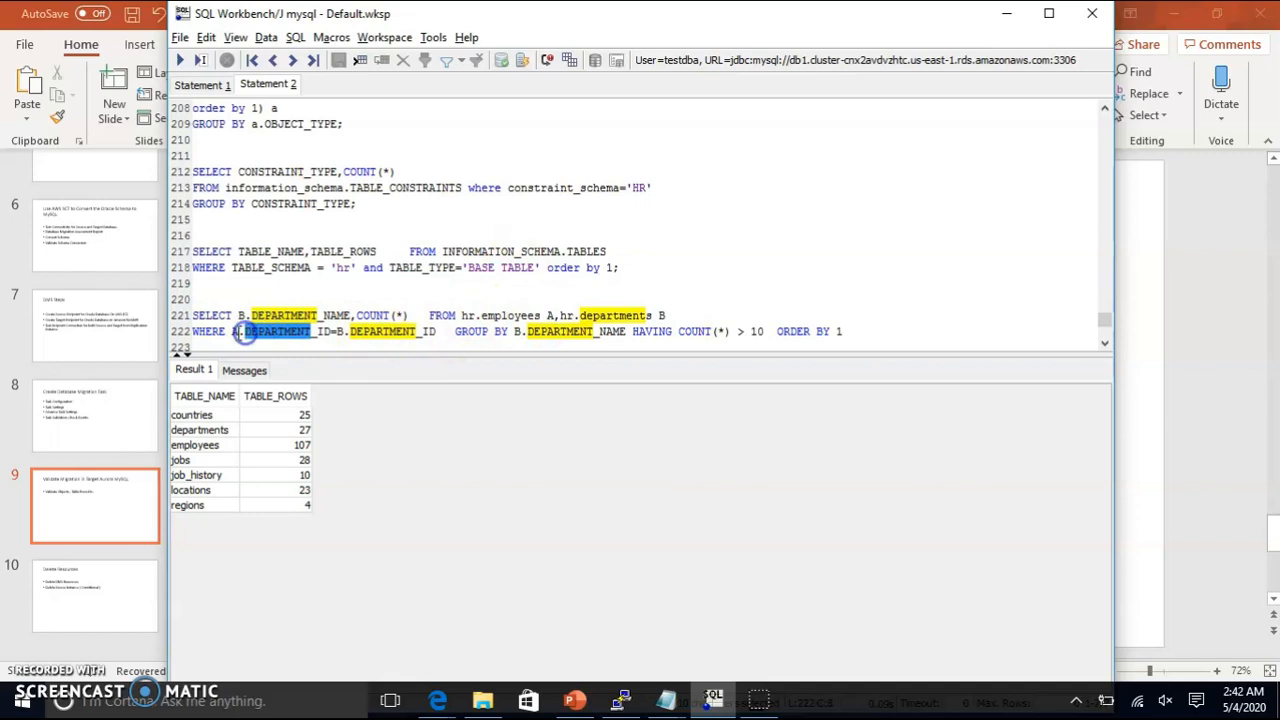
type("department")
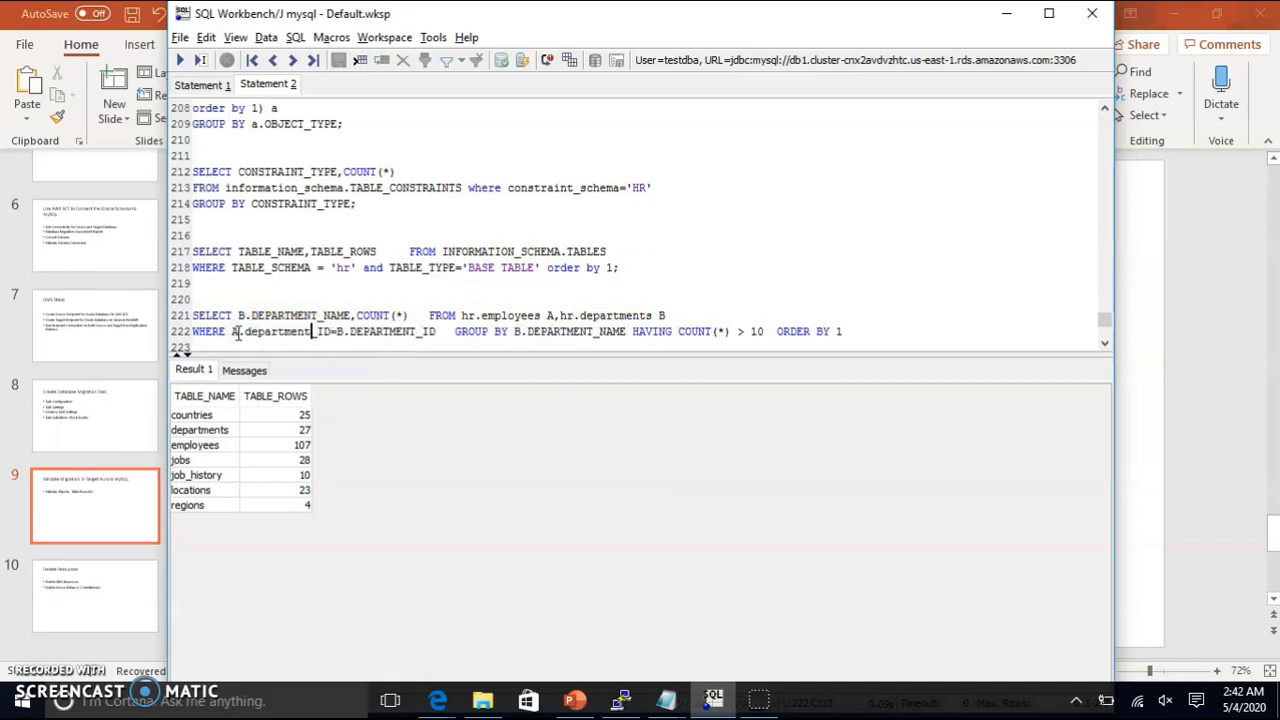
left_click_drag(350, 332, 413, 335)
type("departme")
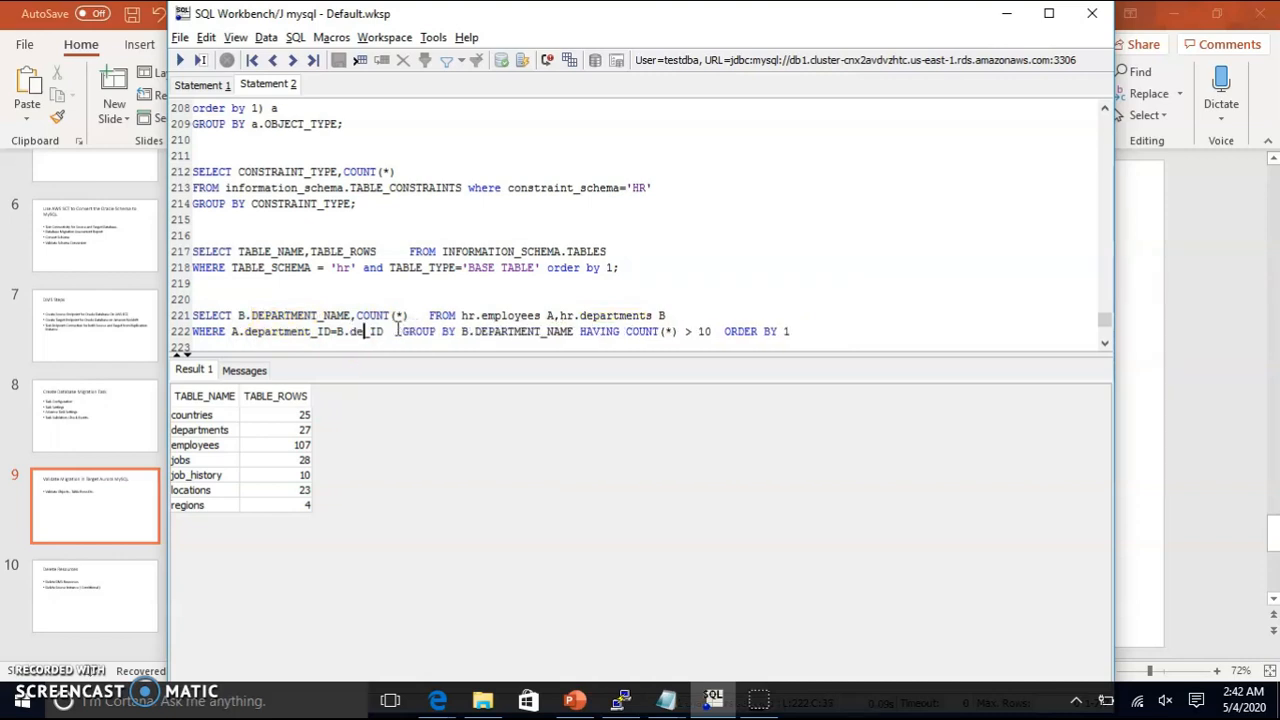
type("nt")
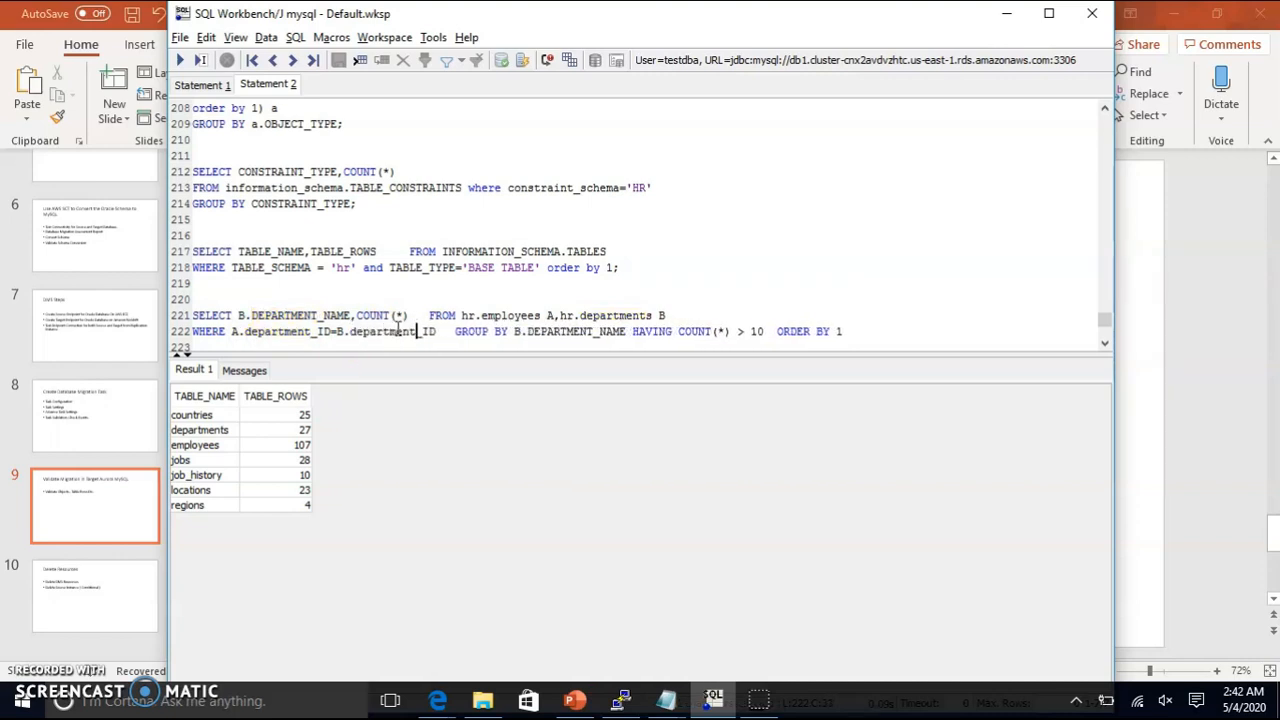
left_click(326, 332)
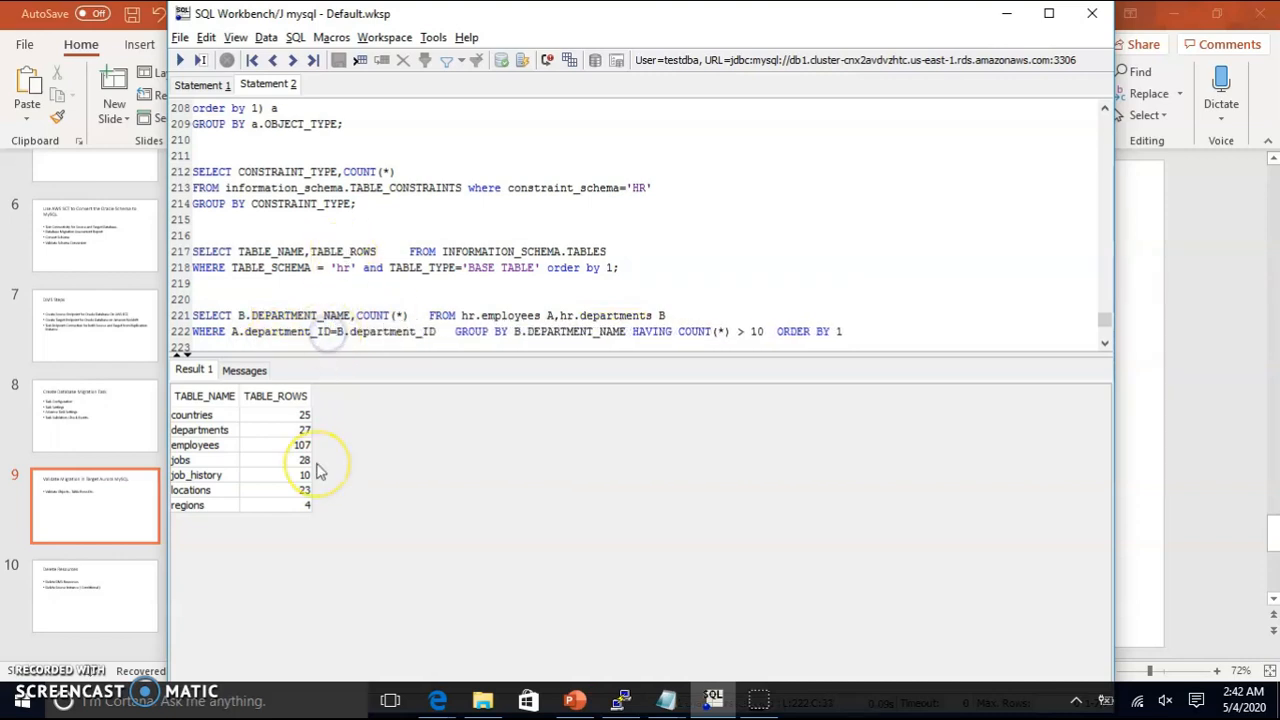
key("BackSpace")
key("BackSpace")
type("id")
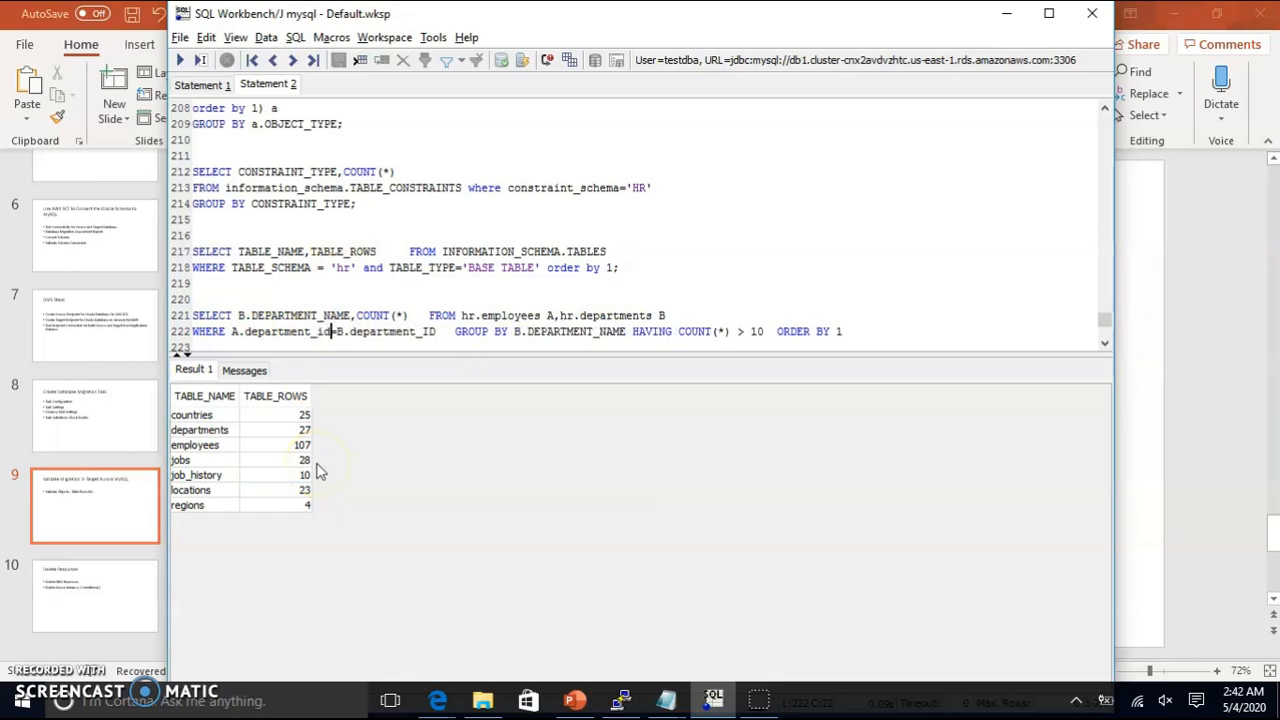
left_click(438, 331)
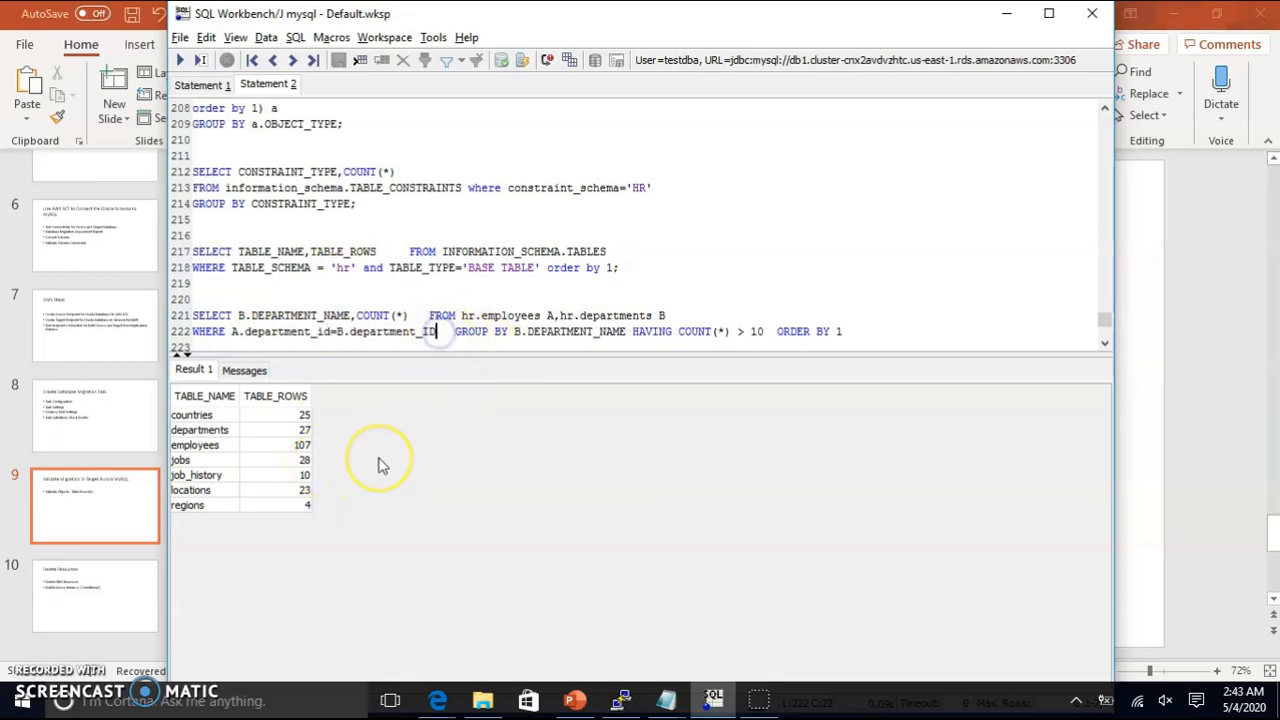
key("BackSpace")
key("BackSpace")
type("id")
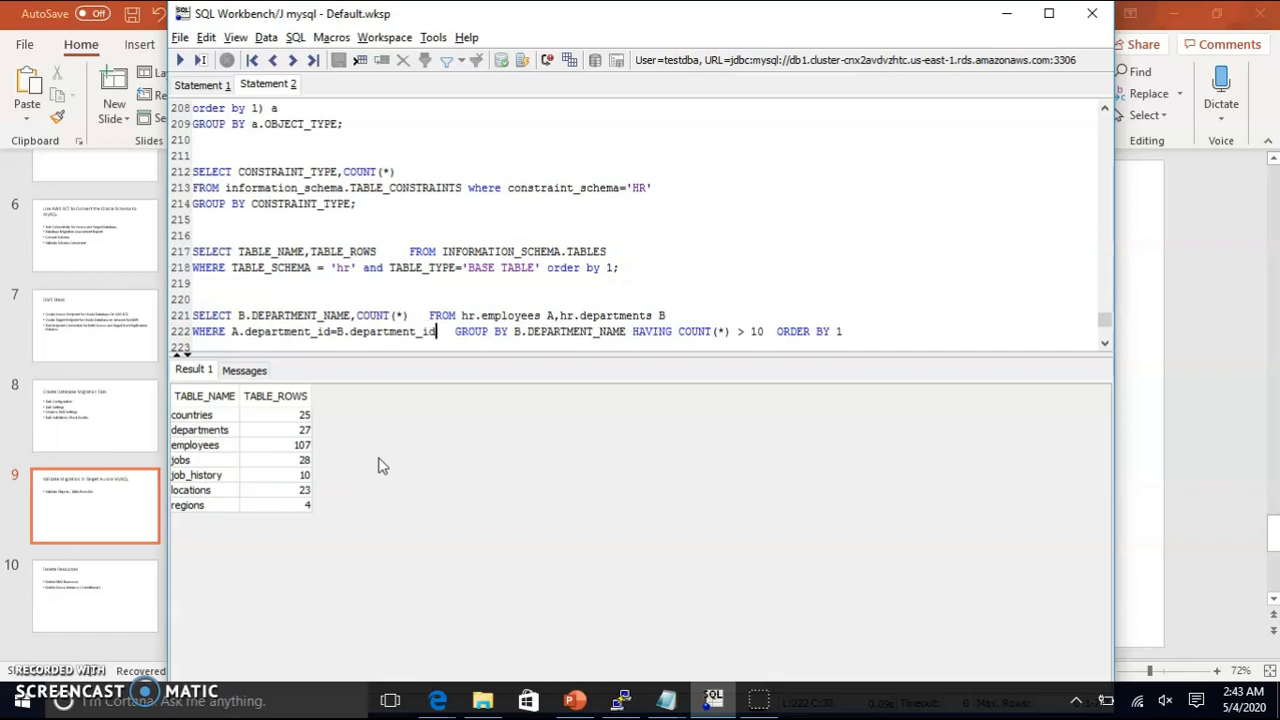
left_click_drag(627, 331, 525, 333)
type("depart")
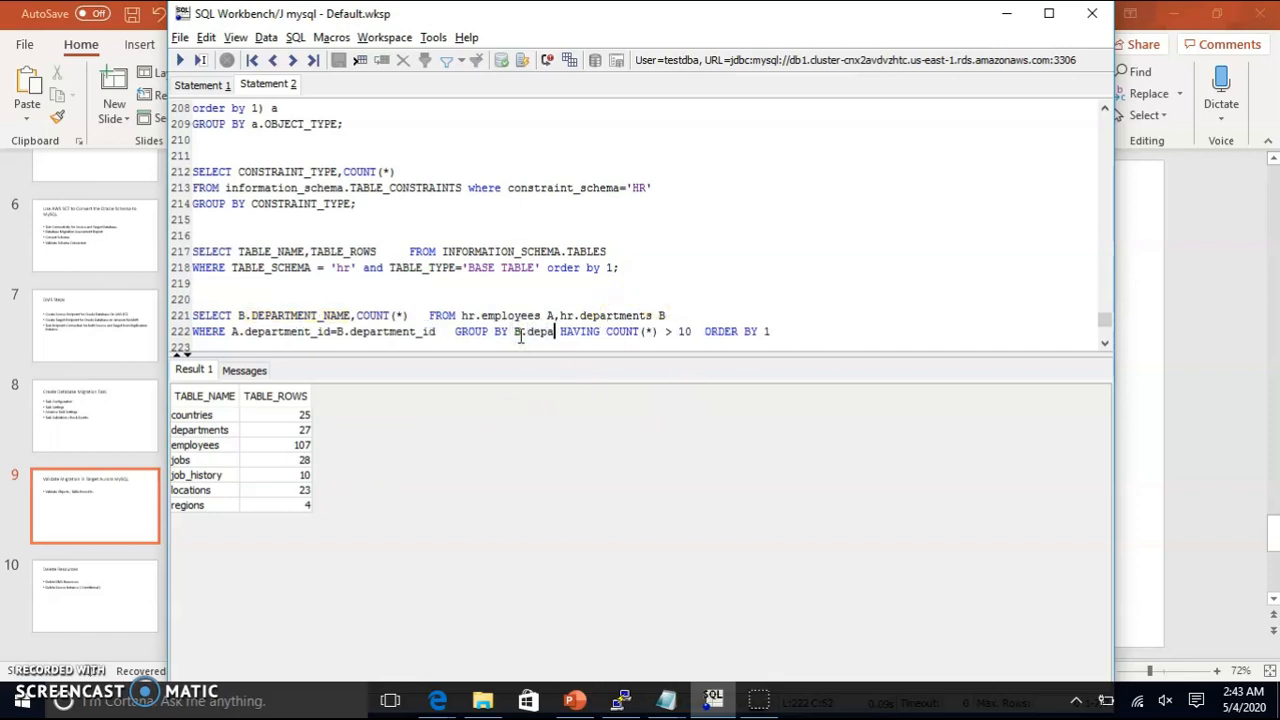
type("ment")
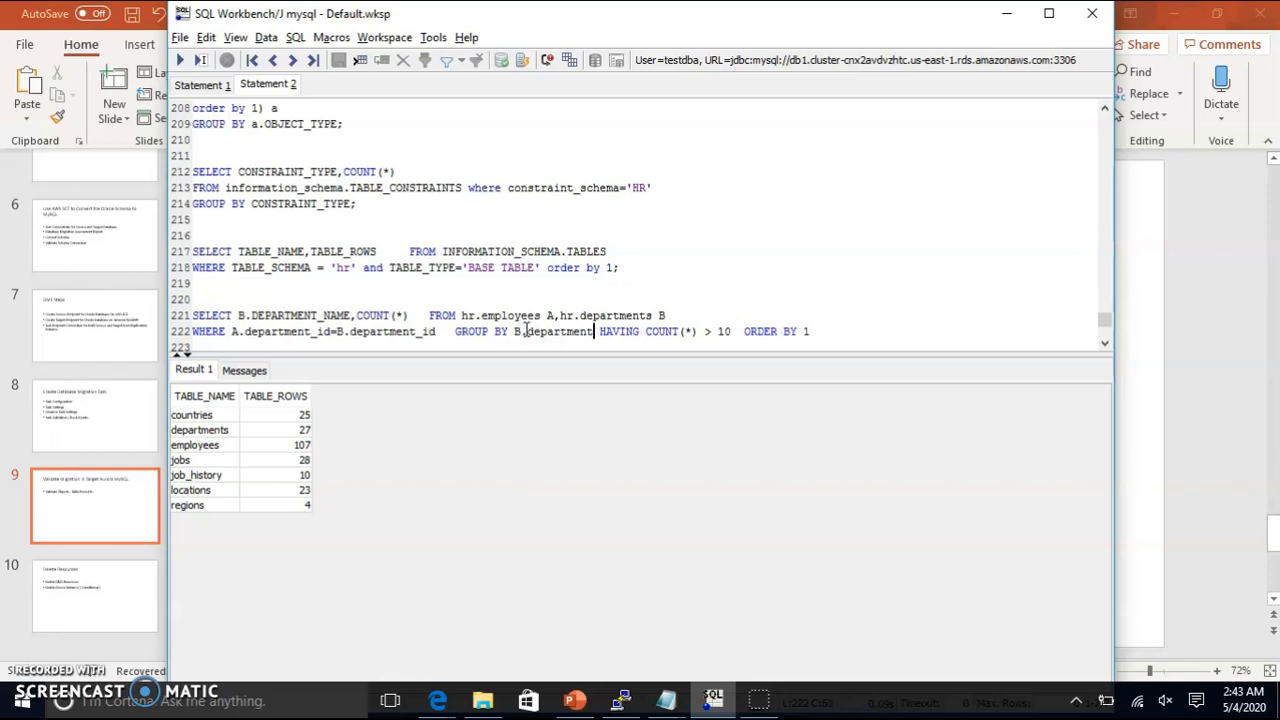
type("_name")
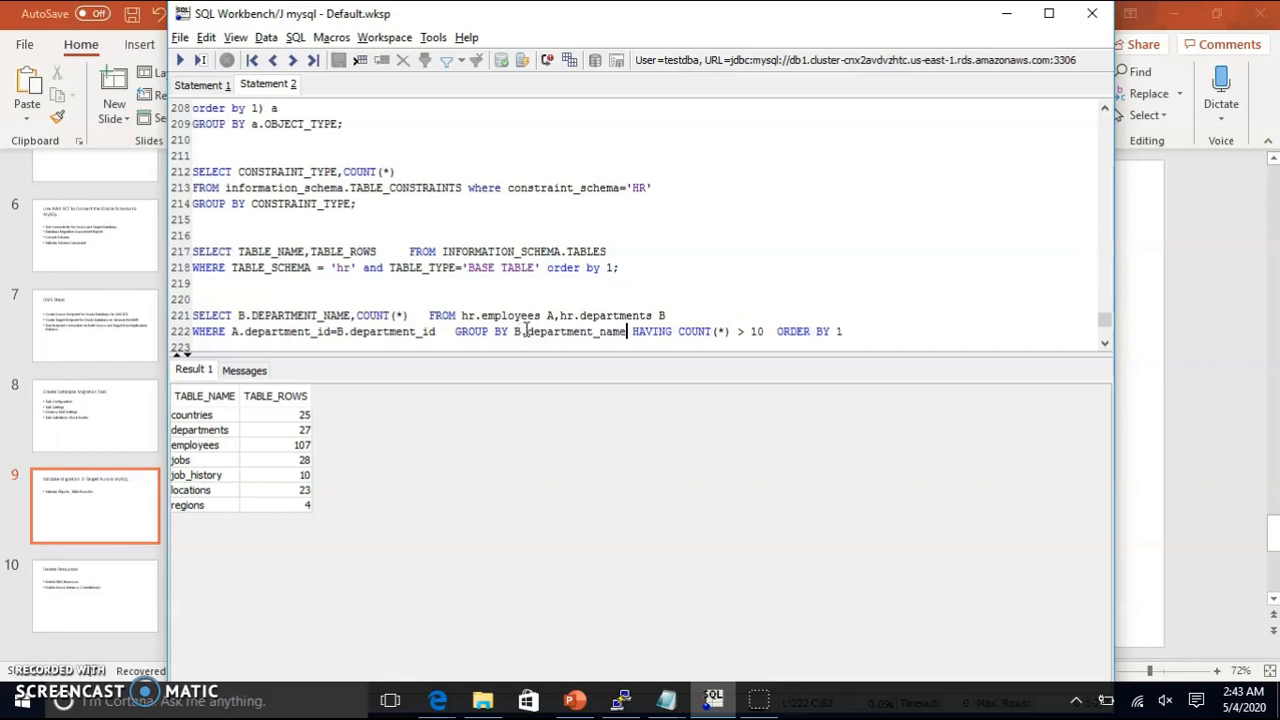
Step: Run the full department query, returning Sales 34 and Shipping 45
left_click_drag(843, 331, 173, 310)
left_click(181, 60)
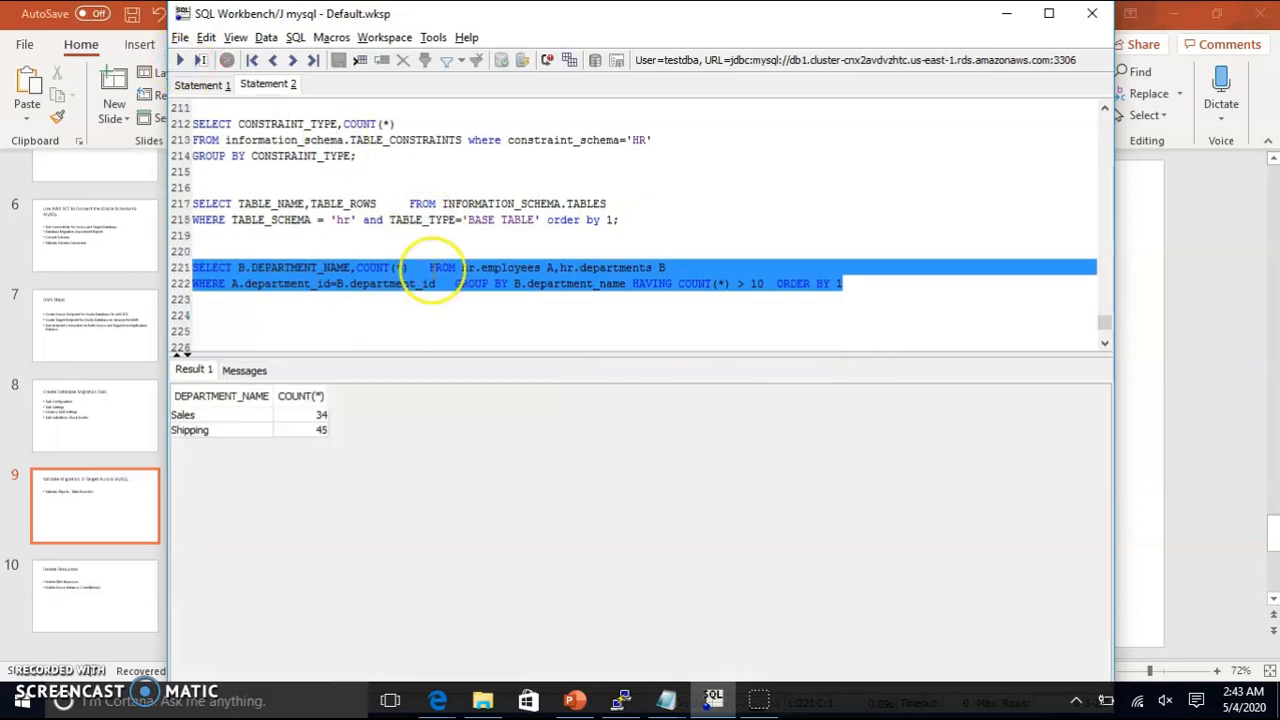
scroll(430, 268, "down", 2)
left_click(889, 258)
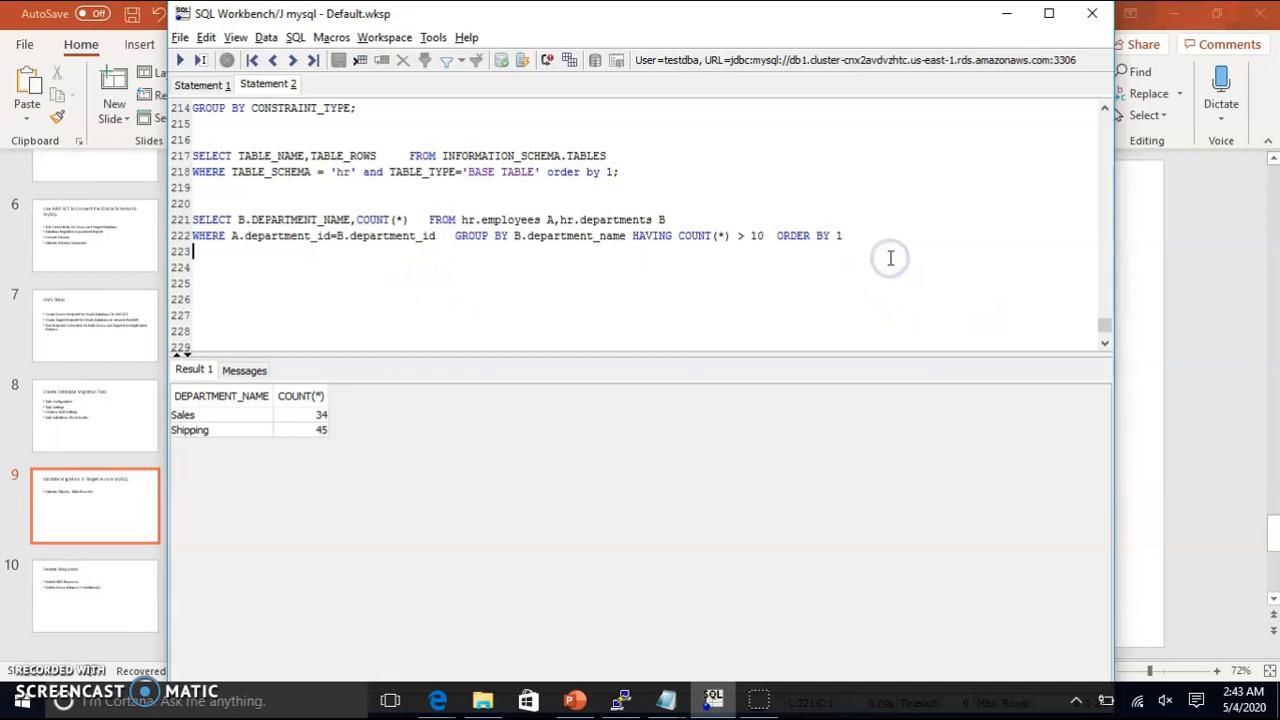
left_click(854, 258)
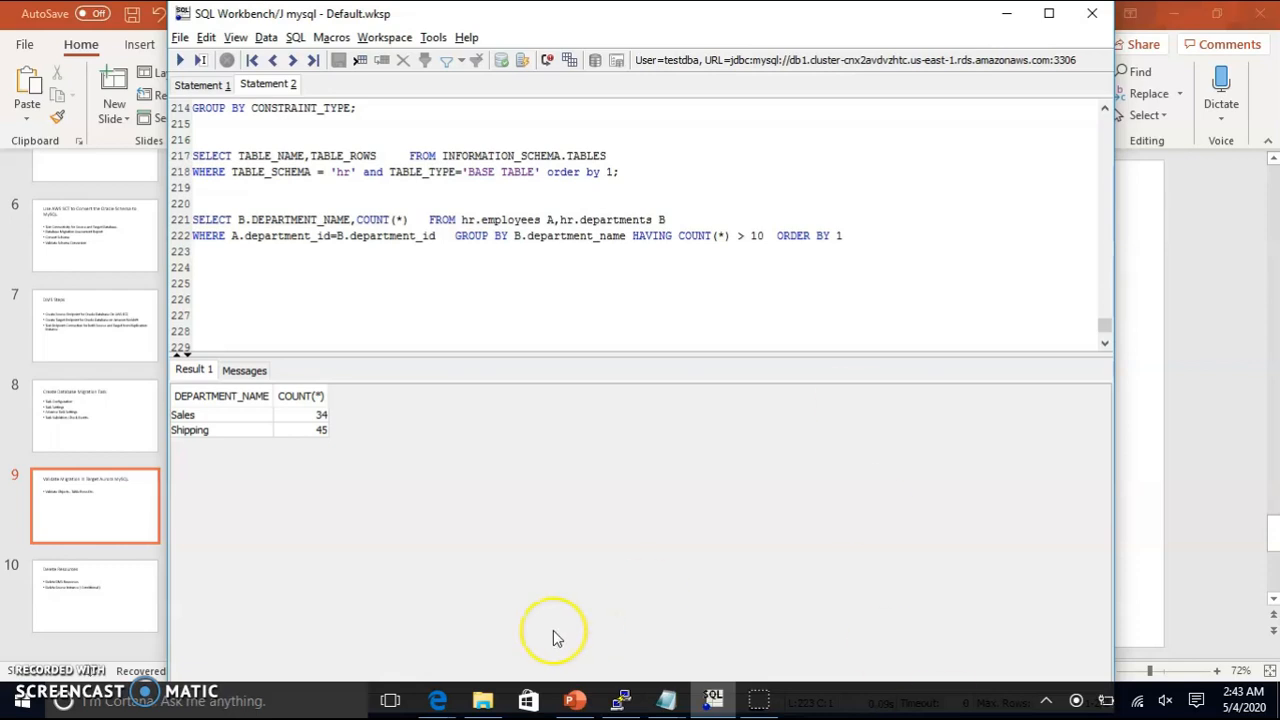
Step: Show slide 10, 'Delete Resources', of the migration presentation in PowerPoint
left_click(101, 573)
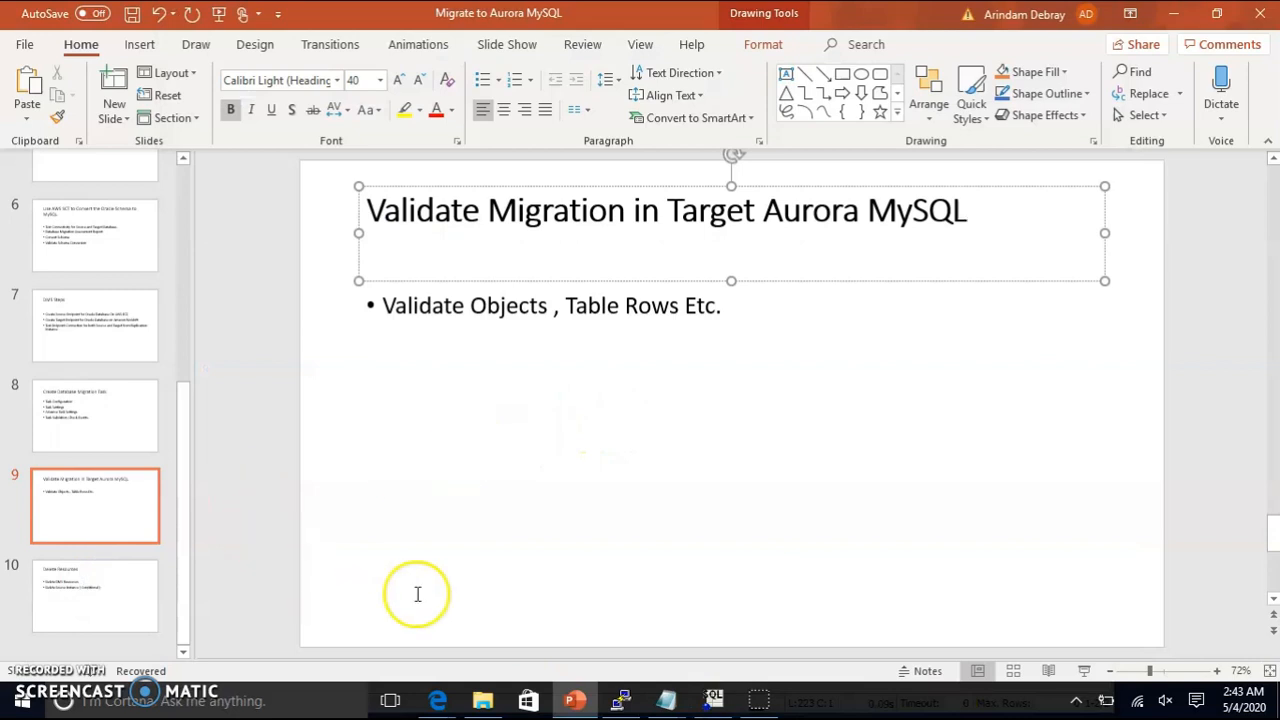
left_click(101, 596)
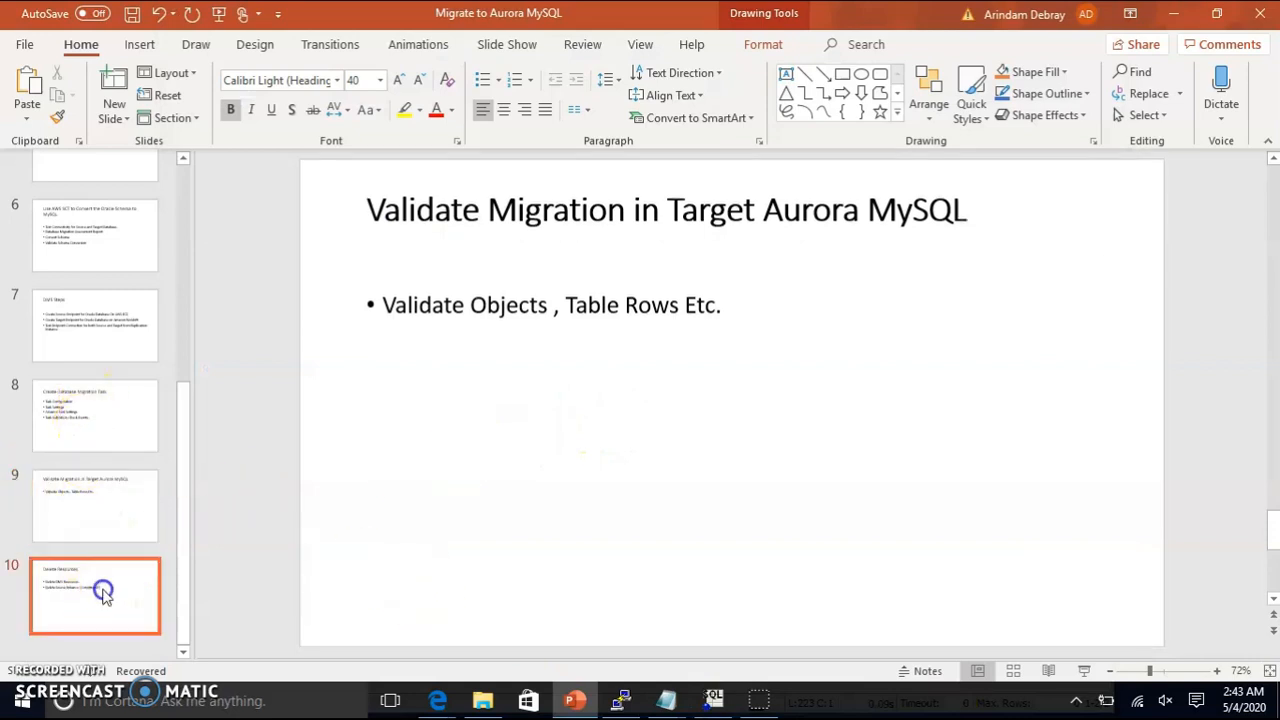
left_click(94, 524)
left_click(113, 608)
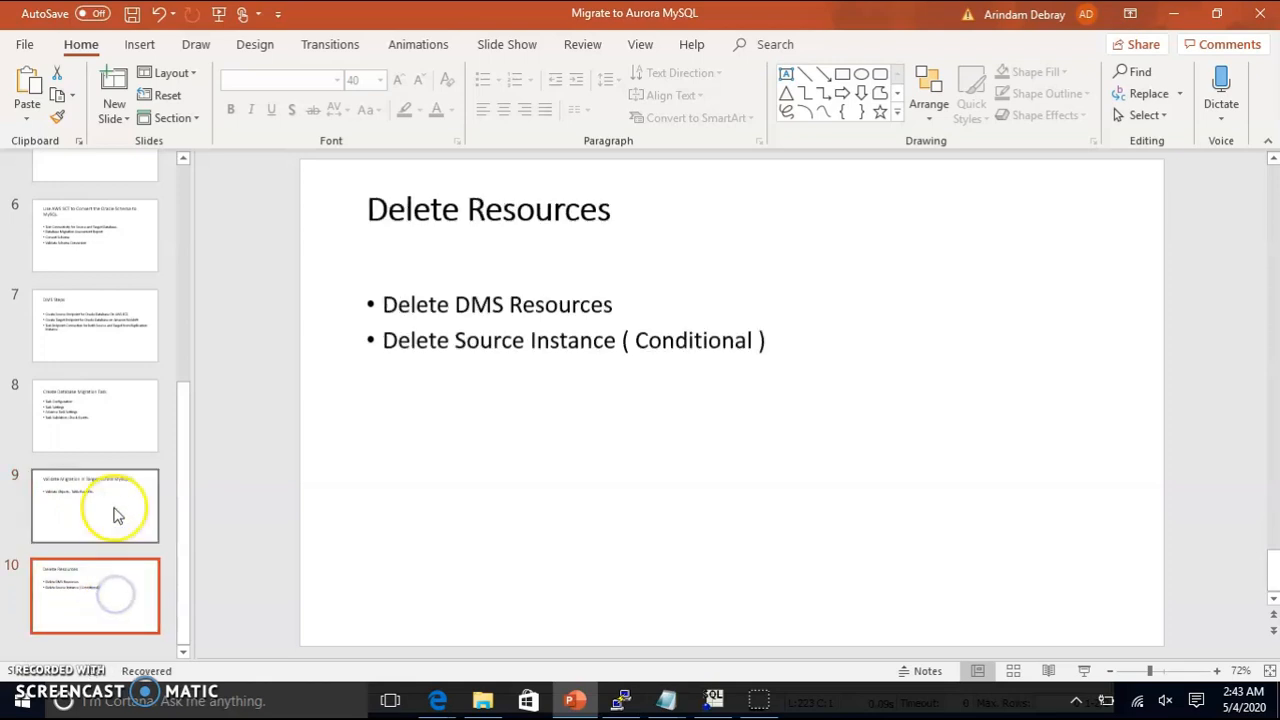